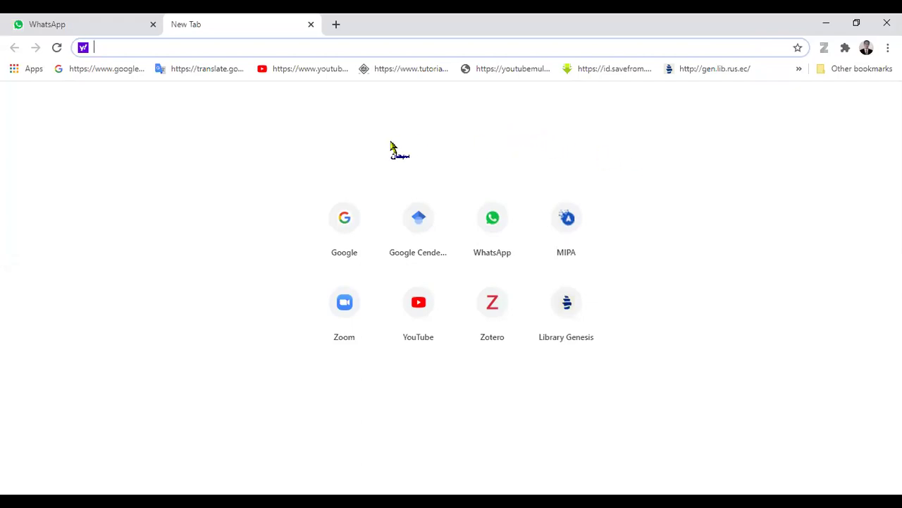
Step: Load scholar.google.com in the new tab, then sign out with Keluar under the profile avatar
type("sch")
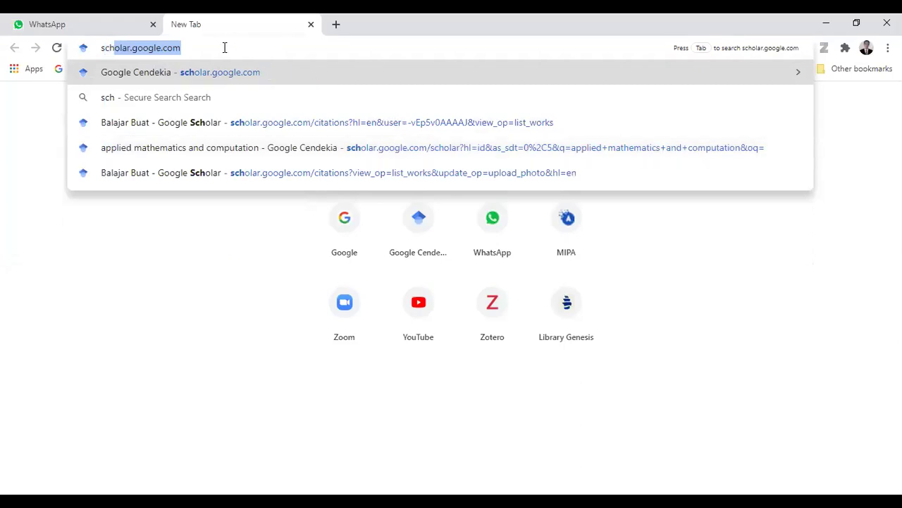
key("Right")
key("Return")
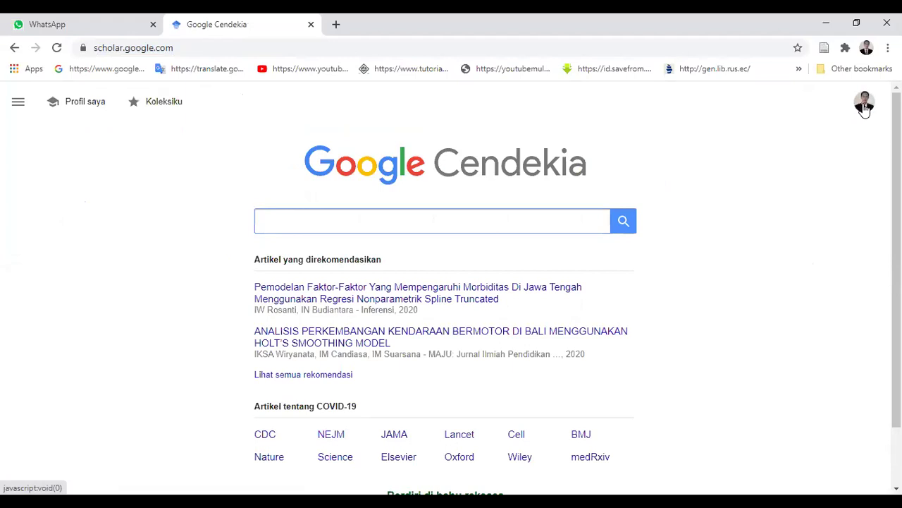
left_click(865, 106)
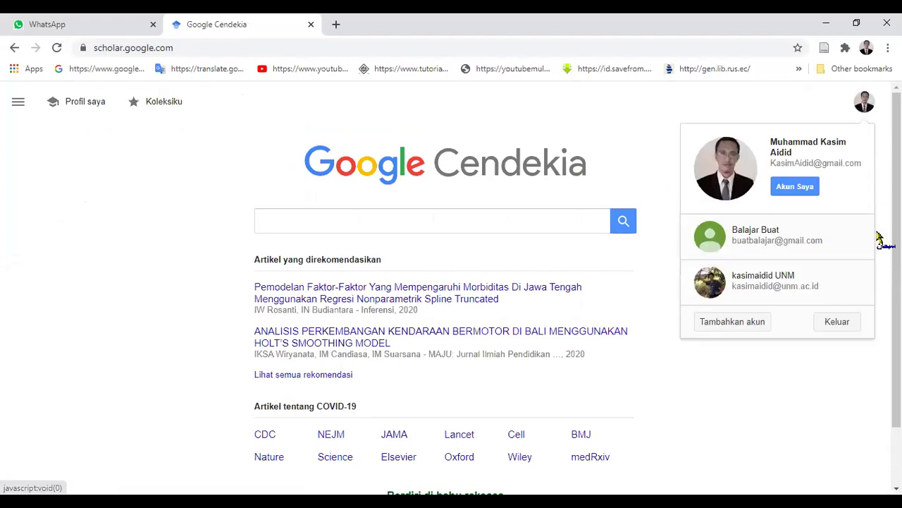
left_click(839, 322)
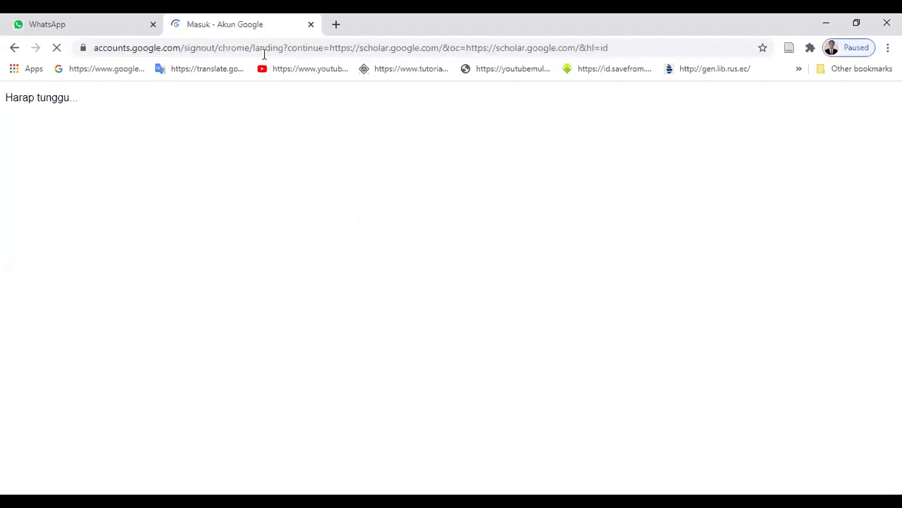
Step: Reload scholar.google.com from the address bar to reach the signed-out Google Cendekia home page
left_click(301, 49)
type("s")
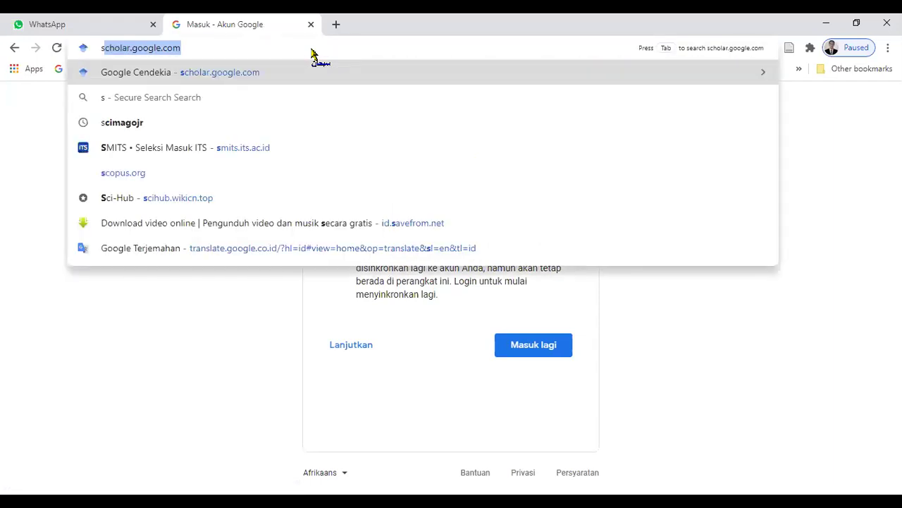
key("Return")
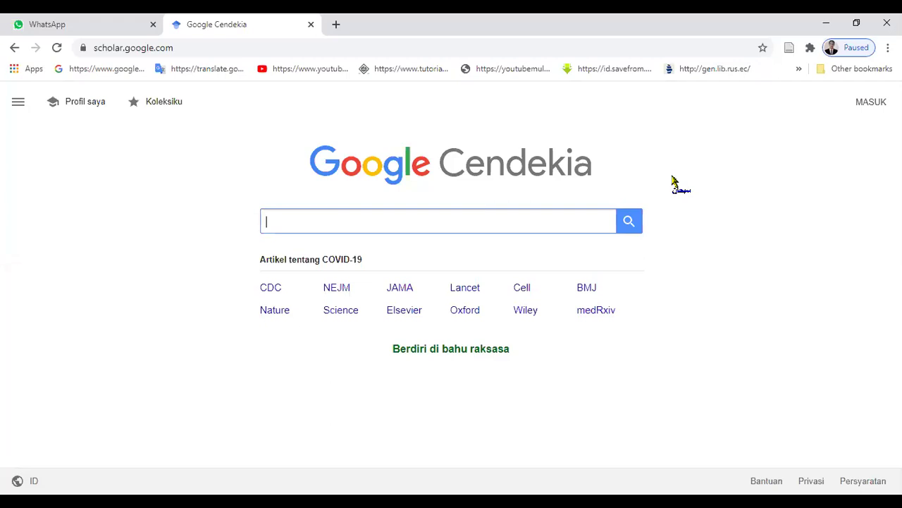
Step: Replace the mistyped 'fisics' with 'pendidikan fisika' and run the search
type("fisics")
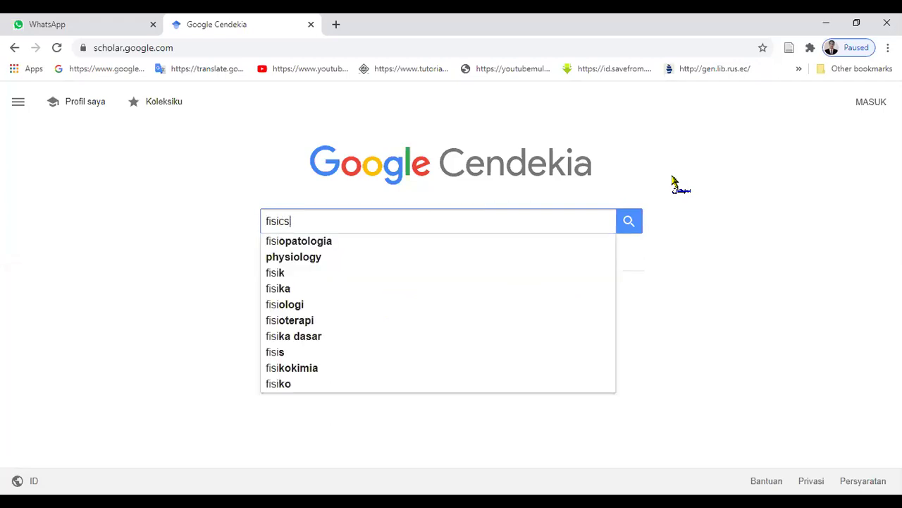
key("Escape")
key("BackSpace")
key("BackSpace")
key("BackSpace")
key("BackSpace")
key("BackSpace")
key("BackSpace")
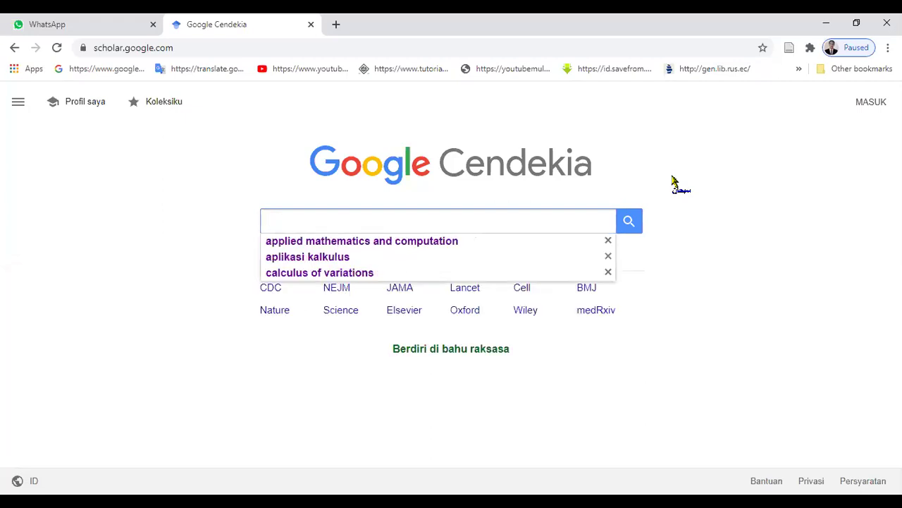
type("p")
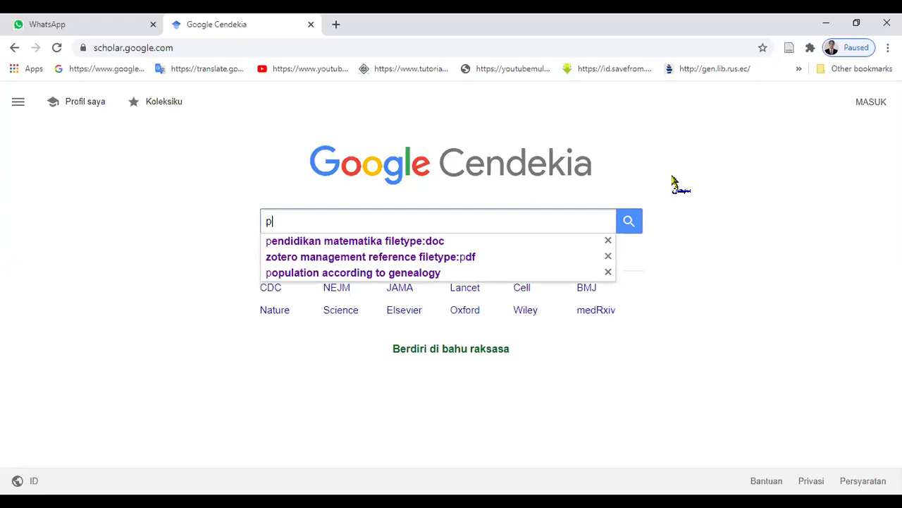
key("BackSpace")
type("pendidikan")
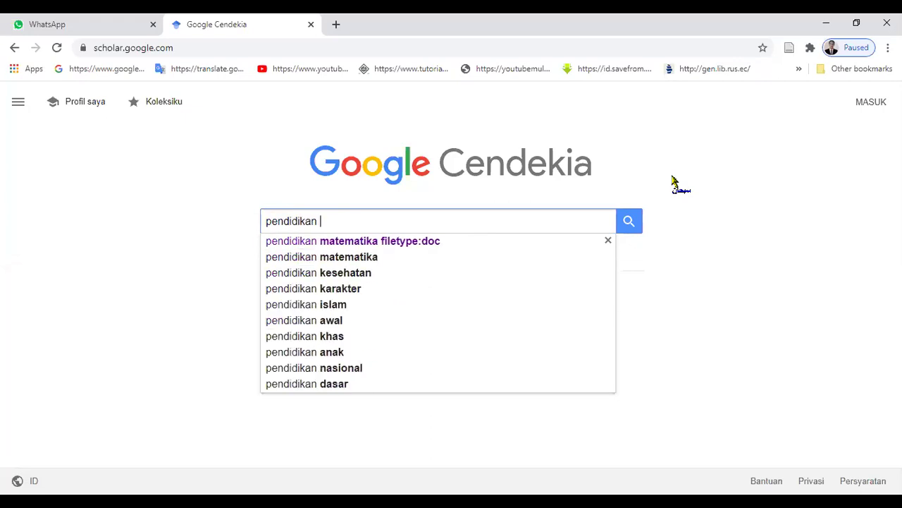
type(" fisika")
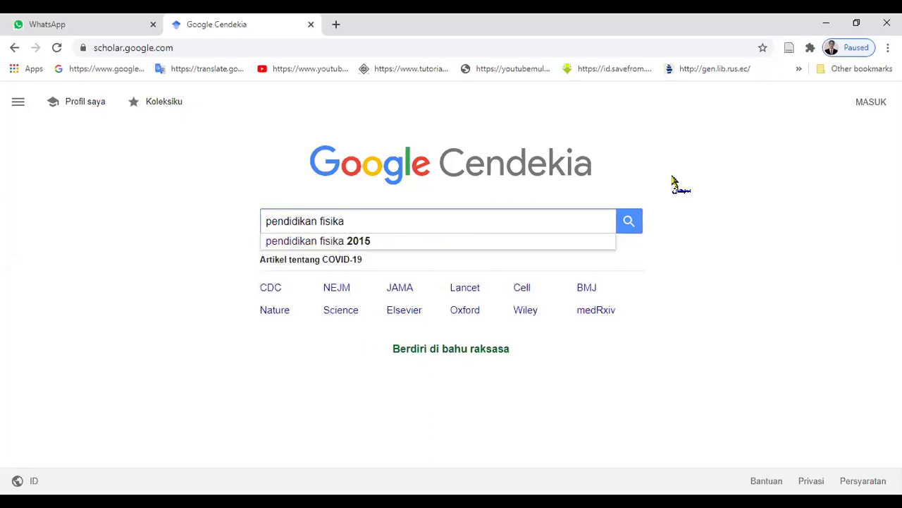
key("Return")
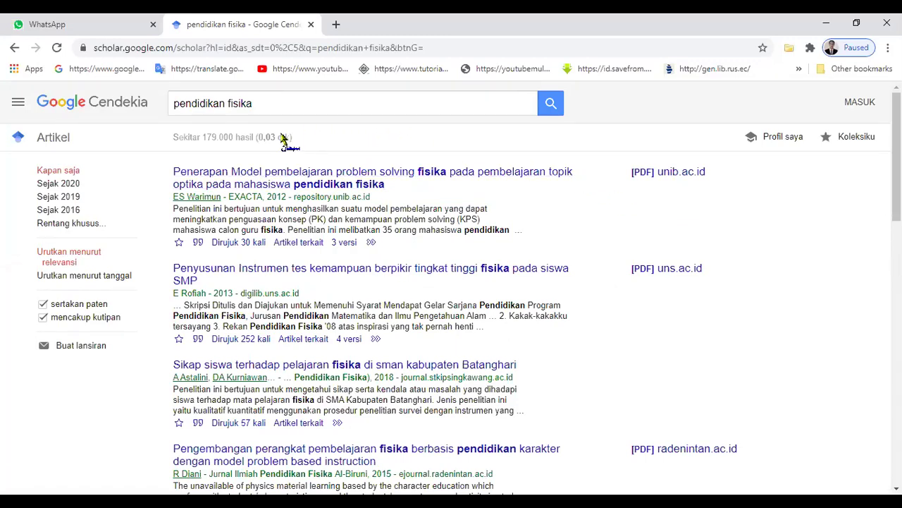
left_click_drag(205, 135, 234, 136)
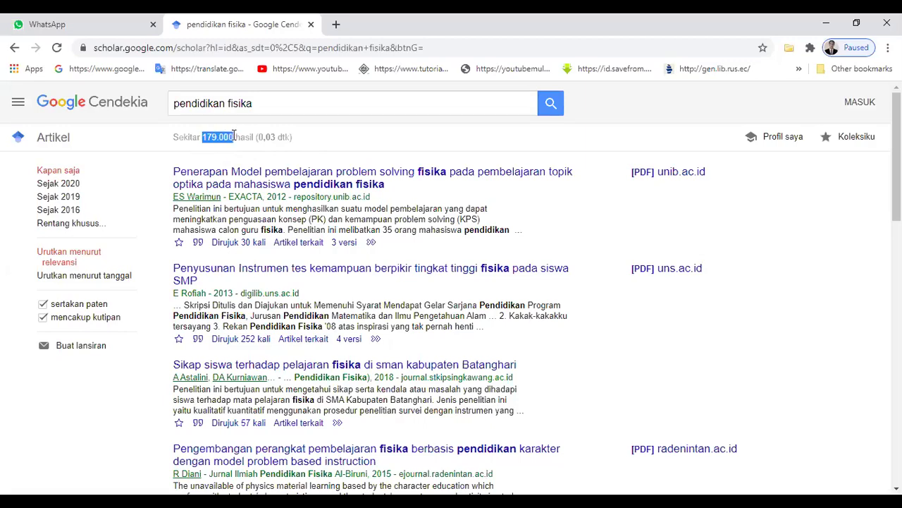
left_click_drag(315, 150, 257, 137)
left_click(275, 137)
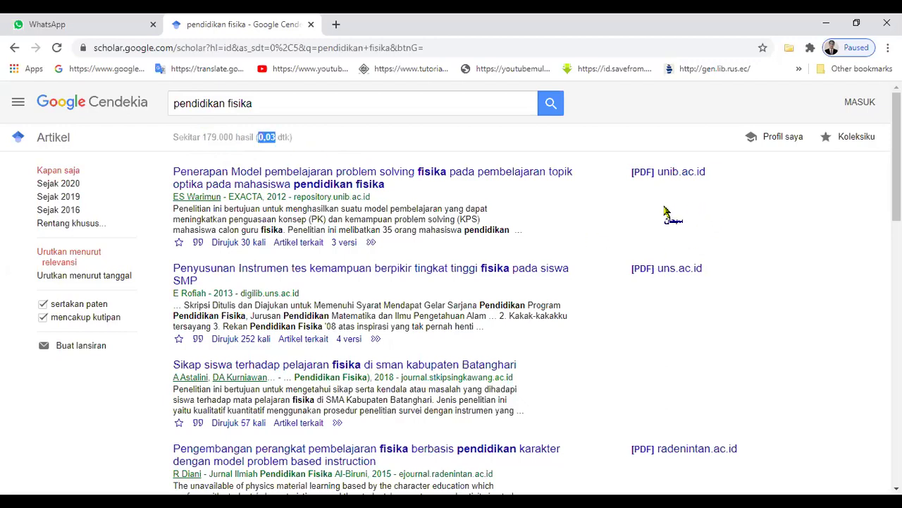
left_click(631, 212)
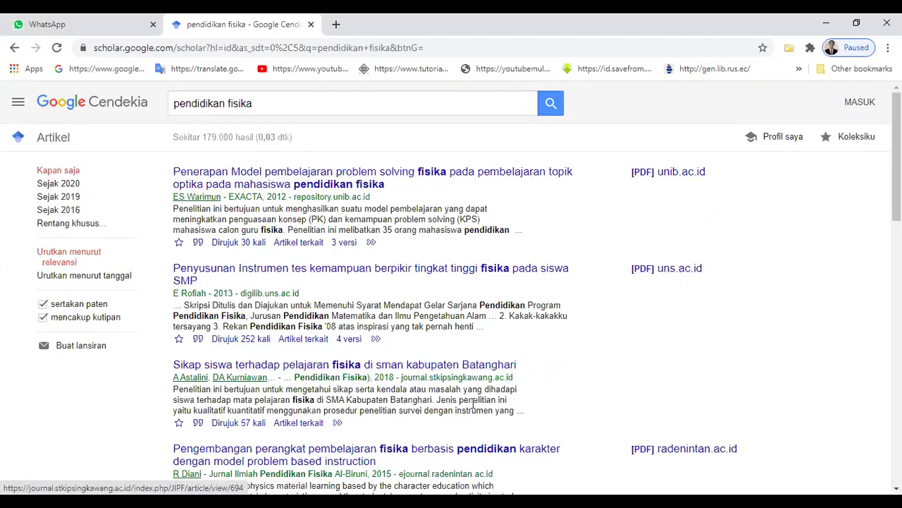
scroll(798, 385, "down", 3)
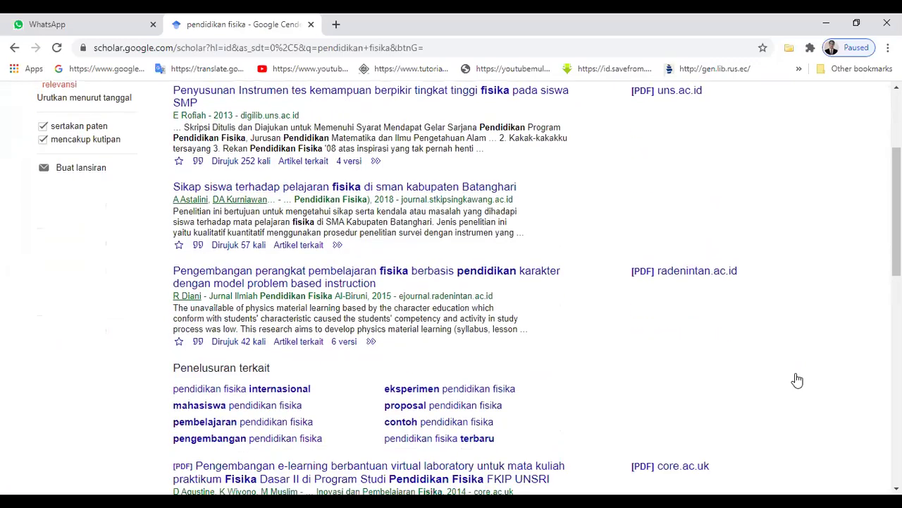
scroll(798, 380, "down", 3)
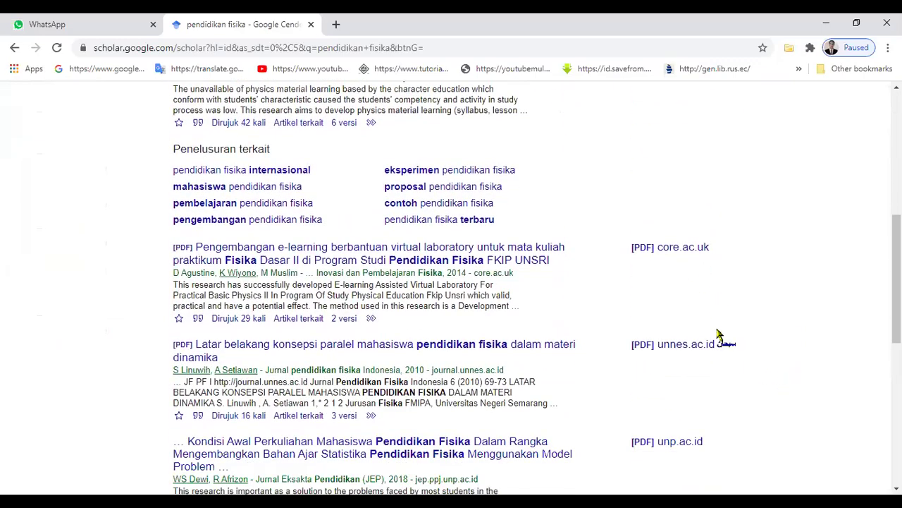
scroll(765, 375, "down", 6)
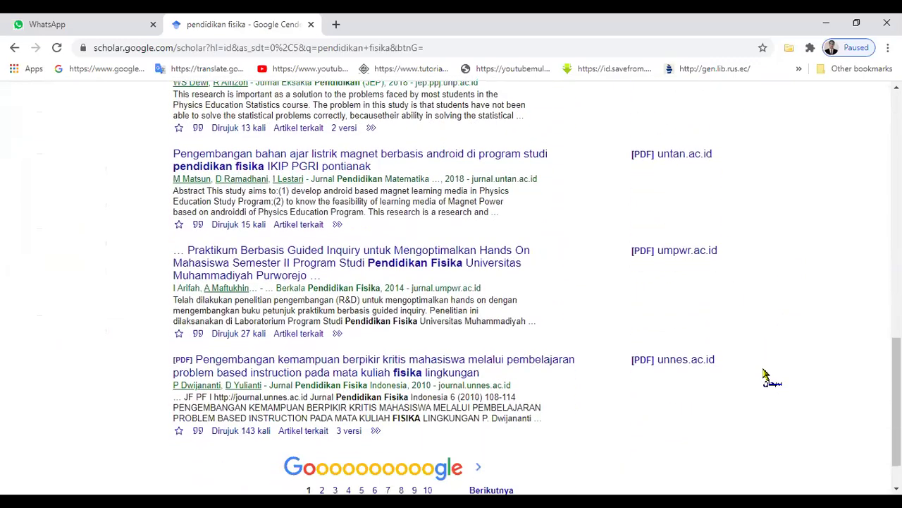
scroll(766, 373, "down", 1)
scroll(738, 369, "up", 4)
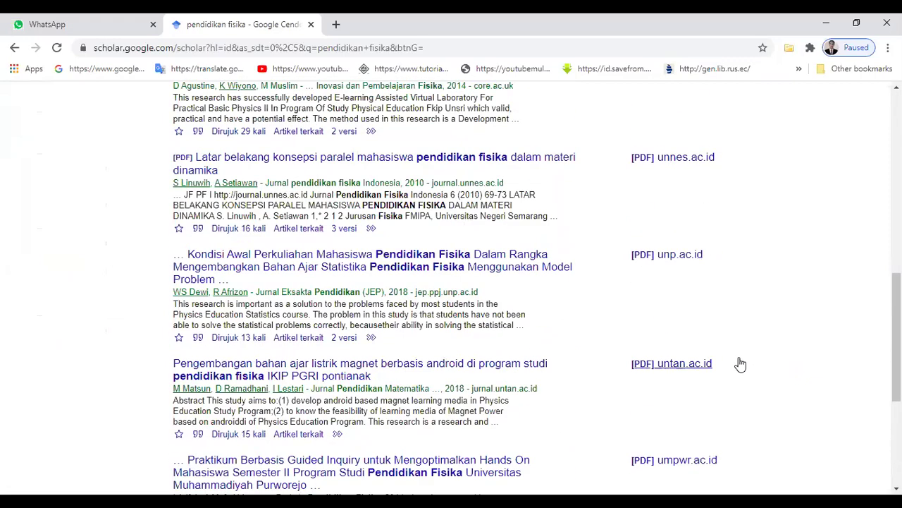
scroll(740, 364, "up", 9)
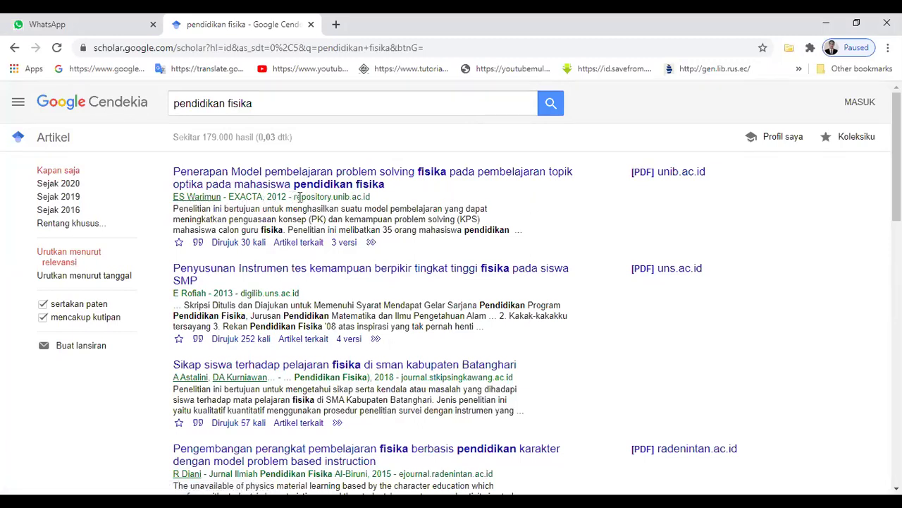
left_click_drag(294, 197, 377, 203)
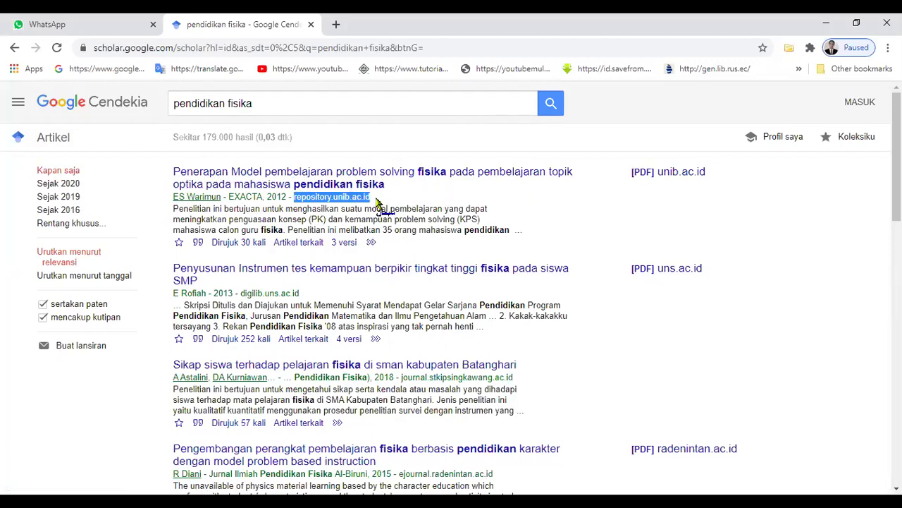
left_click(426, 204)
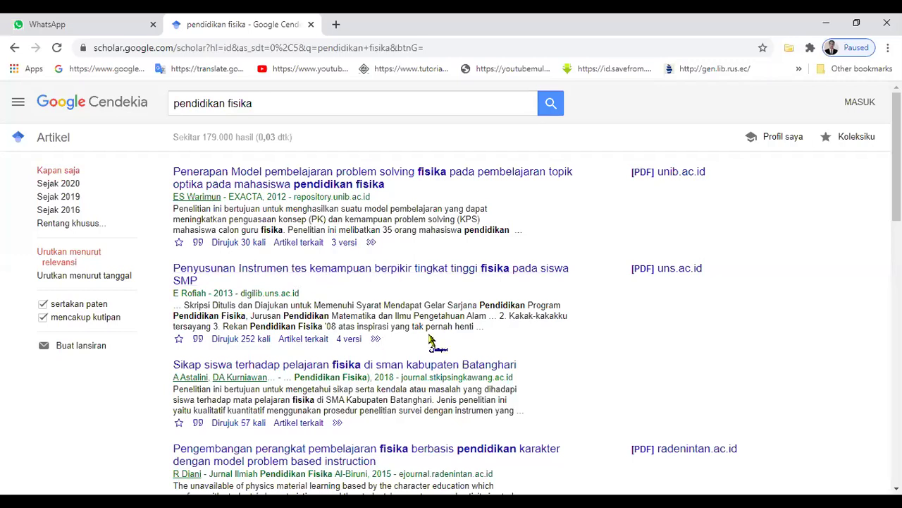
scroll(693, 346, "down", 2)
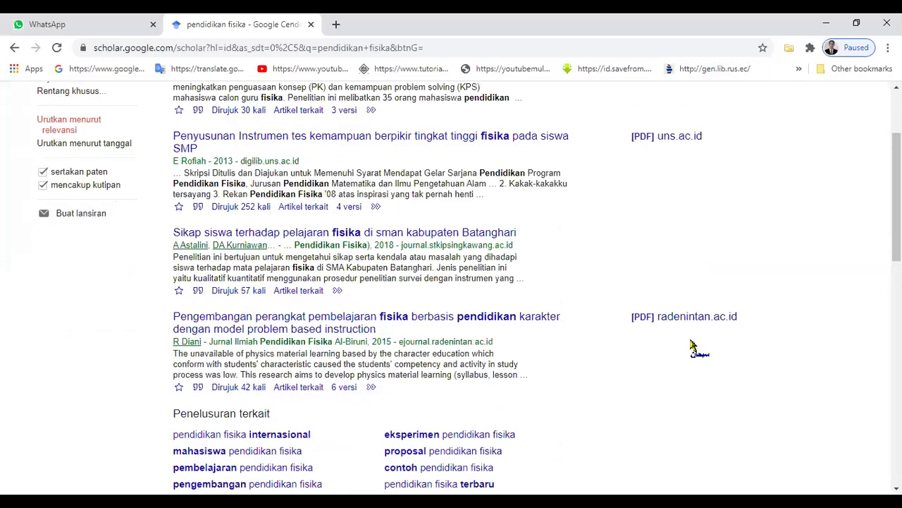
scroll(666, 330, "up", 2)
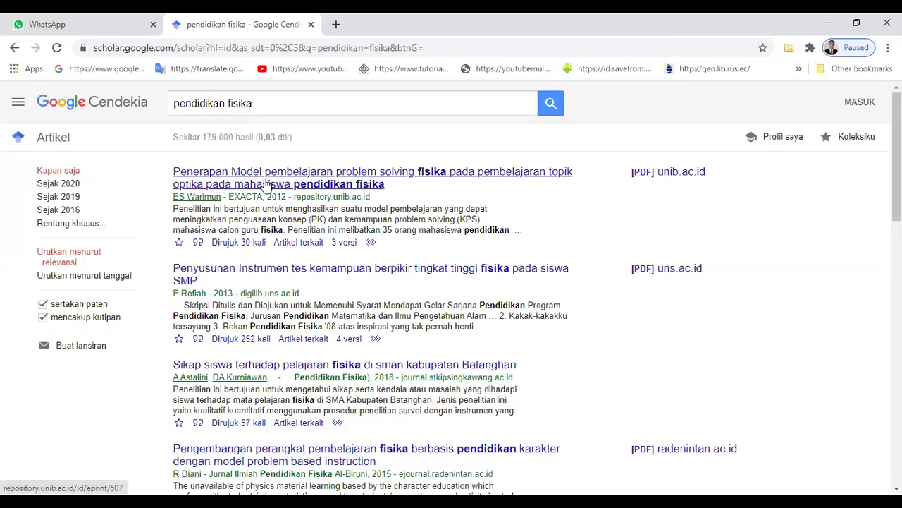
left_click(262, 247)
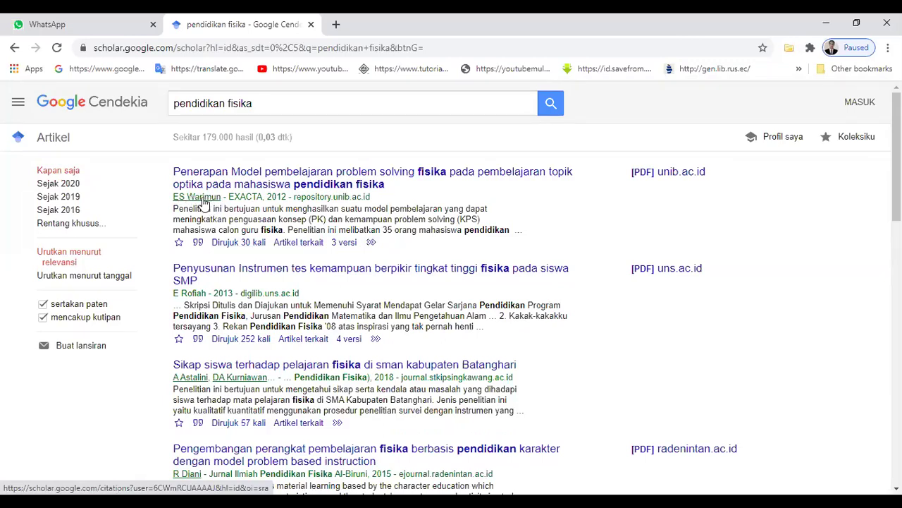
left_click(204, 201)
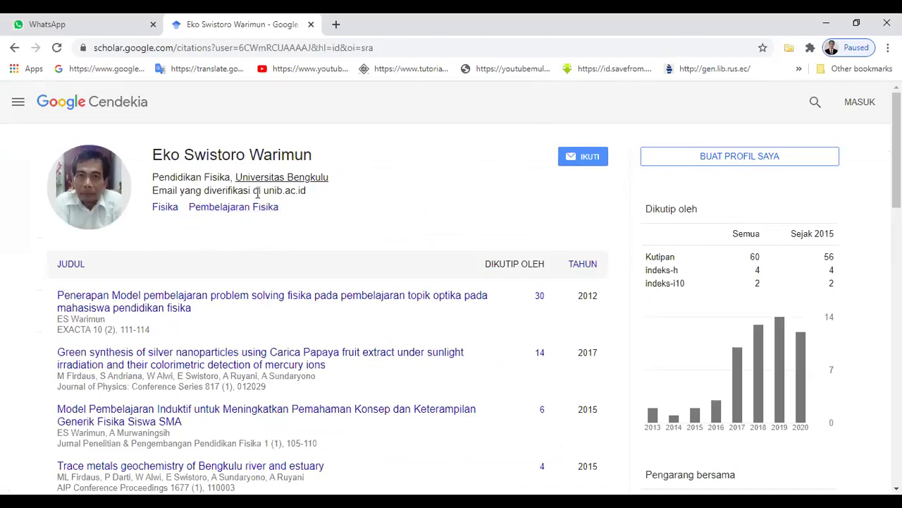
left_click_drag(266, 192, 318, 201)
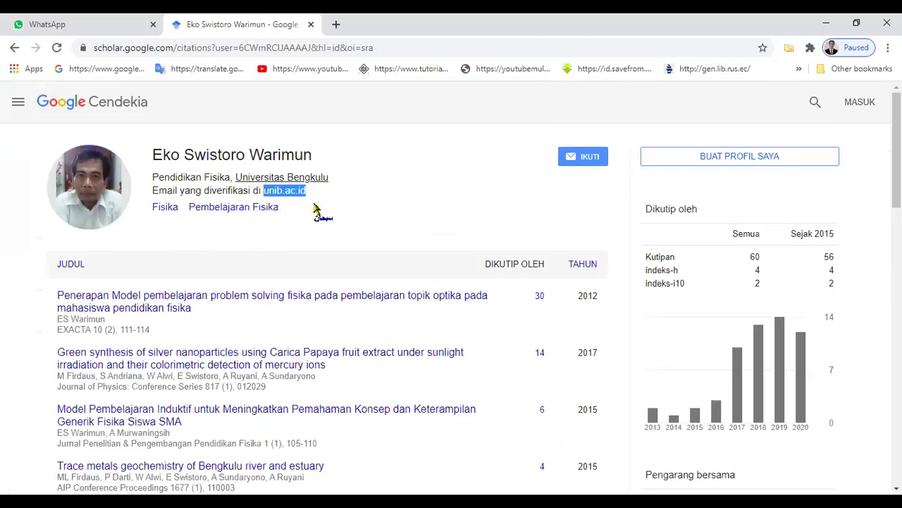
left_click(280, 226)
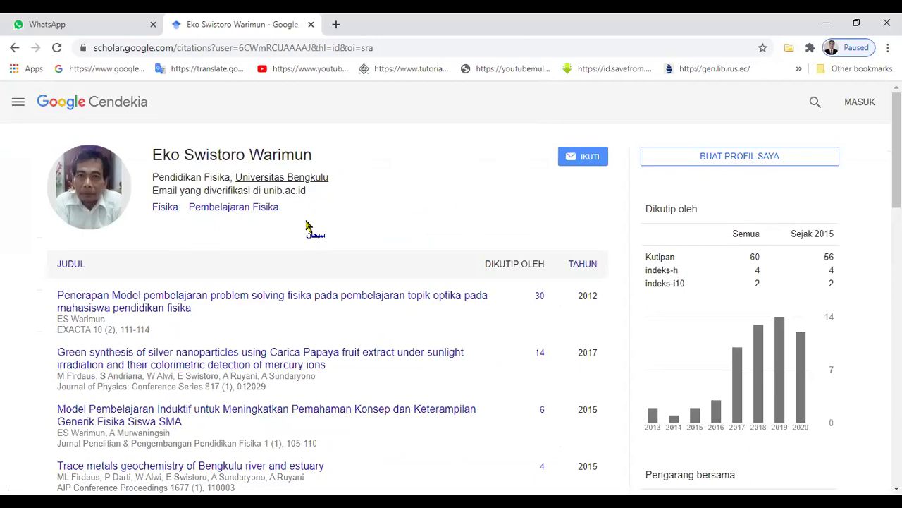
scroll(307, 224, "down", 1)
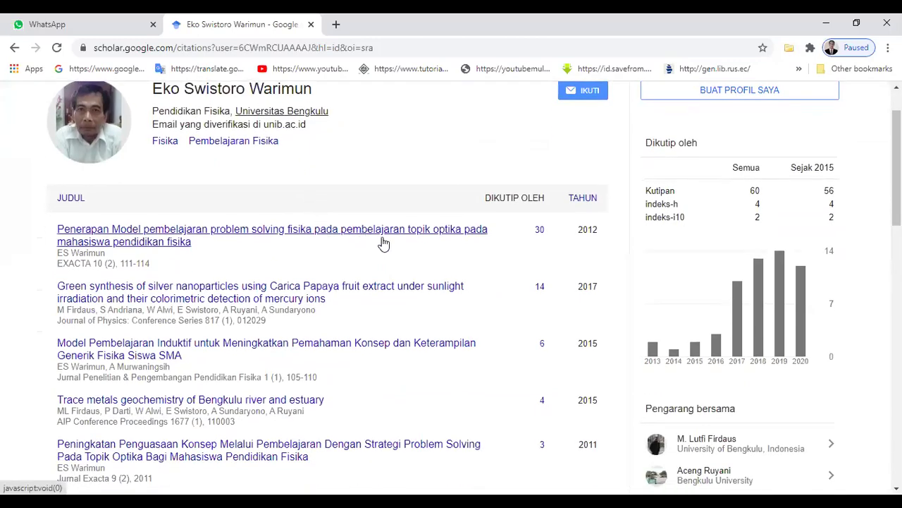
scroll(380, 243, "down", 2)
scroll(380, 244, "down", 7)
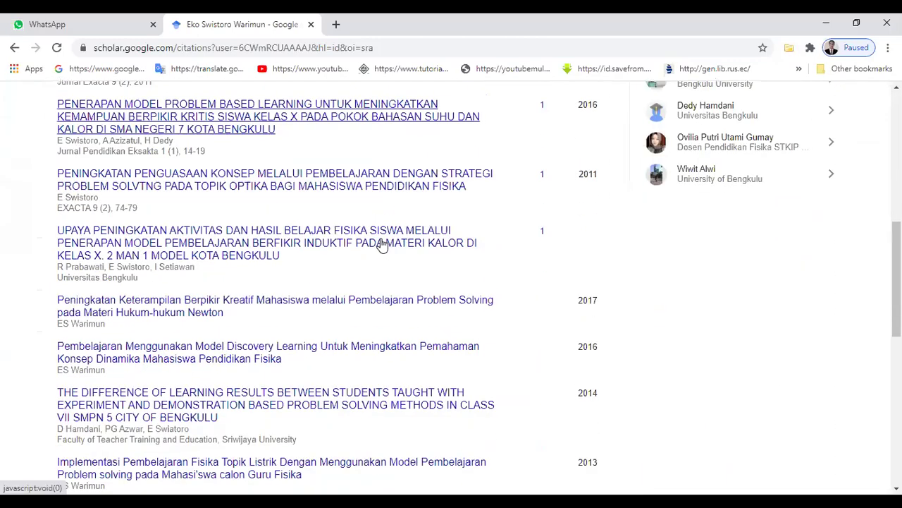
scroll(381, 244, "down", 5)
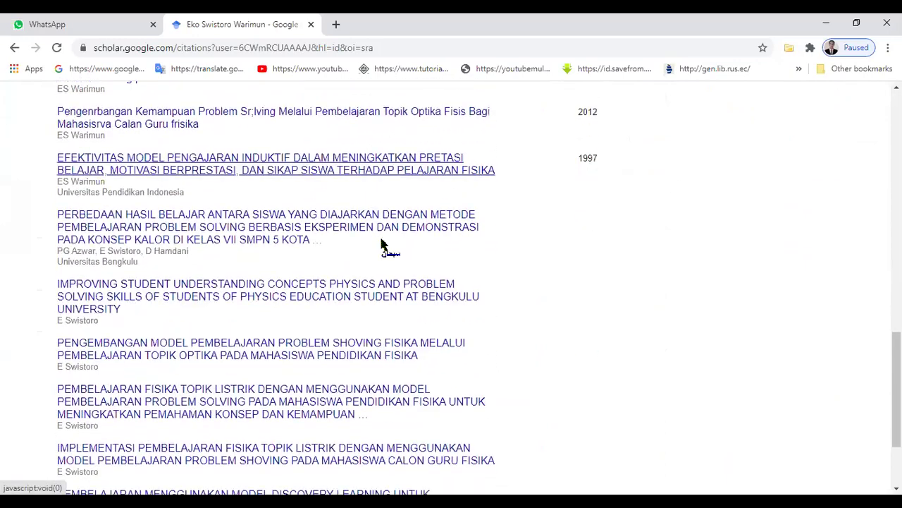
scroll(381, 244, "up", 10)
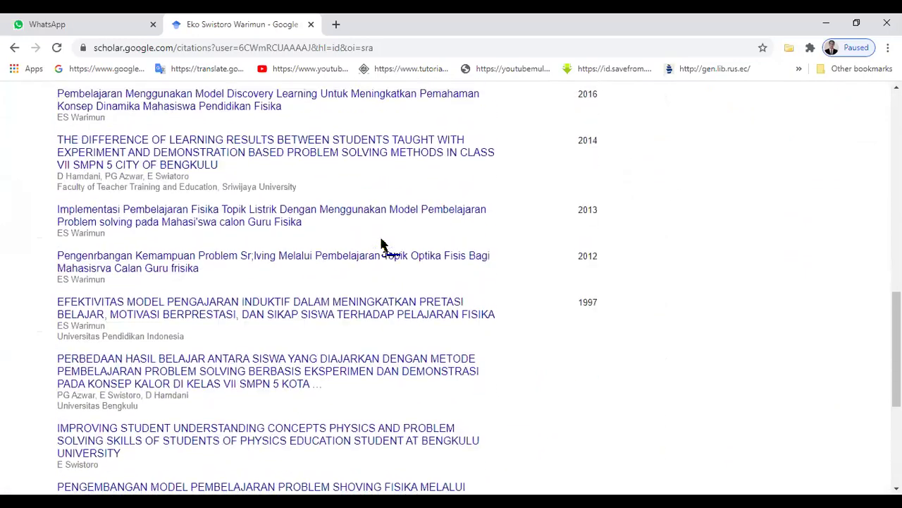
scroll(381, 244, "up", 4)
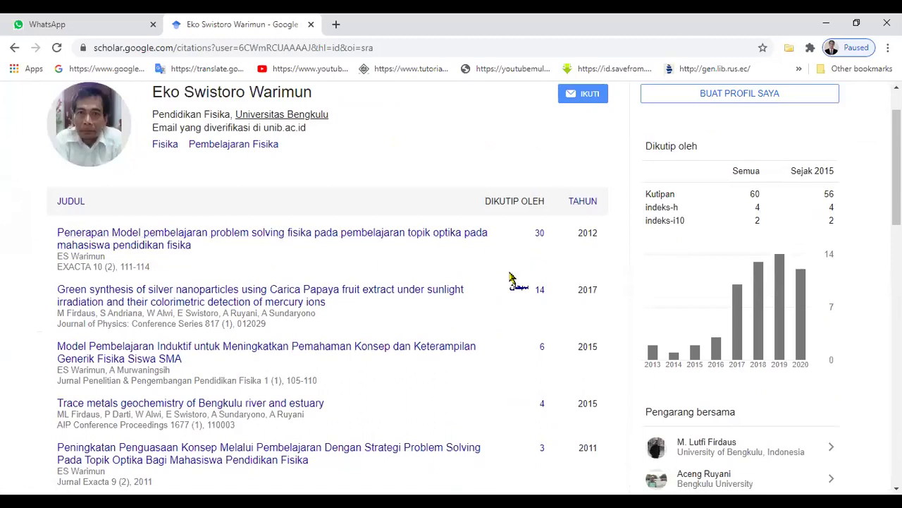
scroll(322, 292, "down", 5)
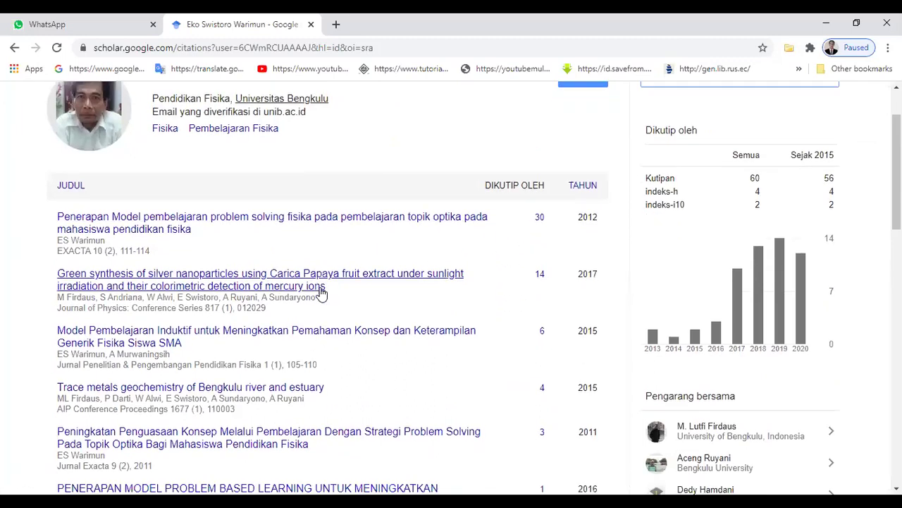
scroll(322, 291, "up", 5)
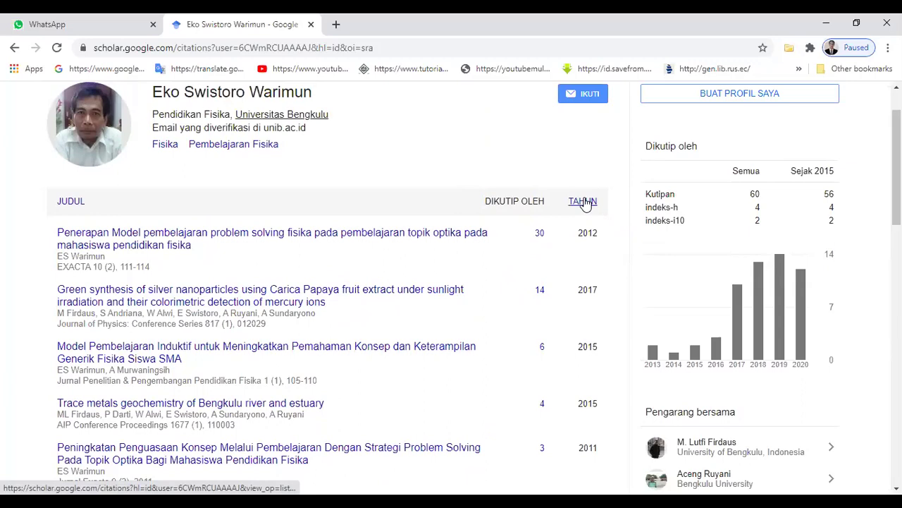
left_click(584, 203)
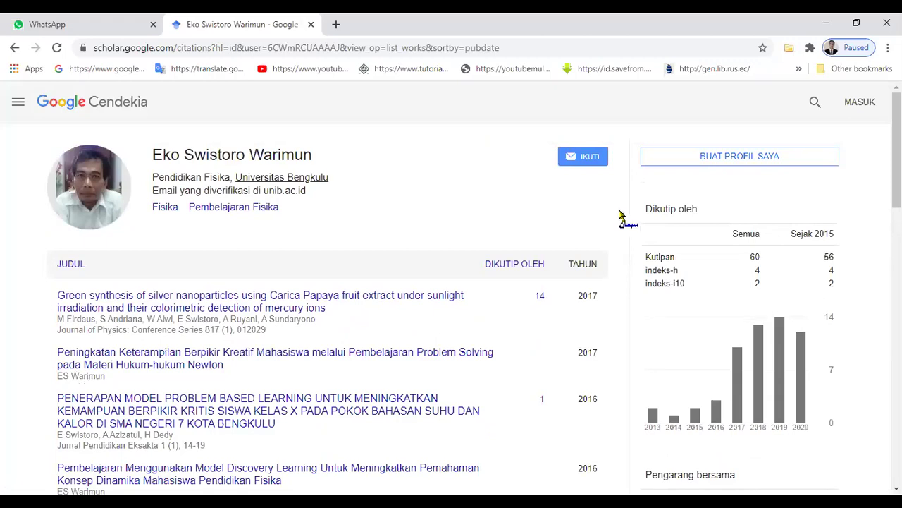
scroll(620, 216, "down", 1)
scroll(622, 216, "down", 1)
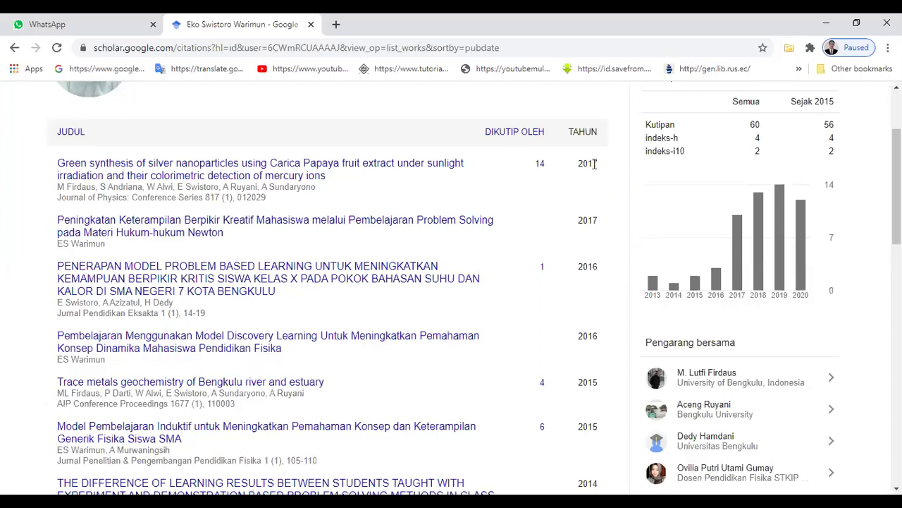
scroll(624, 198, "up", 1)
scroll(624, 195, "down", 1)
left_click(525, 133)
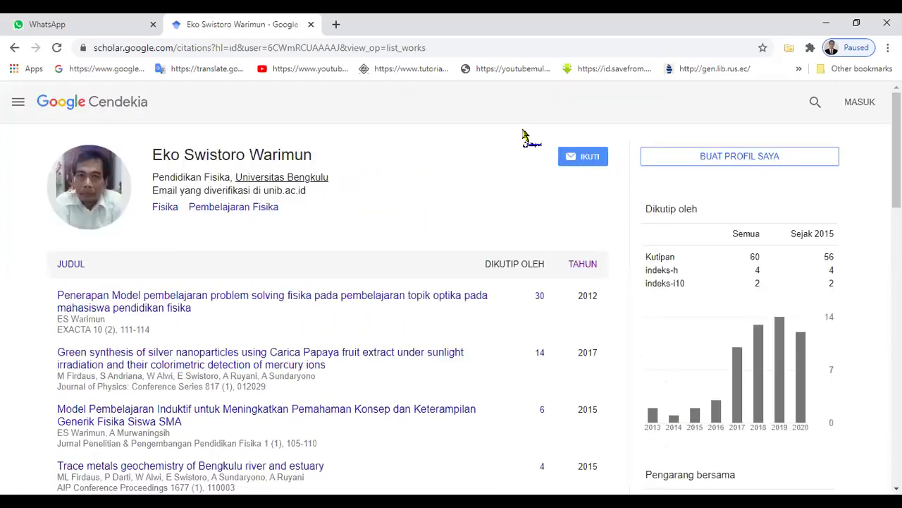
scroll(511, 139, "down", 1)
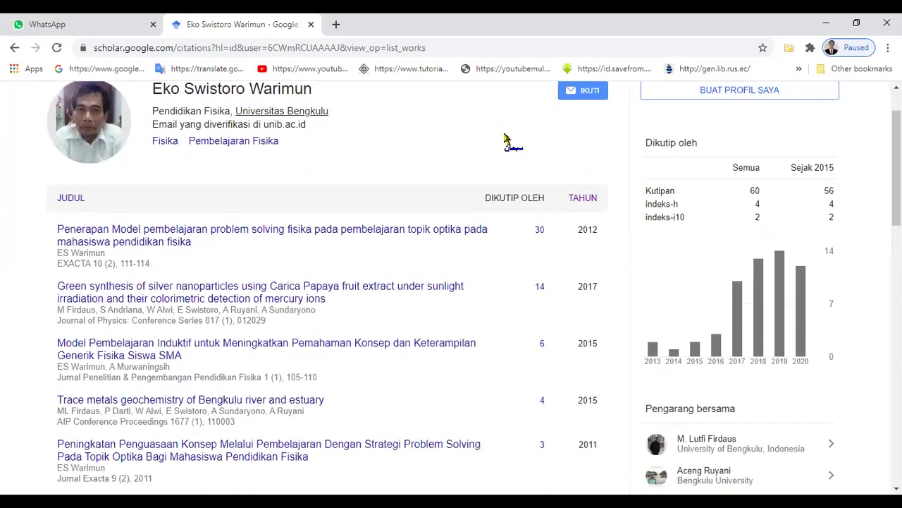
scroll(519, 137, "down", 1)
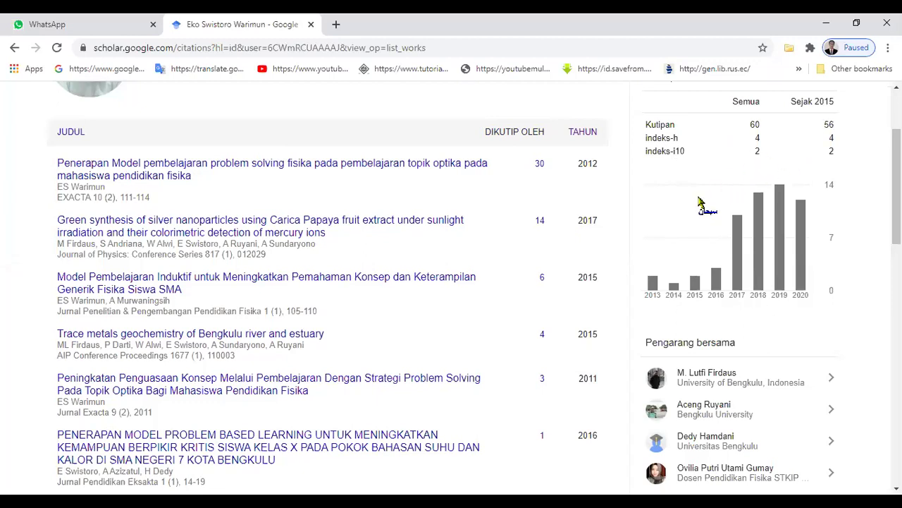
scroll(700, 200, "down", 1)
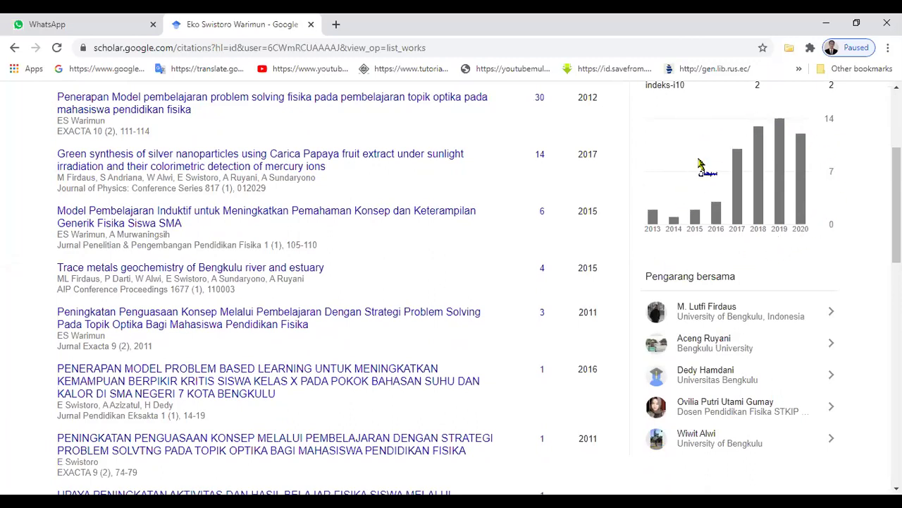
scroll(855, 176, "up", 2)
scroll(855, 176, "down", 2)
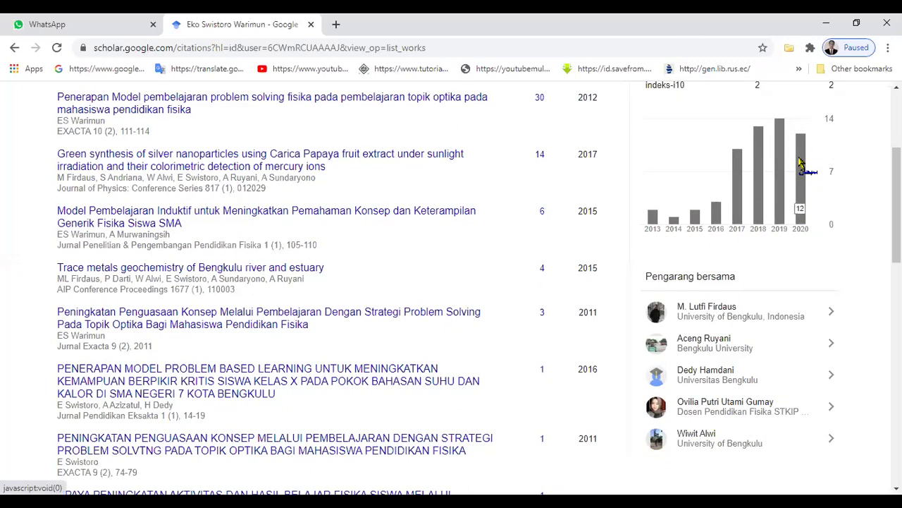
mouse_move(802, 144)
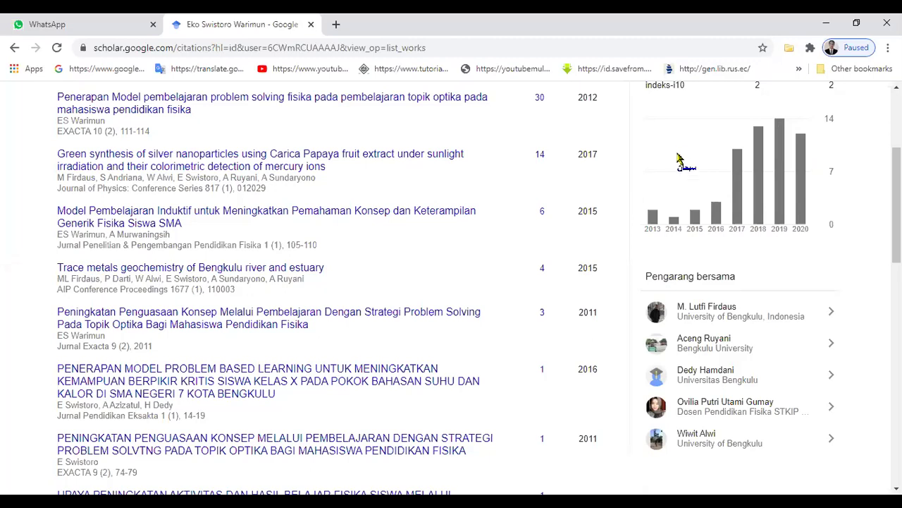
Step: Step back through the author's year-sorted and citation-sorted lists to the pendidikan fisika results
scroll(680, 143, "up", 3)
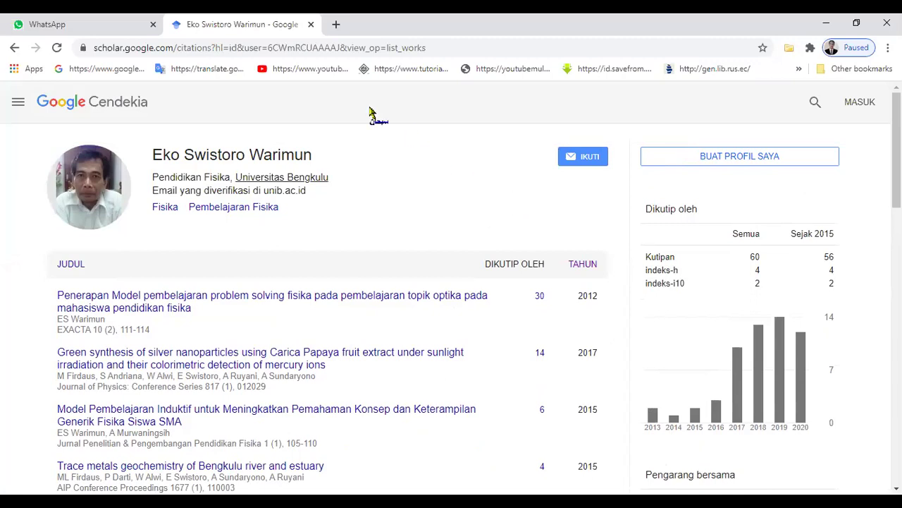
left_click(16, 47)
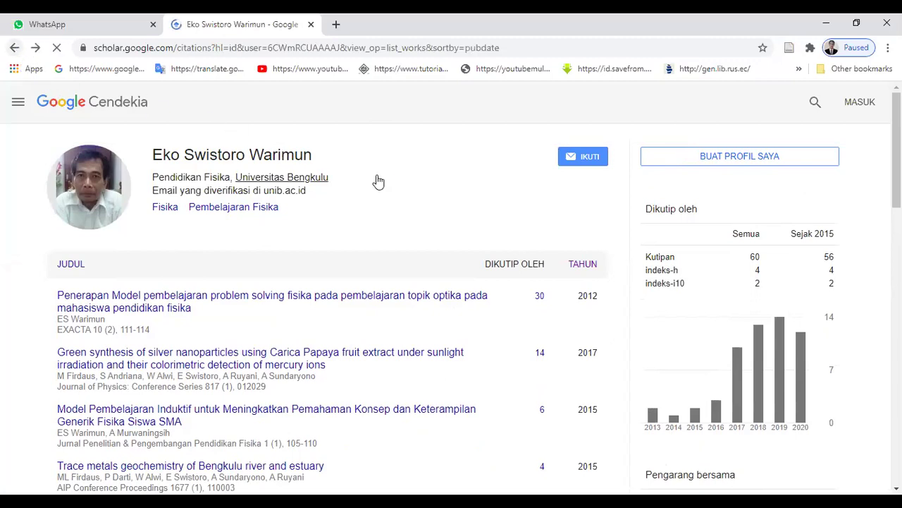
scroll(374, 182, "down", 2)
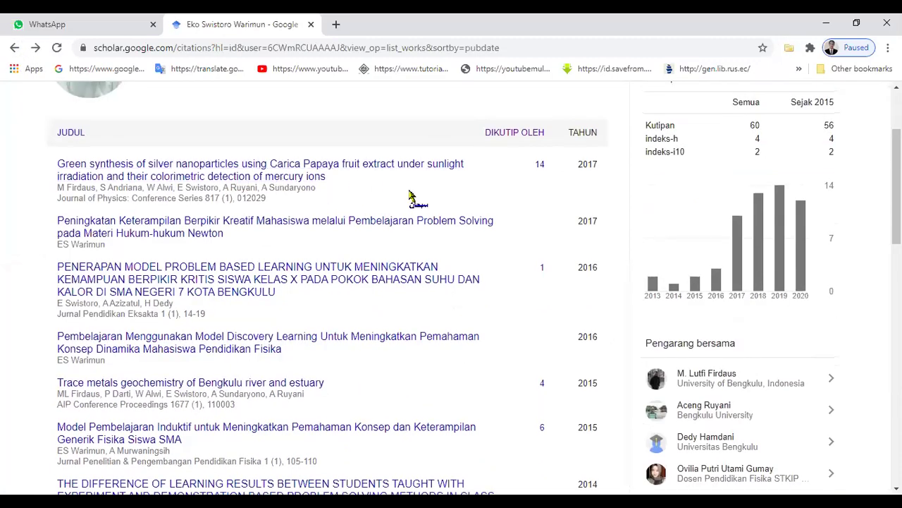
scroll(413, 198, "up", 1)
left_click(16, 47)
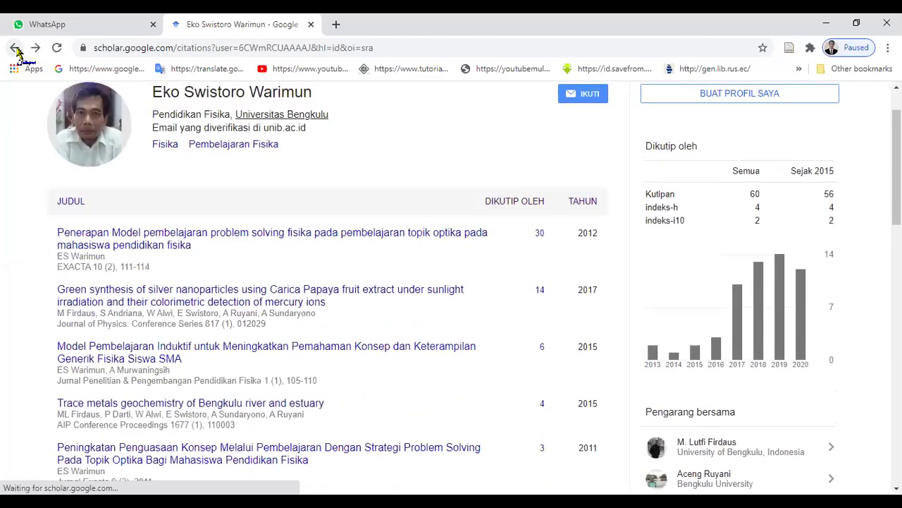
left_click(16, 47)
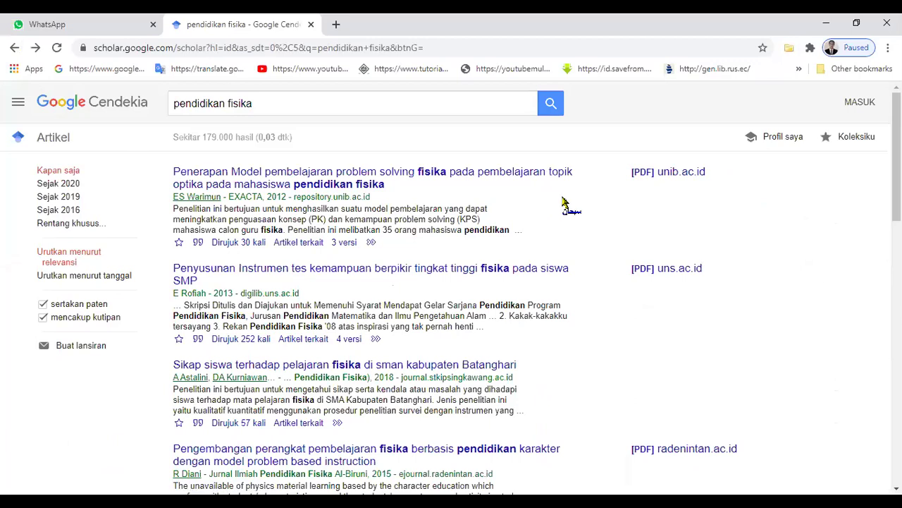
Step: Open the top 'pendidikan fisika' result in a new tab and switch to its repository.unib.ac.id page
right_click(322, 178)
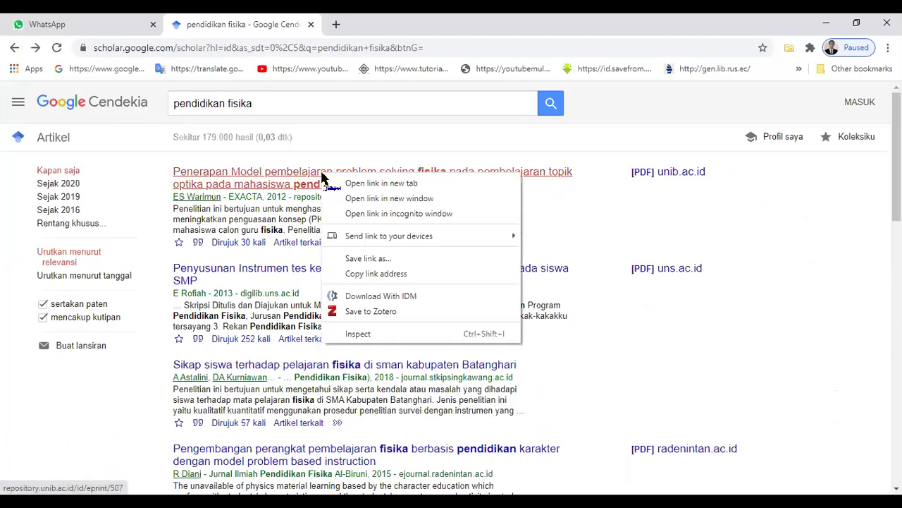
left_click(380, 184)
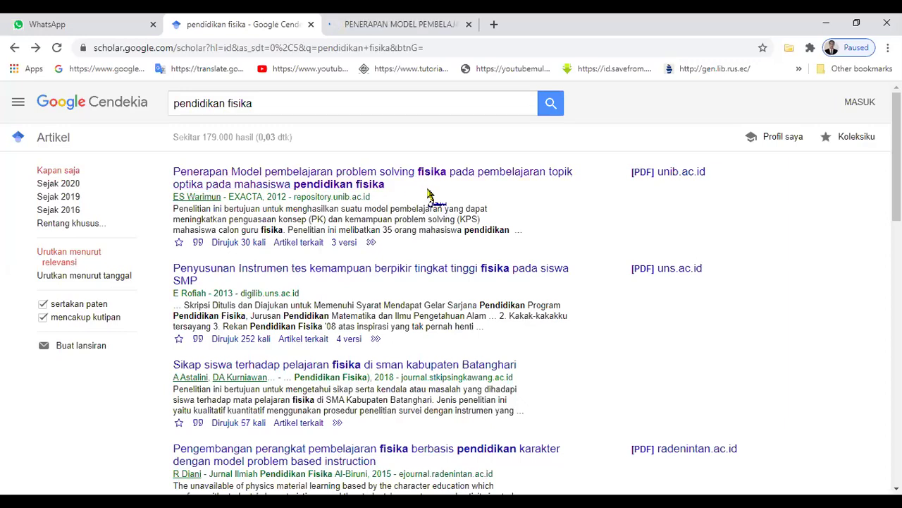
left_click(392, 28)
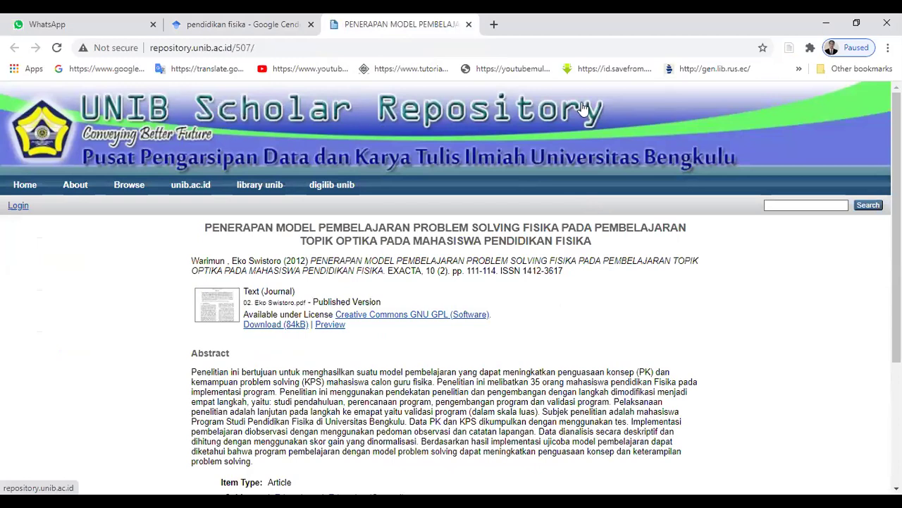
Step: Scroll through the UNIB repository item's abstract and record details, then go back to the Google Cendekia tab
scroll(689, 318, "down", 1)
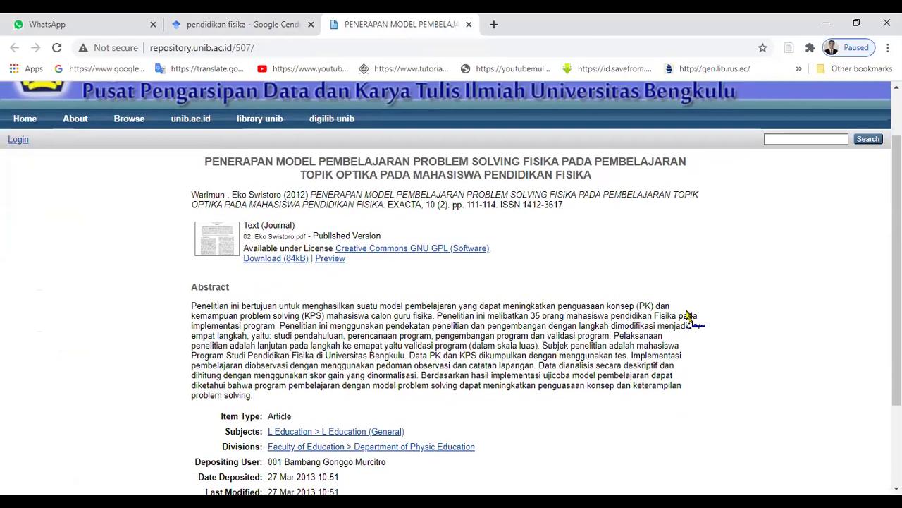
scroll(690, 318, "down", 1)
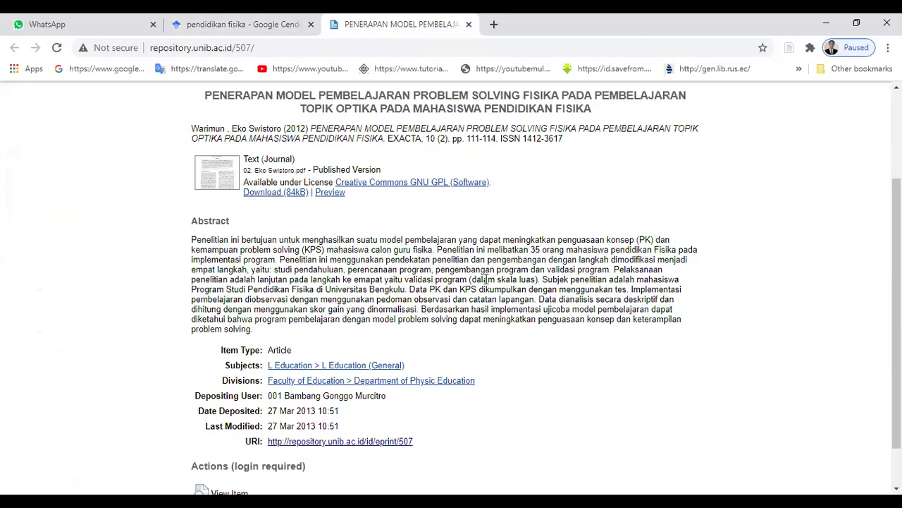
scroll(491, 291, "down", 1)
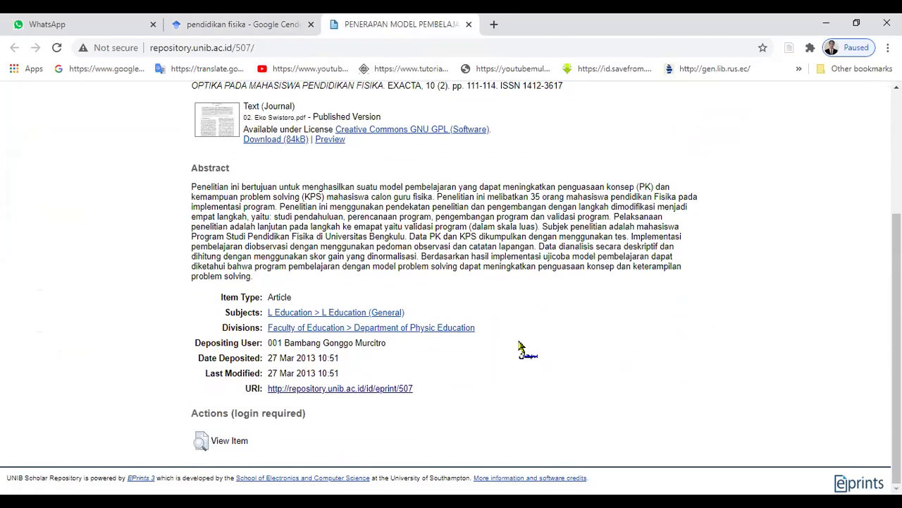
scroll(514, 331, "up", 1)
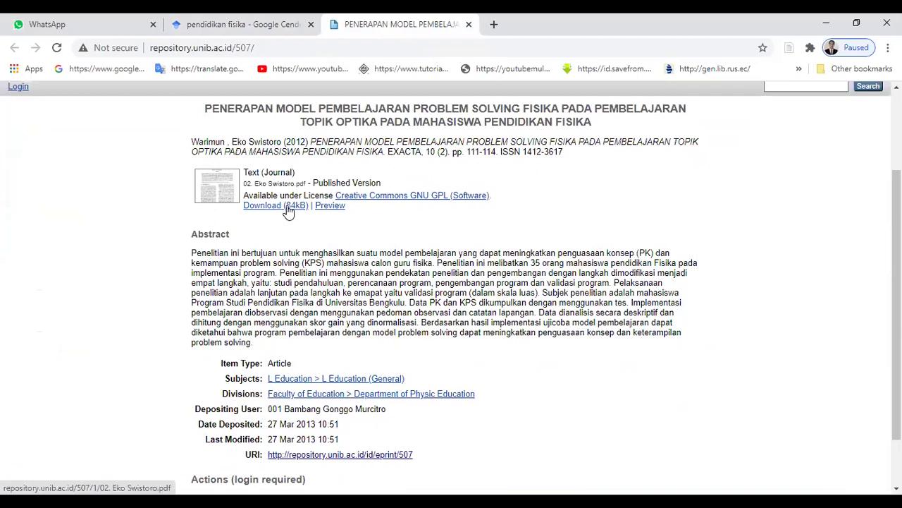
scroll(552, 234, "up", 2)
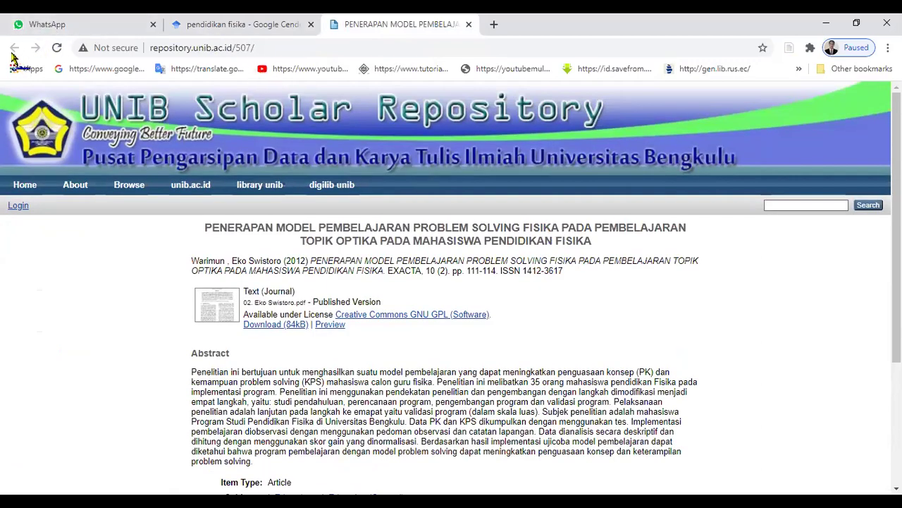
left_click(233, 25)
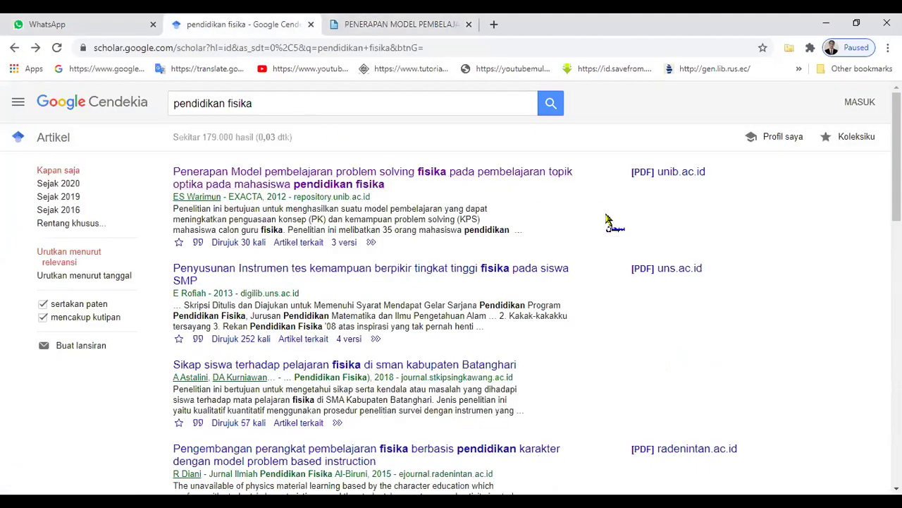
right_click(674, 179)
left_click(710, 189)
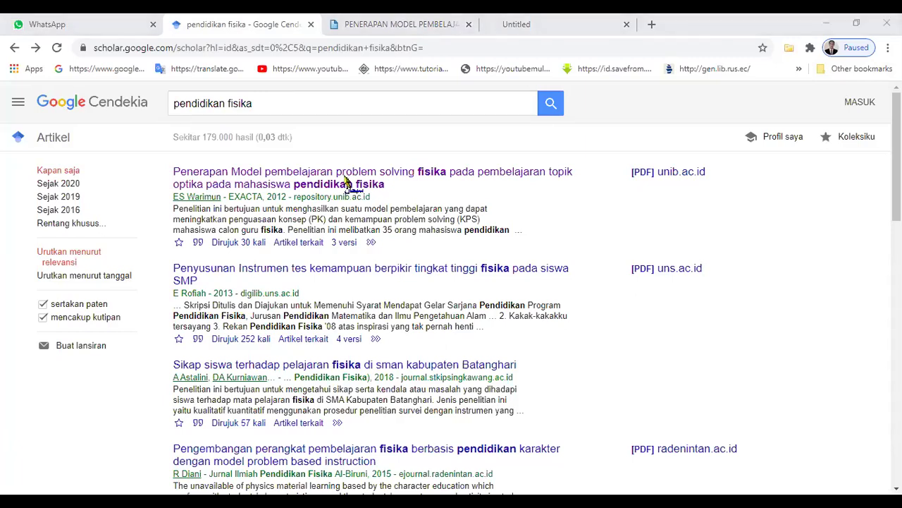
left_click(583, 221)
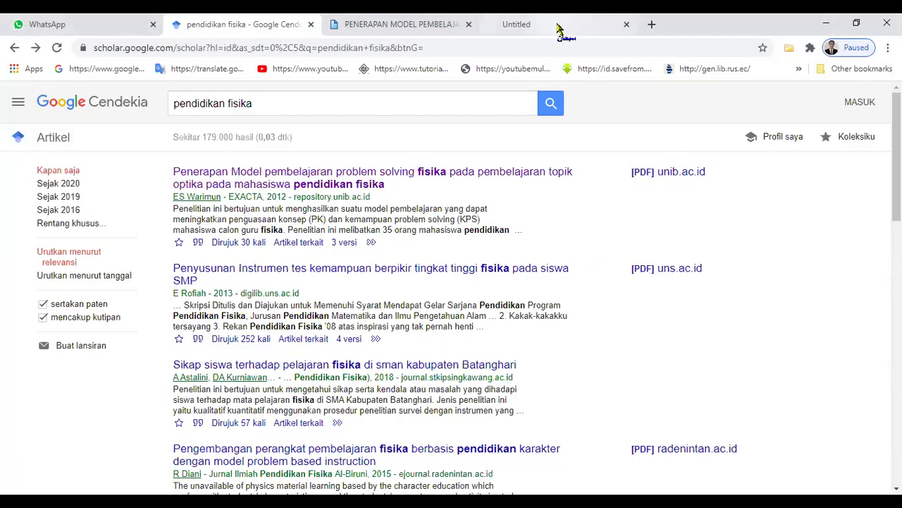
left_click(628, 25)
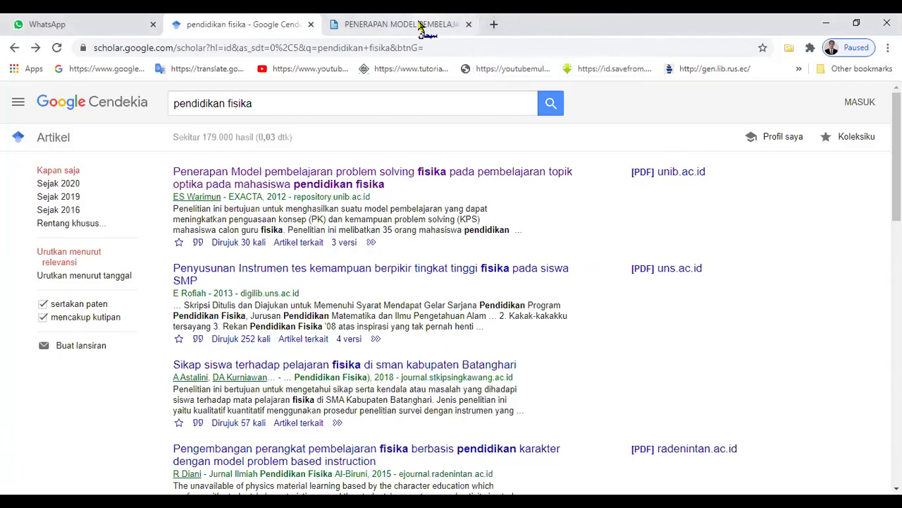
left_click(421, 25)
left_click(201, 27)
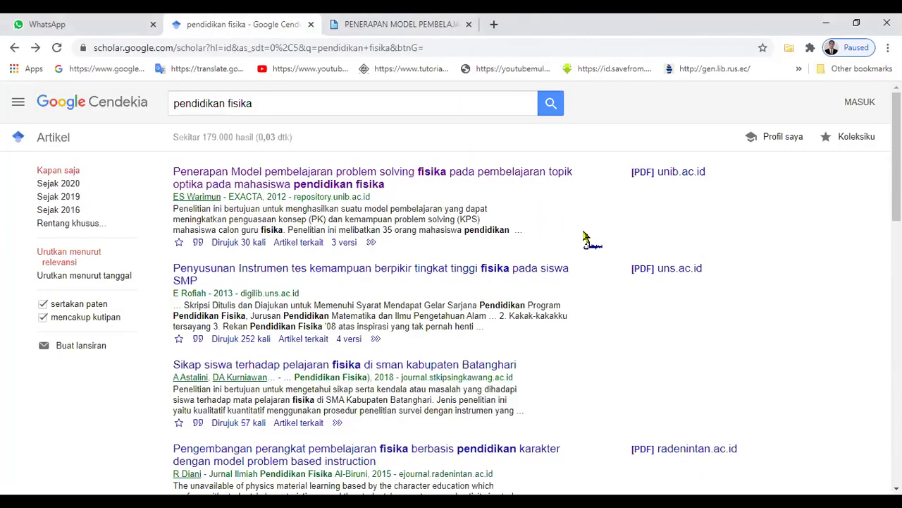
Step: View the 3 versions of the 2012 EXACTA article, then return to the pendidikan fisika results
left_click(342, 249)
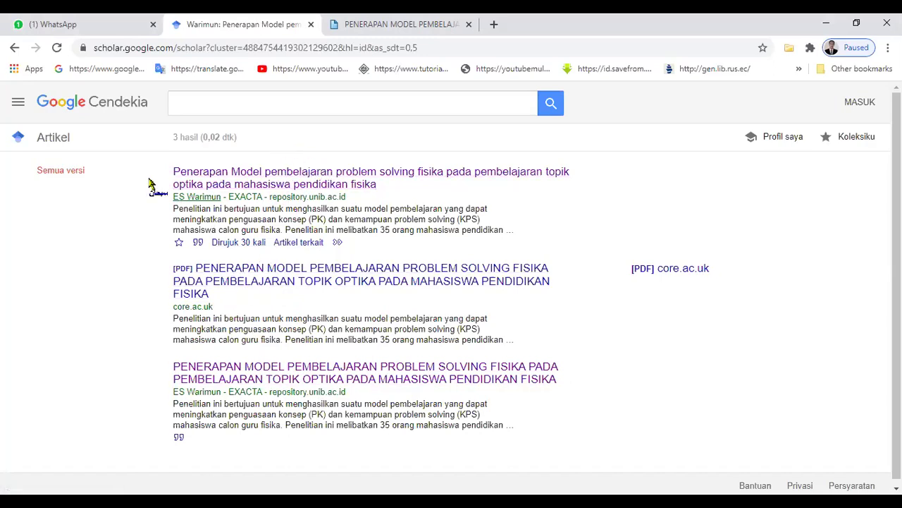
left_click(15, 47)
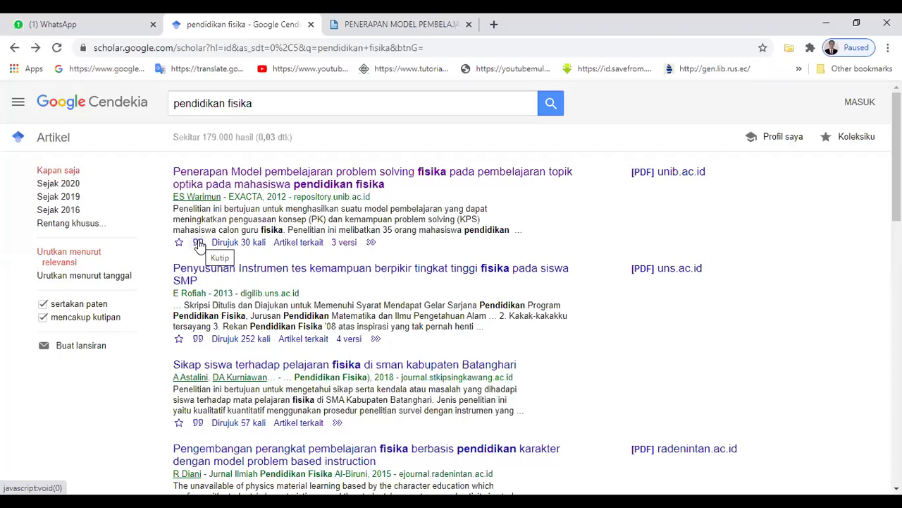
Step: Open Setelan from the hamburger navigation menu
left_click(21, 104)
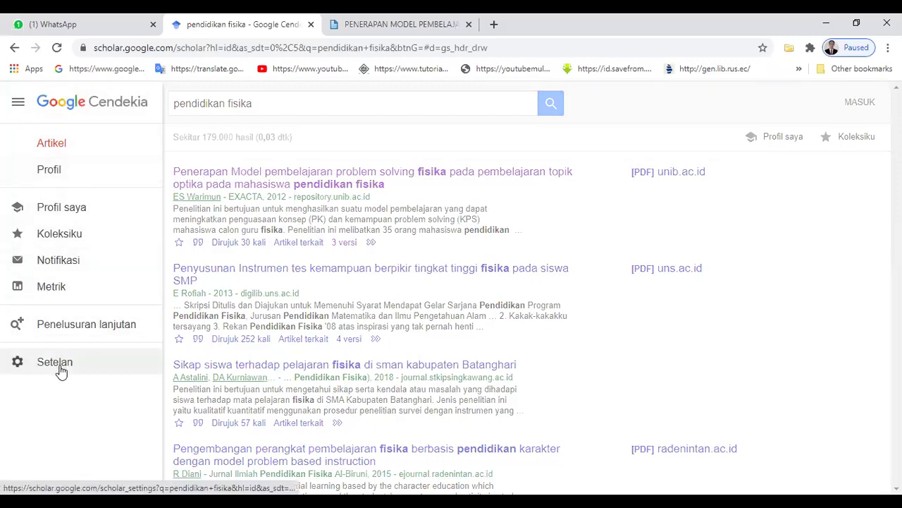
left_click(703, 346)
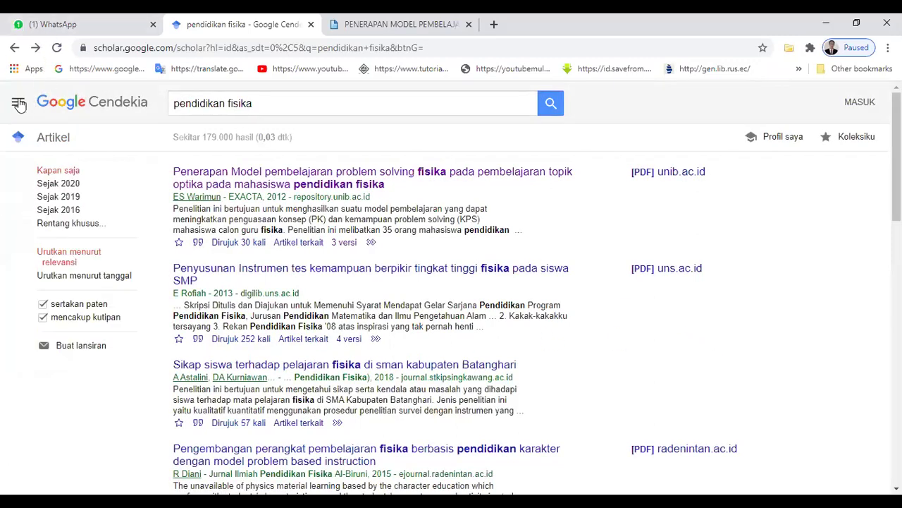
left_click(19, 106)
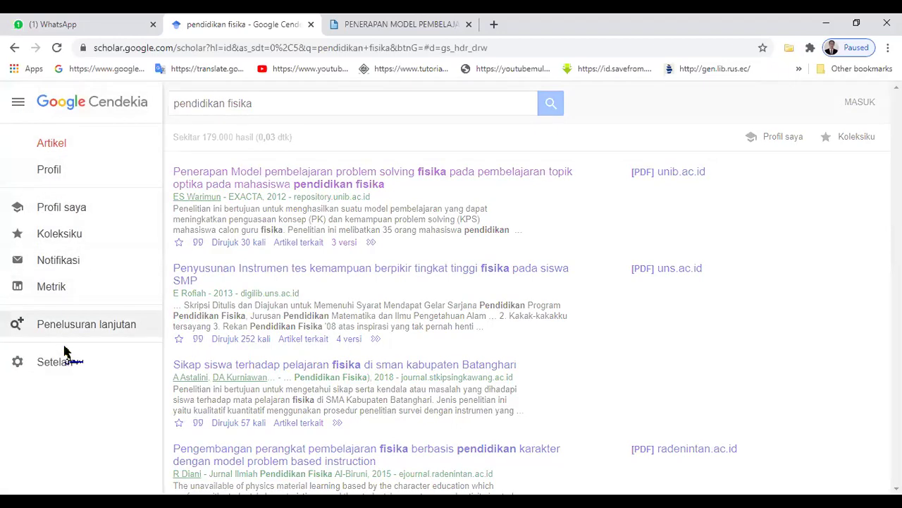
left_click(62, 367)
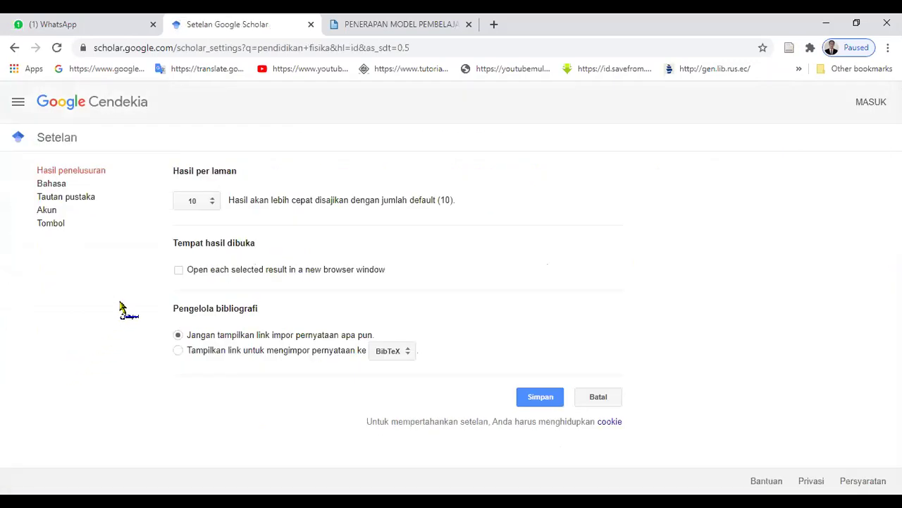
Step: In the Bahasa settings, choose English for the Google text interface language
left_click(60, 186)
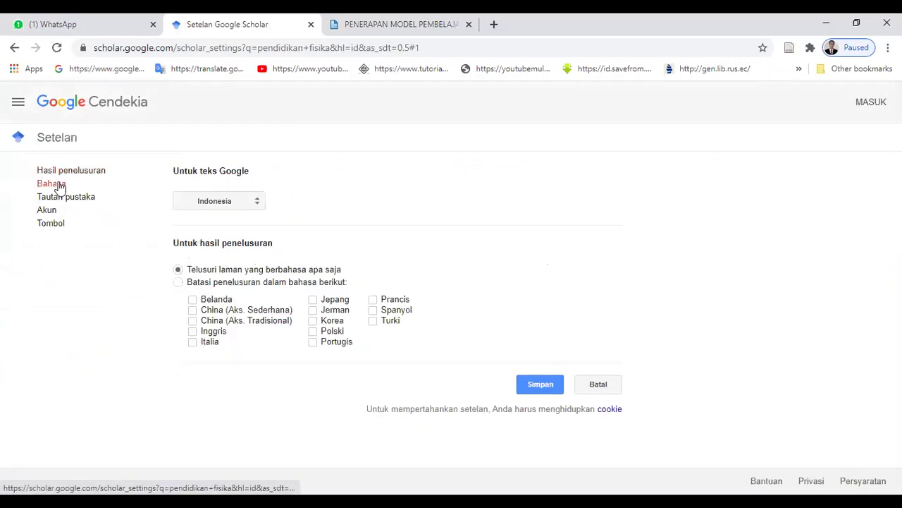
left_click(210, 202)
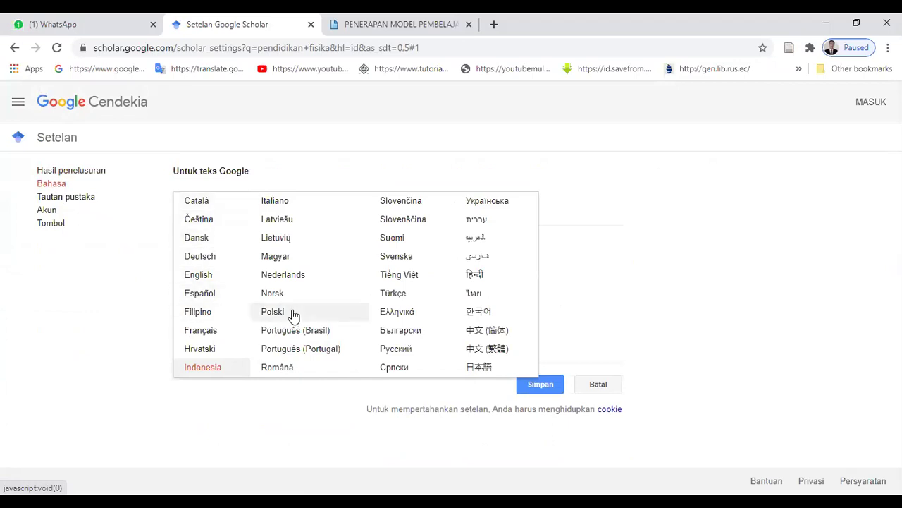
left_click(199, 281)
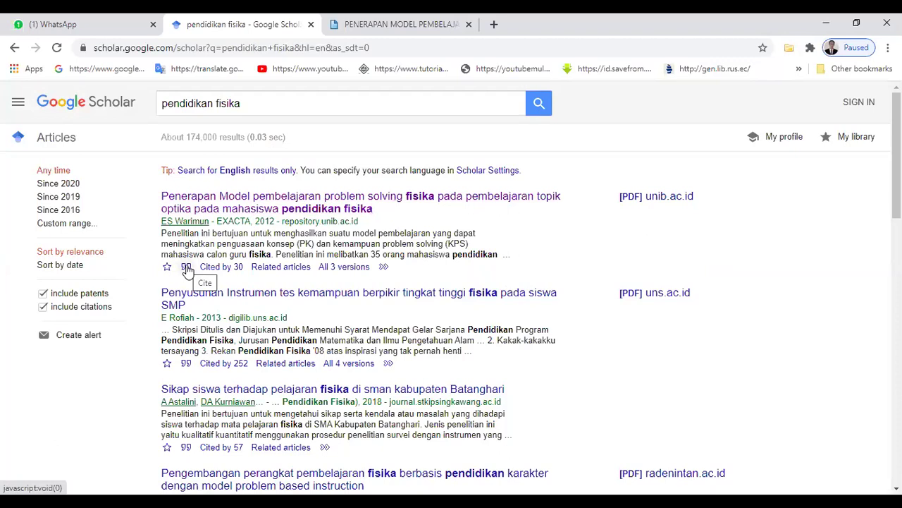
left_click(187, 268)
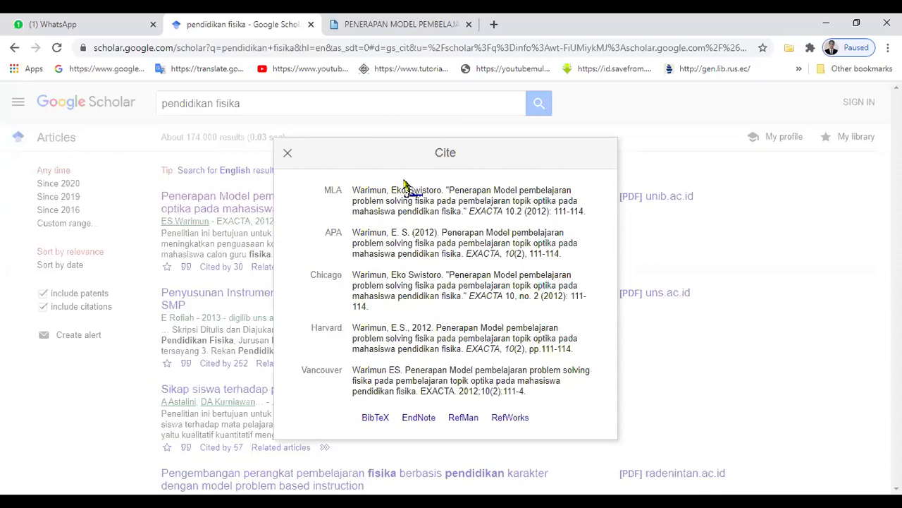
left_click(353, 192)
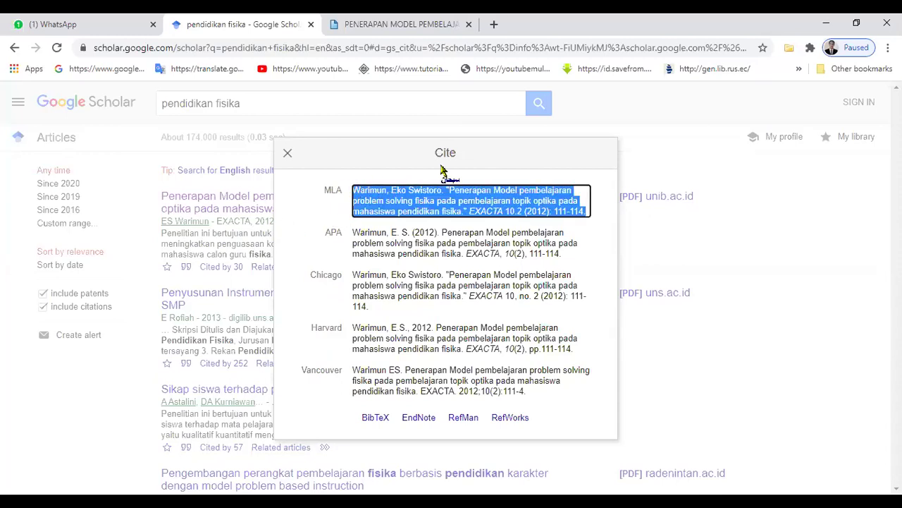
left_click(461, 181)
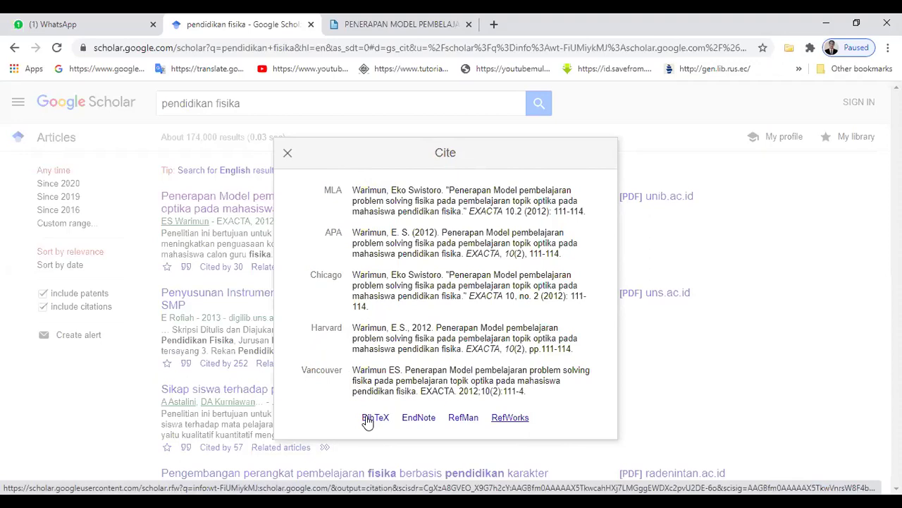
left_click(288, 154)
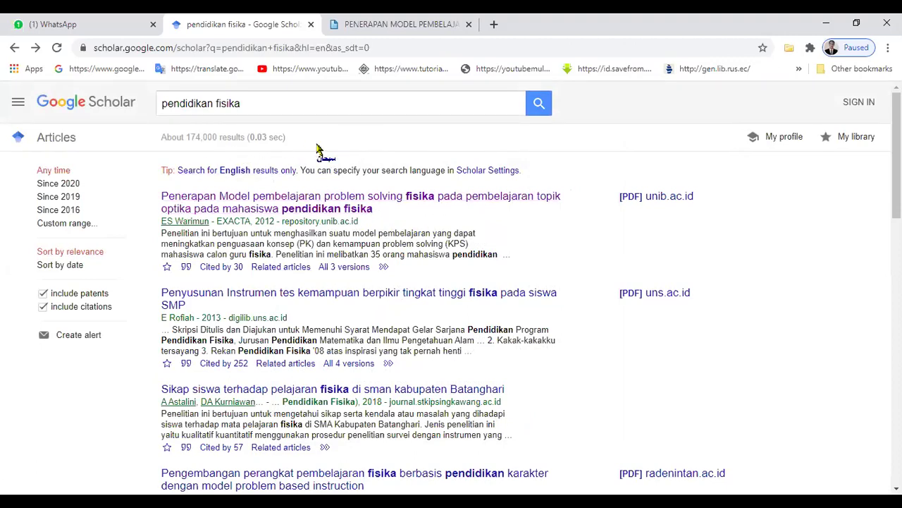
Step: Append 'filetype: doc' to the pendidikan fisika query, search, and accept the 'file type: doc' suggestion
left_click(392, 107)
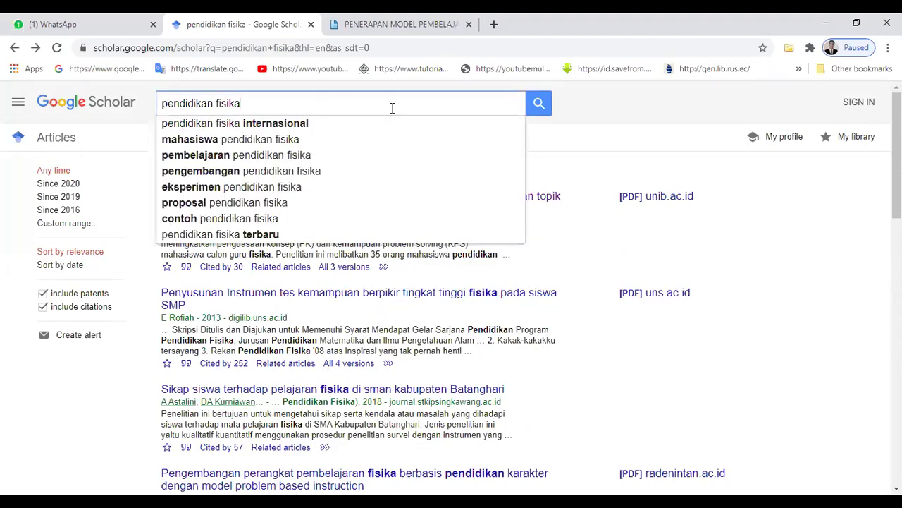
left_click(658, 151)
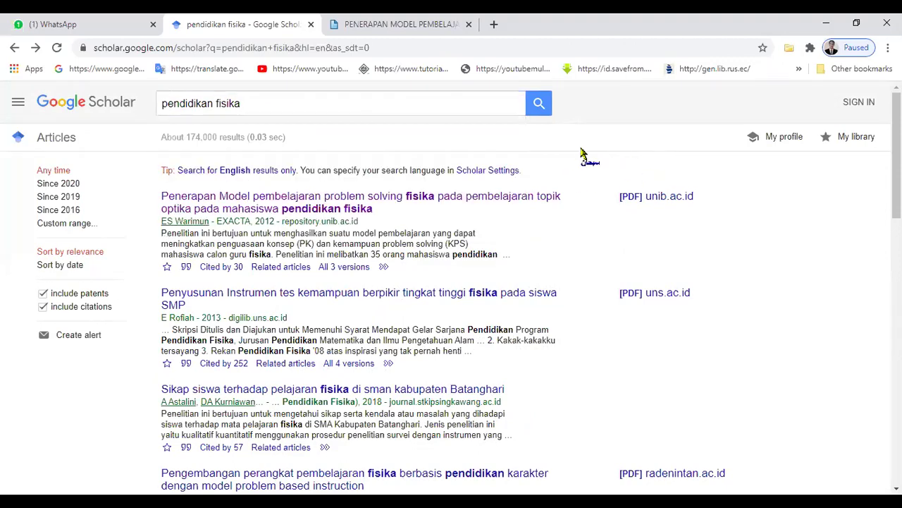
left_click(338, 105)
mouse_move(241, 105)
left_mouse_down()
mouse_move(188, 103)
mouse_move(226, 97)
left_mouse_up()
left_click(278, 104)
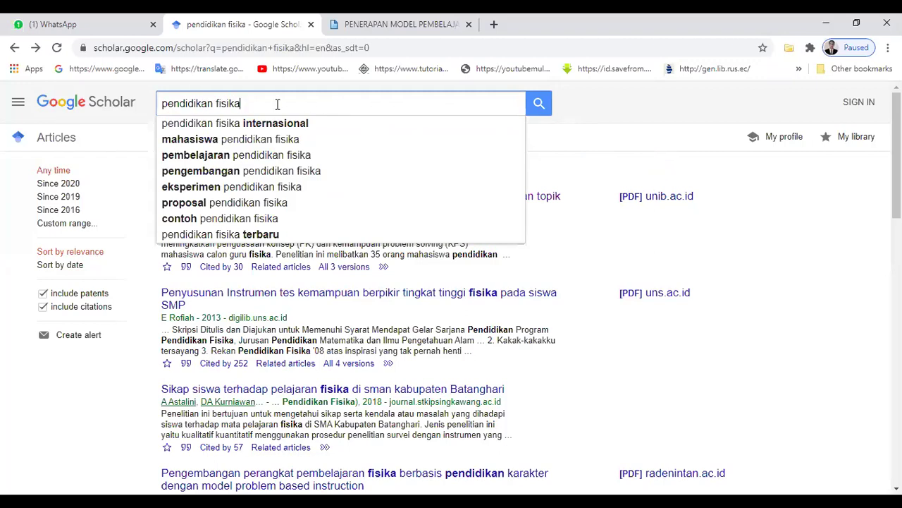
left_click(682, 117)
left_click(438, 106)
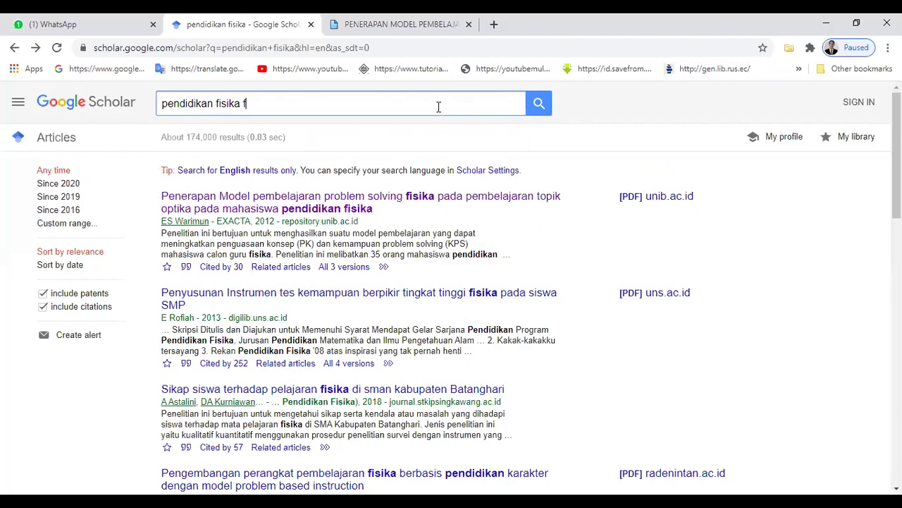
type("filetype: doc")
key("Return")
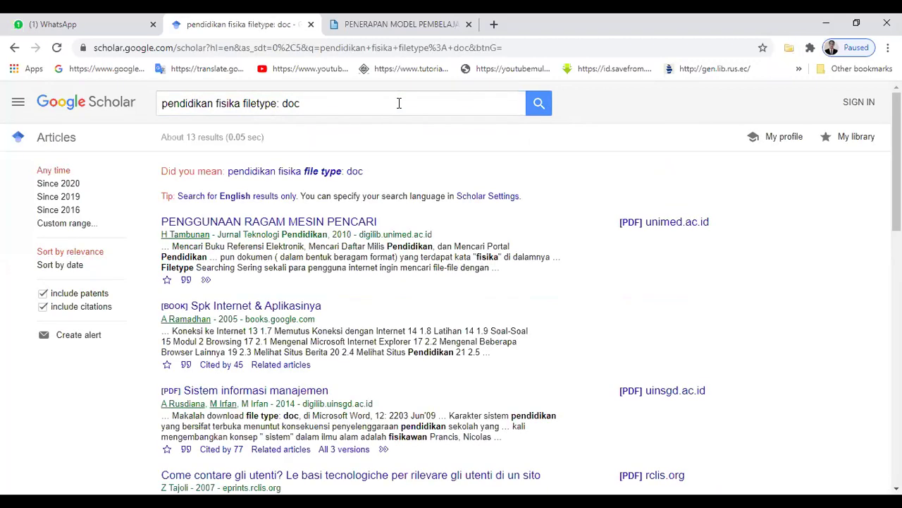
left_click(319, 172)
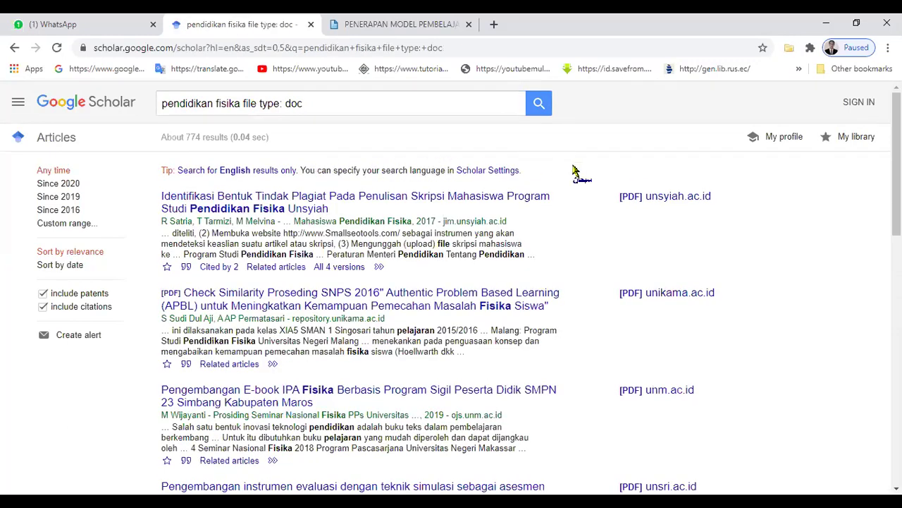
Step: Look over the roughly 774 doc results, resubmit the query as filetype: doc, and accept the suggestion again
scroll(670, 205, "down", 1)
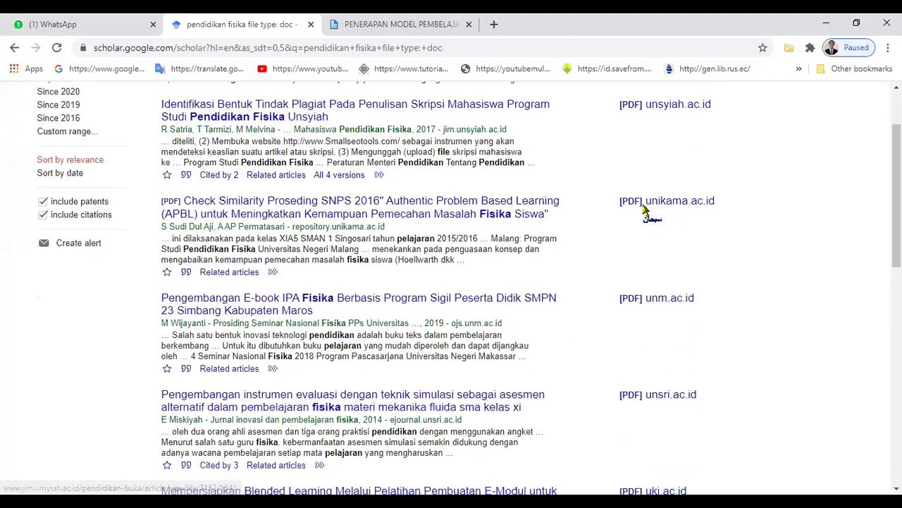
scroll(643, 209, "down", 5)
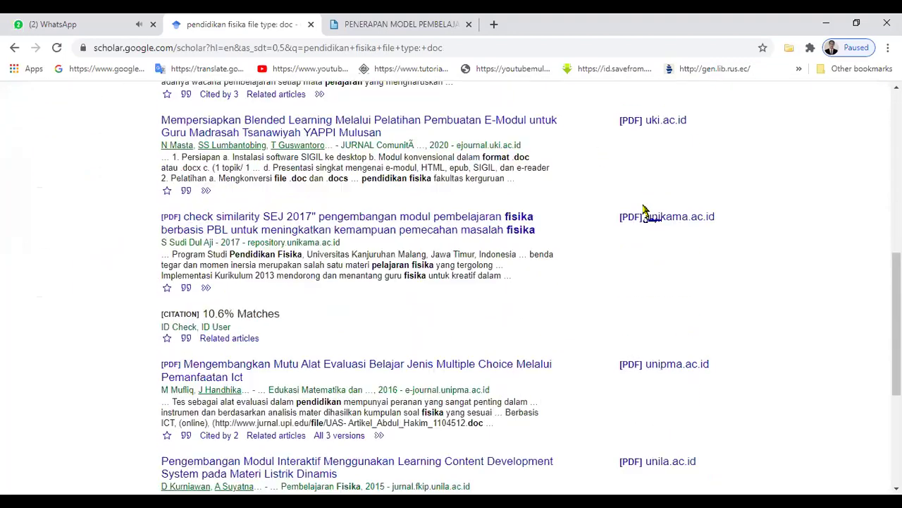
scroll(643, 210, "down", 4)
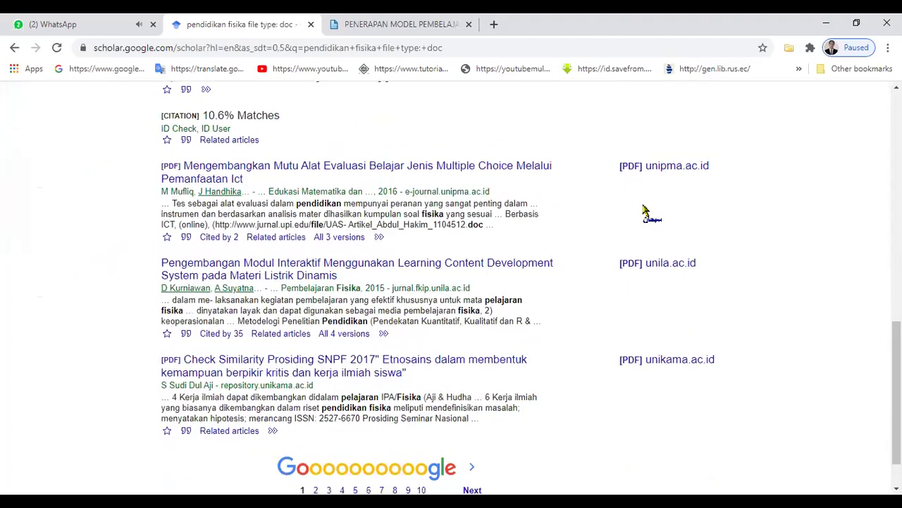
scroll(643, 209, "up", 10)
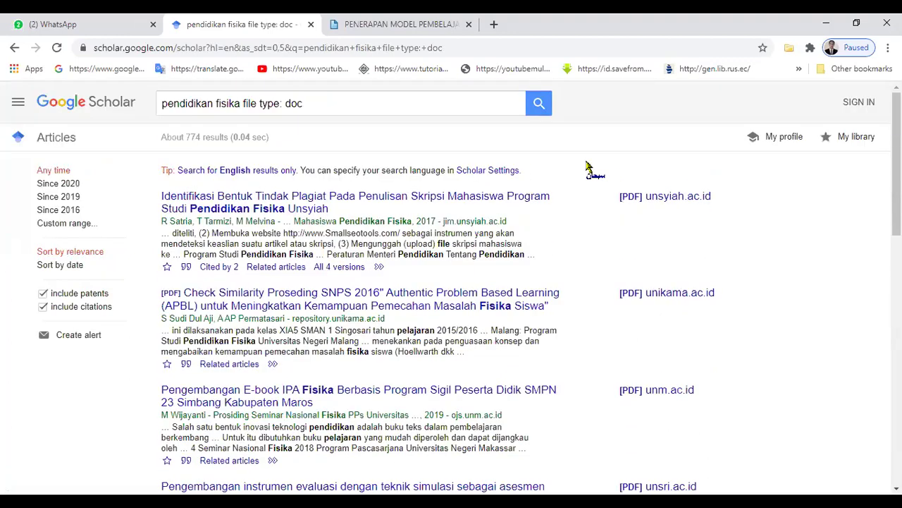
left_click(261, 103)
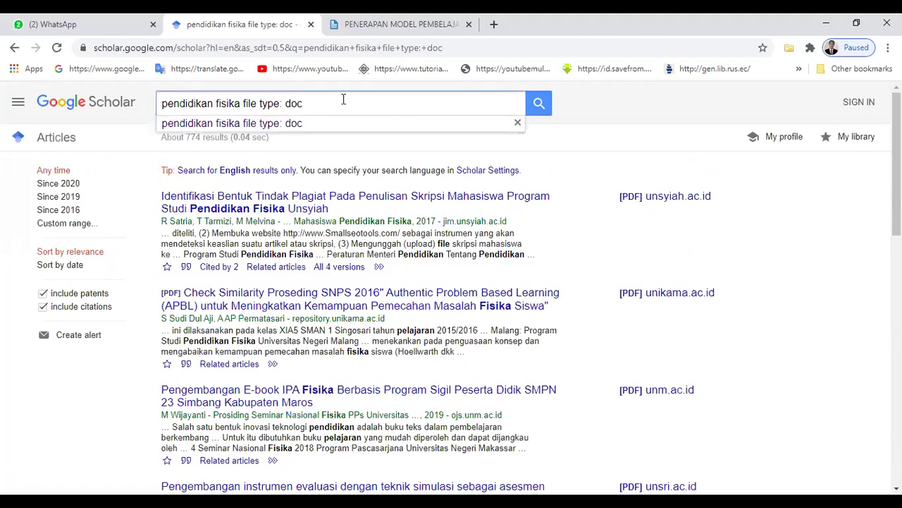
key("BackSpace")
key("Return")
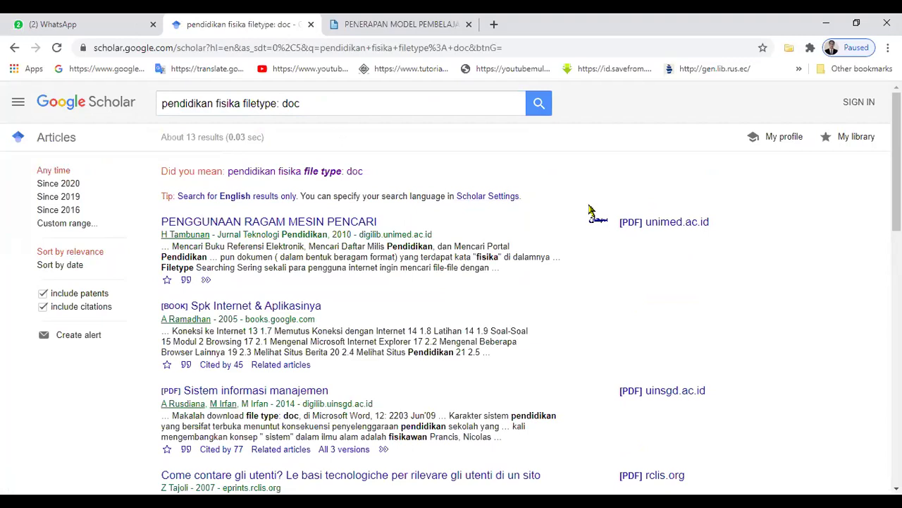
left_click(310, 173)
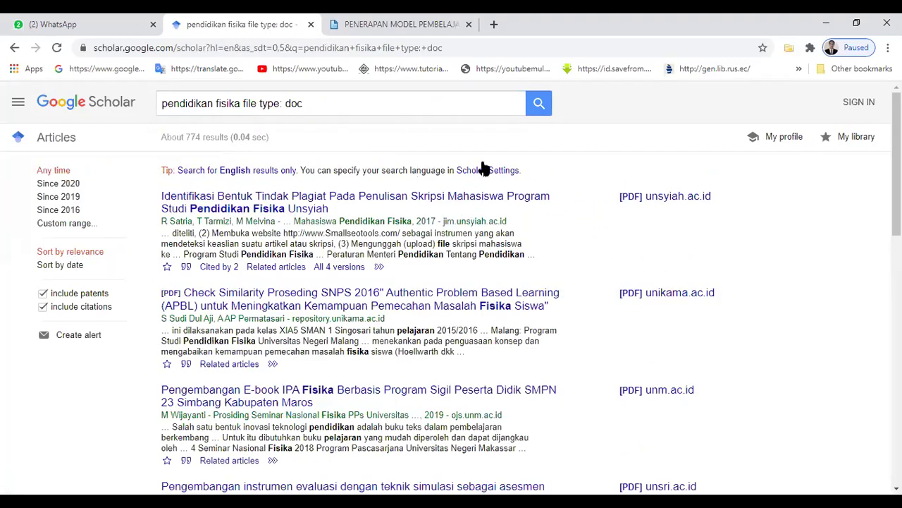
Step: Erase the whole search query so the box is empty for a new search
left_click(308, 102)
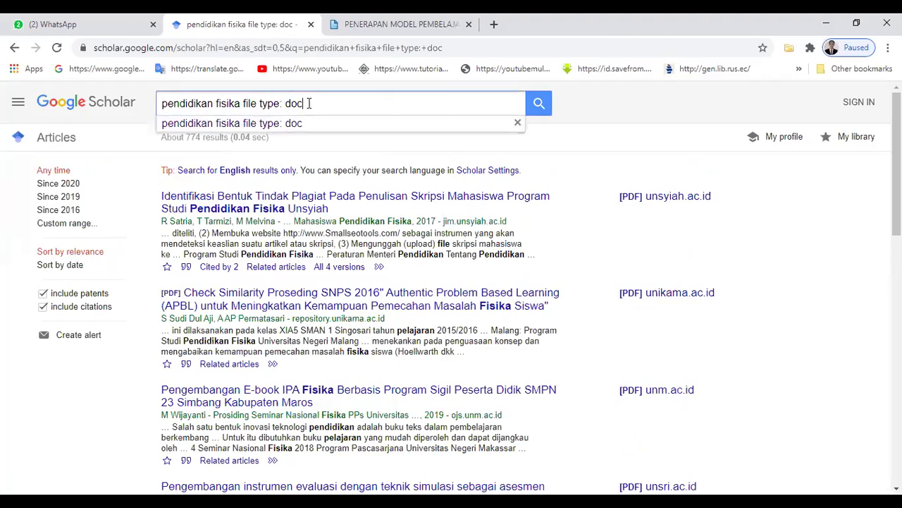
left_click_drag(308, 103, 284, 104)
left_click(696, 171)
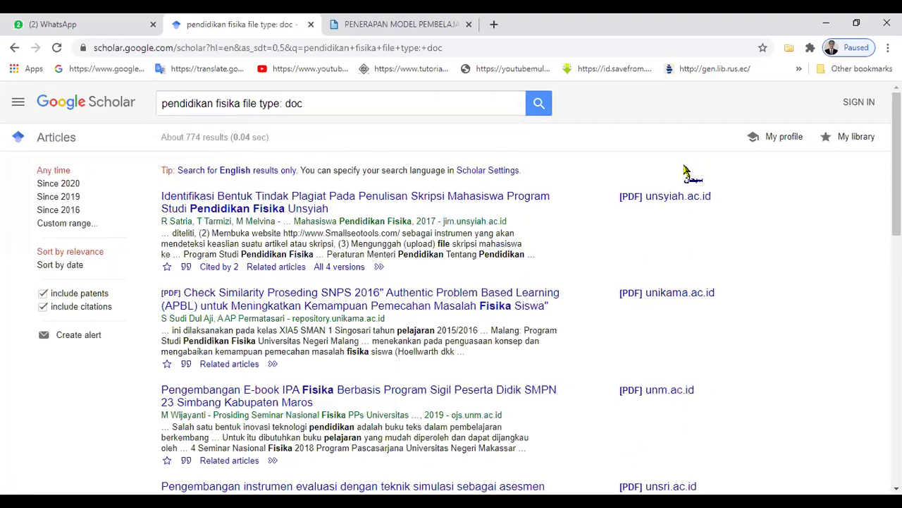
left_click(385, 110)
key("BackSpace")
key("BackSpace")
key("BackSpace")
key("BackSpace")
key("BackSpace")
key("BackSpace")
key("BackSpace")
key("BackSpace")
key("BackSpace")
key("BackSpace")
key("BackSpace")
key("BackSpace")
key("BackSpace")
key("BackSpace")
key("BackSpace")
key("BackSpace")
key("BackSpace")
key("BackSpace")
key("BackSpace")
key("BackSpace")
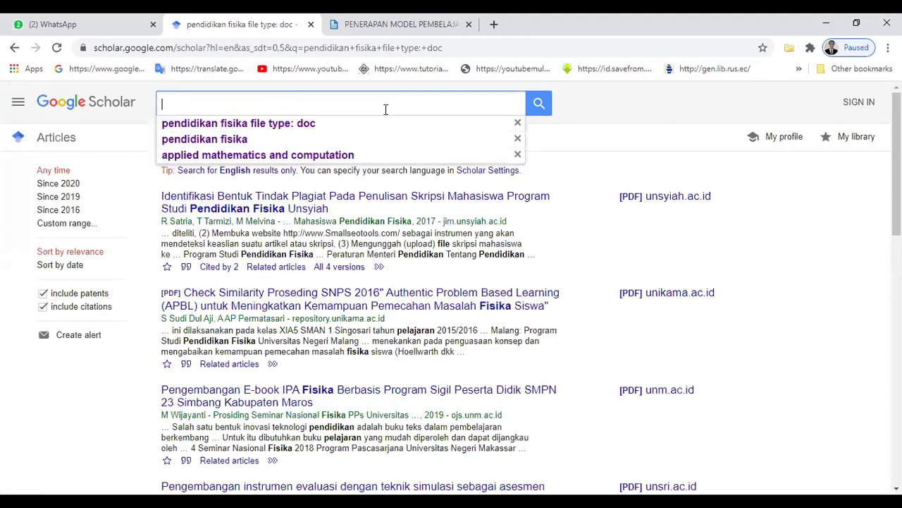
Step: Search 'applied physics', refine it to 'applied physics file type:doc', and browse the ~176 results
type("ap")
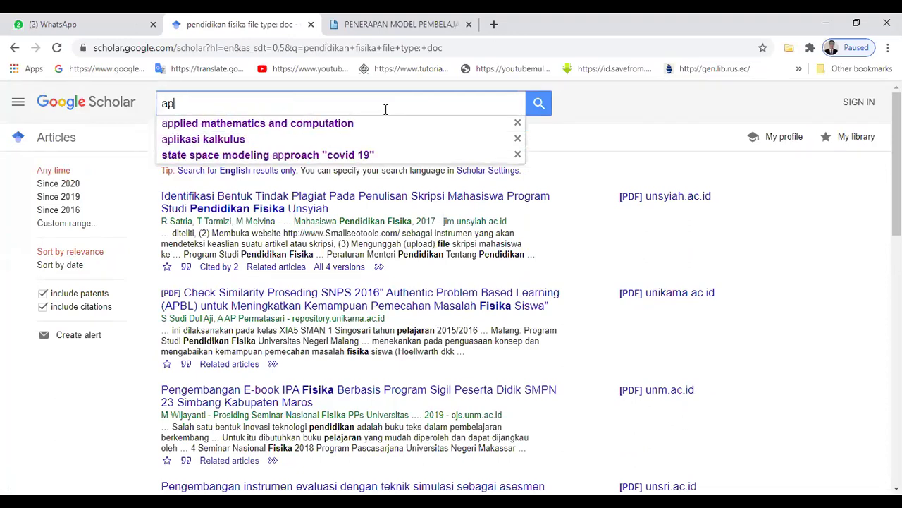
type("plied ")
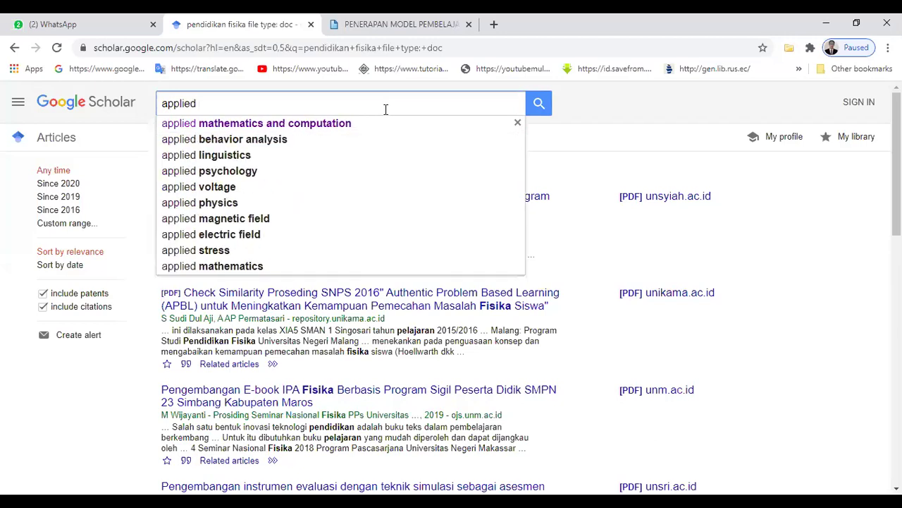
type("ph")
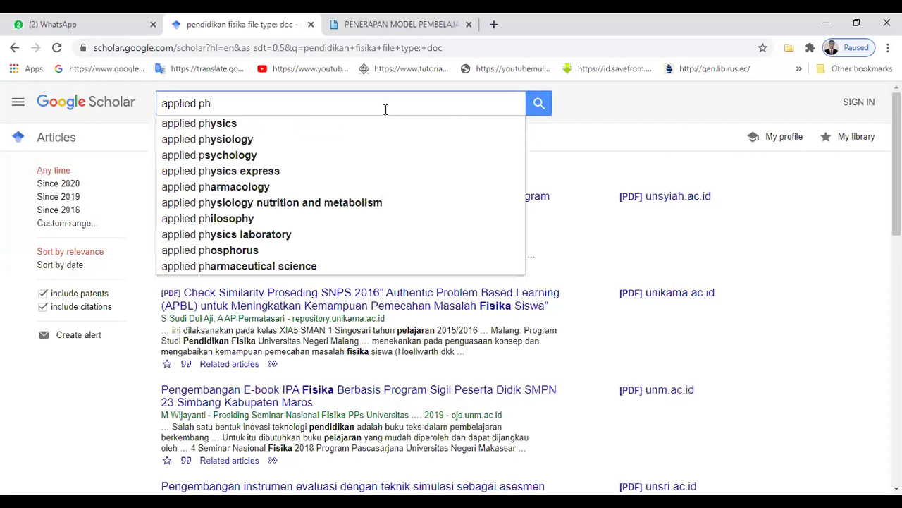
left_click(345, 128)
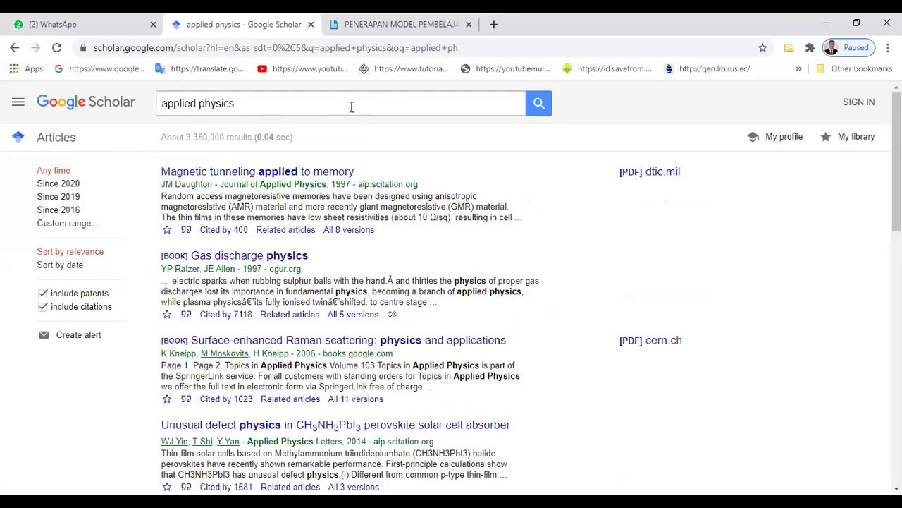
left_click(351, 106)
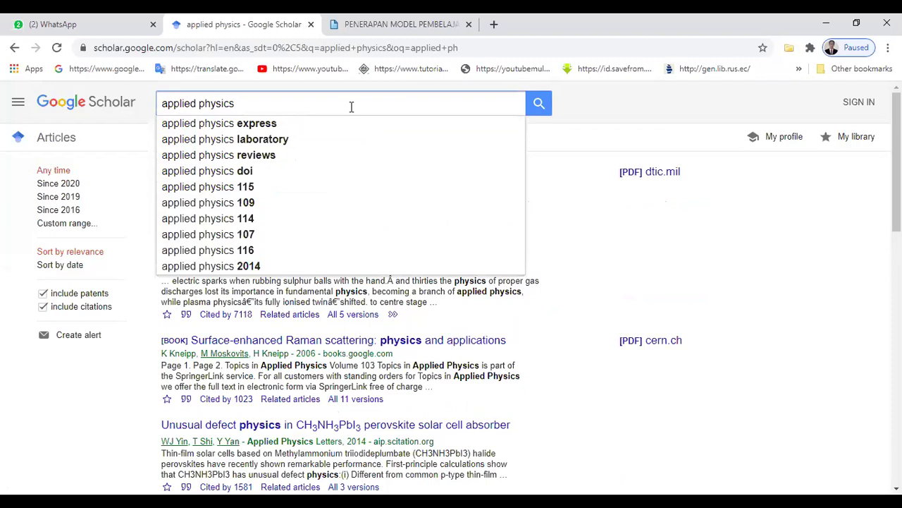
type("fil")
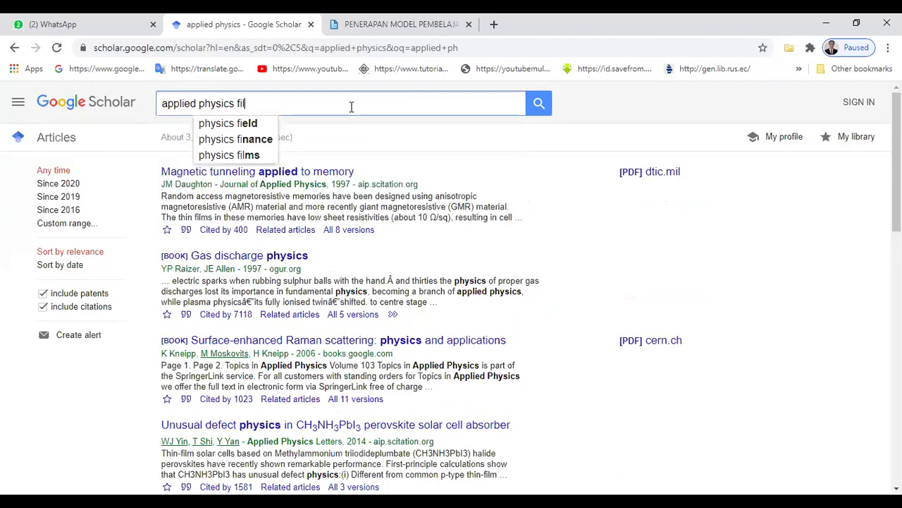
type("e type:doc")
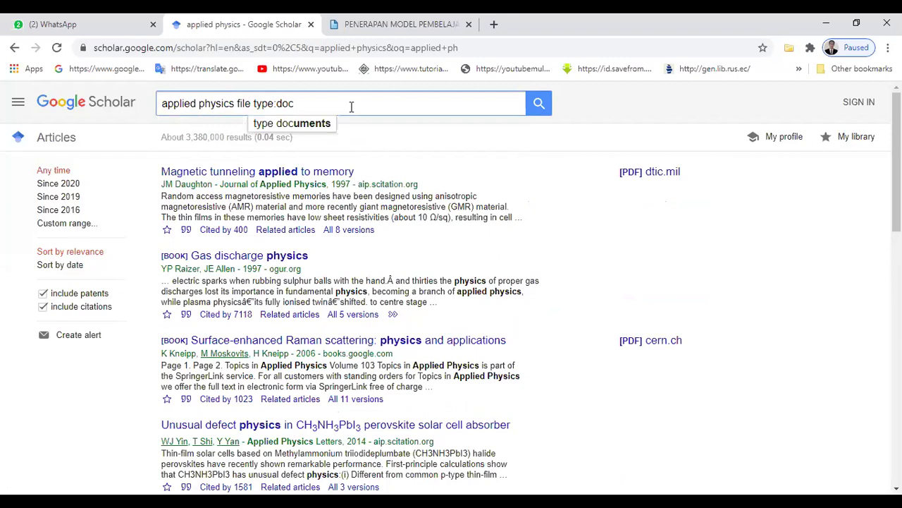
key("Return")
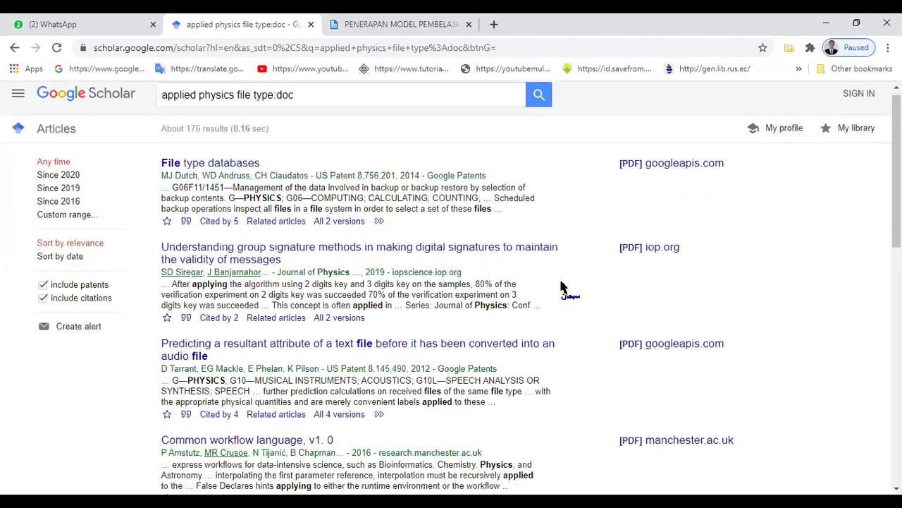
scroll(568, 283, "down", 2)
scroll(568, 283, "down", 4)
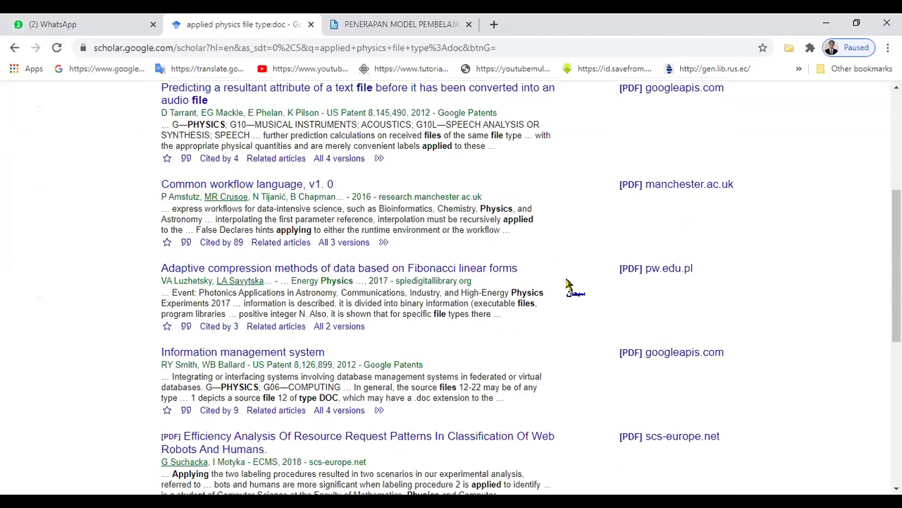
scroll(572, 287, "down", 1)
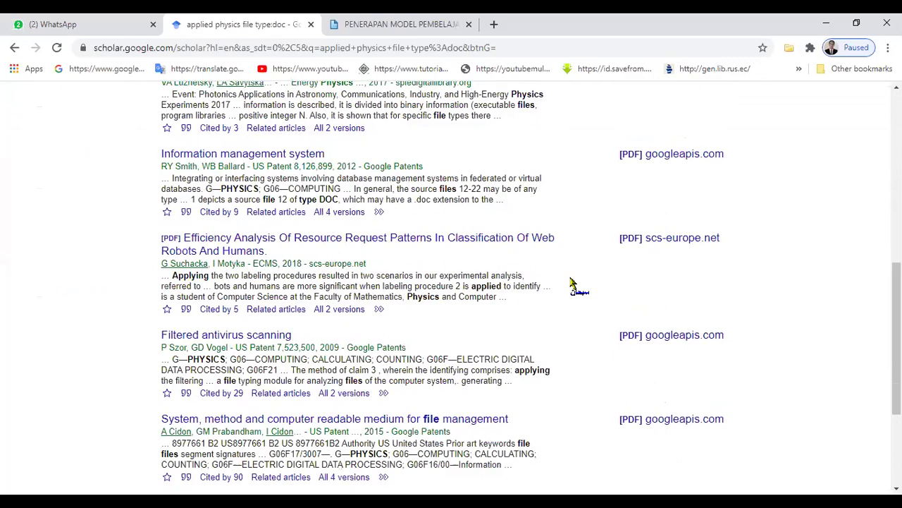
scroll(575, 288, "down", 1)
scroll(574, 289, "down", 1)
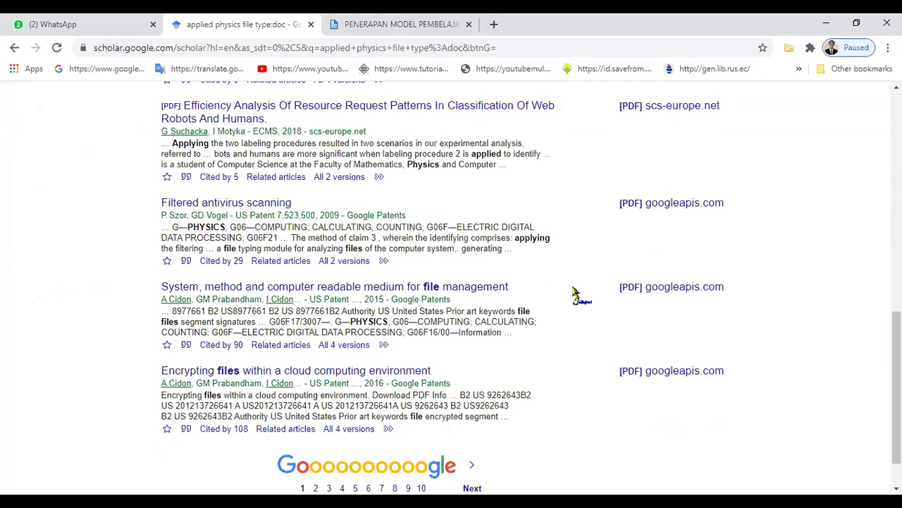
scroll(574, 292, "up", 7)
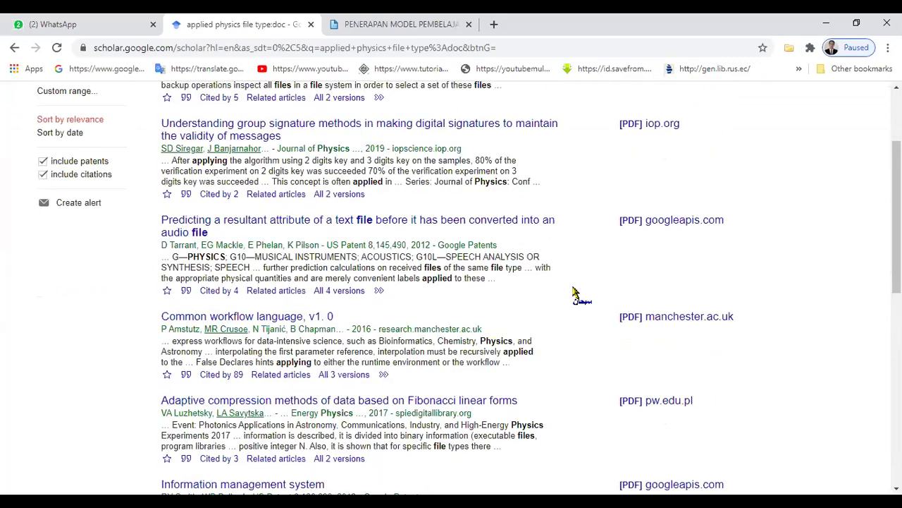
scroll(574, 285, "up", 2)
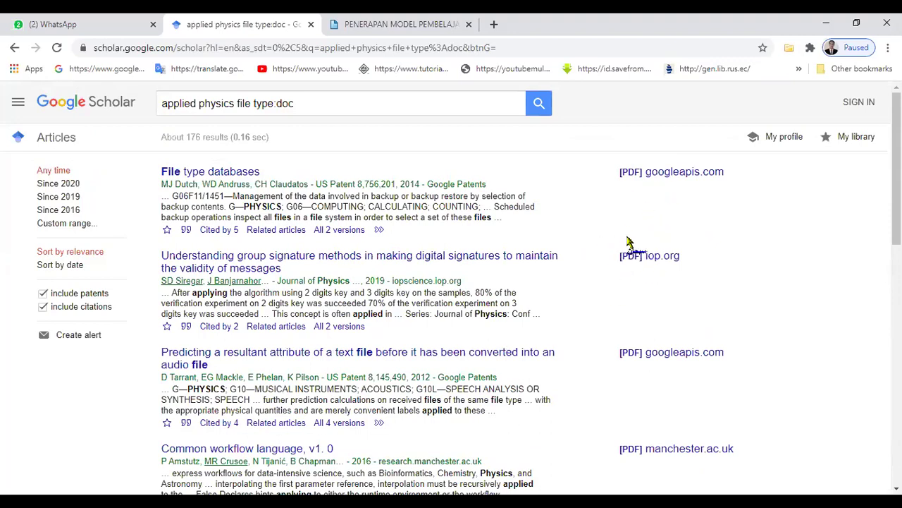
Step: Change the query to 'file type:docx' and look over those results
left_click(305, 101)
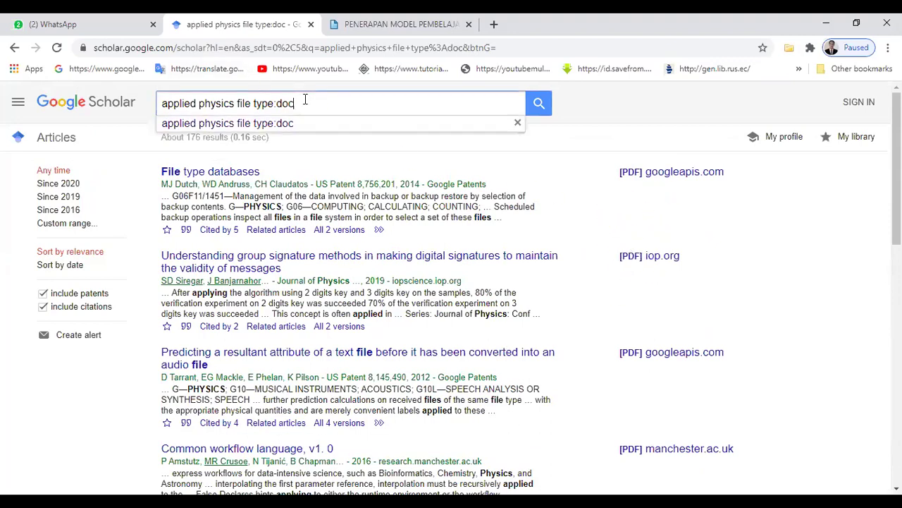
type("x")
key("Return")
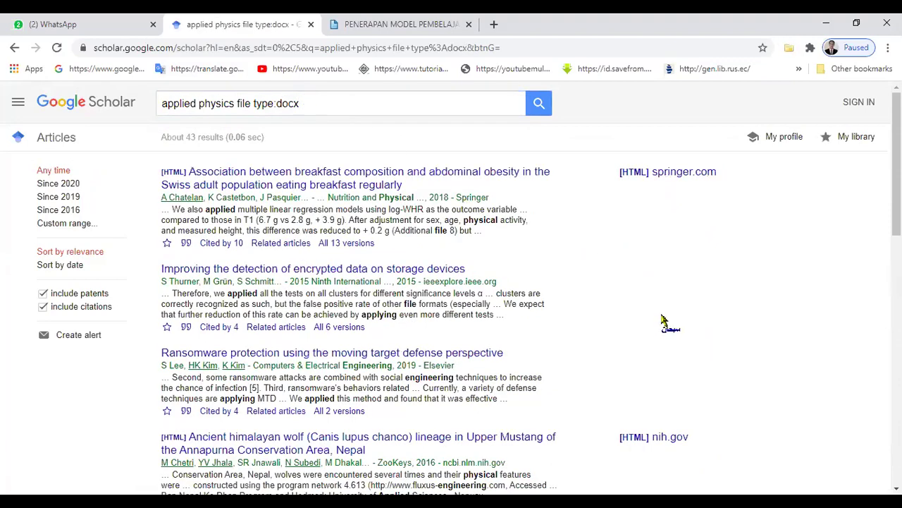
scroll(689, 289, "down", 1)
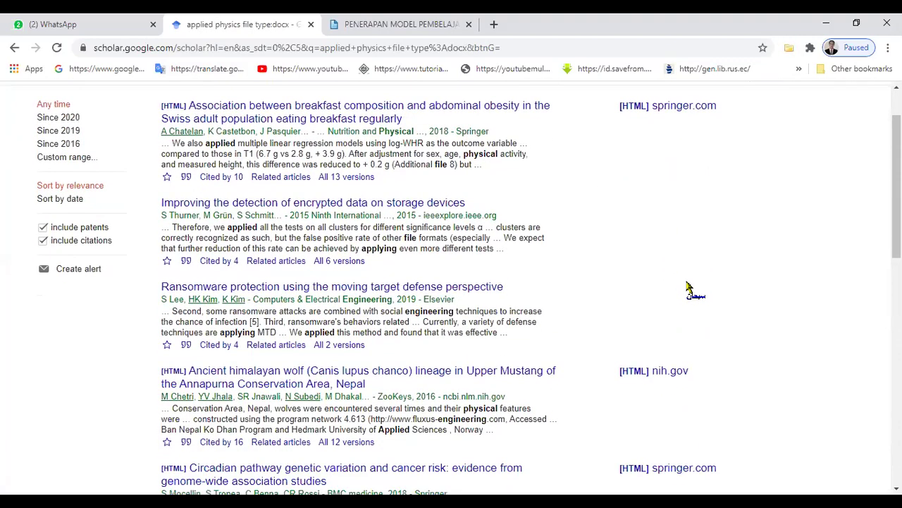
scroll(689, 289, "up", 1)
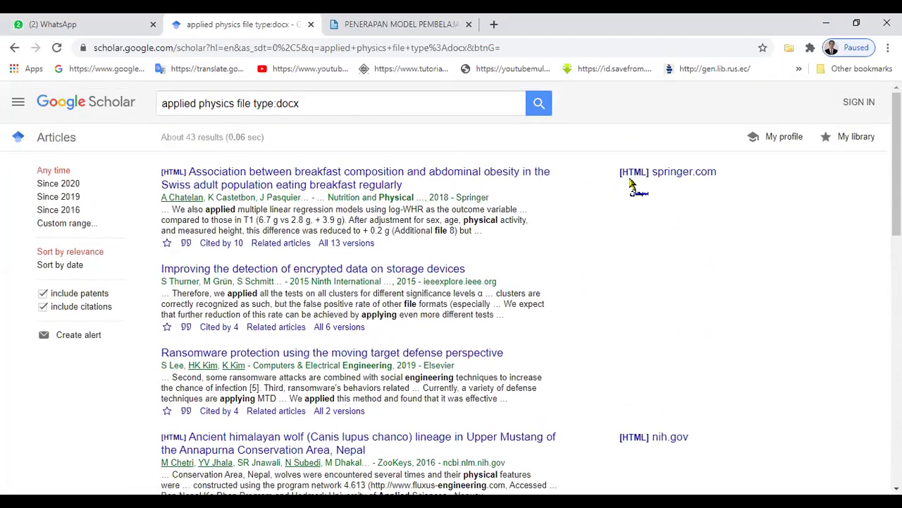
Step: Edit the query back to 'type:doc' and rerun the search
left_click(253, 103)
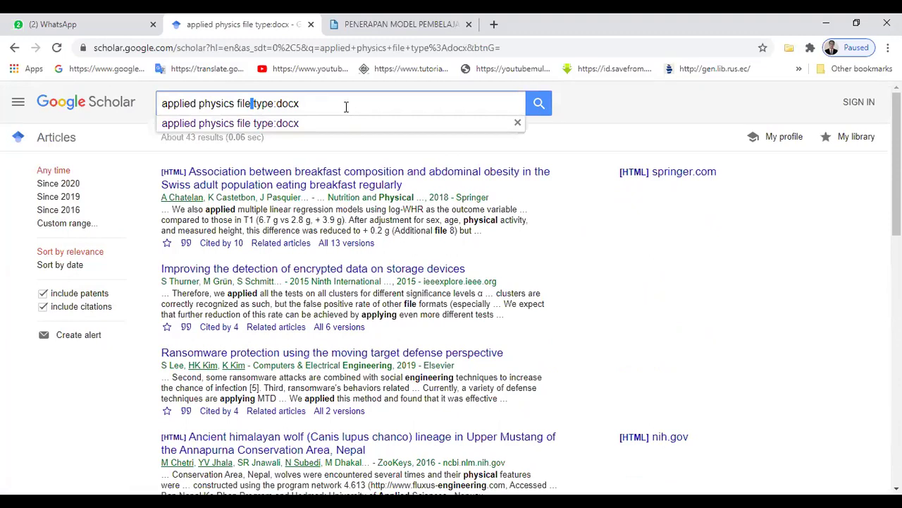
key("BackSpace")
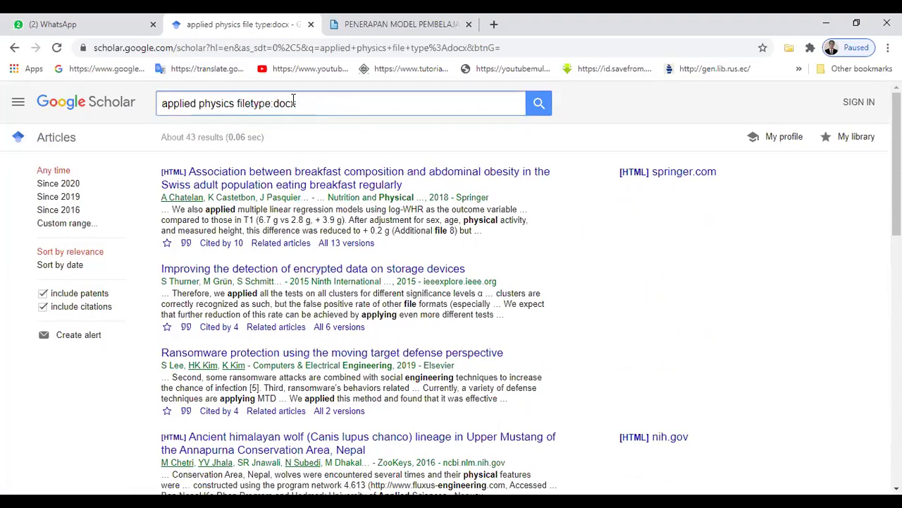
key("shift+Left")
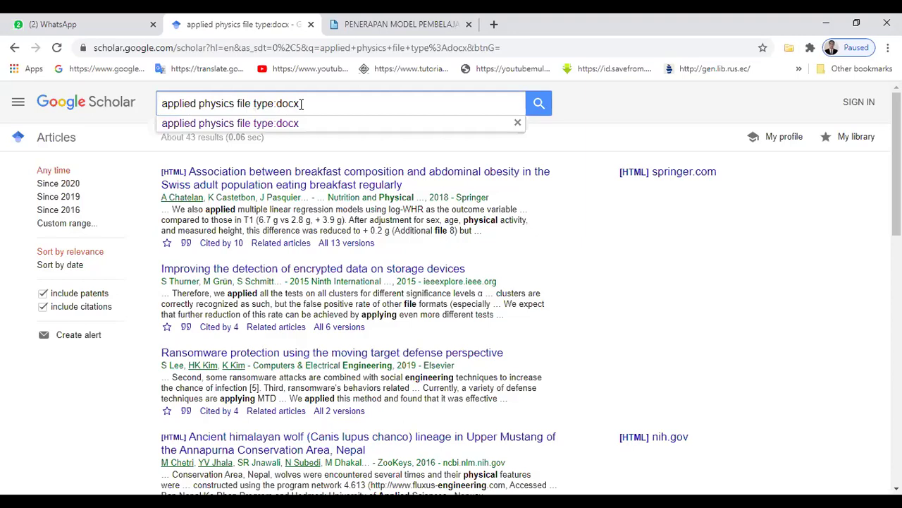
key("BackSpace")
key("Return")
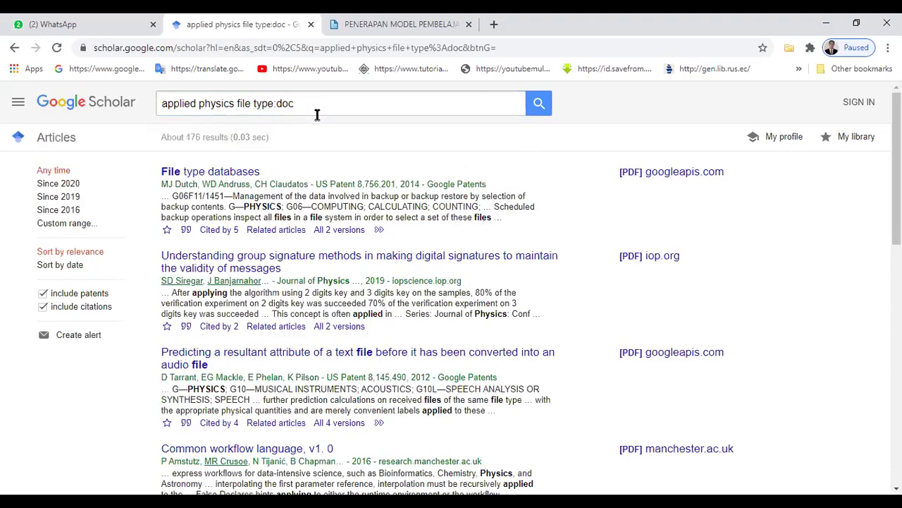
Step: Delete the 'file type:doc' part from the search box
left_click(234, 103)
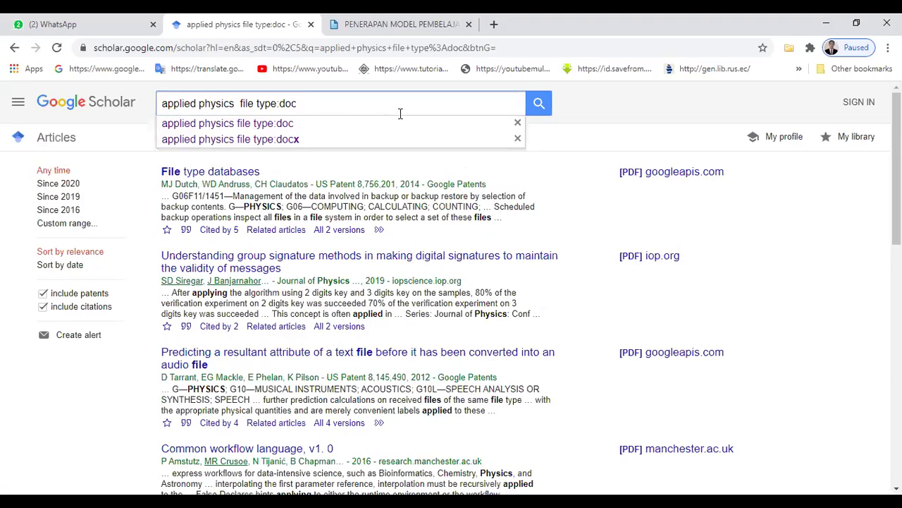
key("ctrl+shift+Right")
key("ctrl+shift+Right")
key("ctrl+shift+Right")
key("BackSpace")
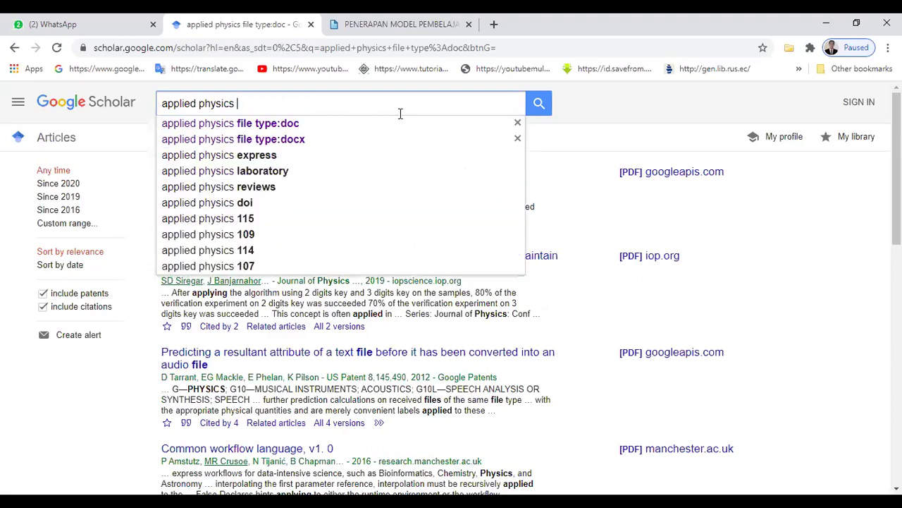
key("BackSpace")
key("BackSpace")
key("BackSpace")
key("BackSpace")
key("BackSpace")
key("BackSpace")
key("BackSpace")
key("BackSpace")
key("BackSpace")
key("BackSpace")
key("BackSpace")
key("BackSpace")
key("BackSpace")
key("BackSpace")
key("BackSpace")
key("BackSpace")
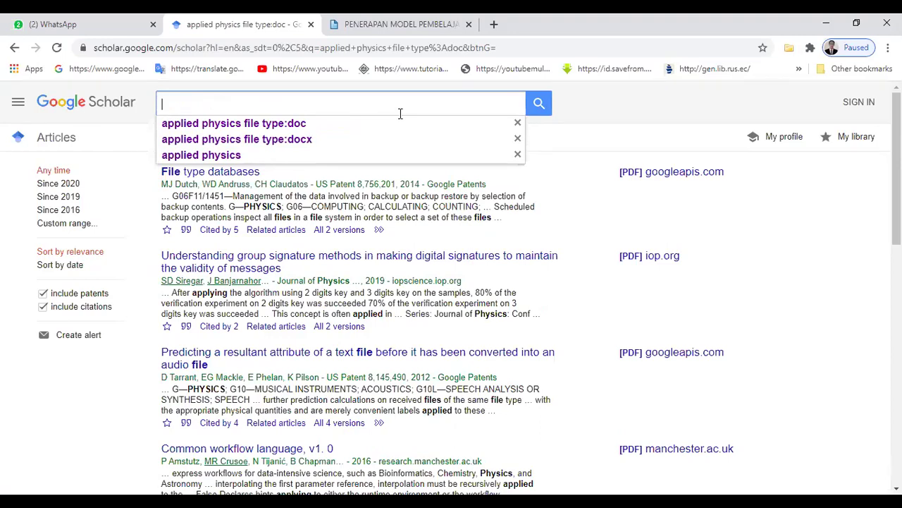
Step: Search 'modelling photovoltaic systems using pspice filetype:doc' using the suggested query
type("mode")
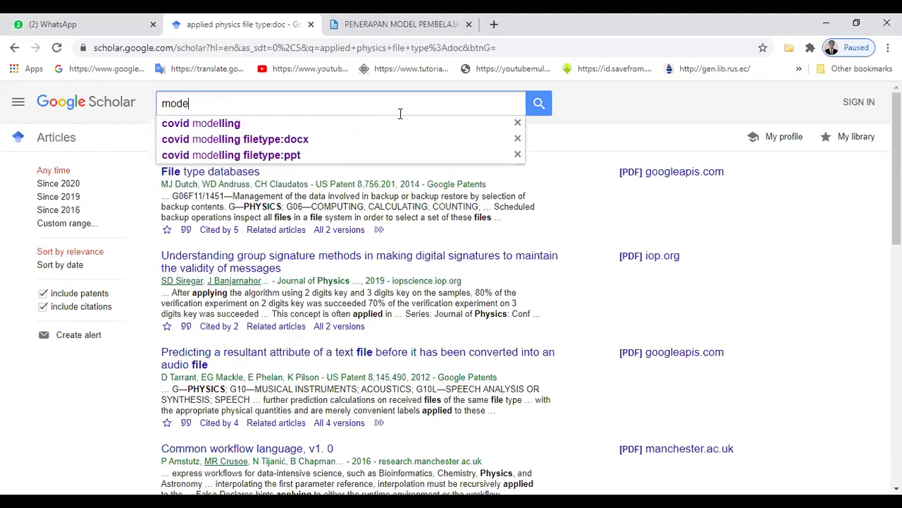
type("lling ")
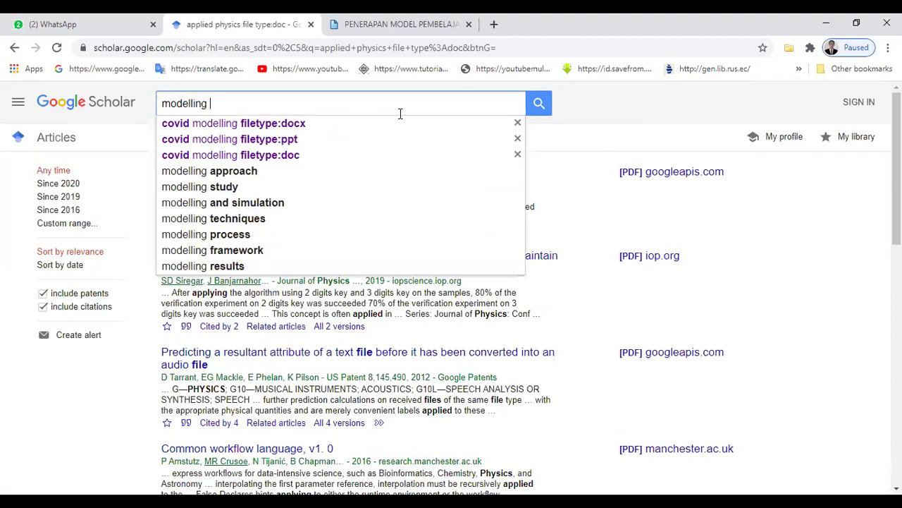
type("p")
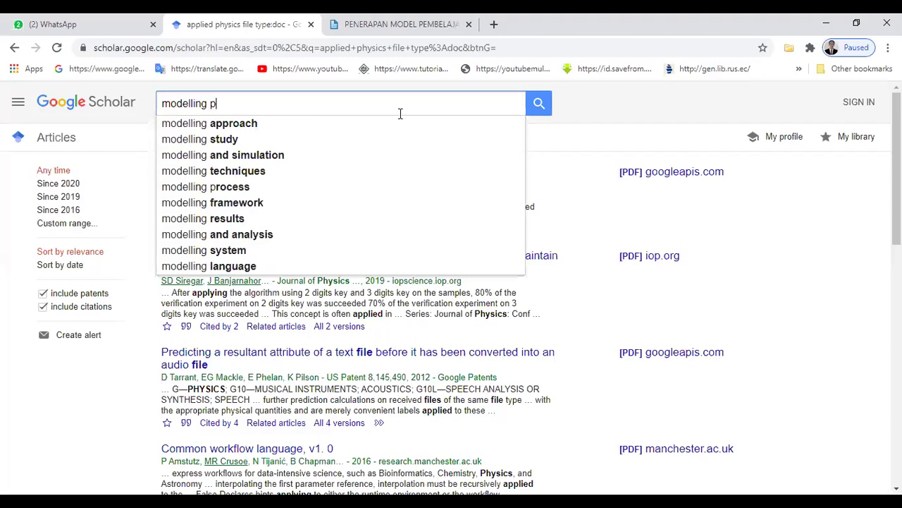
type("h")
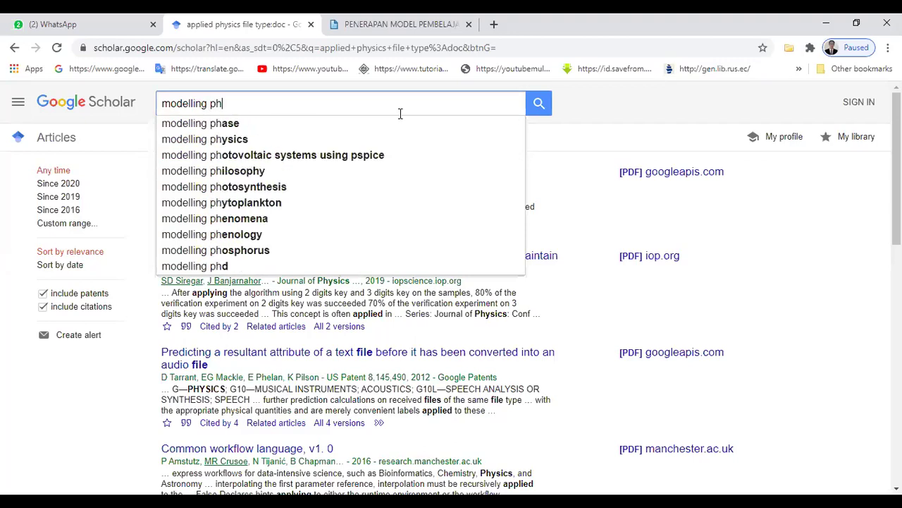
left_click(396, 155)
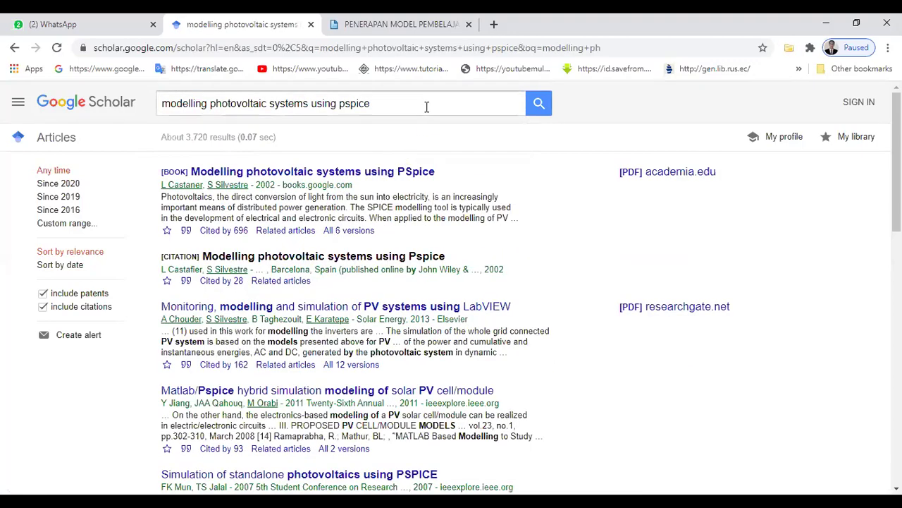
left_click(427, 105)
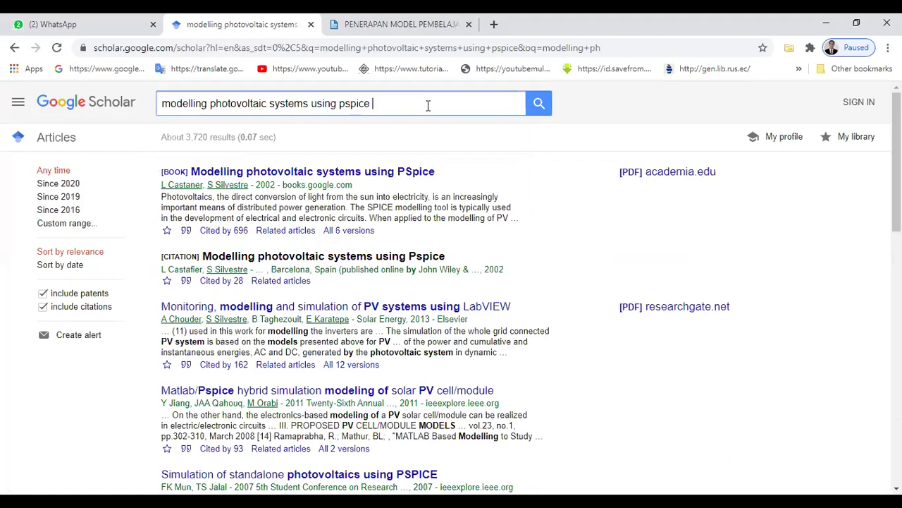
type("filetype:doc")
key("Return")
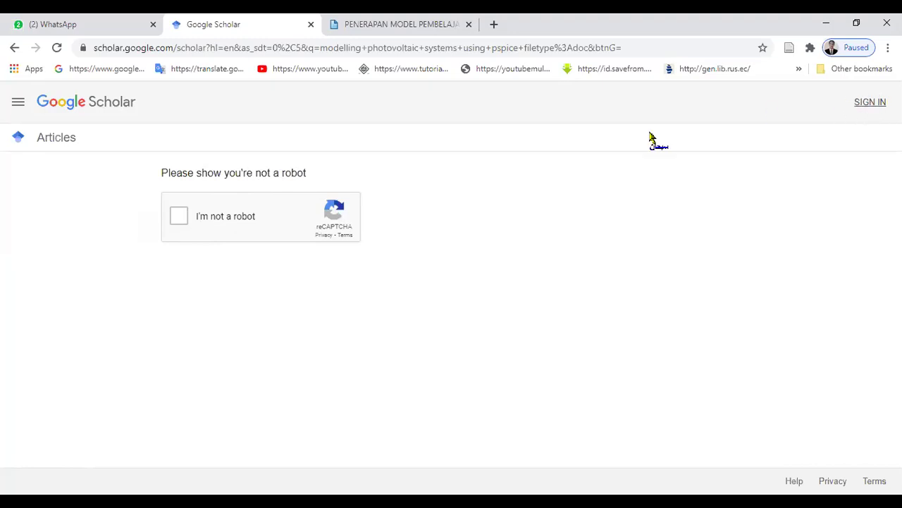
Step: Pass the reCAPTCHA by marking every crosswalk image and verifying, revealing the 5 doc results
left_click(181, 216)
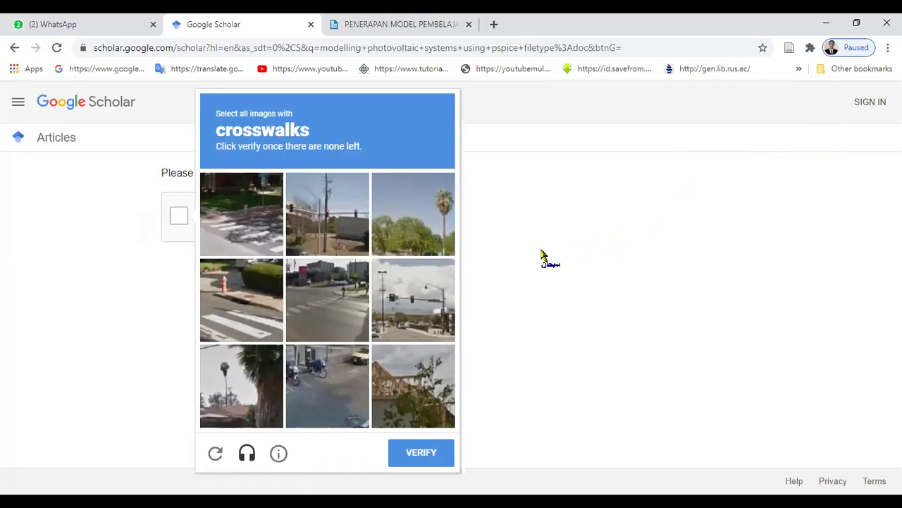
left_click(234, 303)
left_click(330, 303)
left_click(255, 238)
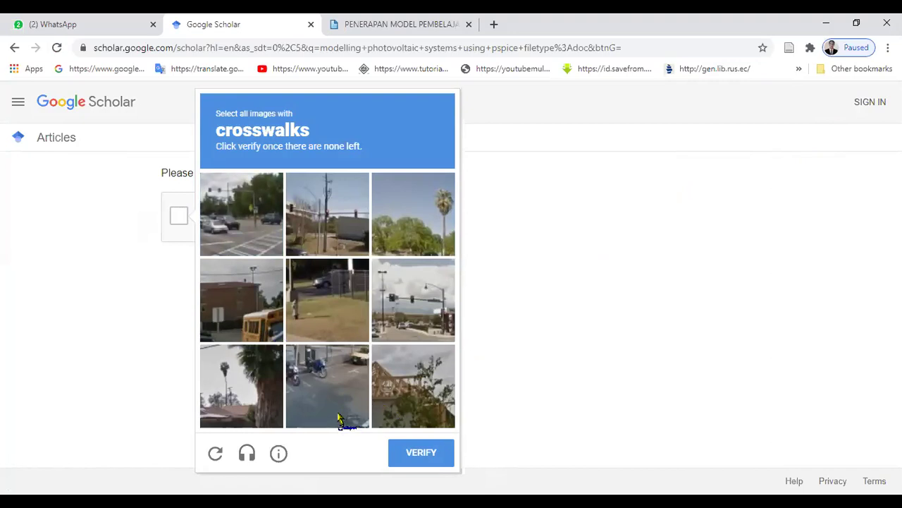
left_click(247, 213)
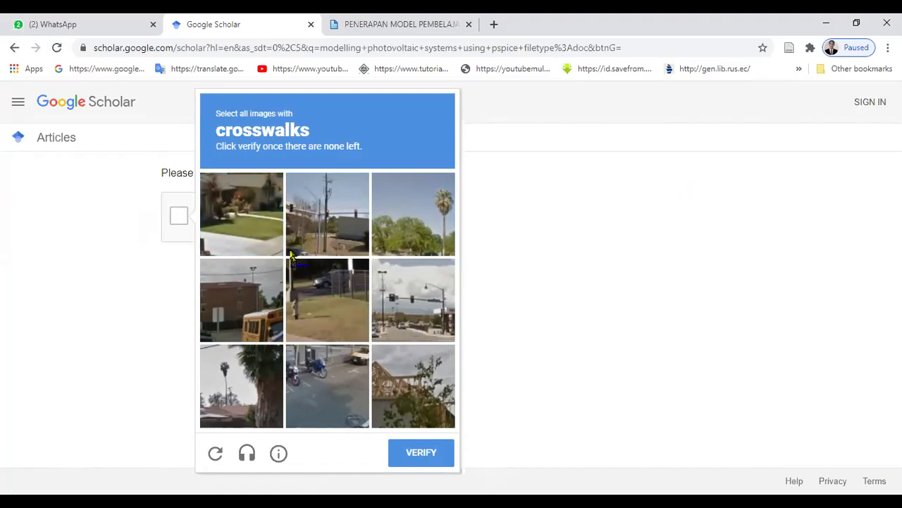
left_click(247, 222)
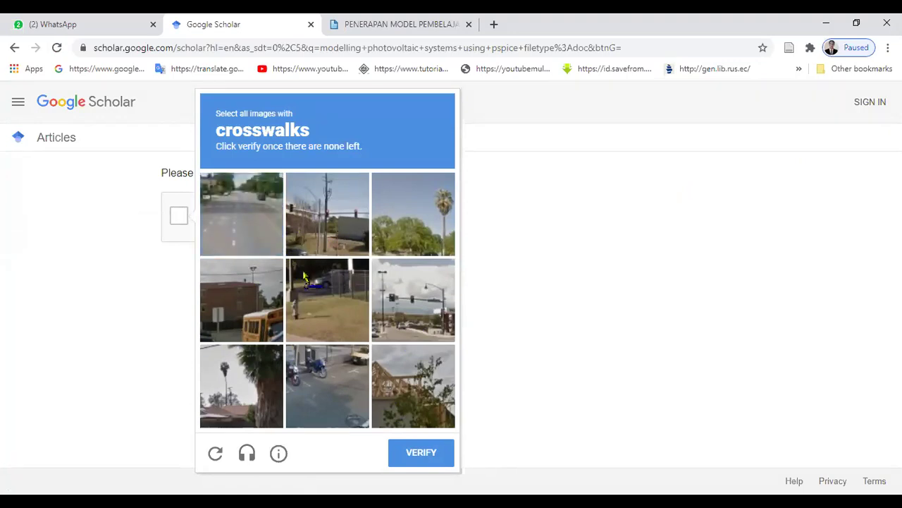
left_click(251, 219)
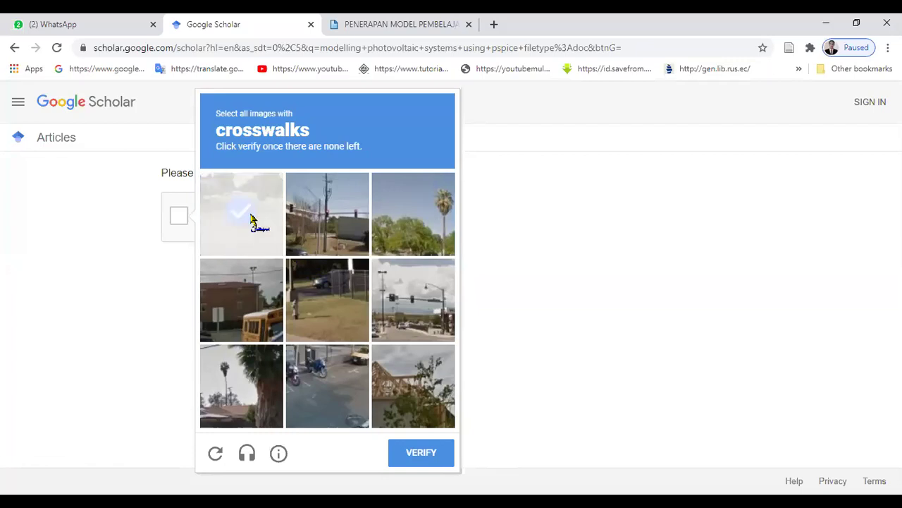
left_click(252, 219)
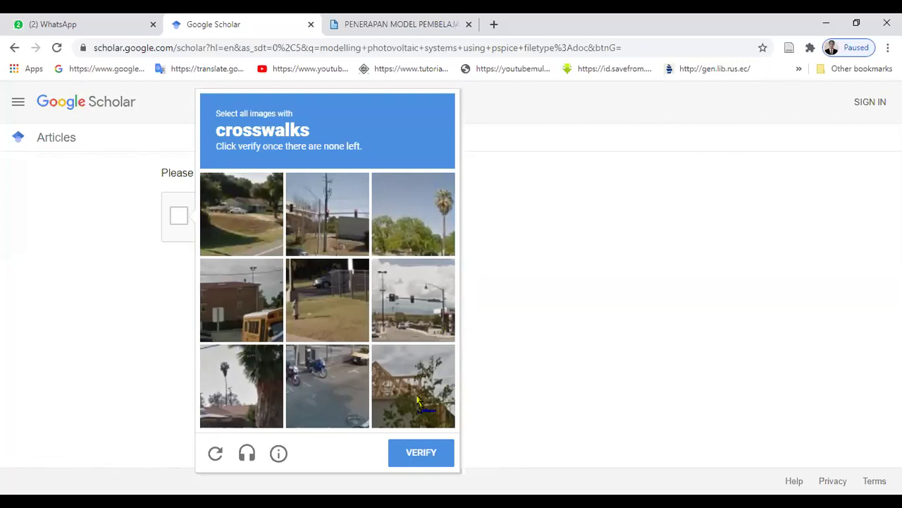
left_click(416, 448)
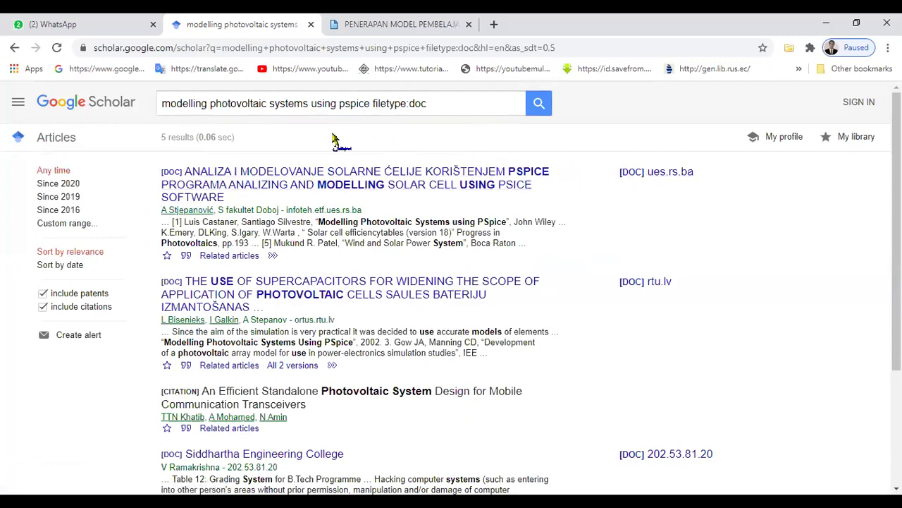
left_click_drag(445, 105, 372, 102)
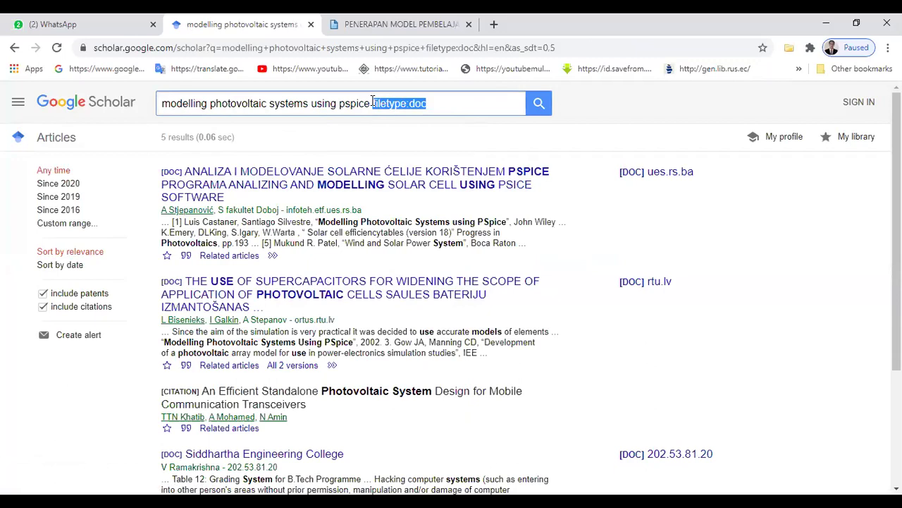
Step: Remove 'filetype:doc' and rerun the pspice search, scanning the ~3,720 results
key("BackSpace")
left_click(463, 128)
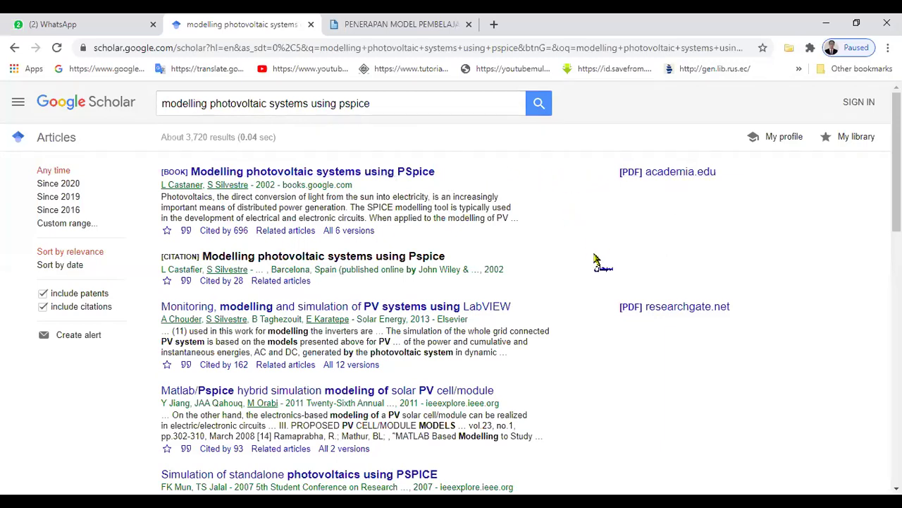
scroll(557, 254, "down", 3)
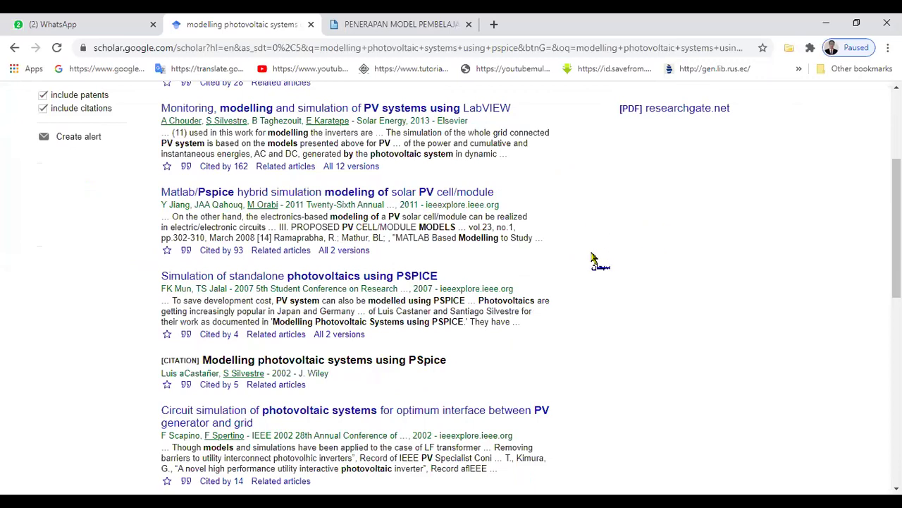
scroll(601, 260, "down", 2)
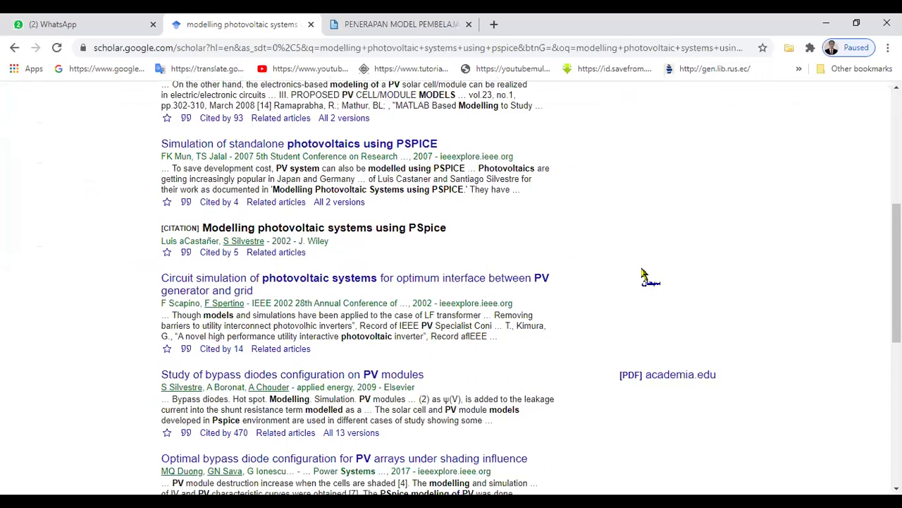
scroll(643, 275, "up", 5)
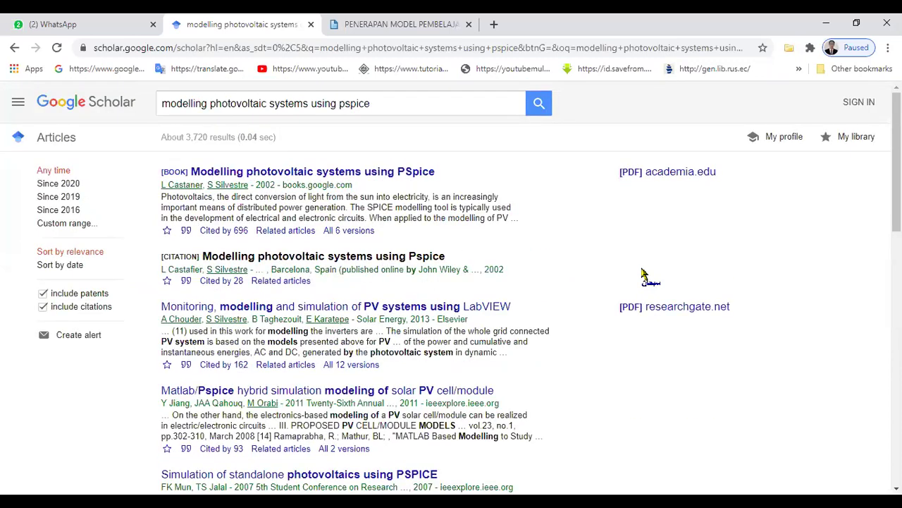
Step: Append 'file type:doc' to the pspice query and search
left_click(433, 105)
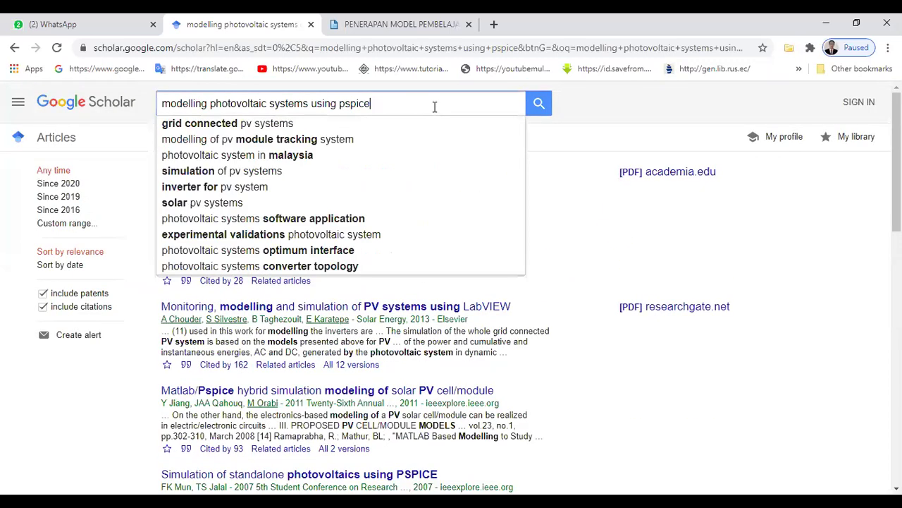
type("filety")
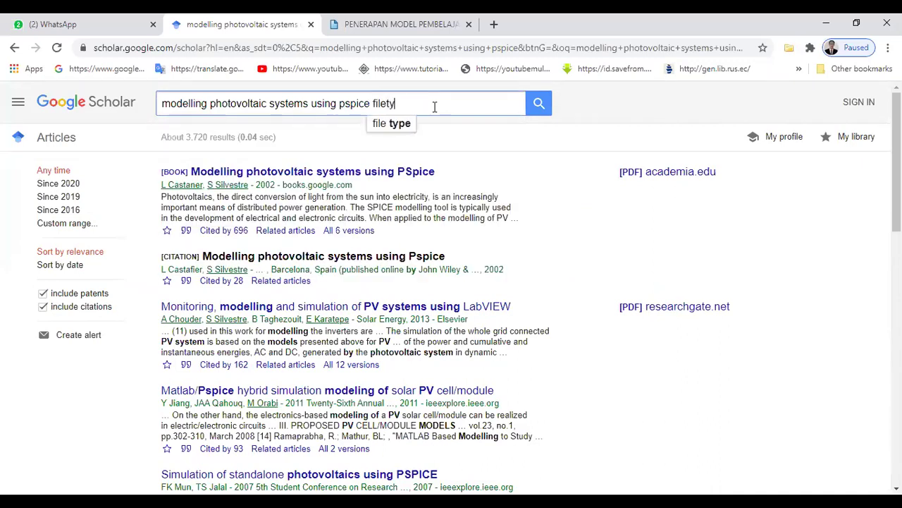
key("BackSpace")
key("BackSpace")
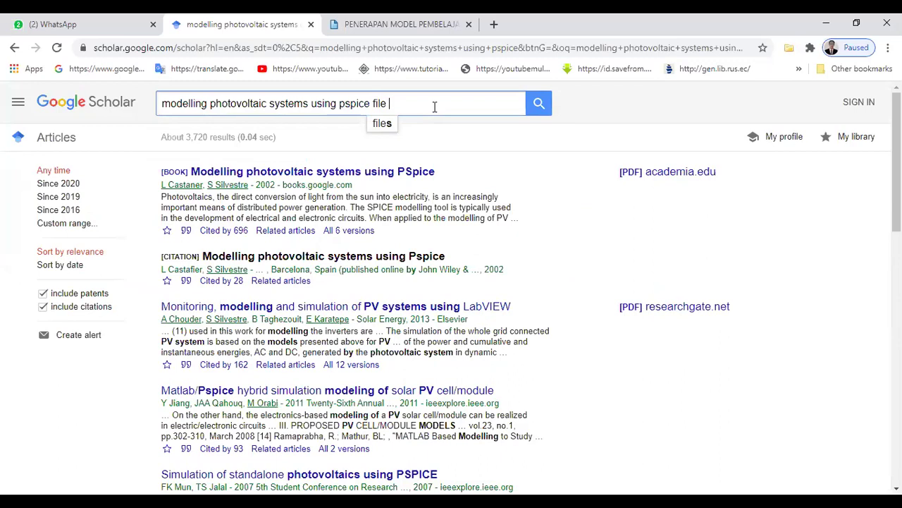
type("type")
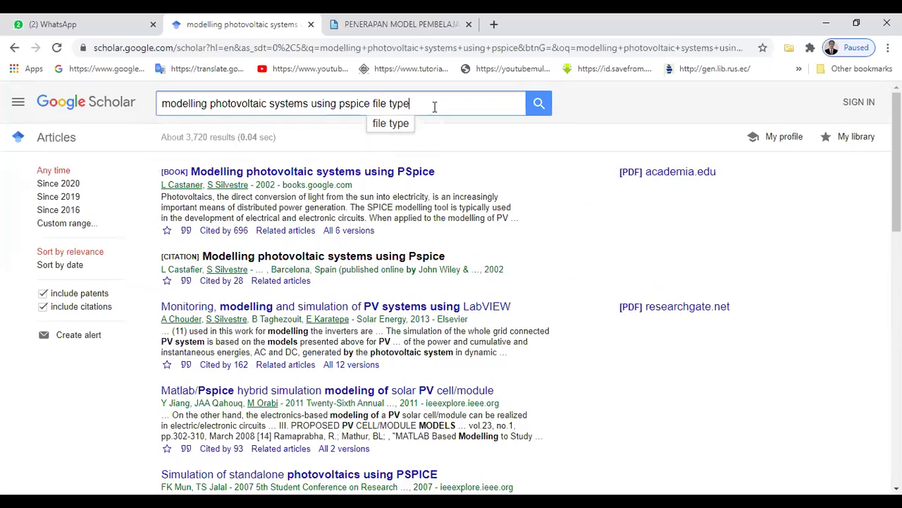
type(":doc")
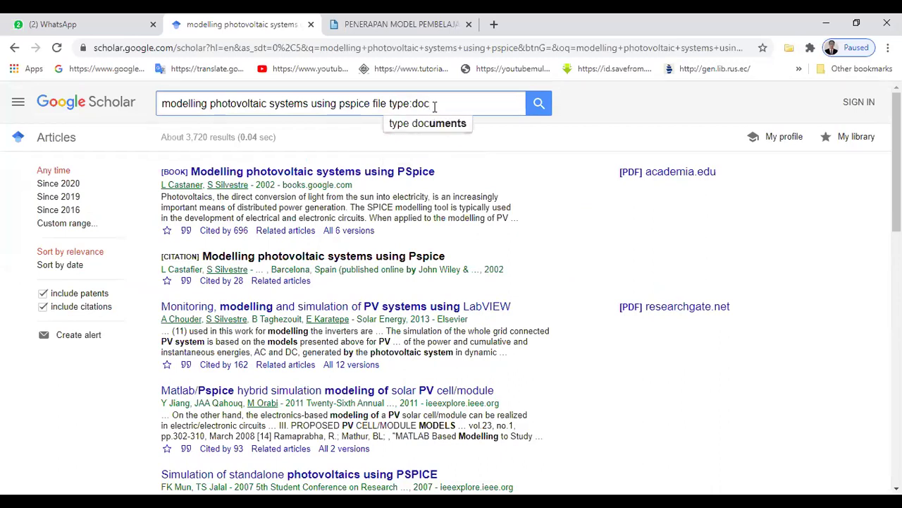
key("Return")
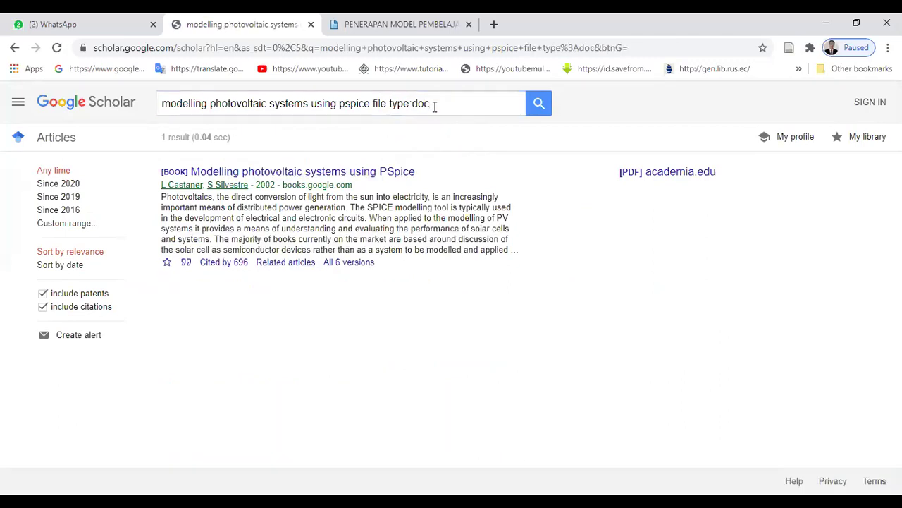
Step: Correct the term to 'filetype:doc' and resubmit the search
left_click(438, 105)
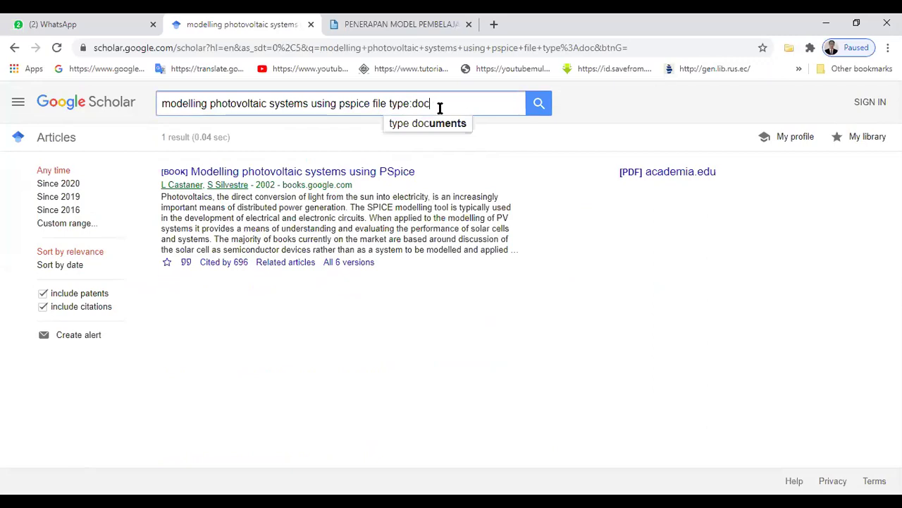
key("BackSpace")
key("BackSpace")
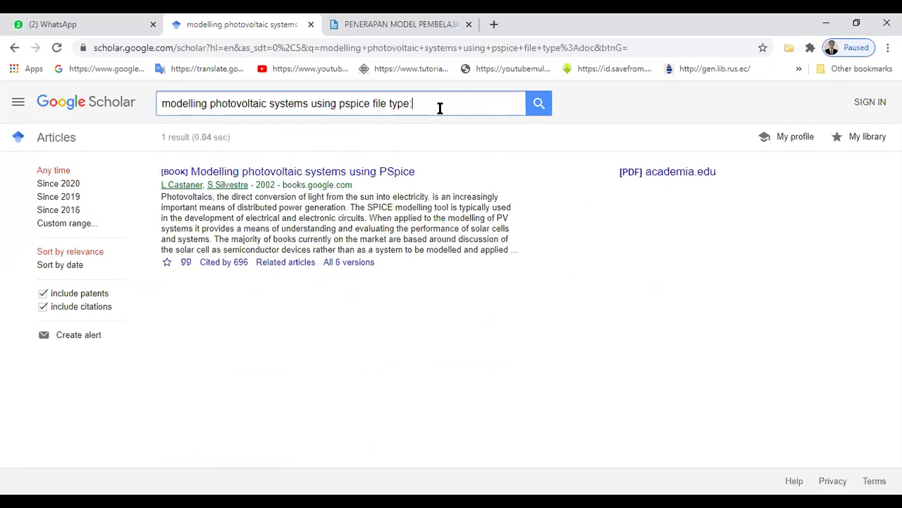
key("BackSpace")
key("Right")
key("Right")
key("Right")
key("Right")
type("doc")
key("Return")
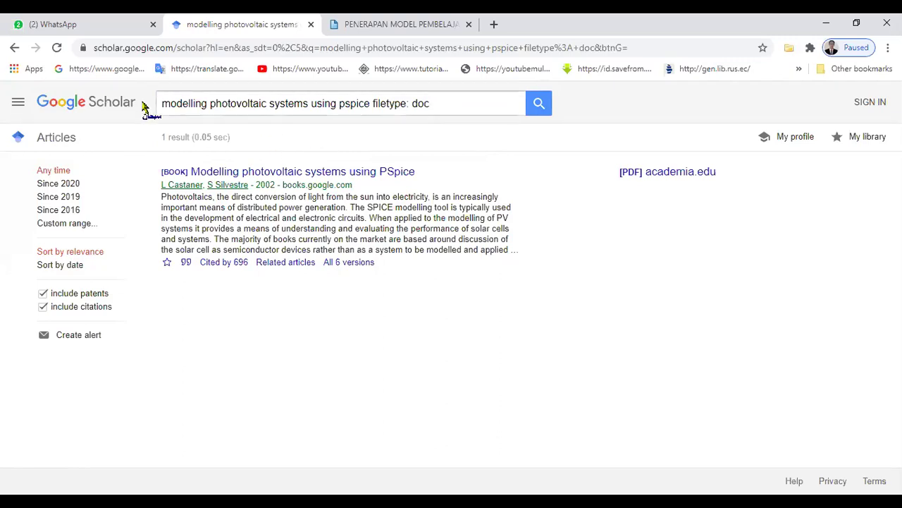
Step: Reload the results page, then go back twice to the earlier results
left_click(56, 47)
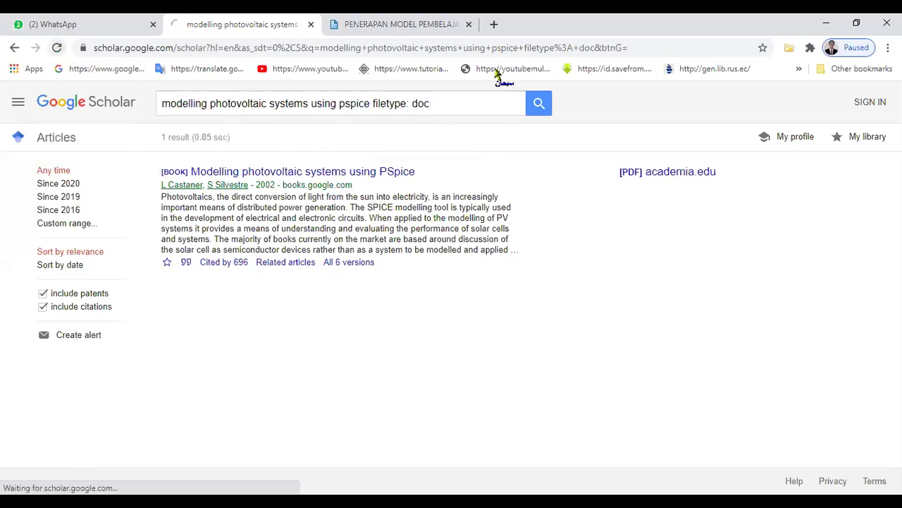
left_click(14, 48)
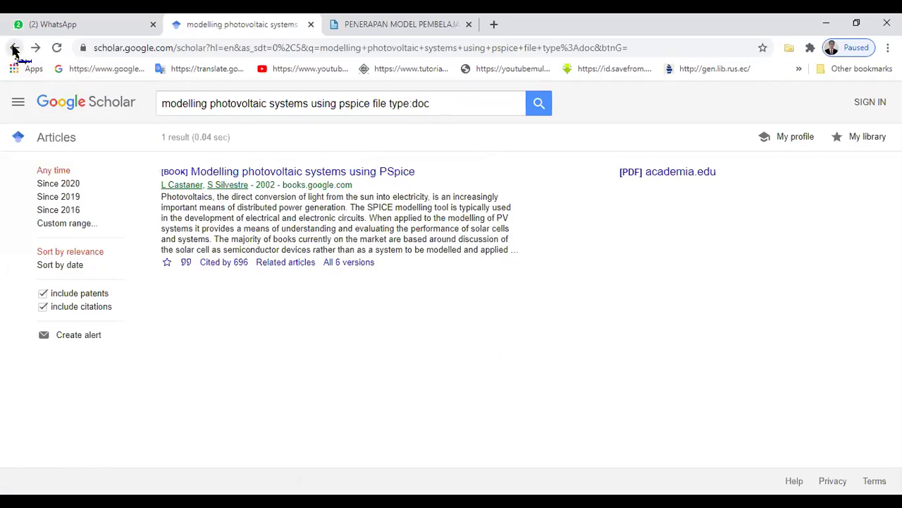
left_click(15, 48)
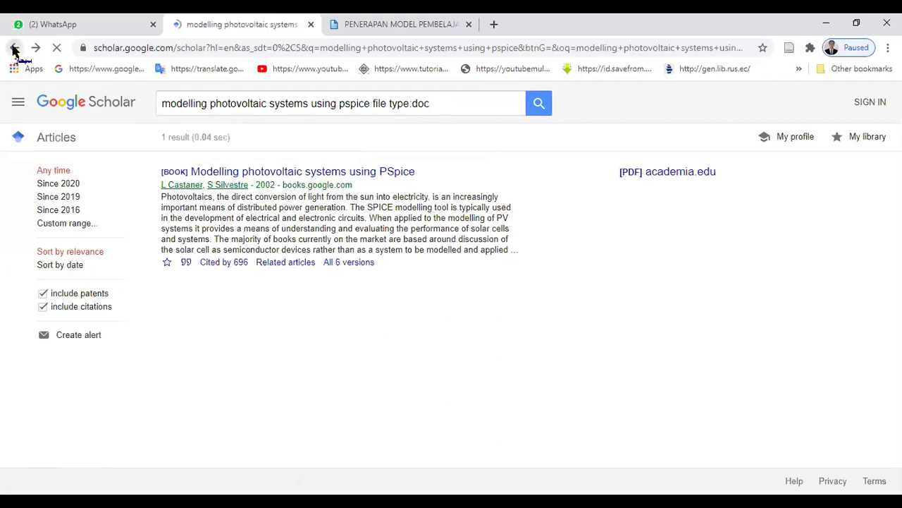
Step: Go back, retype 'filetype:doc' in the pspice query, and rerun to list the five doc files
left_click(14, 48)
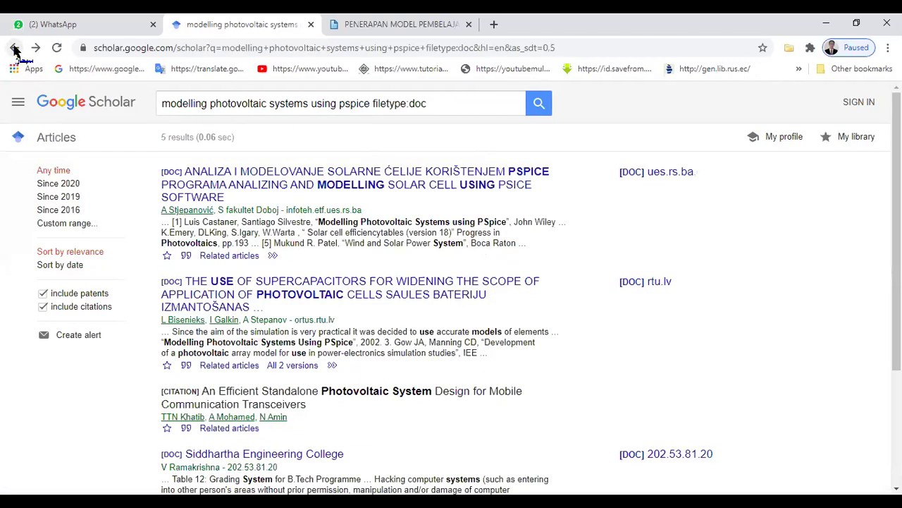
left_click(427, 104)
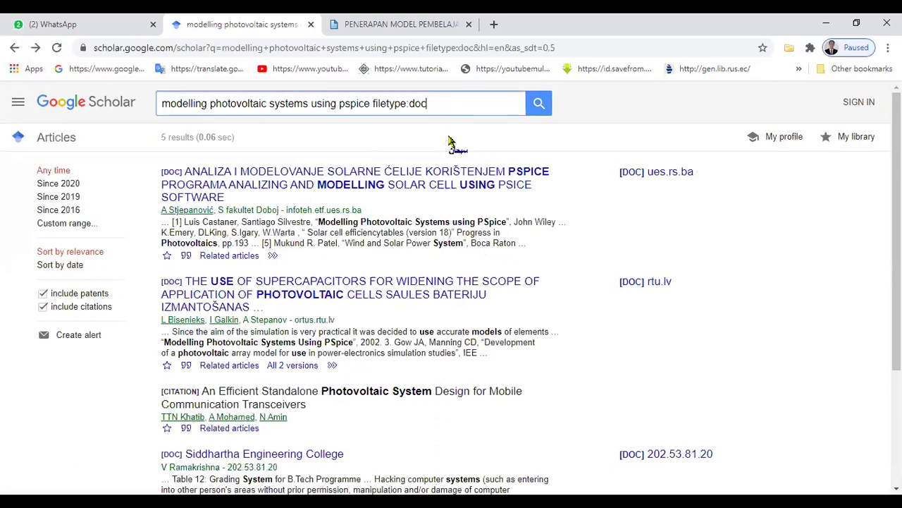
left_click_drag(426, 103, 375, 97)
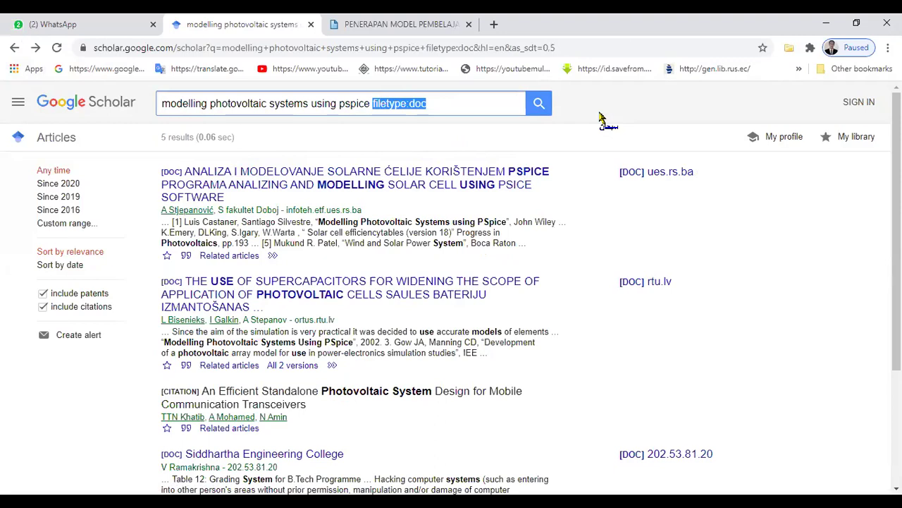
type("filetype")
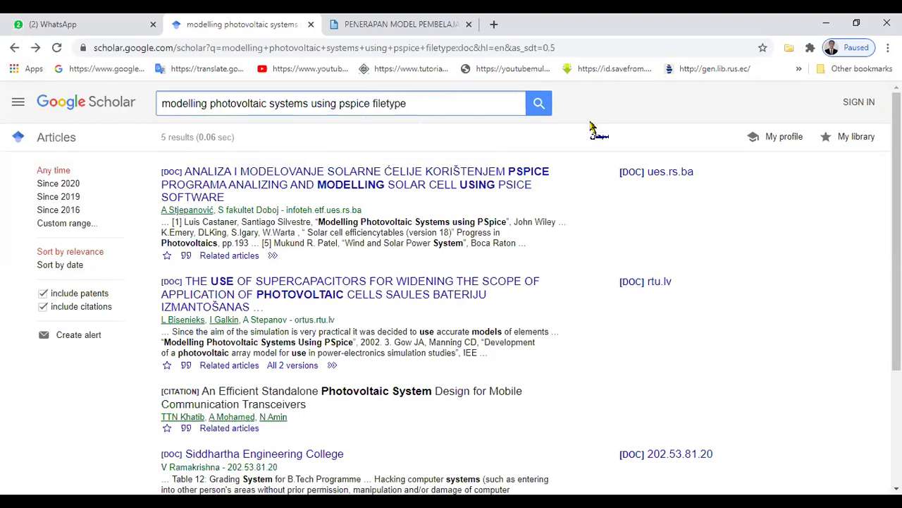
type(":doc")
key("Return")
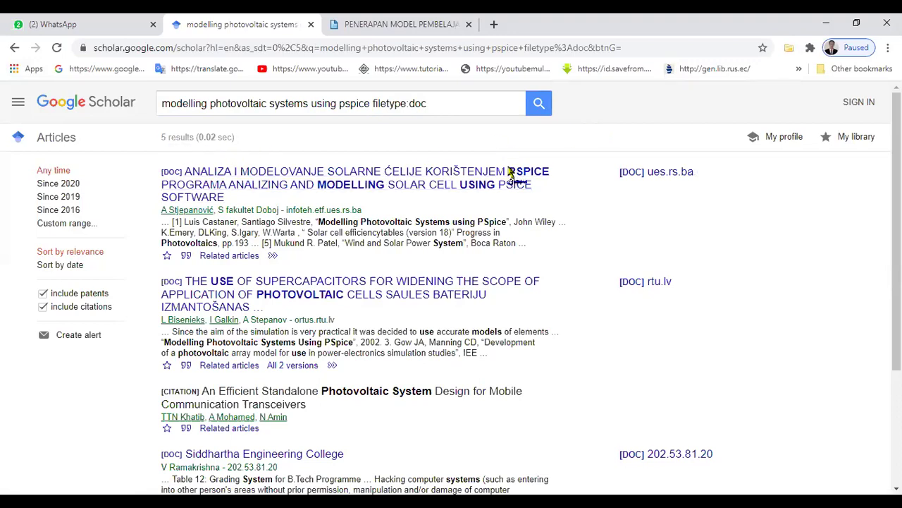
scroll(550, 175, "down", 3)
scroll(577, 167, "up", 1)
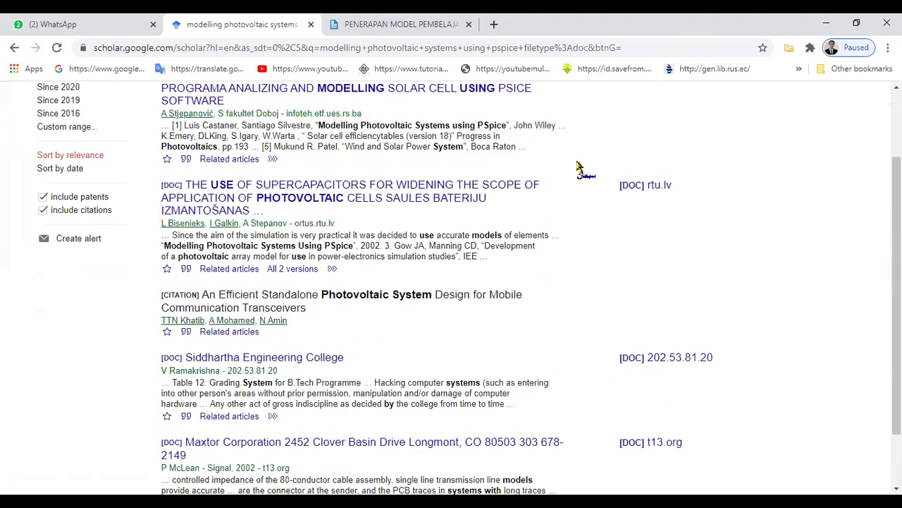
scroll(577, 168, "up", 2)
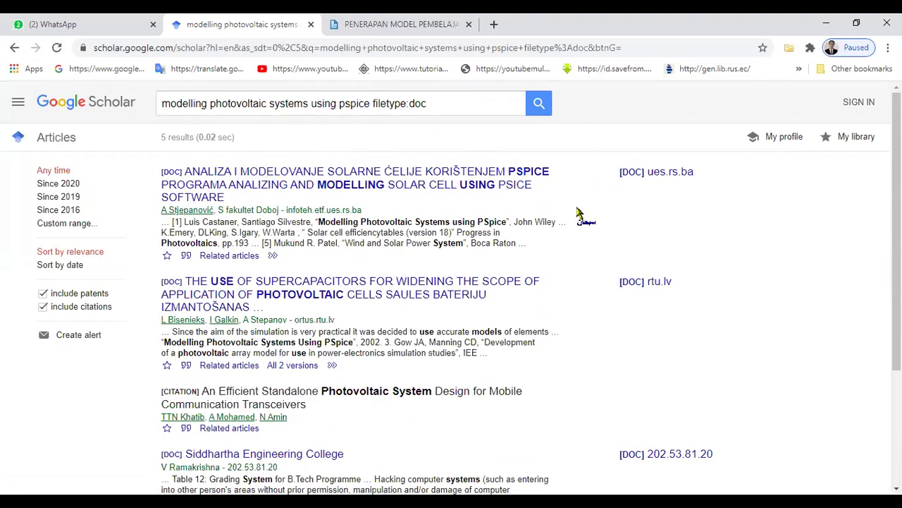
Step: Download E-I-21.doc from the ues.rs.ba result and open it from the download bar
left_click(655, 177)
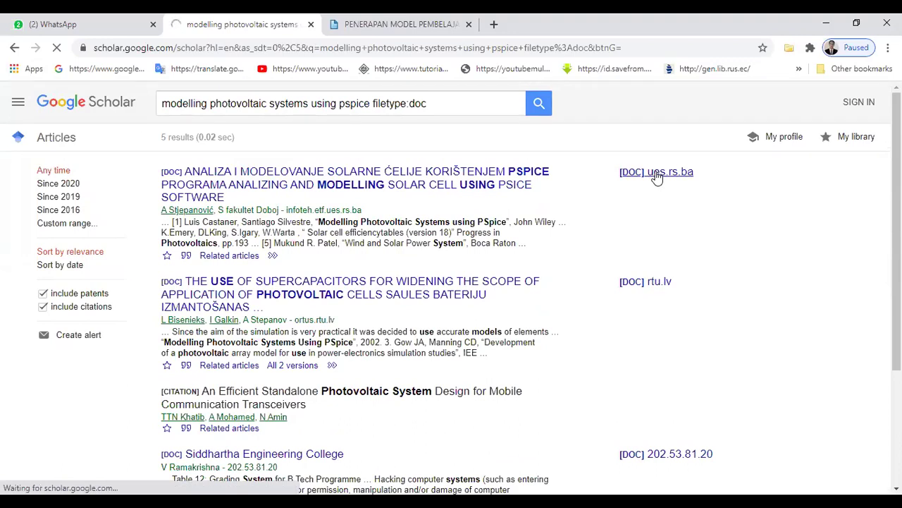
left_click(656, 176)
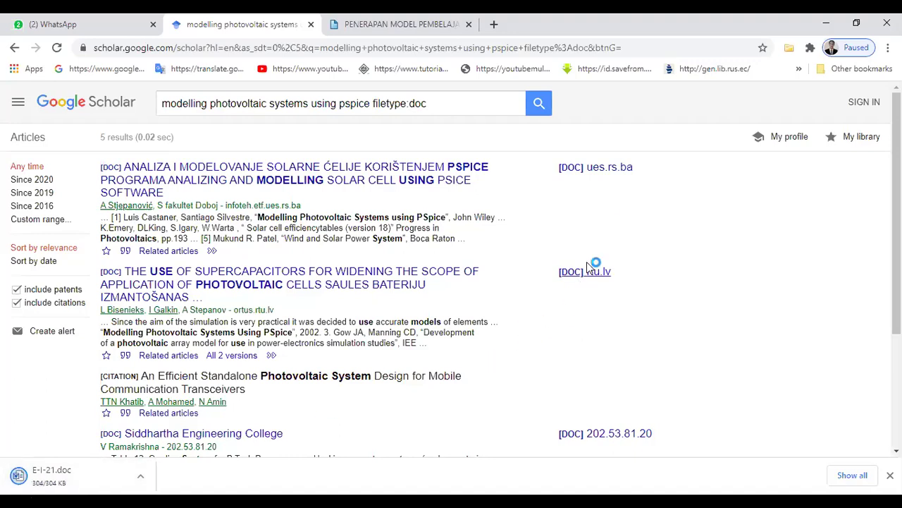
left_click(133, 482)
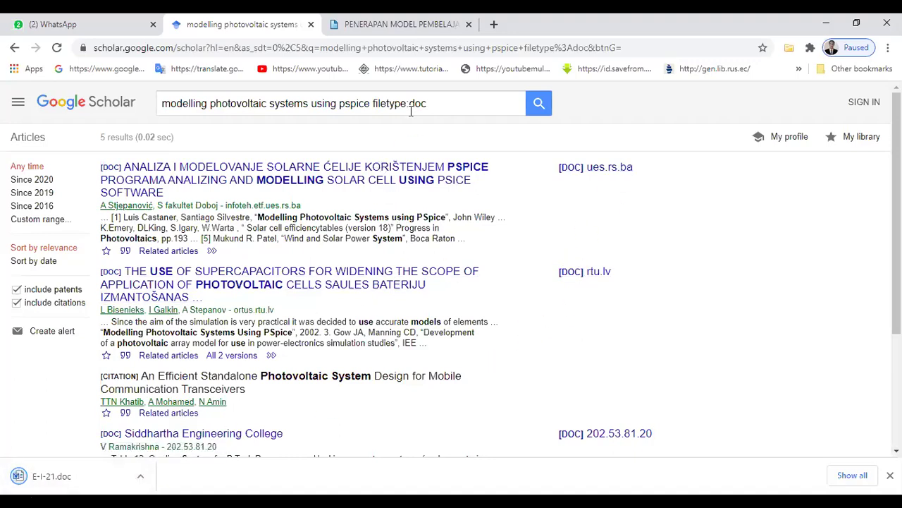
left_click_drag(427, 108, 420, 110)
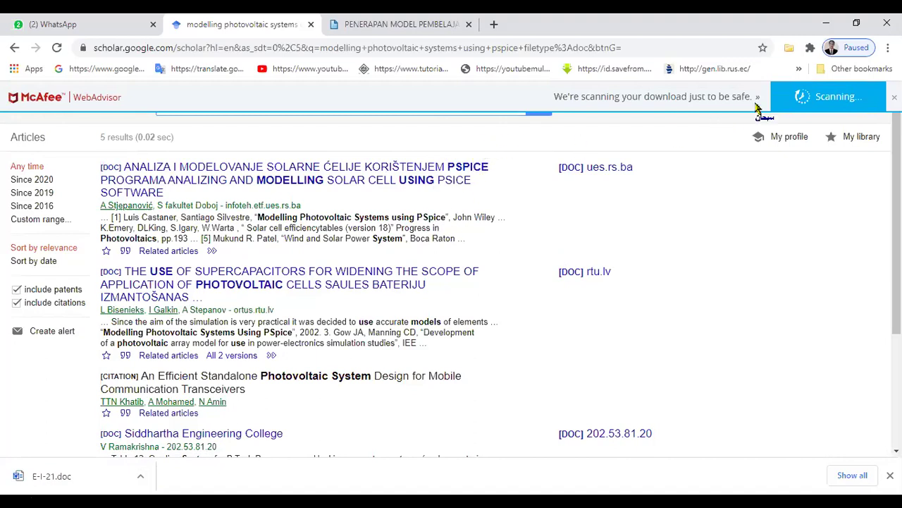
left_click_drag(435, 103, 409, 103)
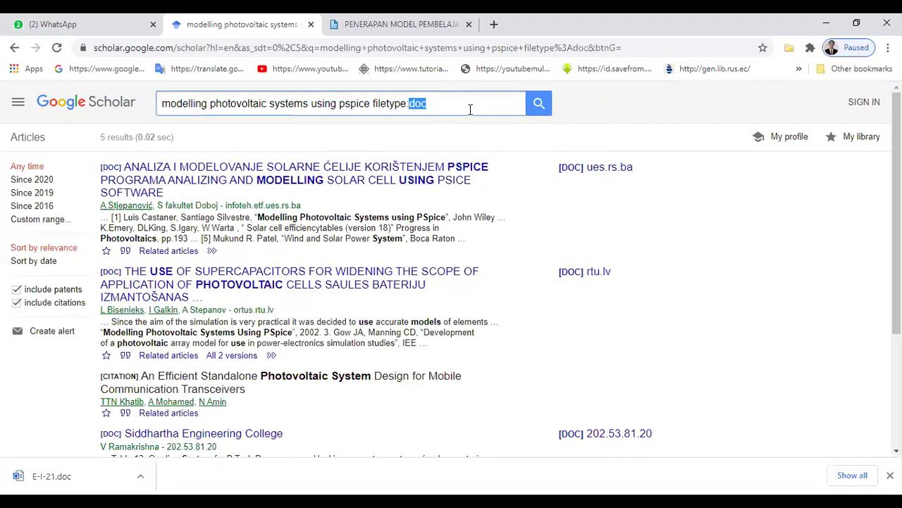
type("ppt")
key("Return")
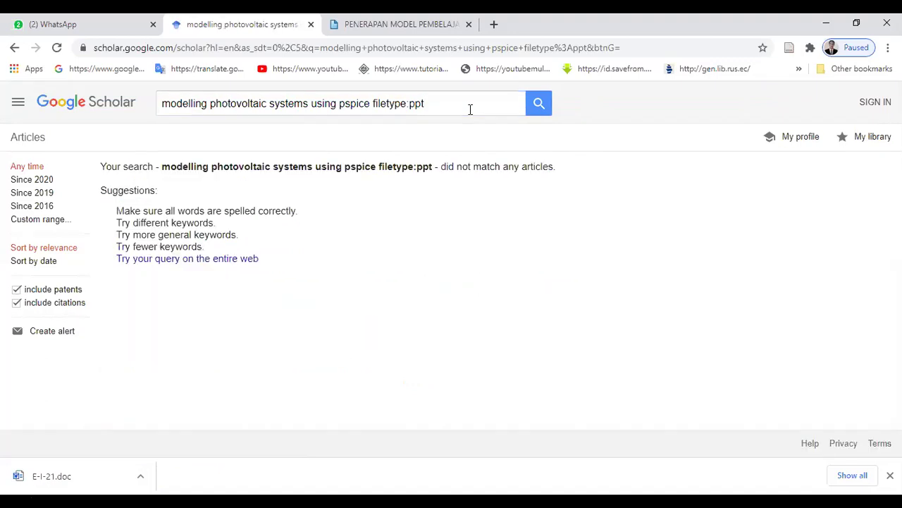
left_click(470, 109)
key("BackSpace")
key("BackSpace")
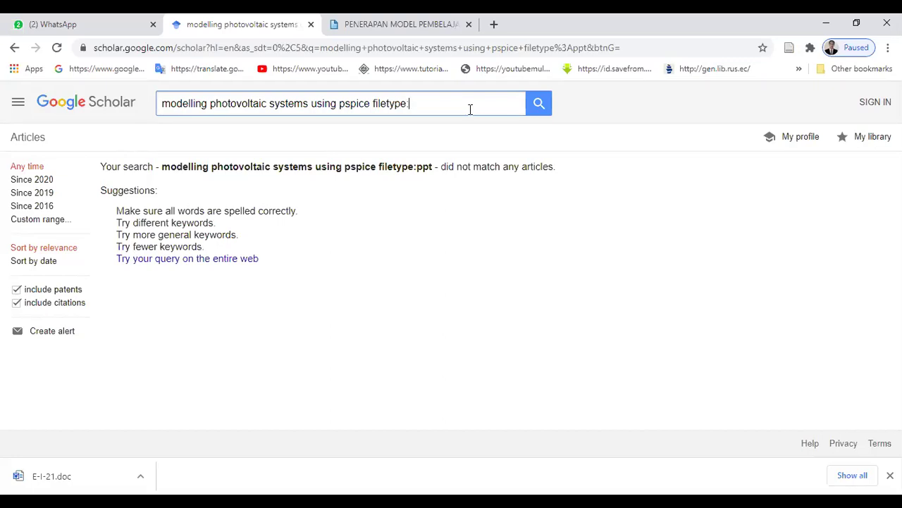
type("xls")
key("Return")
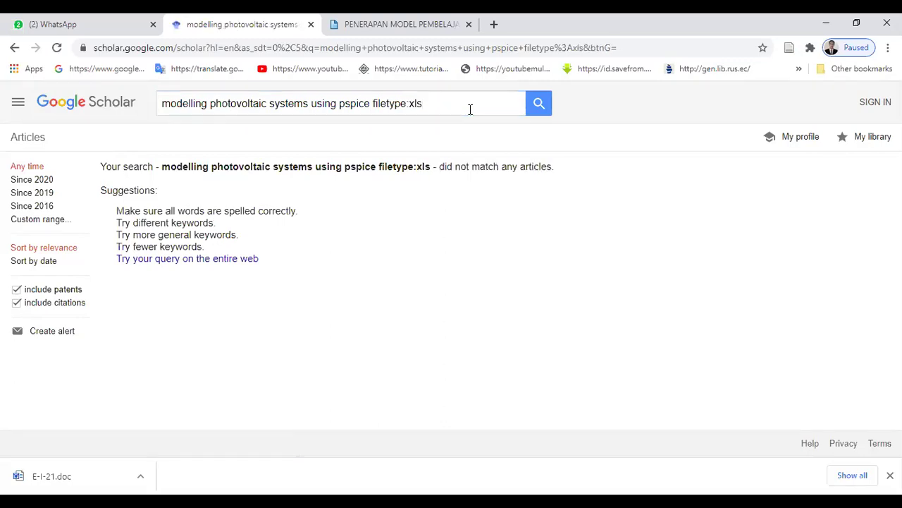
left_click(472, 107)
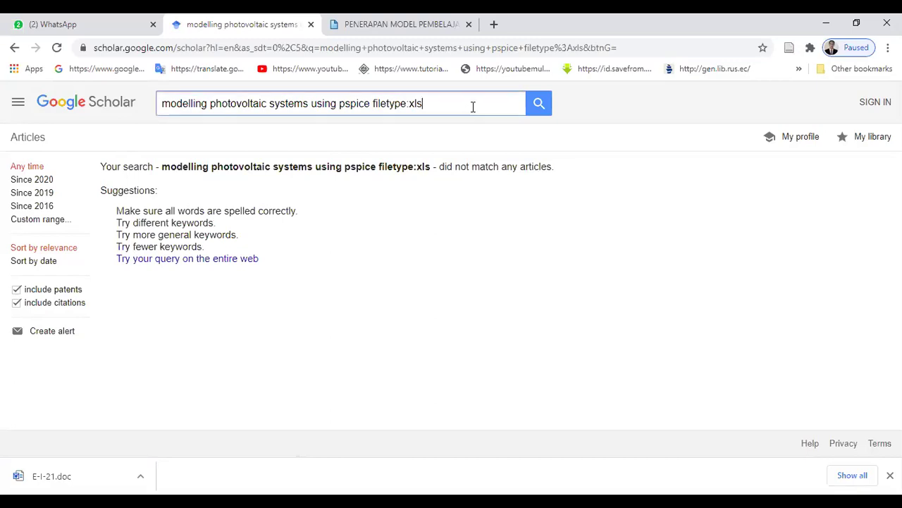
key("BackSpace")
key("BackSpace")
type("doc")
key("Return")
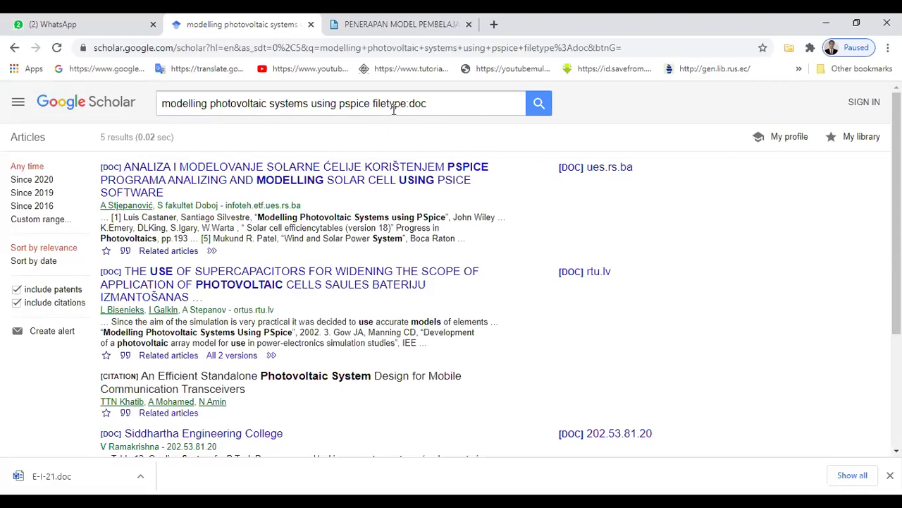
Step: Remove 'filetype:doc' from the pspice query and search again
left_click_drag(430, 103, 371, 96)
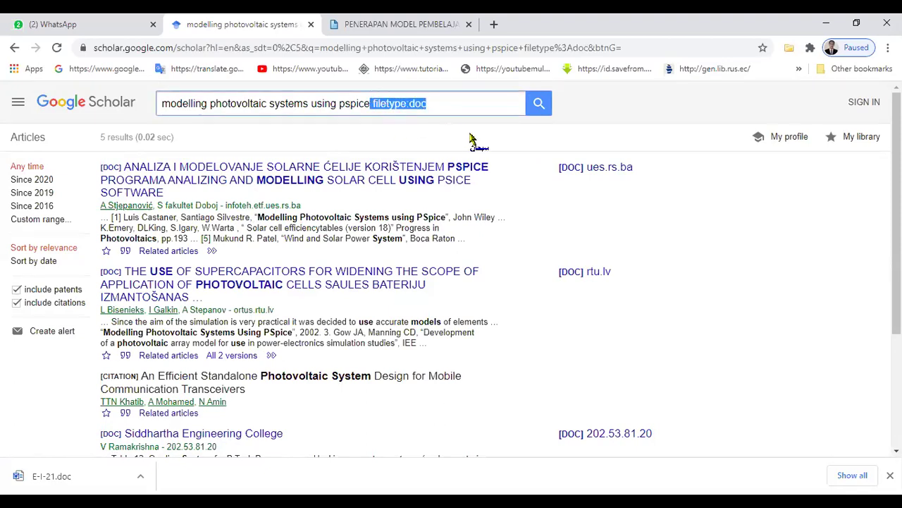
key("BackSpace")
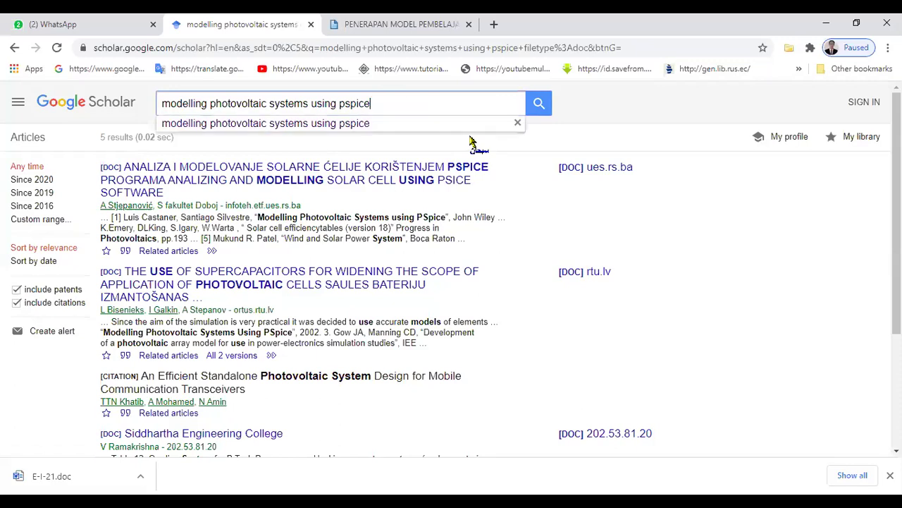
key("Return")
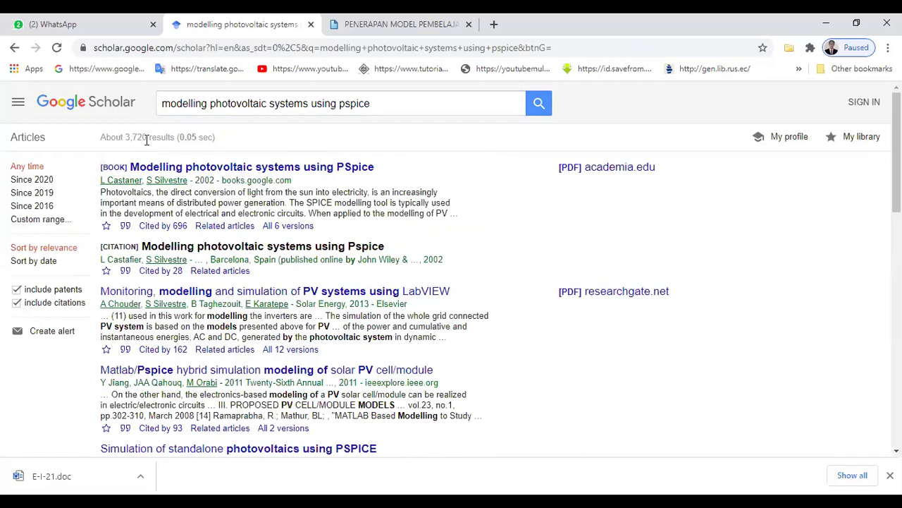
Step: Delete 'systems using pspice' and search 'modelling photovoltaic' alone
left_click_drag(374, 104, 271, 106)
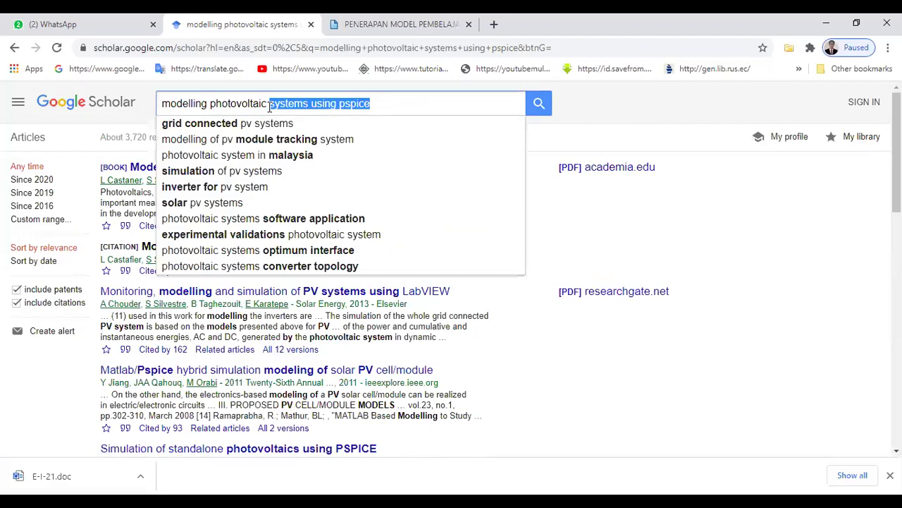
key("BackSpace")
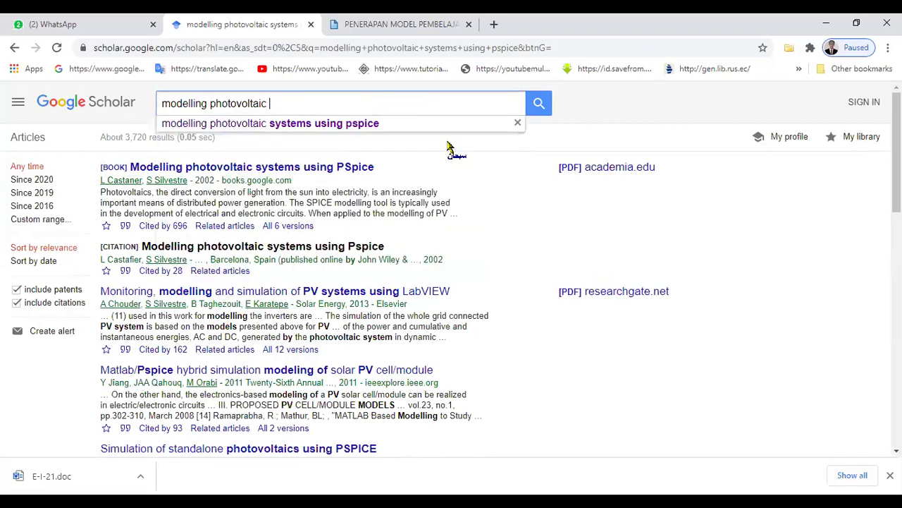
key("Return")
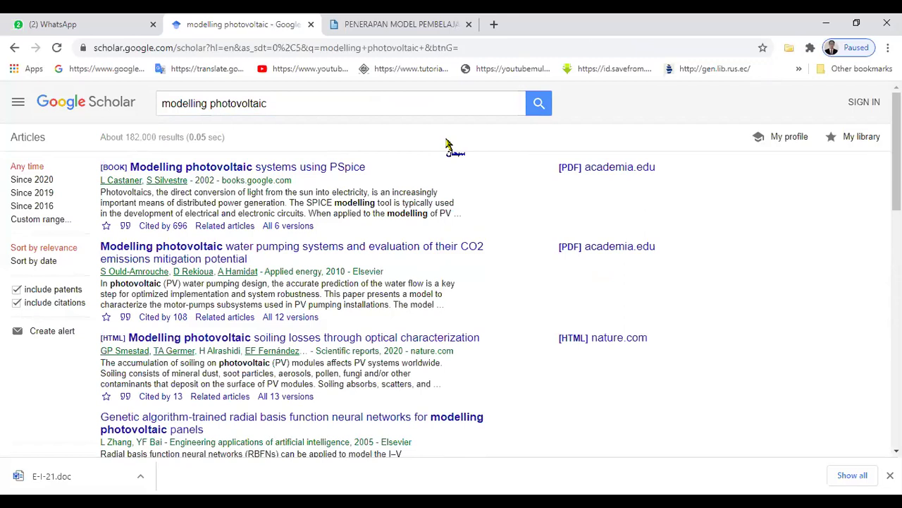
Step: Apply a custom 2015–2020 year range to the 'modelling photovoltaic' results
left_click(307, 101)
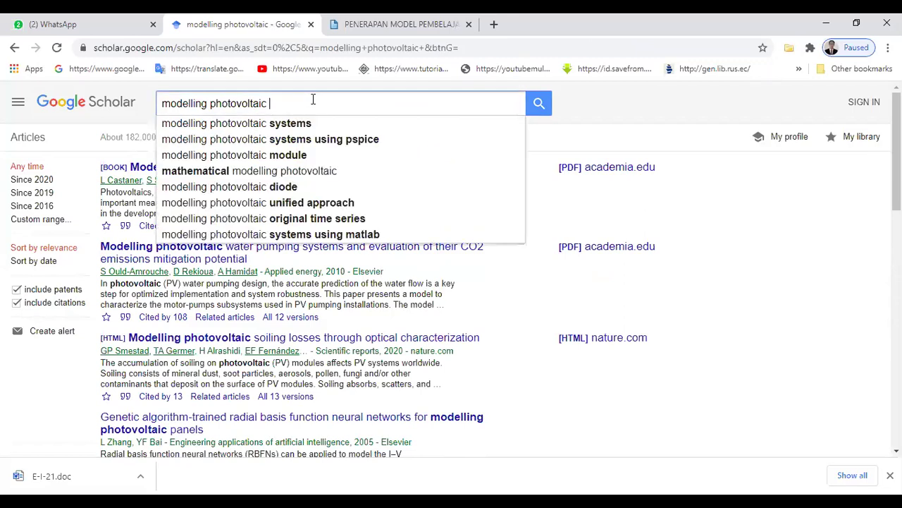
left_click(652, 210)
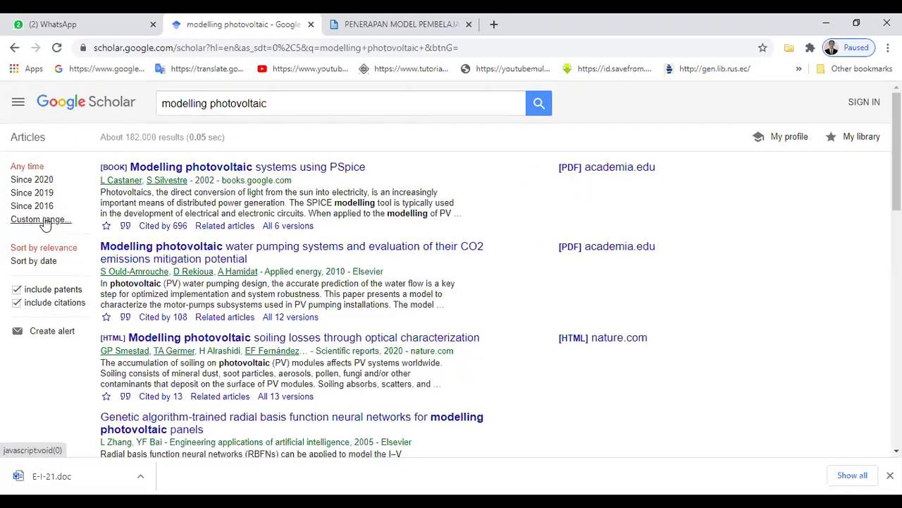
left_click(46, 222)
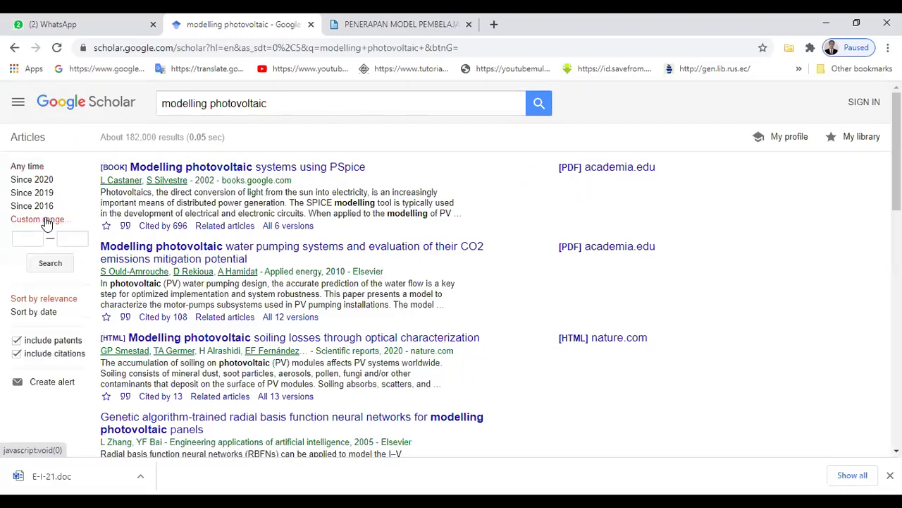
left_click(31, 234)
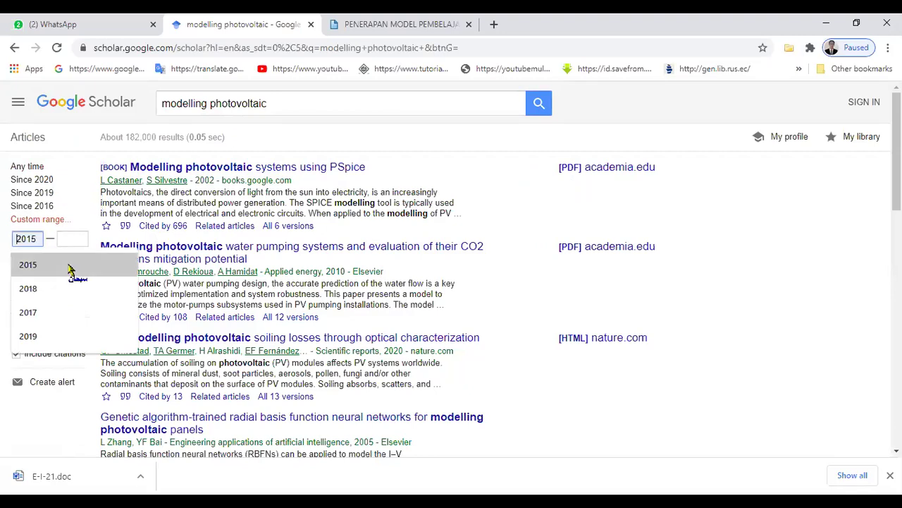
type("2020")
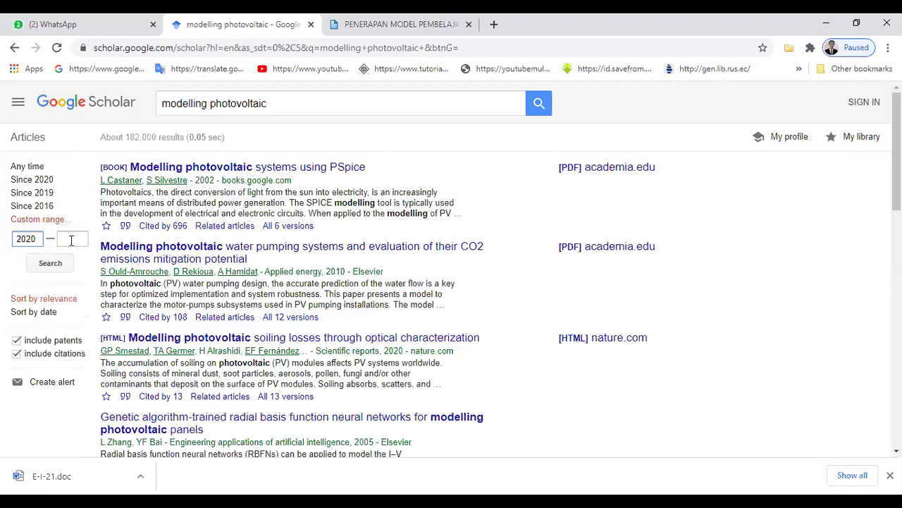
left_click(71, 239)
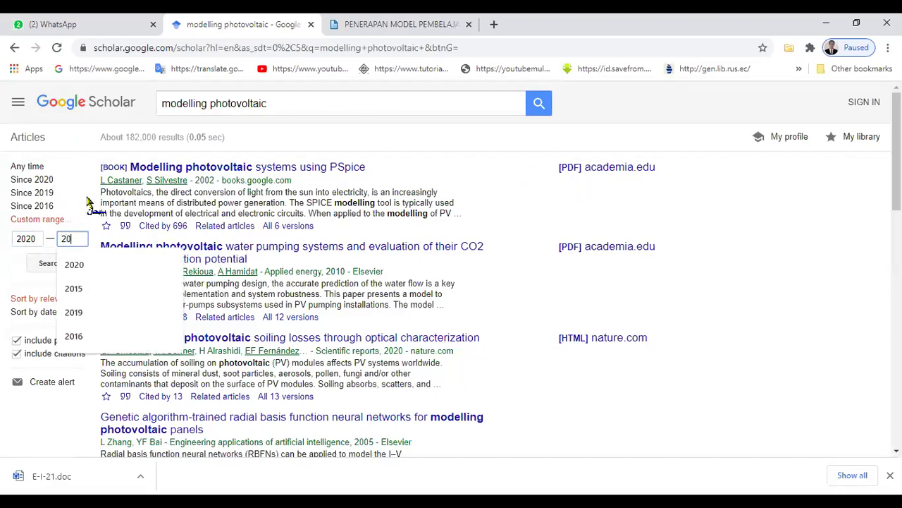
type("15")
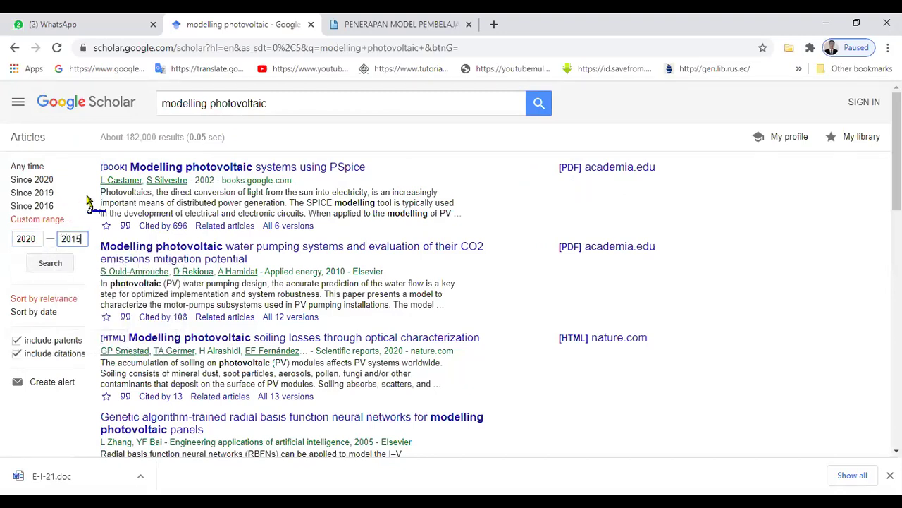
left_click(50, 265)
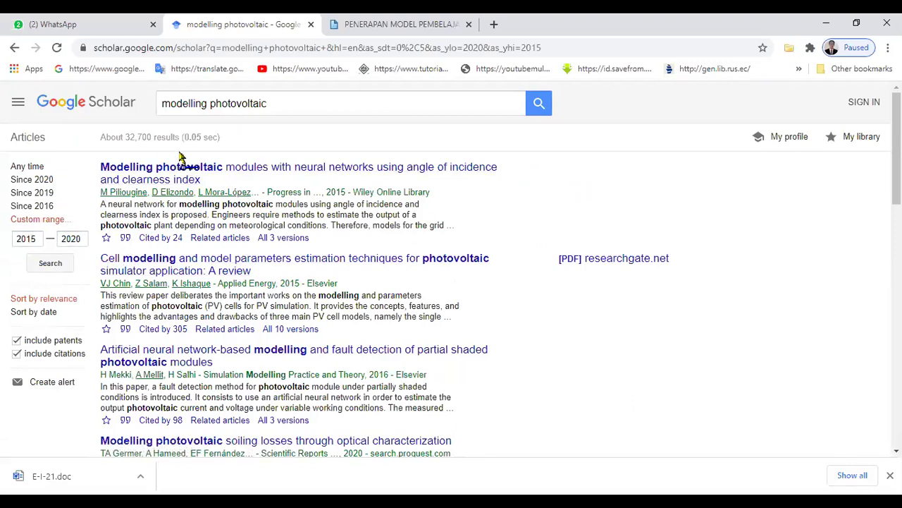
Step: Append 'filetype:doc' to the modelling photovoltaic query and search, leaving a single result
left_click(286, 103)
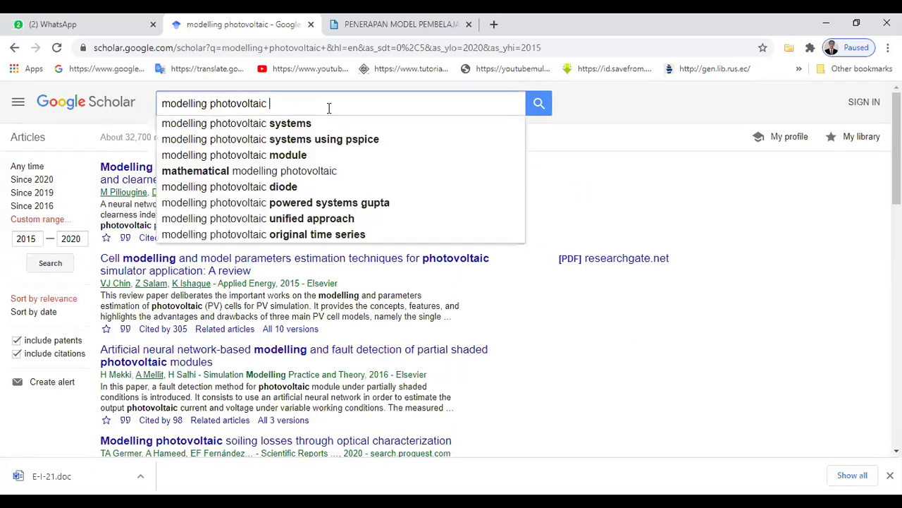
type("filetype:doc")
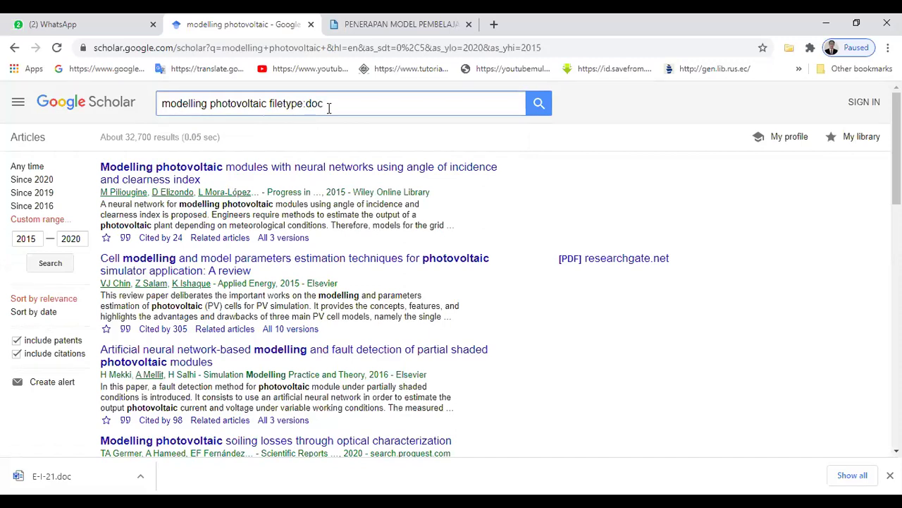
key("Return")
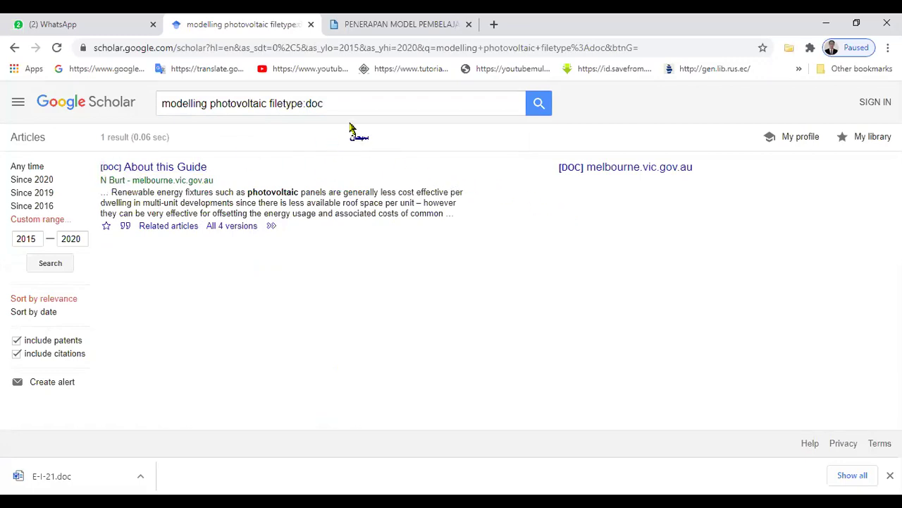
left_click(331, 110)
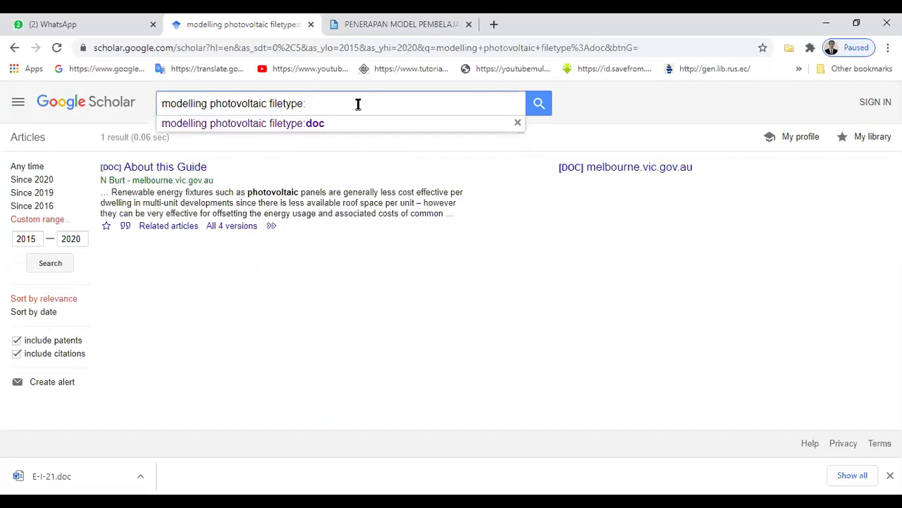
Step: Drop the filetype:doc filter, re-run the search and scroll down the ~32,700 results
key("BackSpace")
key("BackSpace")
key("BackSpace")
key("BackSpace")
key("BackSpace")
key("BackSpace")
key("BackSpace")
key("BackSpace")
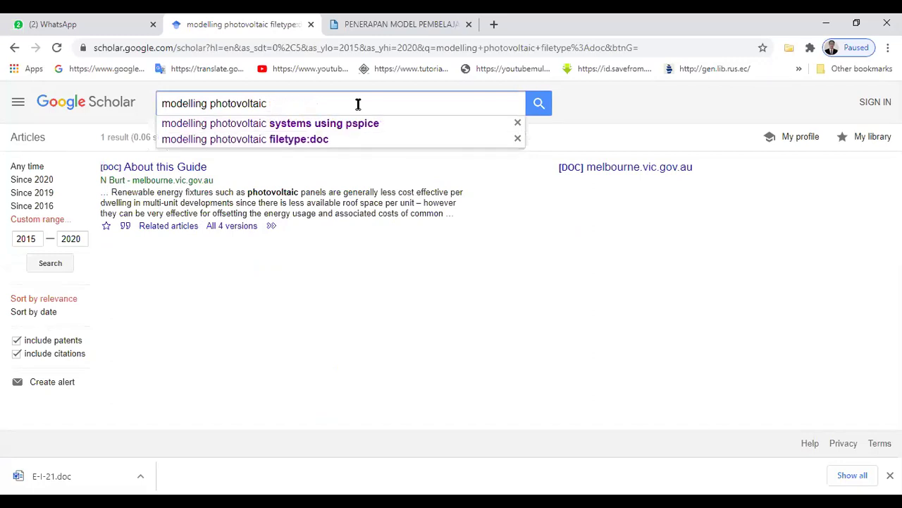
key("Return")
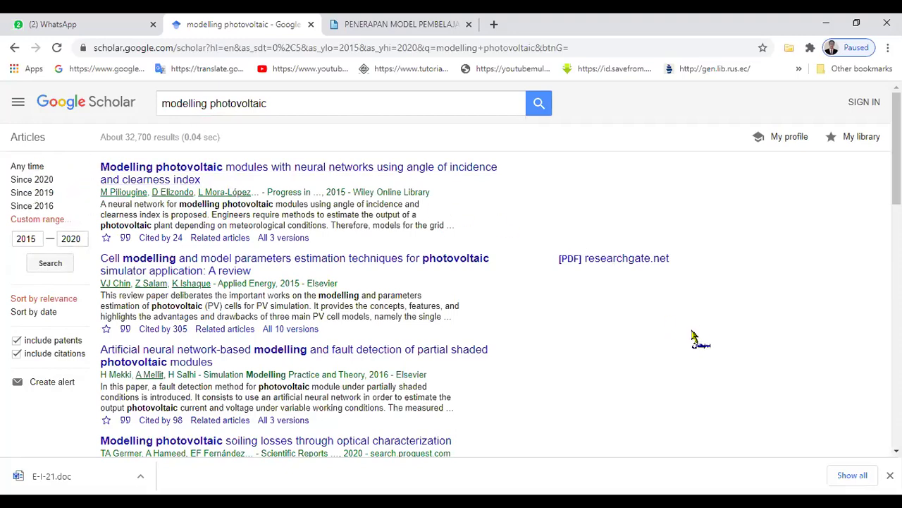
scroll(701, 330, "down", 2)
scroll(702, 330, "down", 9)
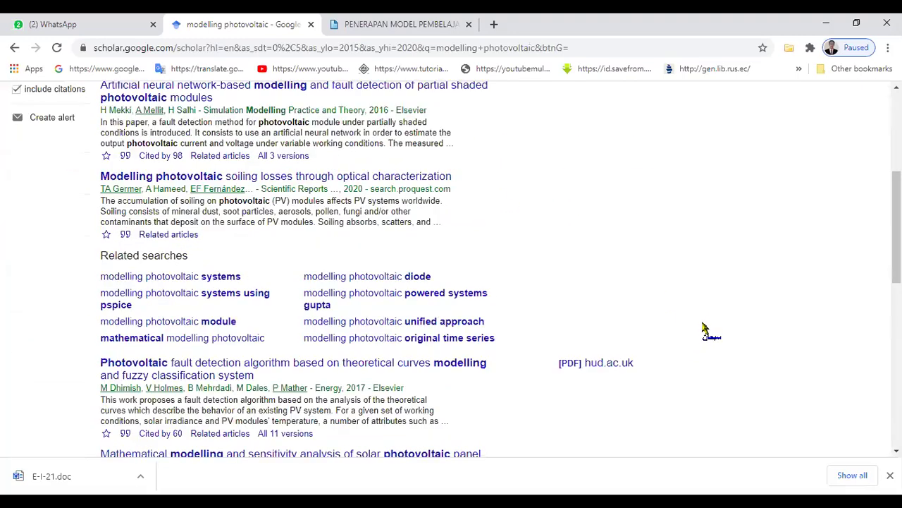
scroll(707, 327, "down", 1)
Step: Scroll back up and highlight an author name in the third result
scroll(708, 328, "up", 5)
scroll(709, 327, "up", 5)
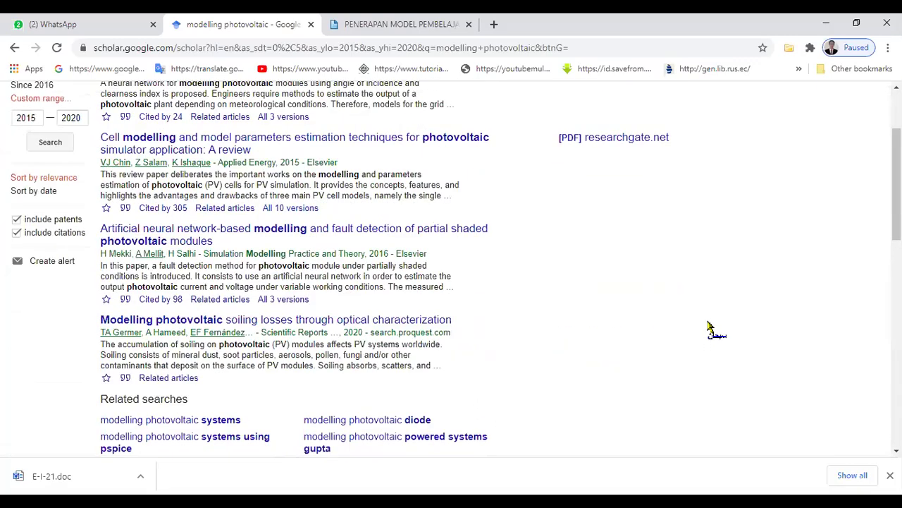
scroll(709, 326, "up", 2)
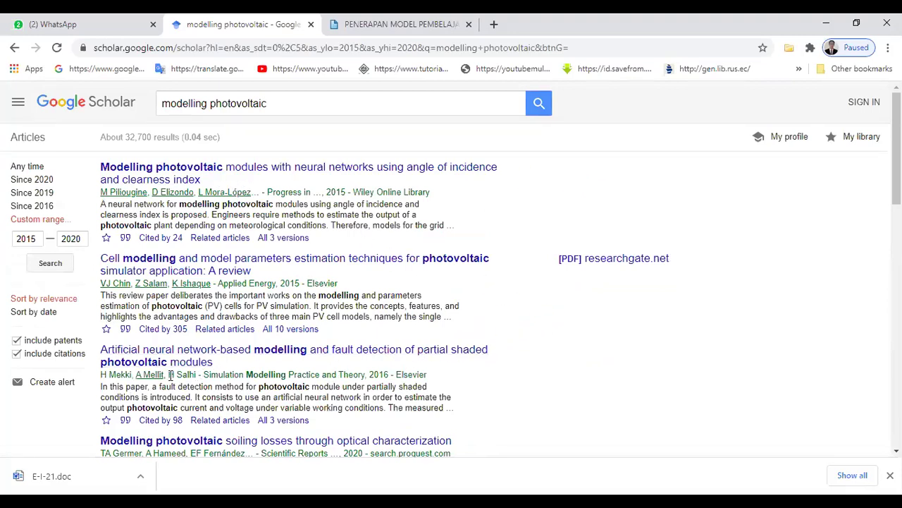
left_click_drag(170, 375, 185, 375)
Step: Open a co-author's profile from the third result, then go back to the 2015–2020 results
left_click(513, 376)
left_click_drag(103, 374, 122, 374)
left_click(686, 379)
left_click(150, 377)
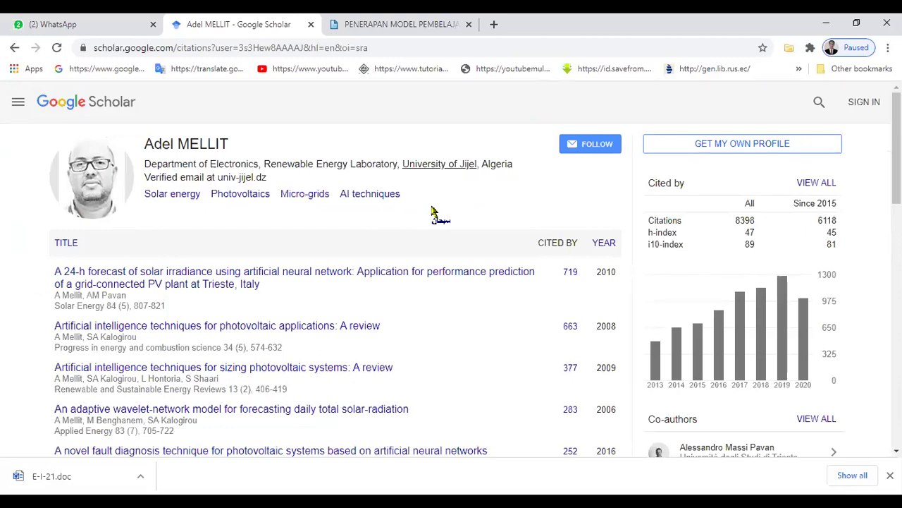
left_click(16, 48)
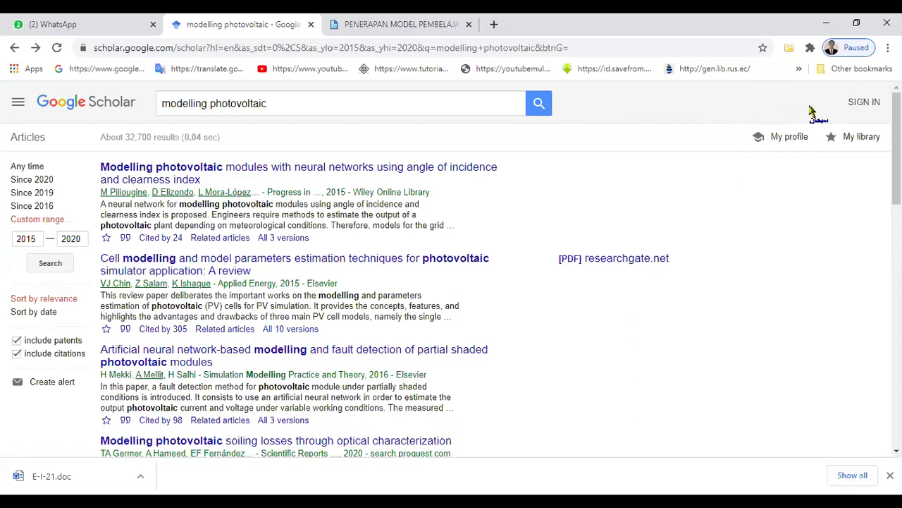
Step: Sign in with another account, clear the autofilled e-mail, and choose to create a new account
left_click(872, 103)
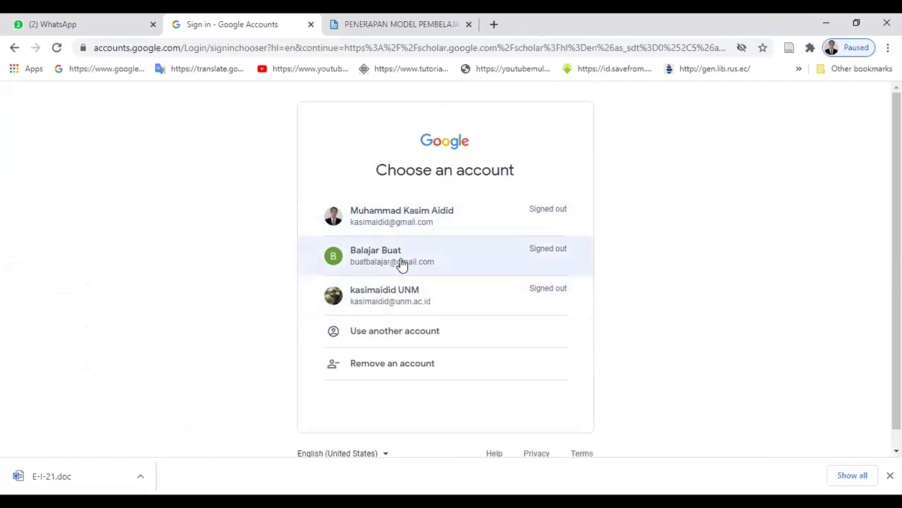
left_click(404, 337)
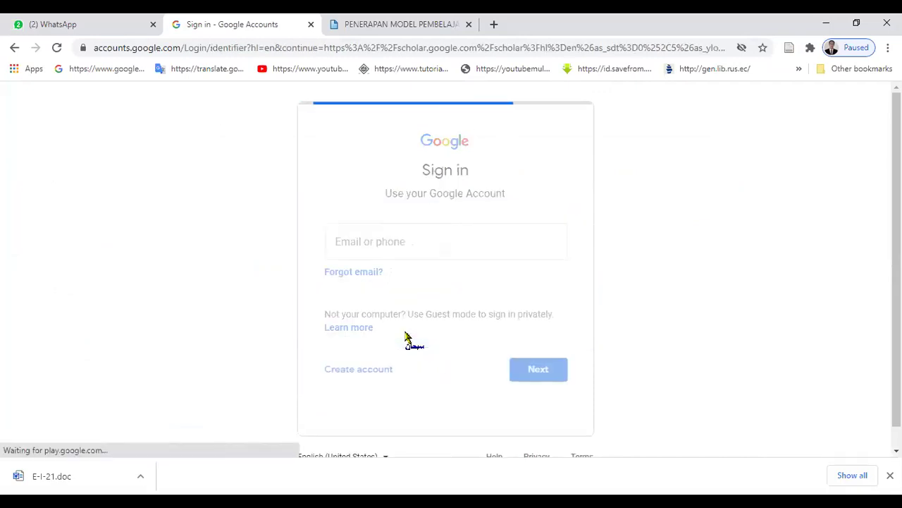
key("ctrl+v")
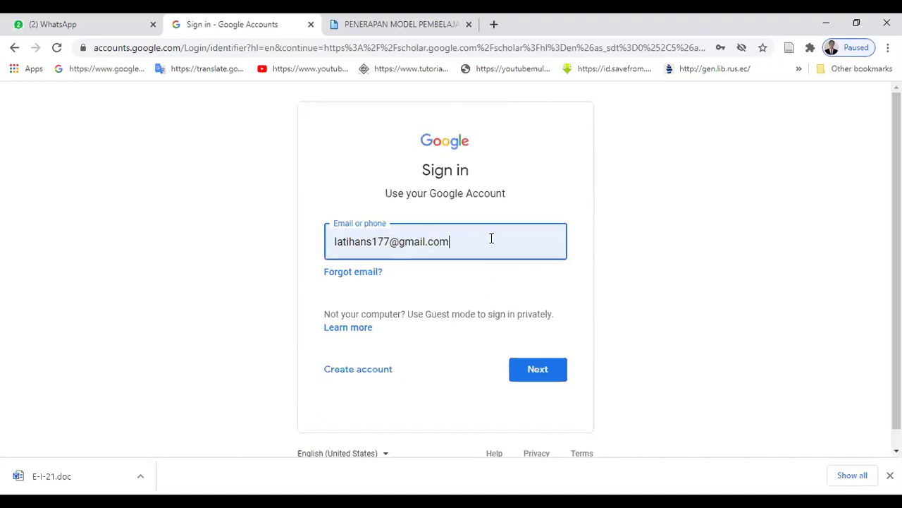
left_click_drag(491, 238, 312, 250)
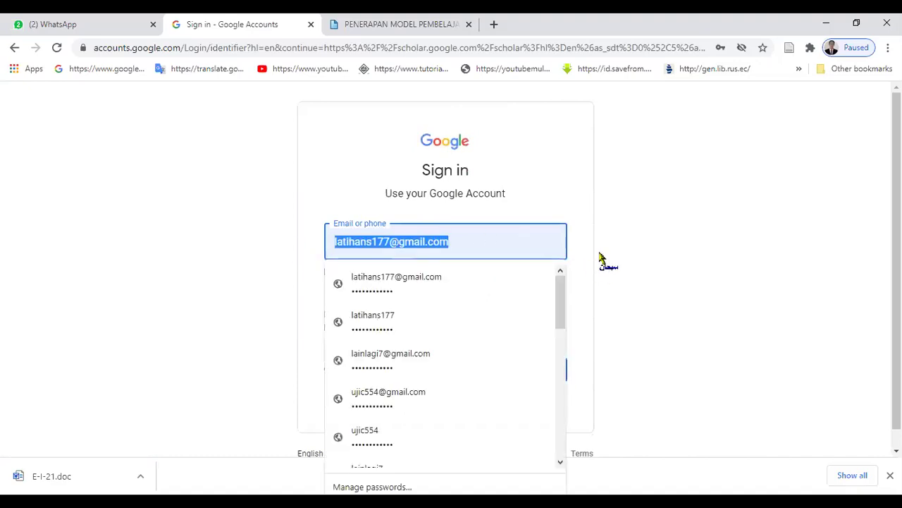
key("BackSpace")
left_click(638, 251)
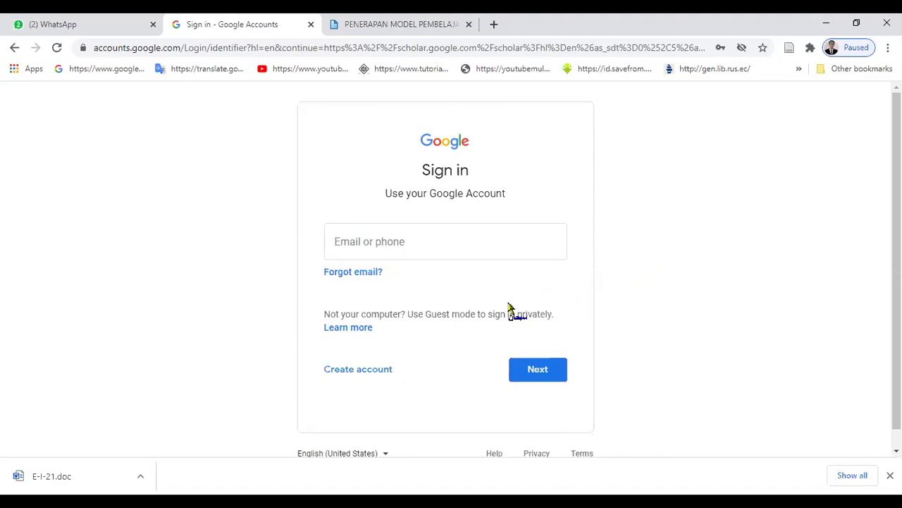
left_click(367, 374)
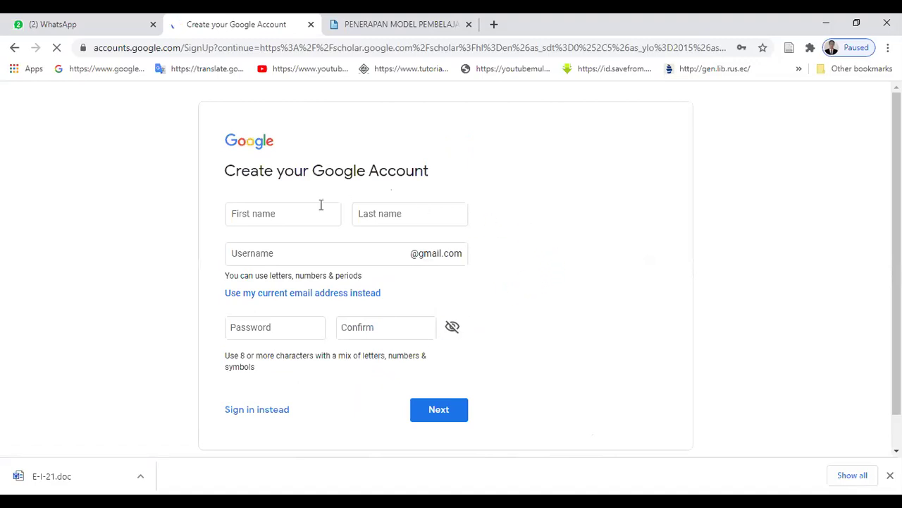
Step: Enter the user's first and last name, retyping the first name once
left_click(301, 221)
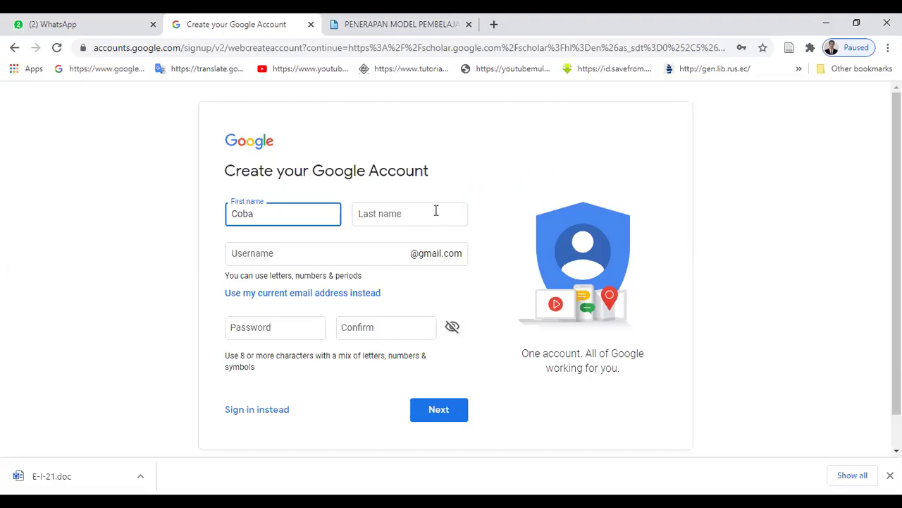
left_click(383, 211)
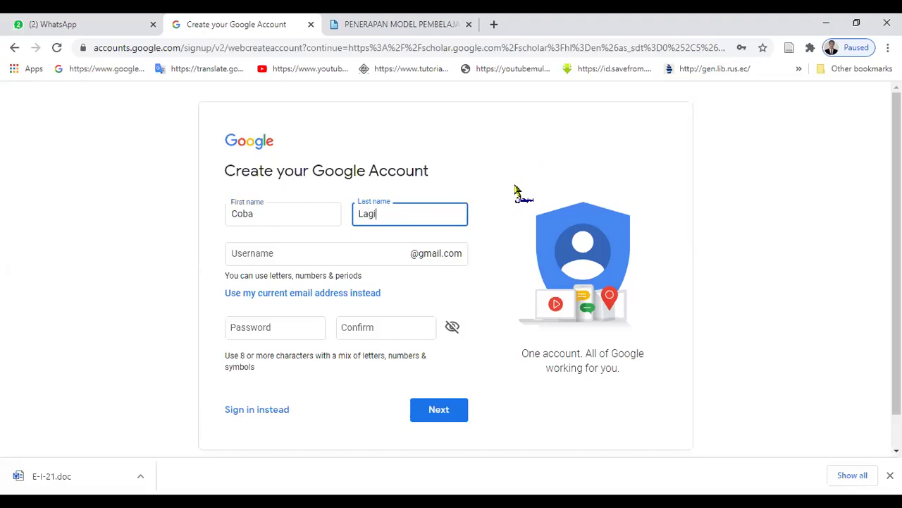
key("BackSpace")
key("BackSpace")
key("BackSpace")
key("BackSpace")
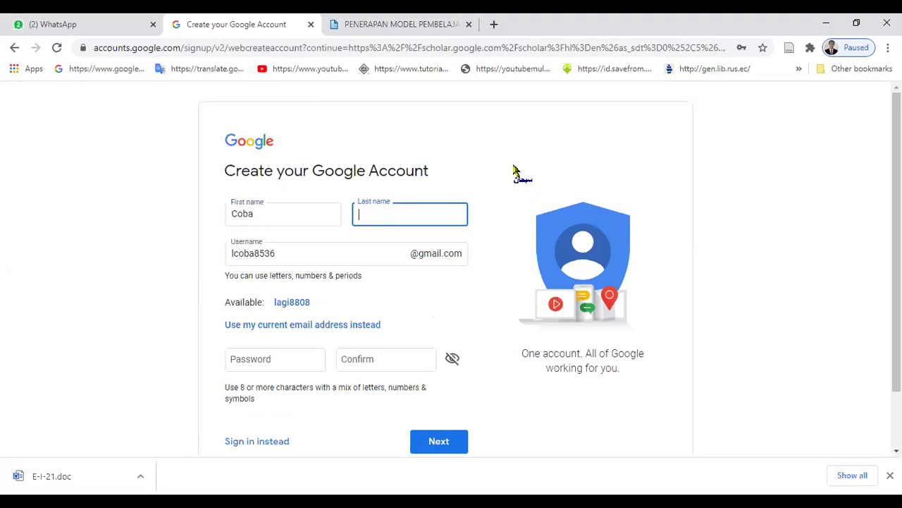
left_click(301, 219)
double_click(302, 219)
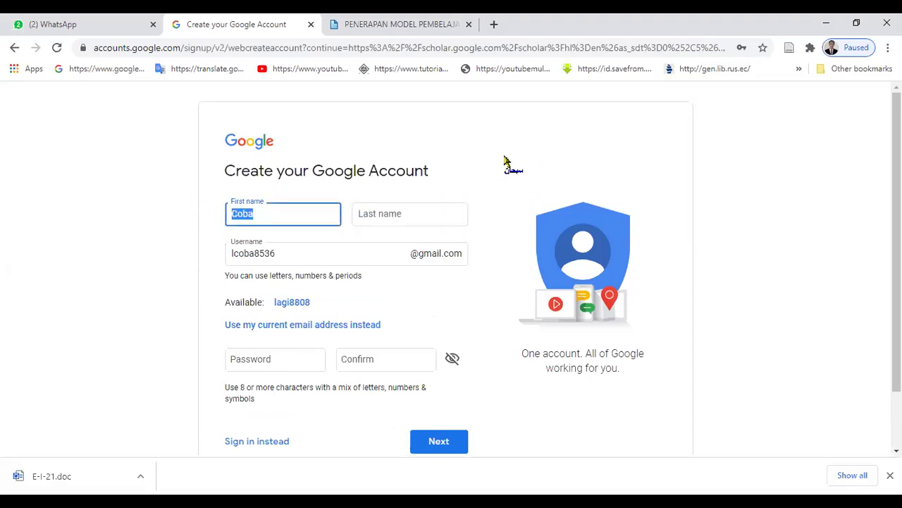
key("BackSpace")
left_click(416, 215)
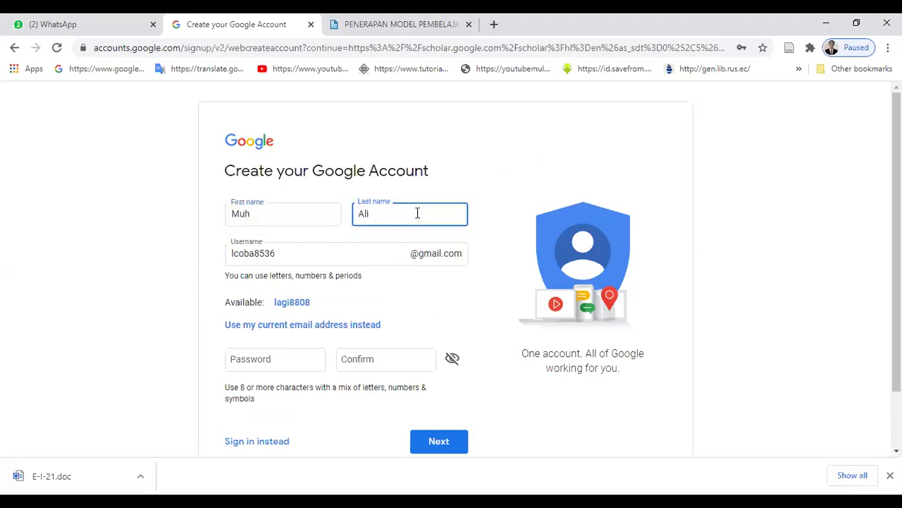
Step: Delete the automatically suggested username, leaving the Username field empty
left_click(368, 256)
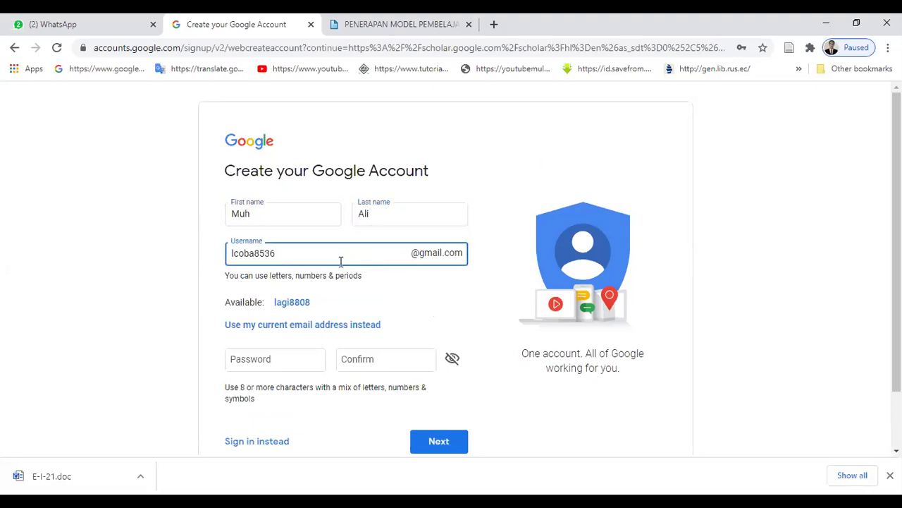
left_click_drag(302, 261, 231, 255)
key("BackSpace")
left_click(381, 211)
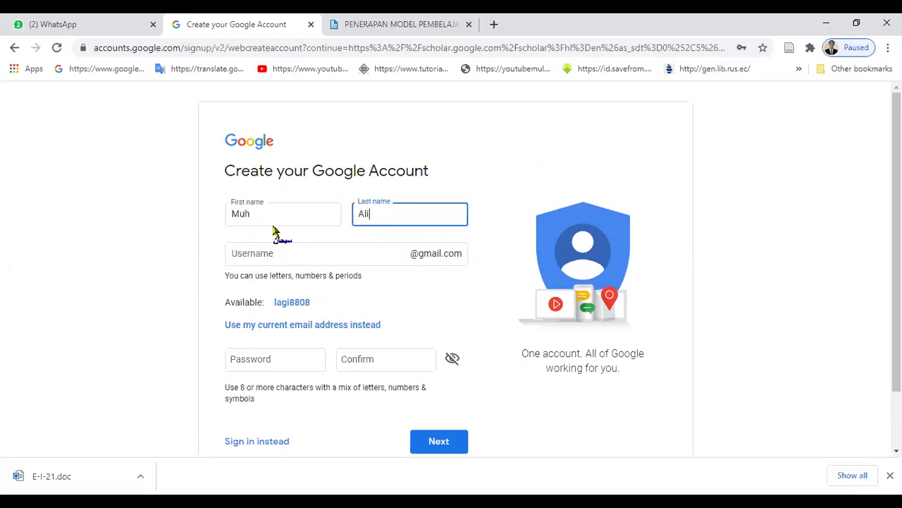
left_click(278, 252)
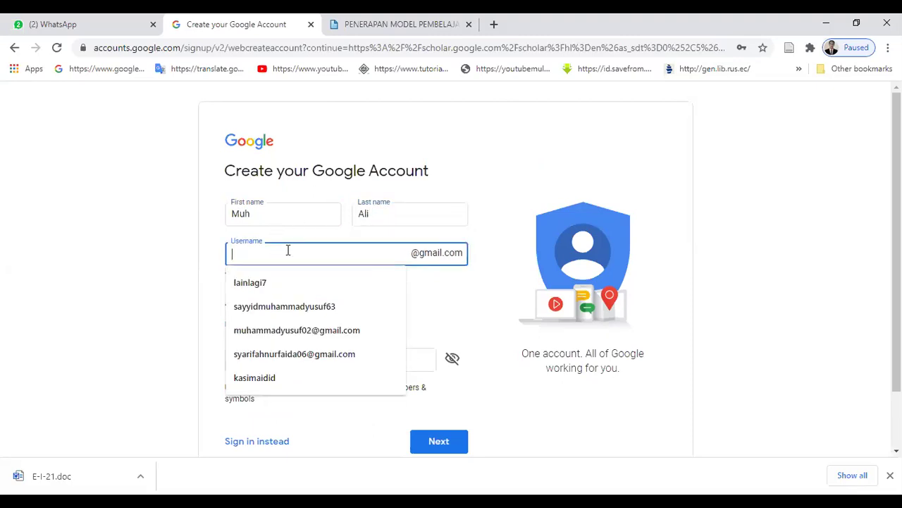
Step: Type a chosen username past the autofill suggestions and check it; Google reports it already taken
left_click(398, 233)
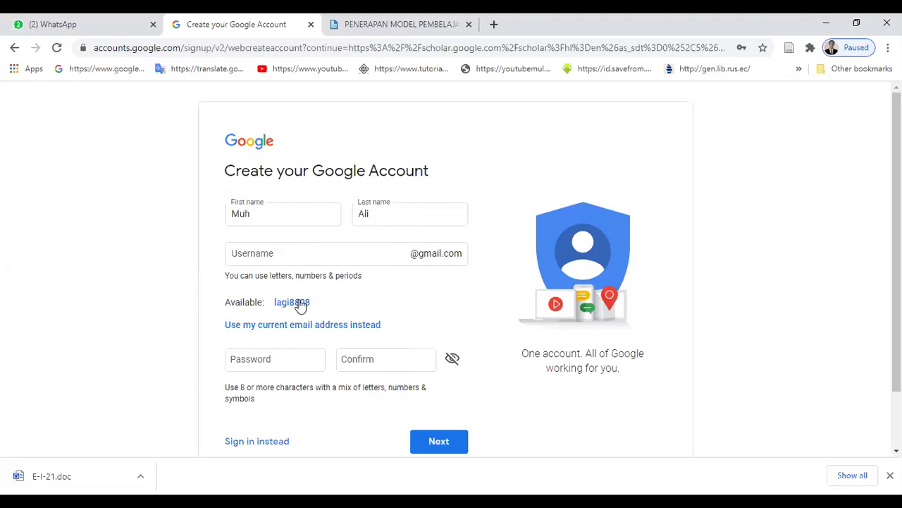
left_click(271, 215)
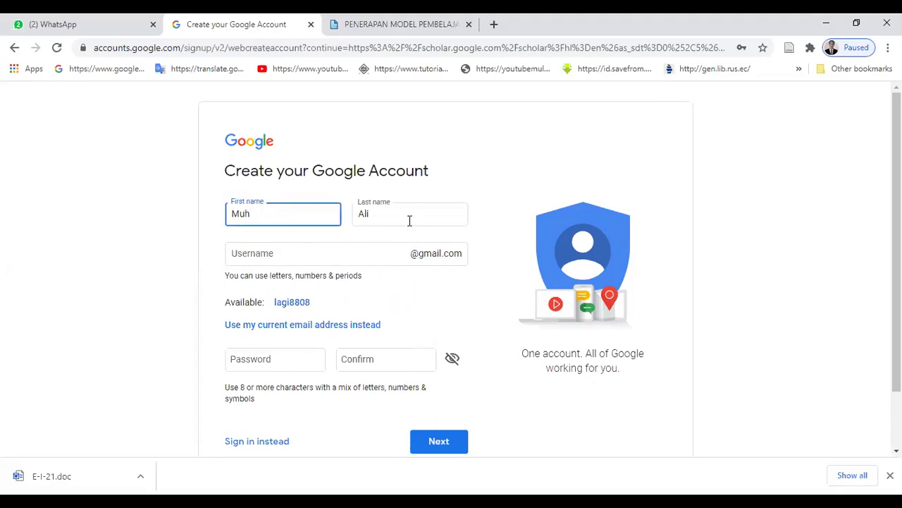
left_click(308, 254)
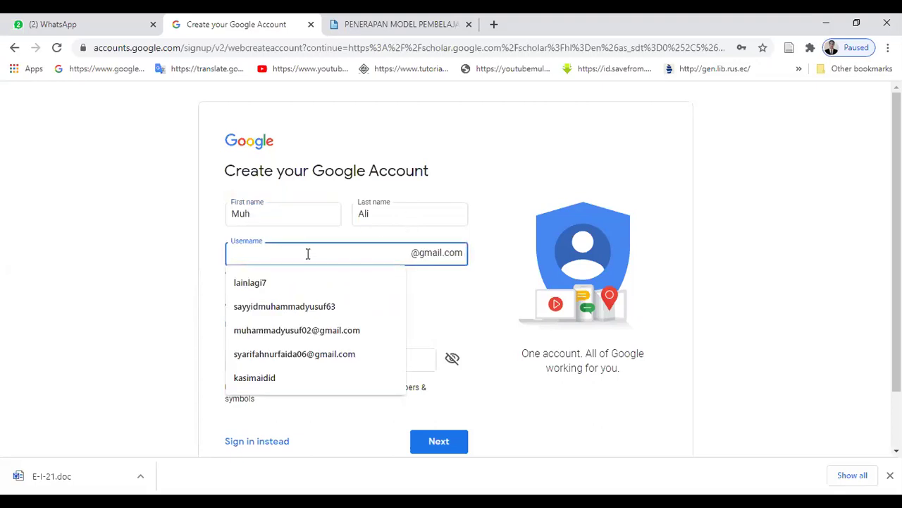
key("Return")
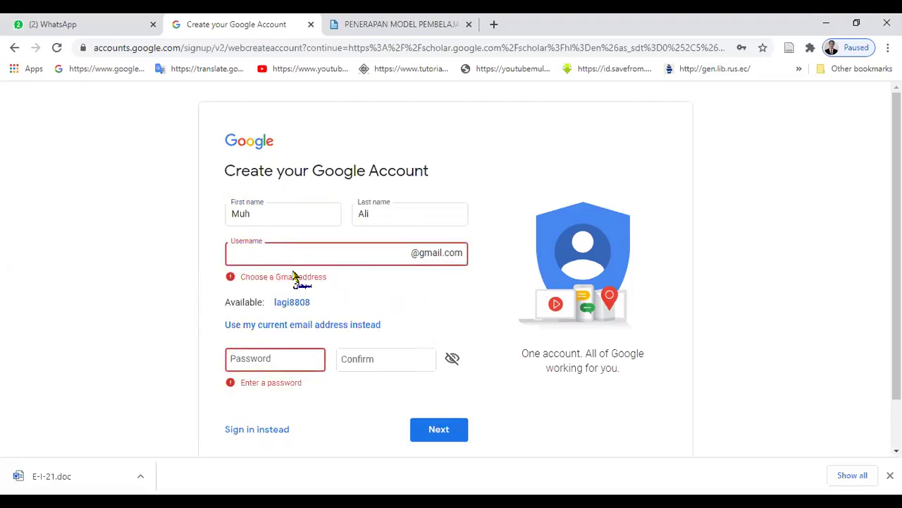
left_click(294, 255)
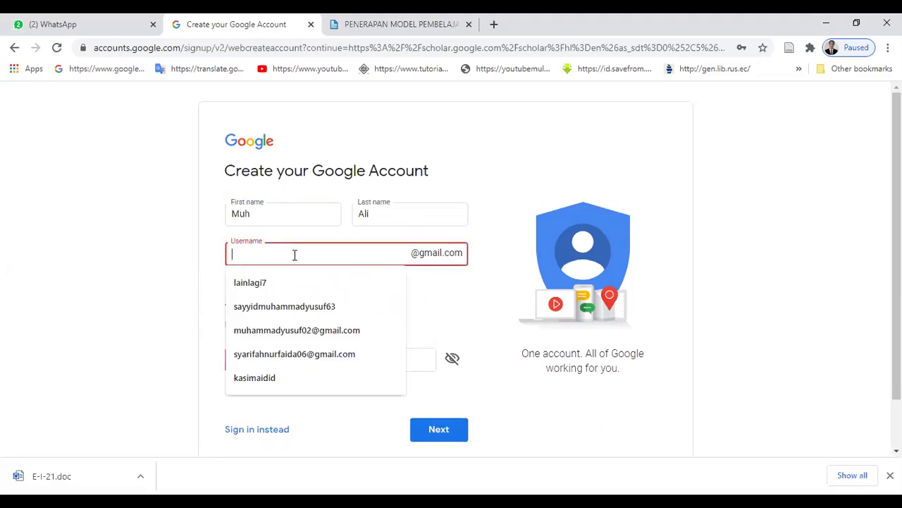
left_click(503, 243)
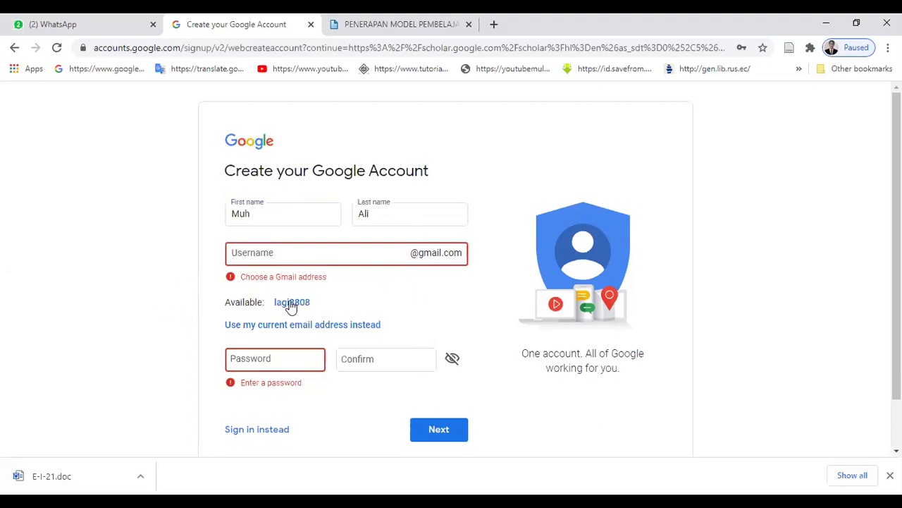
left_click(305, 257)
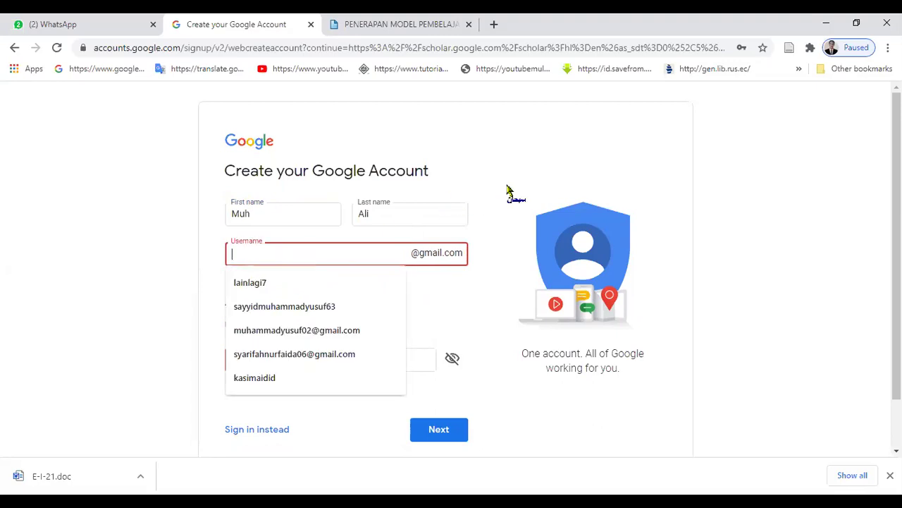
type("muh")
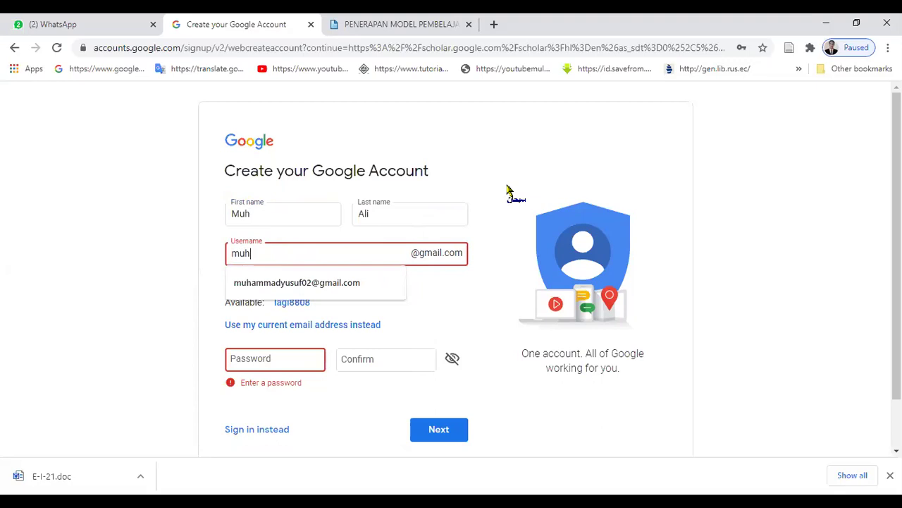
type("al")
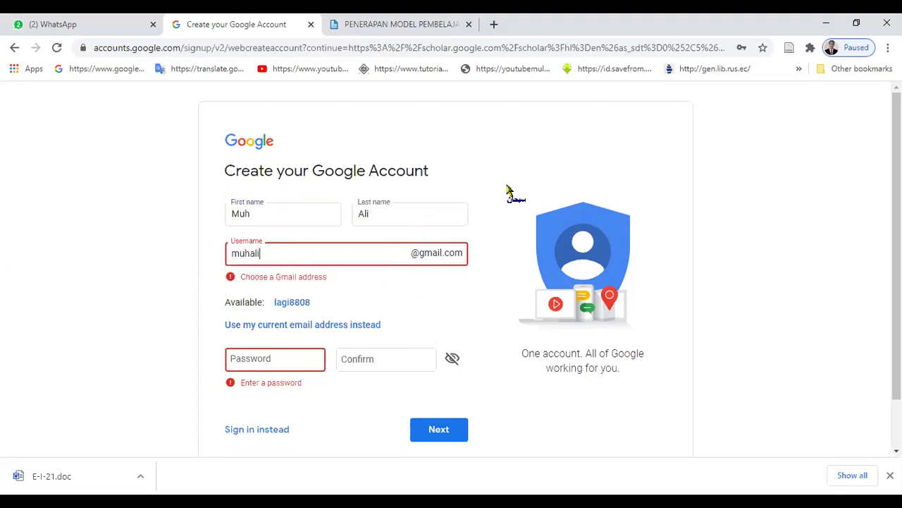
type("i")
left_click(509, 249)
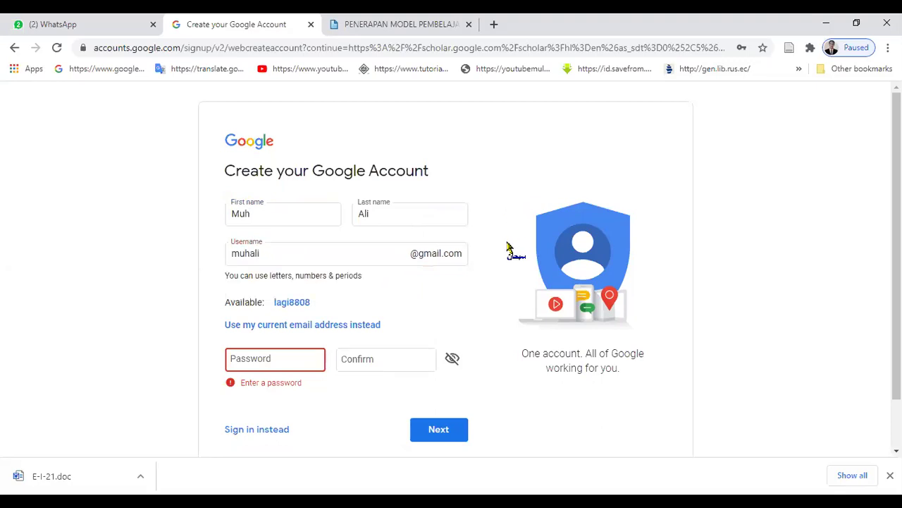
left_click(325, 260)
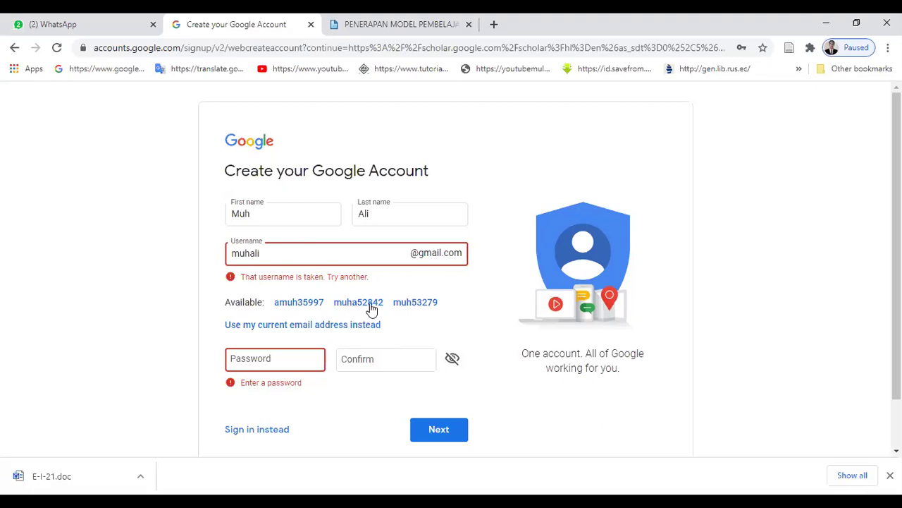
Step: Replace the taken username with a suggested available one, clearing the error
left_click(298, 302)
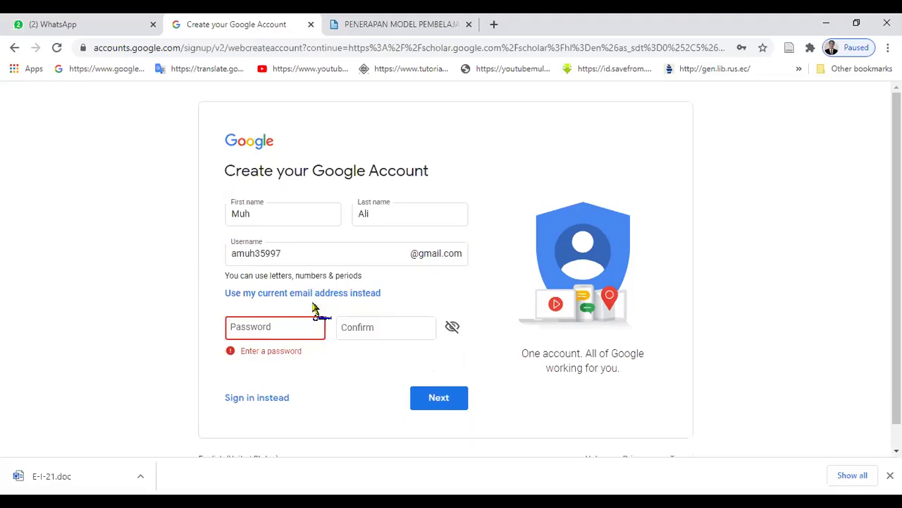
left_click(287, 329)
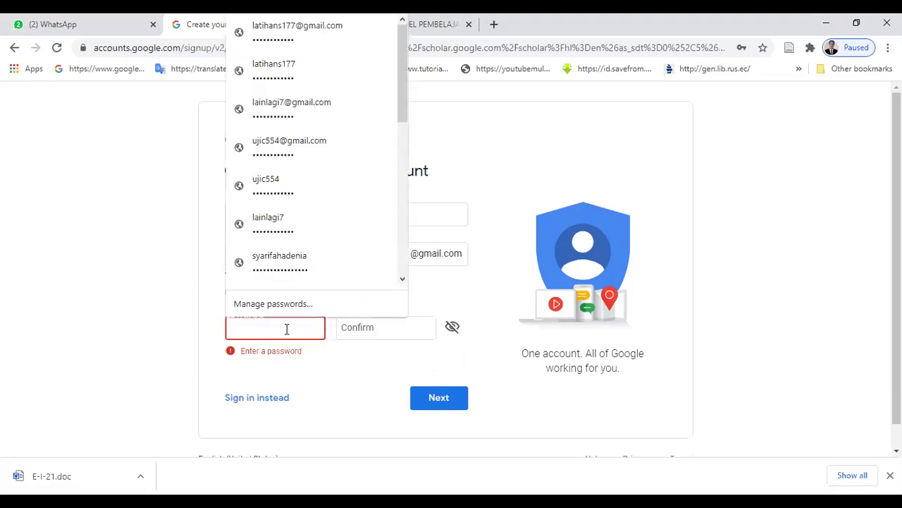
Step: Enter a nine-digit numeric password in both fields and submit; Google rejects it as too weak
left_click(131, 298)
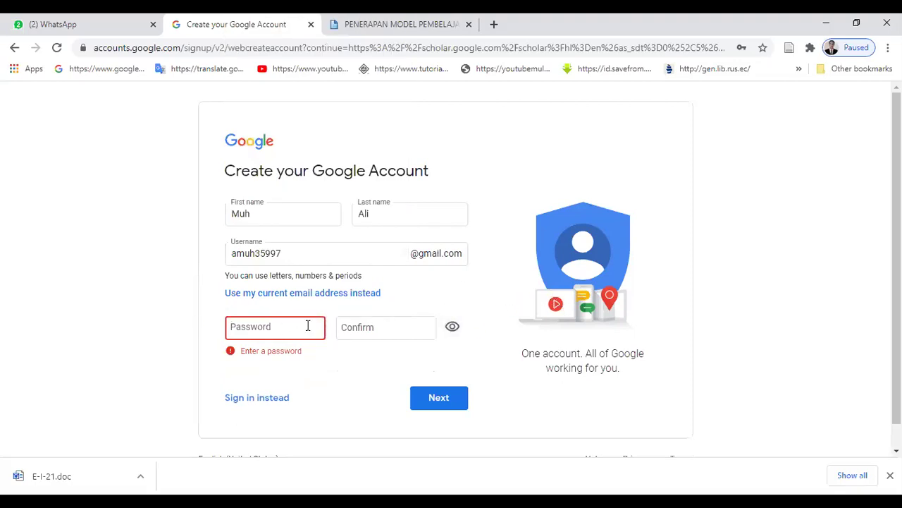
left_click(281, 331)
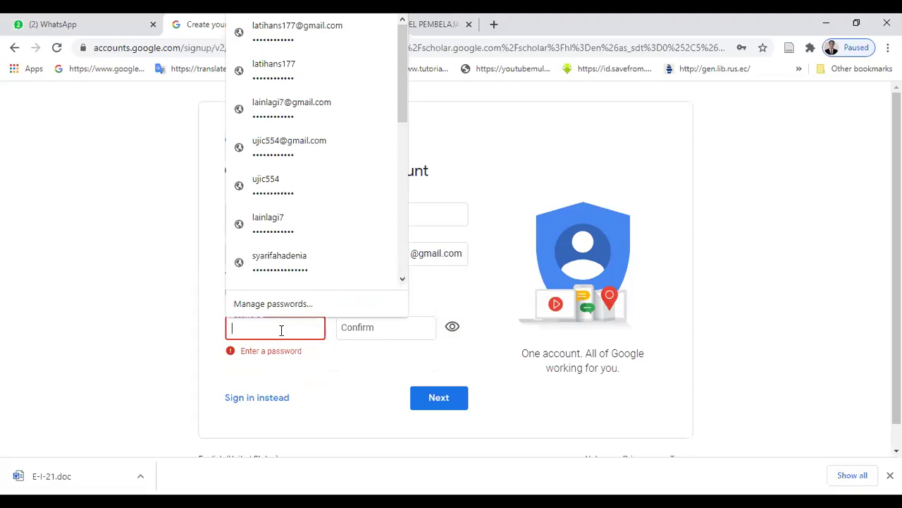
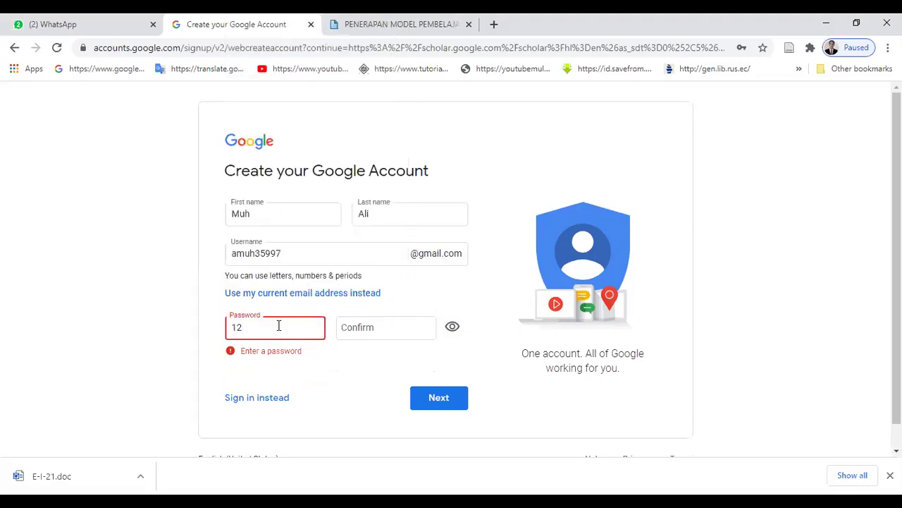
left_click(385, 326)
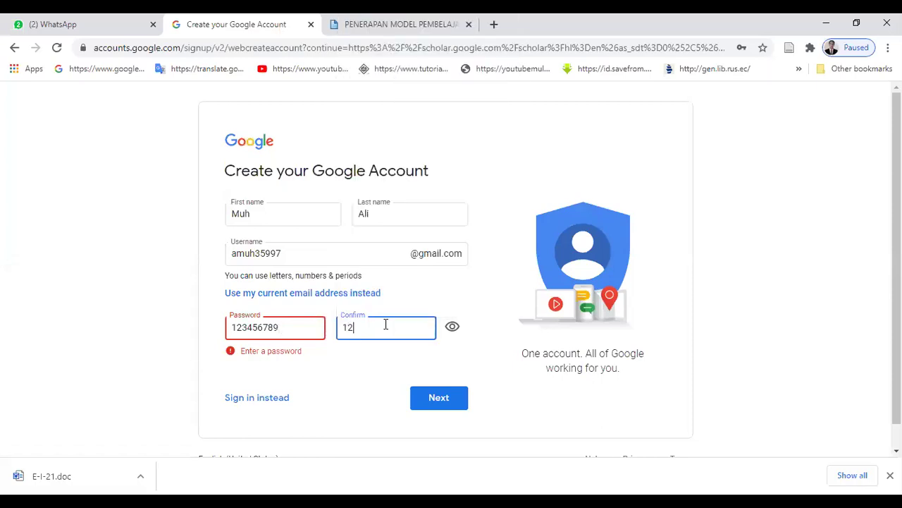
left_click(442, 400)
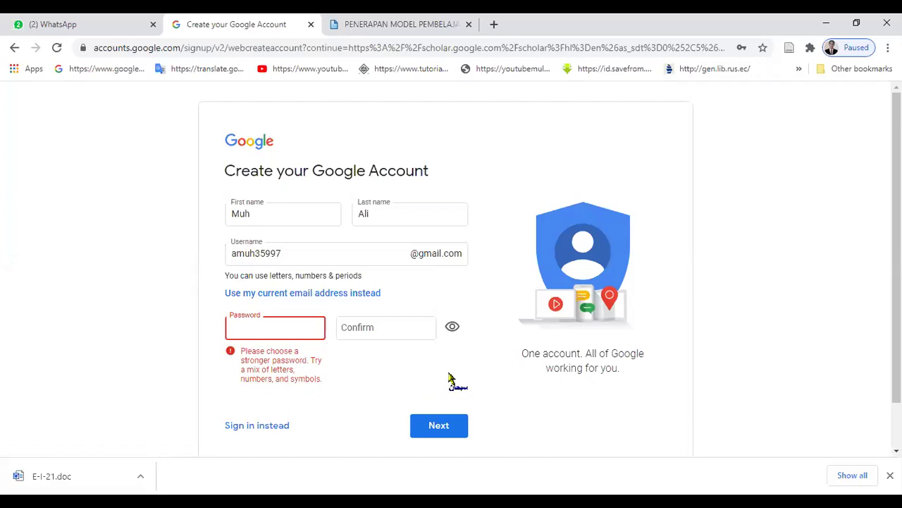
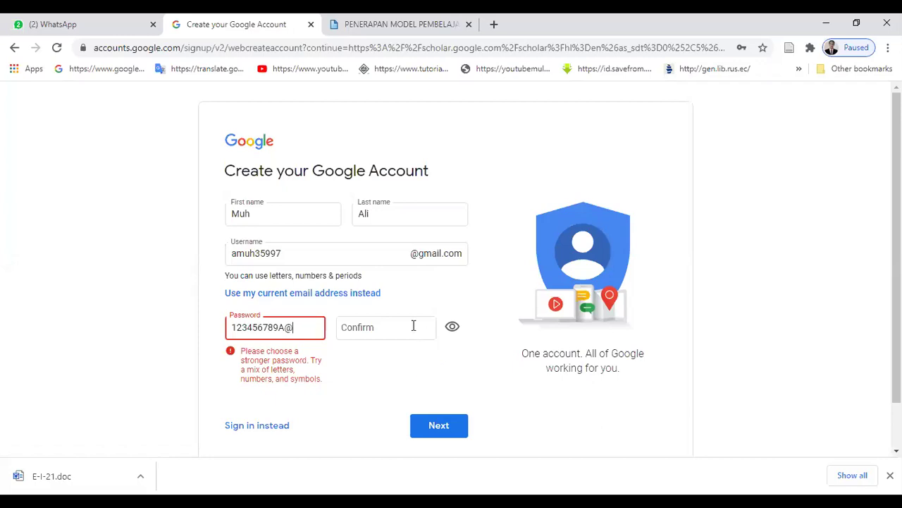
Step: Enter a stronger password with digits, a letter and a symbol in both fields and submit it
left_click(411, 324)
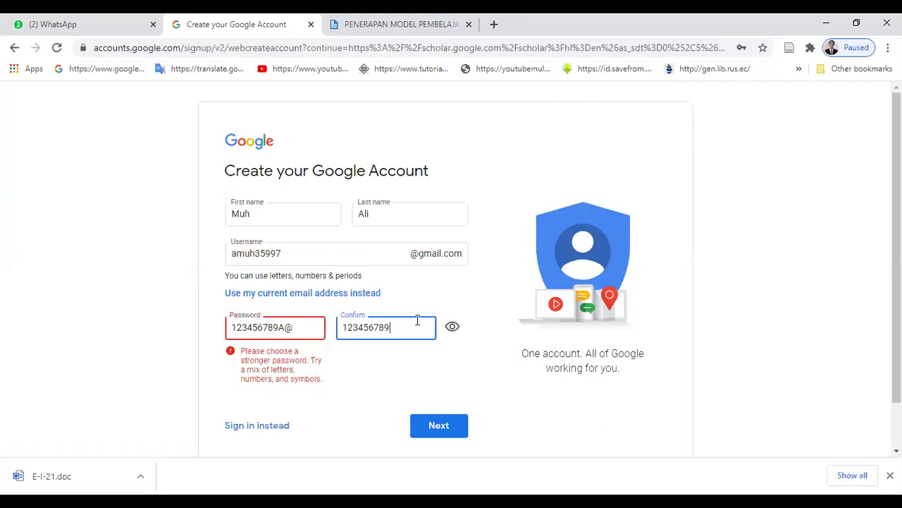
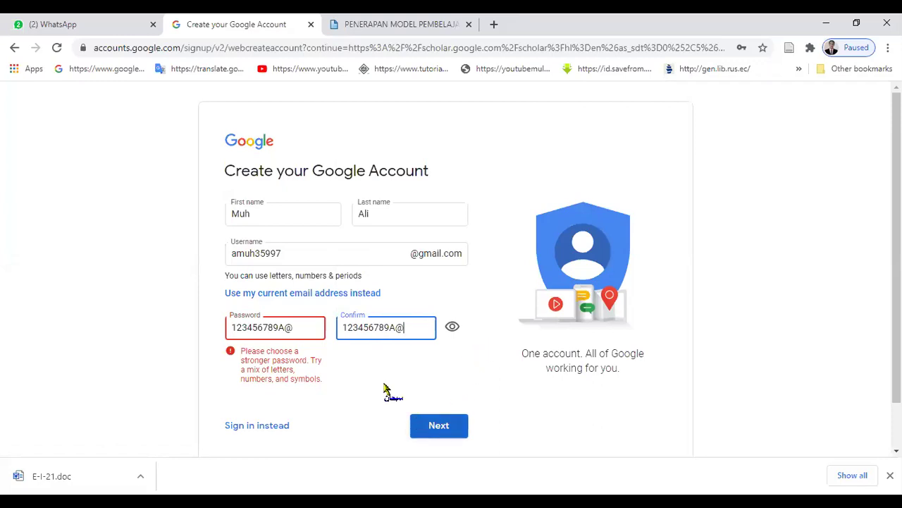
left_click(438, 424)
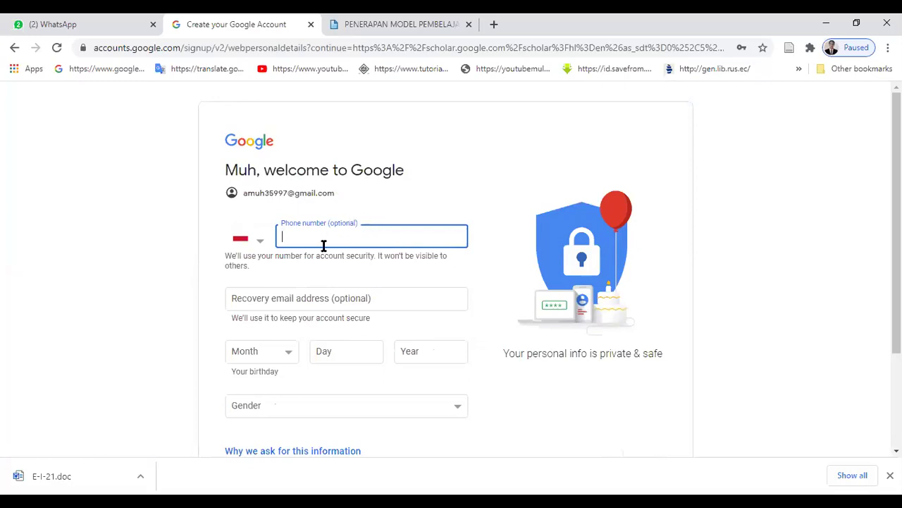
Step: Leave the phone number and recovery email fields blank
left_click(303, 296)
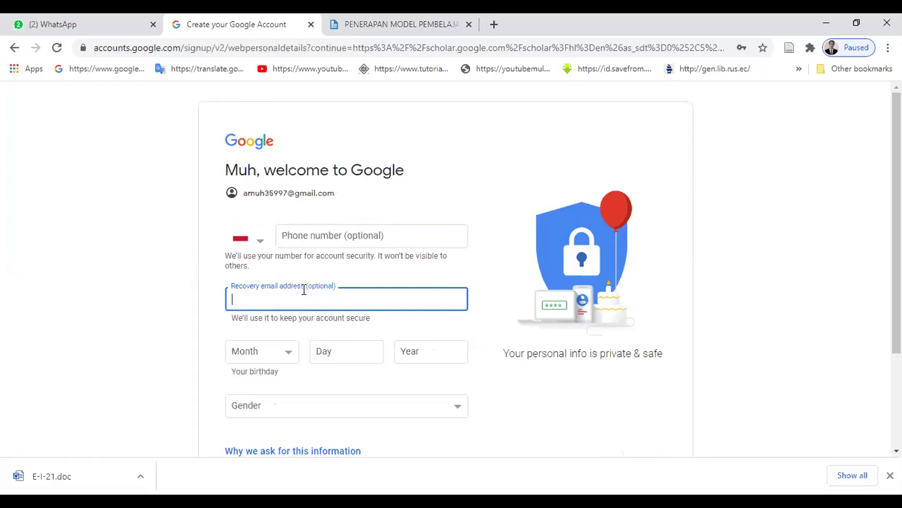
left_click(334, 236)
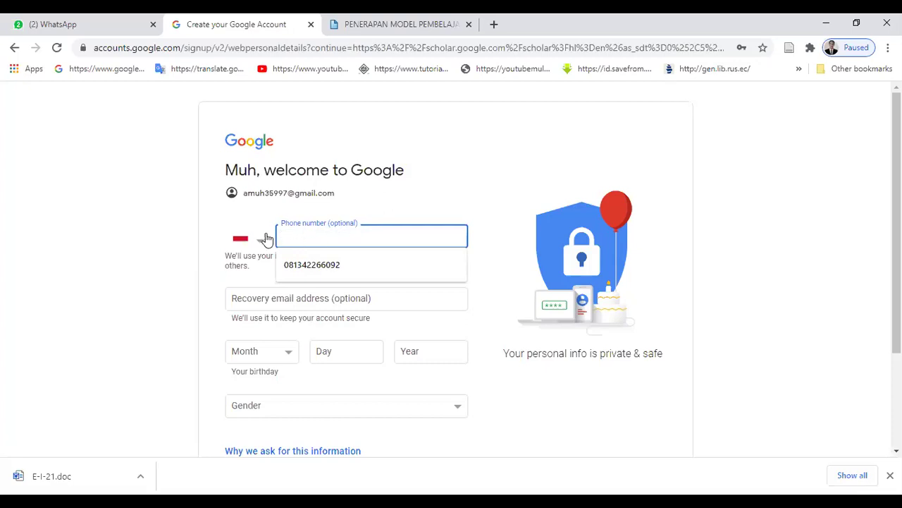
left_click(138, 262)
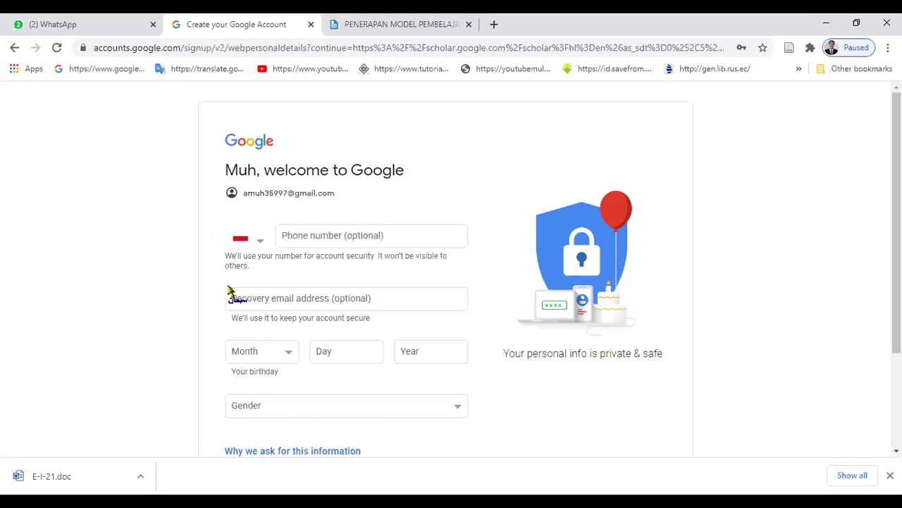
left_click(262, 296)
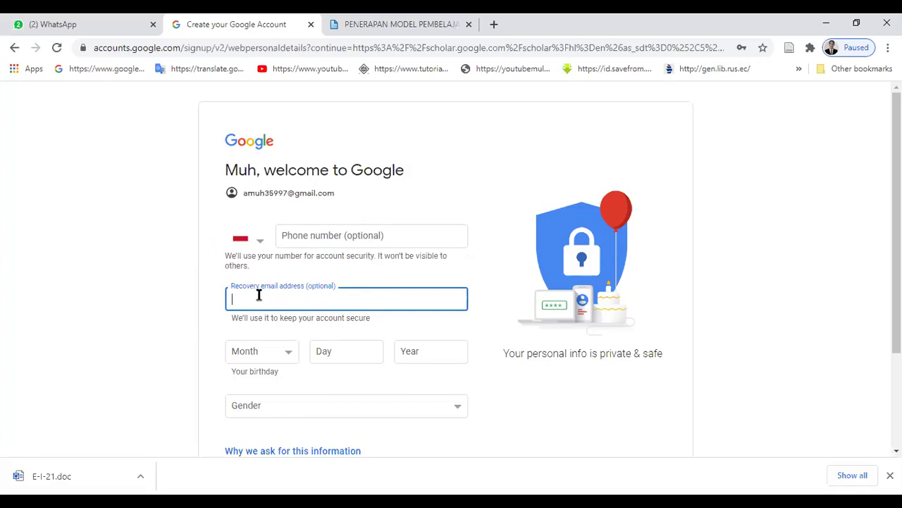
left_click(147, 310)
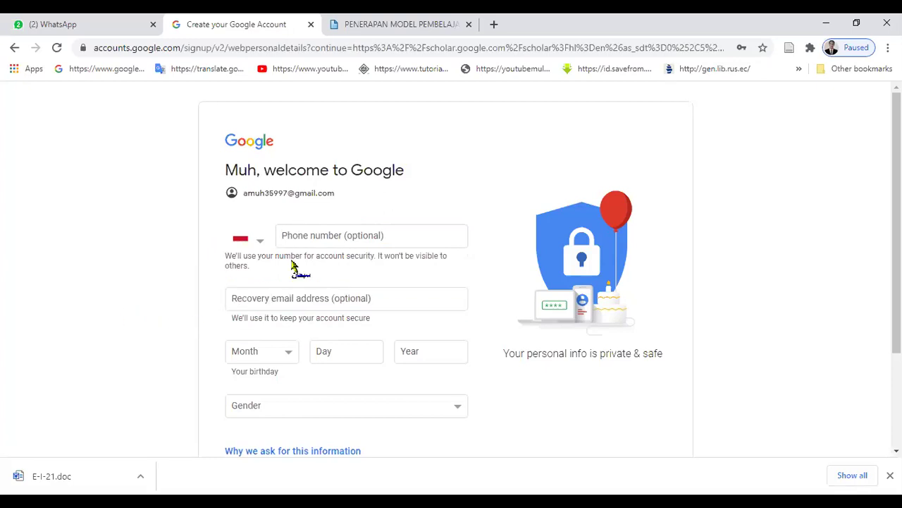
scroll(196, 310, "down", 1)
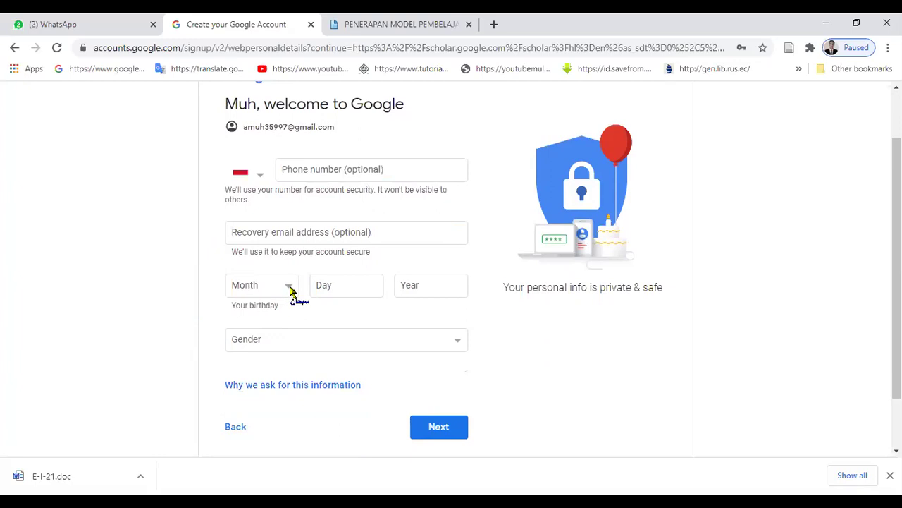
left_click(291, 291)
left_click(272, 304)
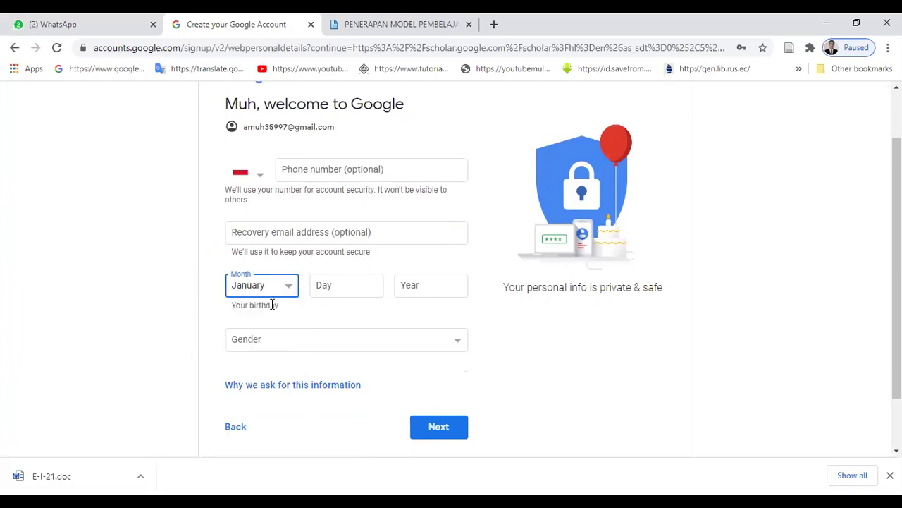
left_click(341, 285)
type("31")
left_click(425, 284)
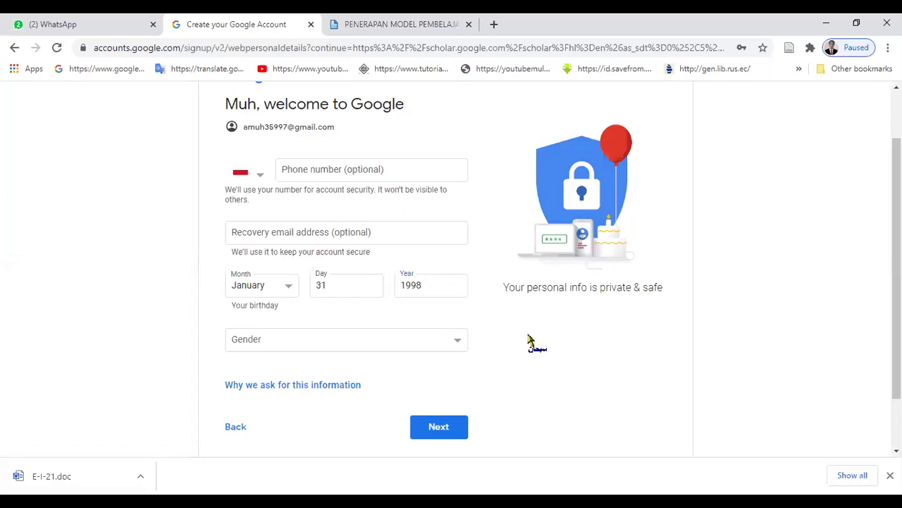
Step: Choose Male as the gender and submit the personal details
left_click(451, 349)
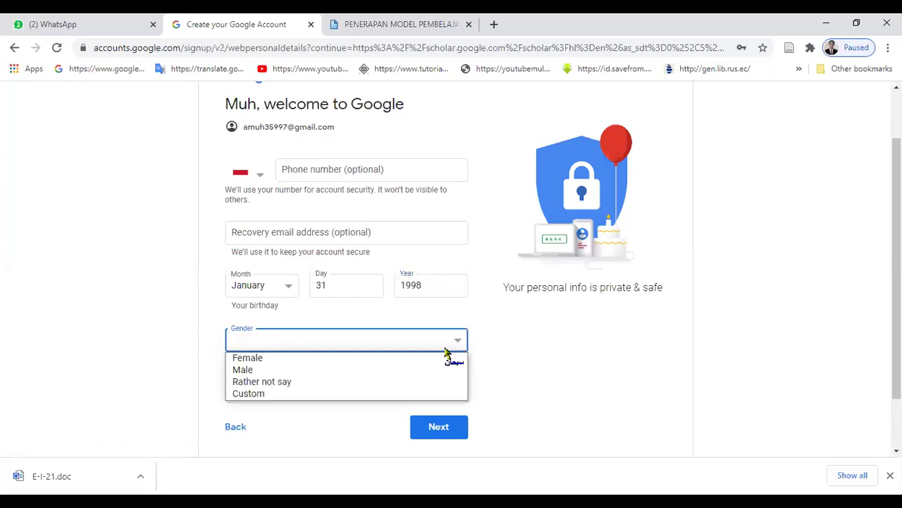
left_click(326, 370)
left_click(457, 344)
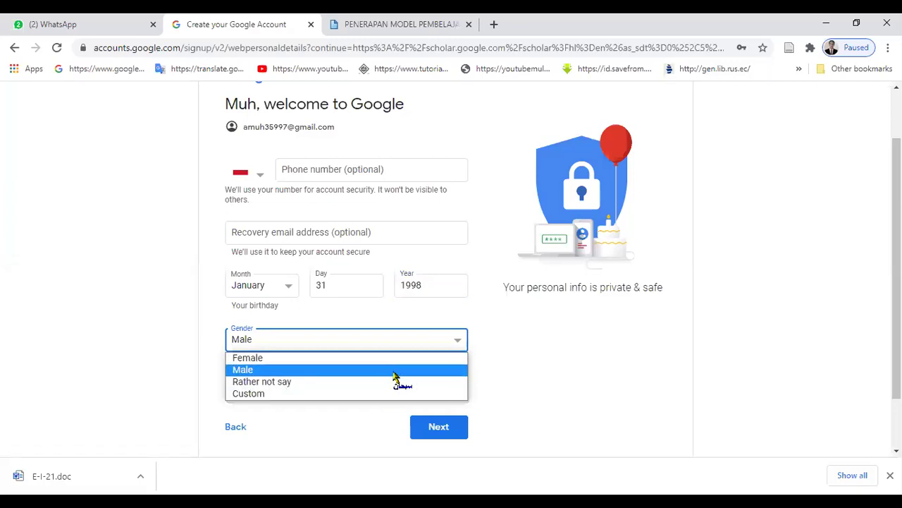
key("Up")
key("Up")
left_click(400, 372)
left_click(606, 364)
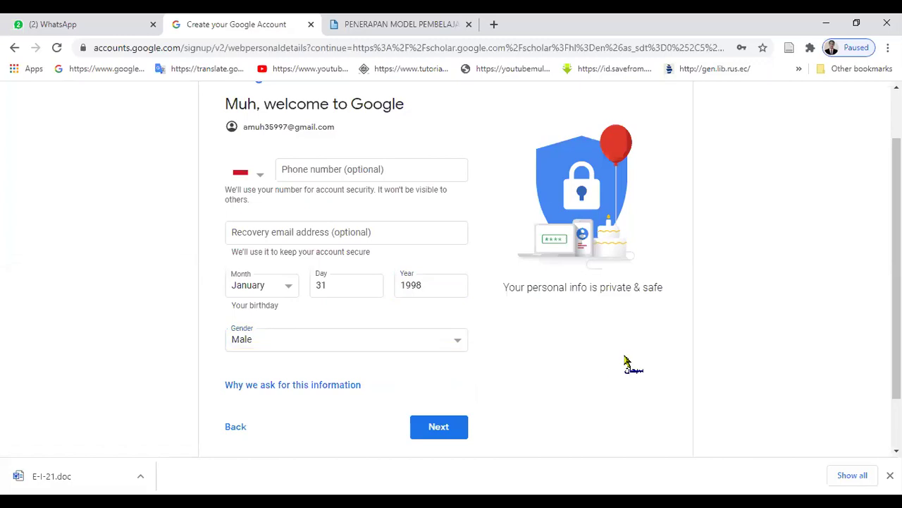
scroll(634, 362, "down", 1)
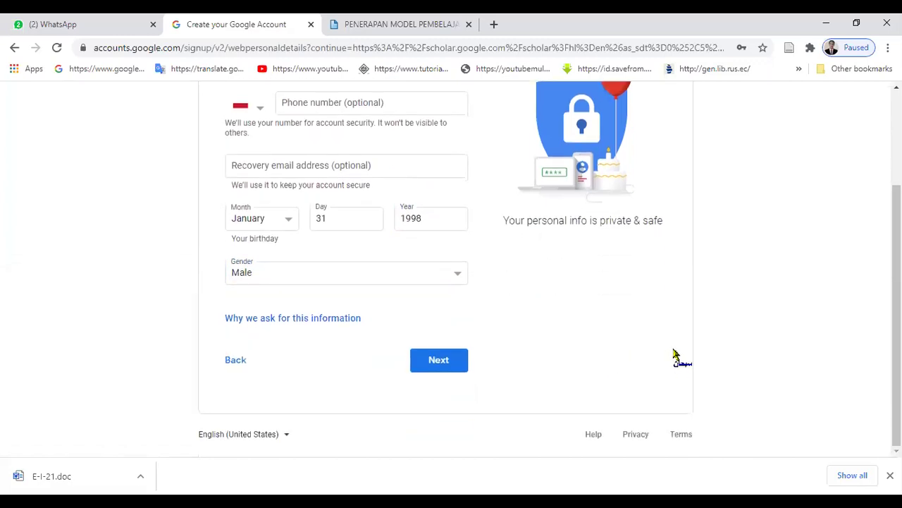
left_click(439, 360)
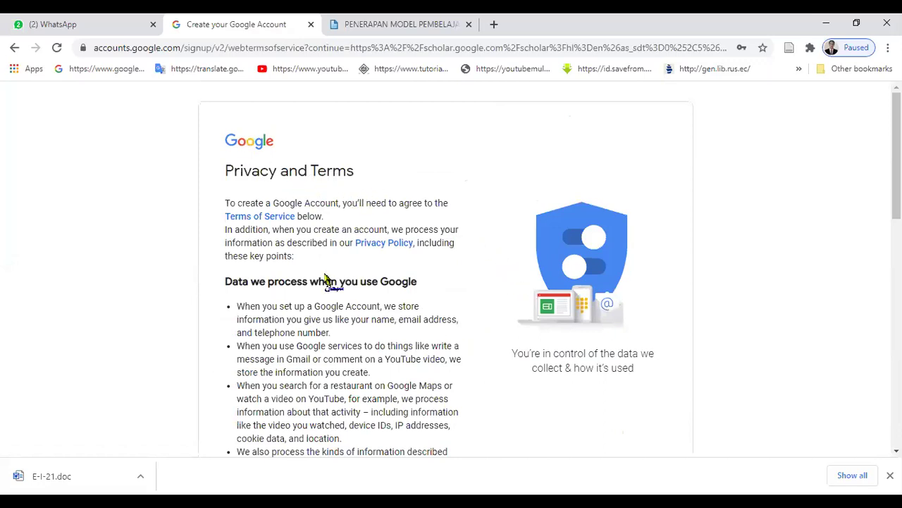
Step: Scroll through the Privacy and Terms page and agree to create the account
scroll(373, 285, "down", 5)
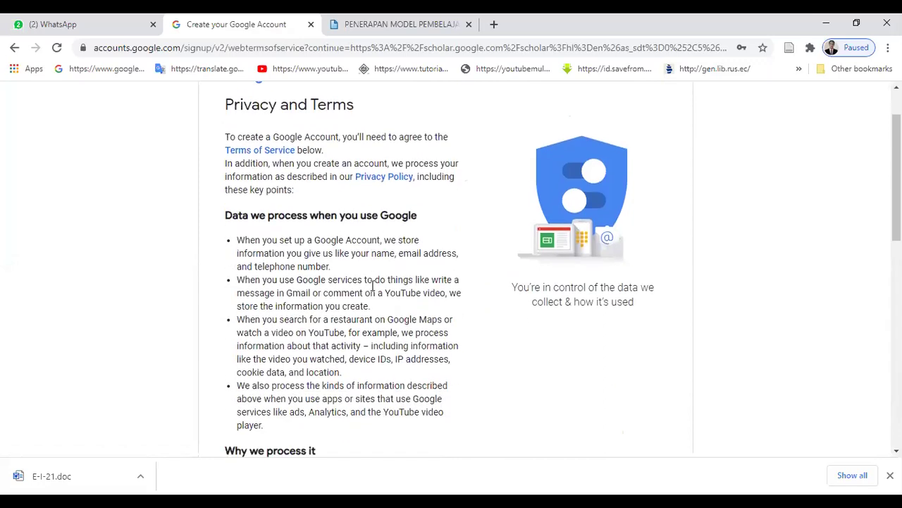
scroll(375, 290, "down", 5)
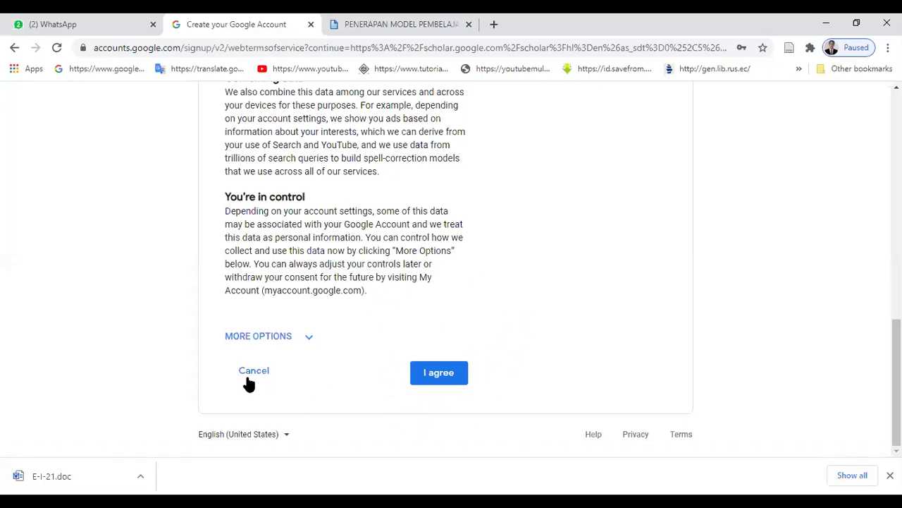
left_click(435, 373)
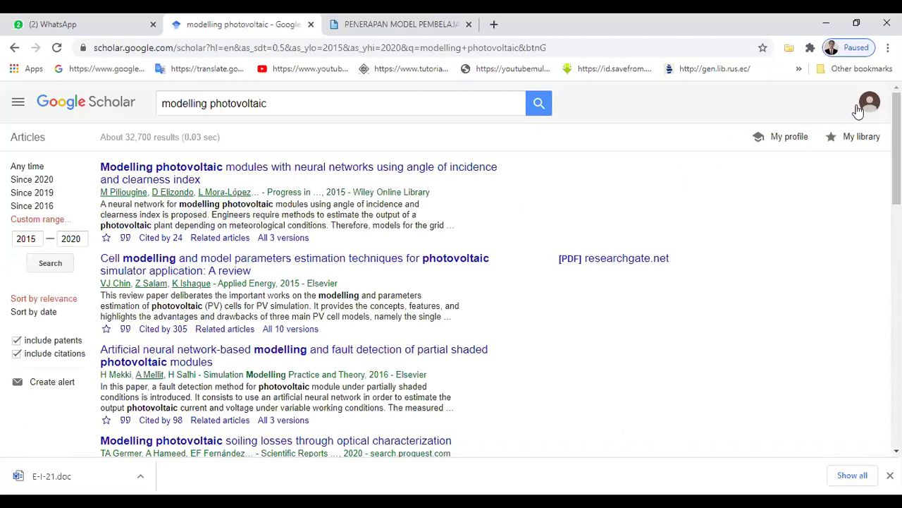
Step: Go to My profile from the Scholar page to begin a new author profile
left_click(871, 105)
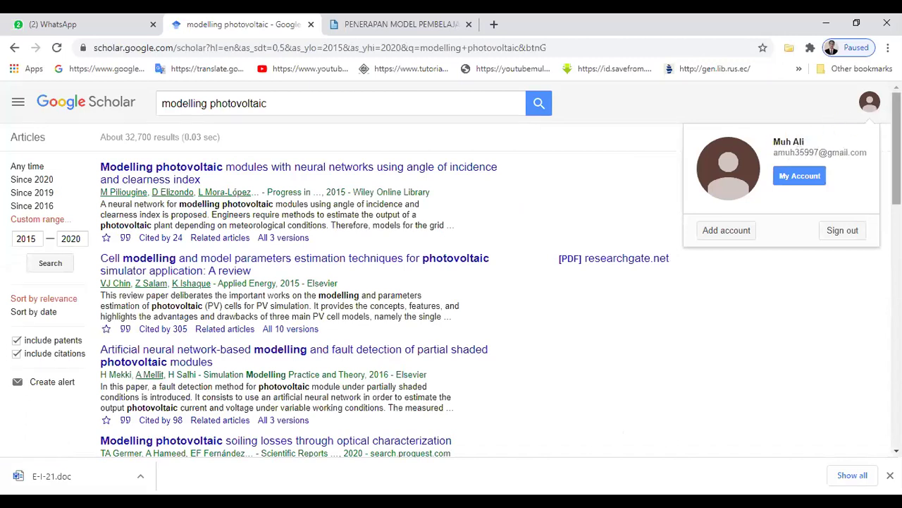
left_click(788, 100)
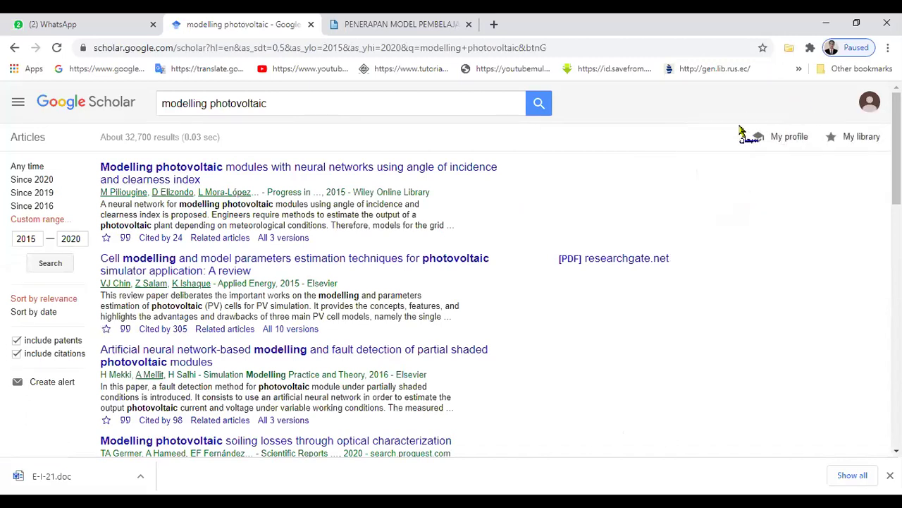
left_click(789, 137)
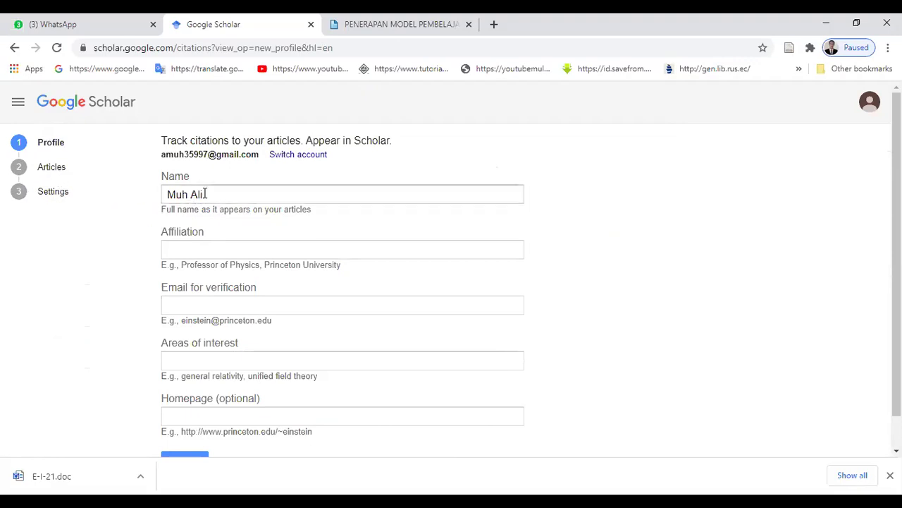
Step: Leave the affiliation and verification e-mail fields blank, dismissing the saved e-mail suggestion
left_click(191, 252)
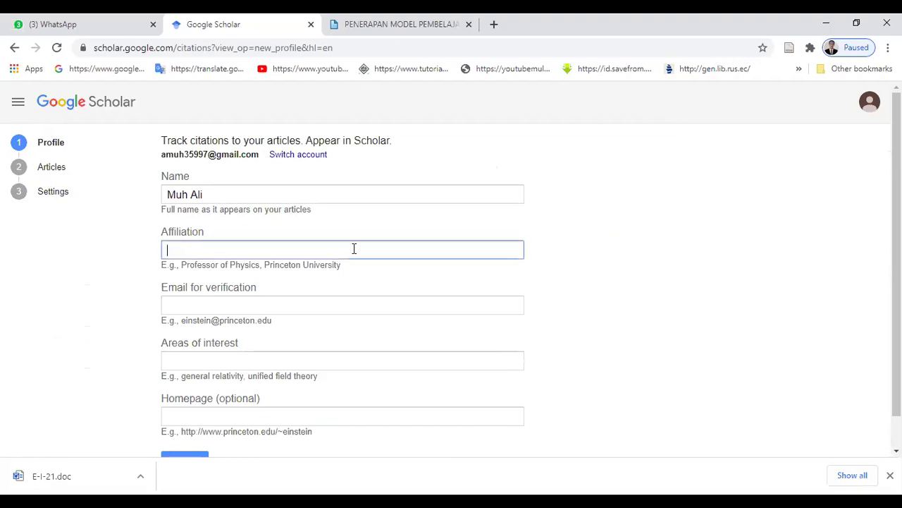
scroll(642, 215, "down", 1)
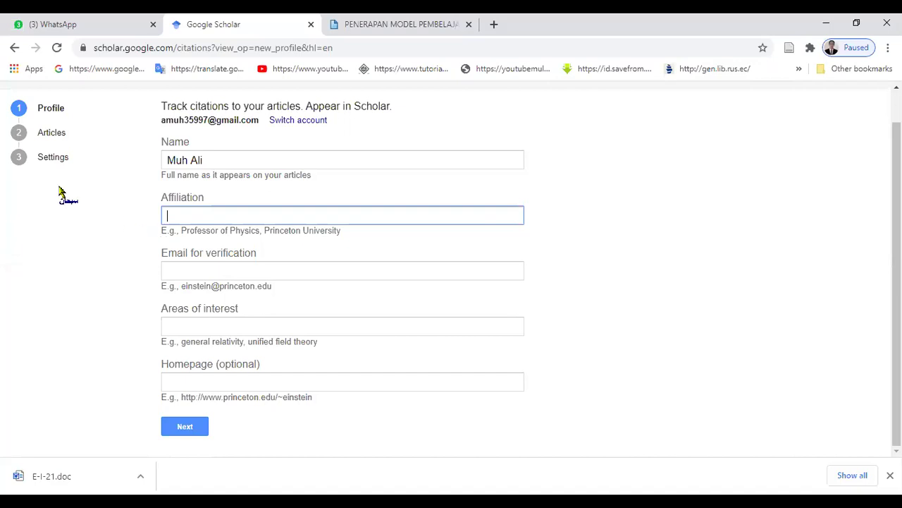
left_click(209, 266)
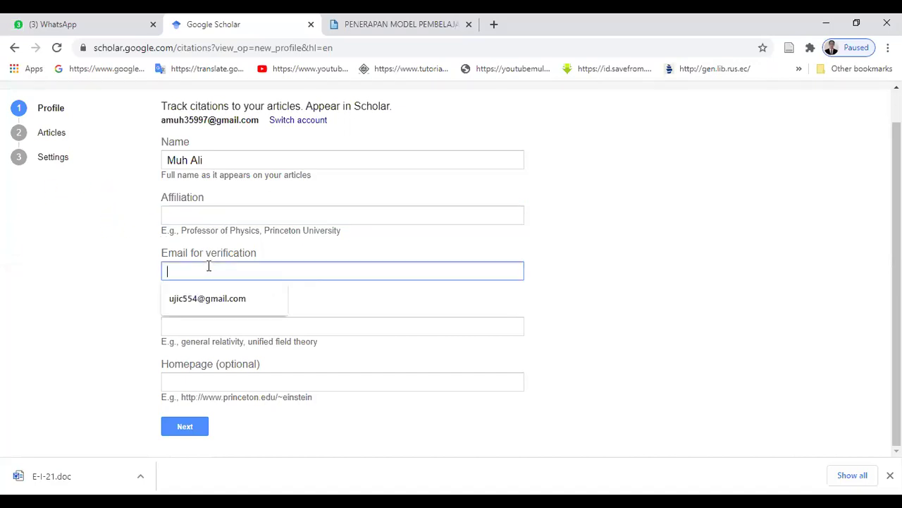
left_click(122, 270)
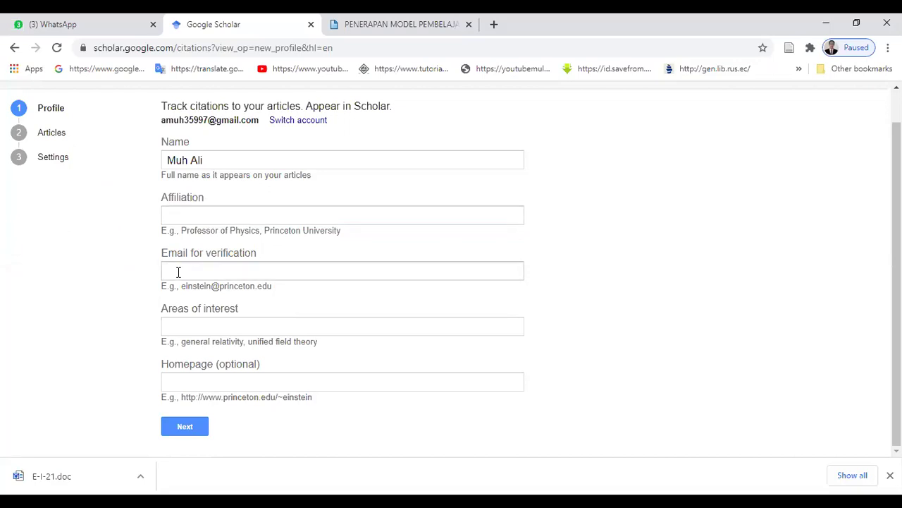
Step: Enter Pendidikan Fisika as the area of interest and submit the profile details
left_click(183, 320)
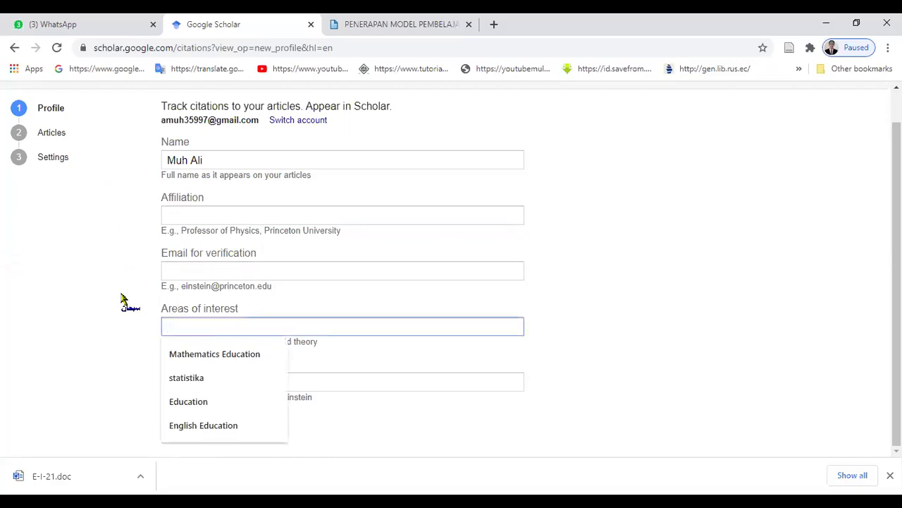
left_click(136, 311)
left_click(174, 322)
type("Pendidikan Fisika")
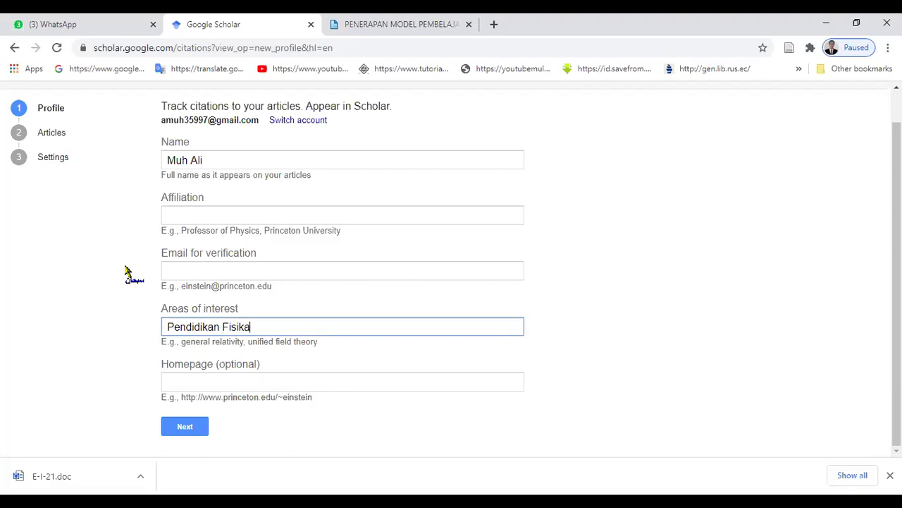
left_click(492, 125)
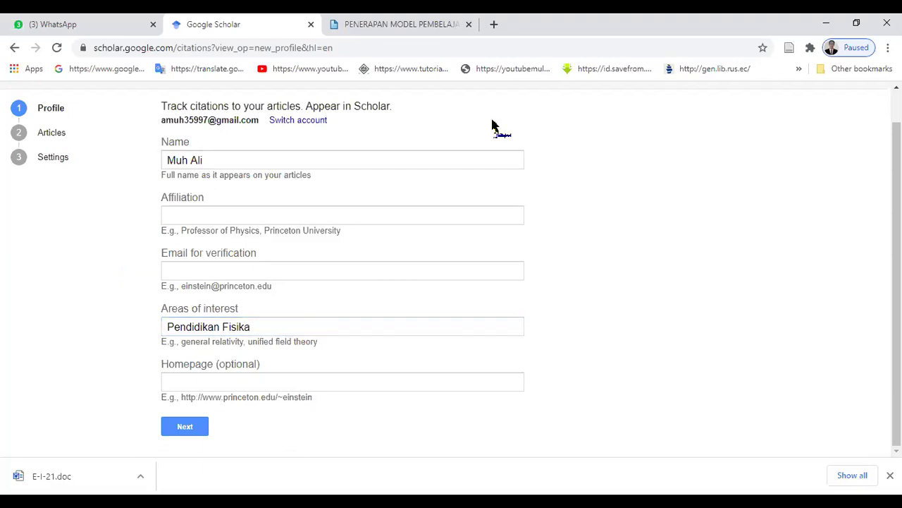
left_click(457, 386)
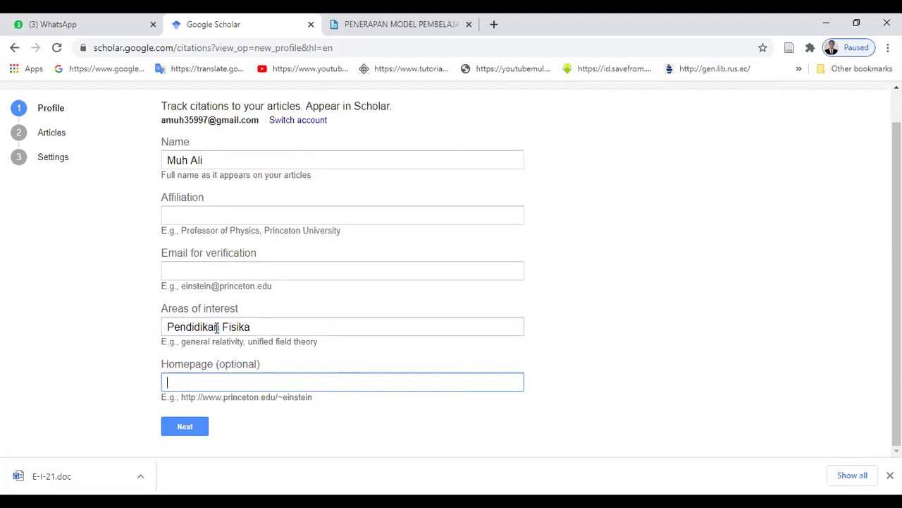
left_click(195, 431)
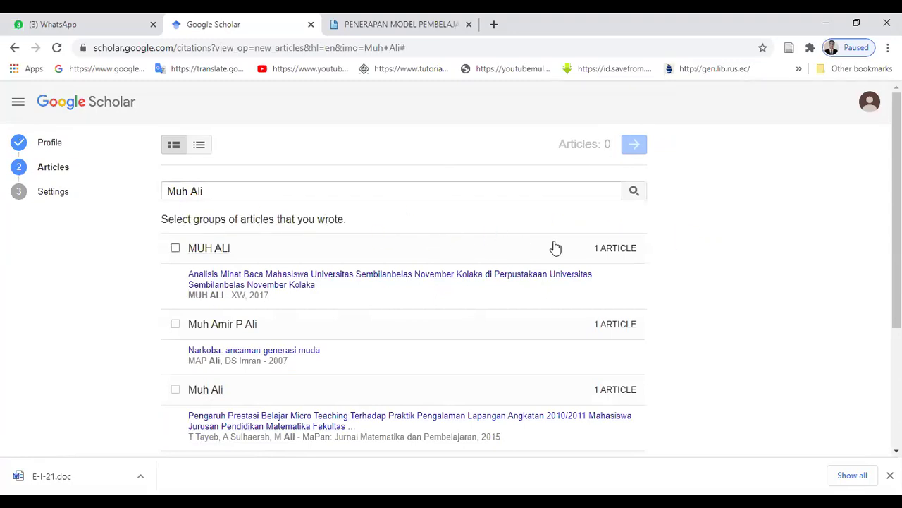
Step: Select the author group with the 2017 Kolaka reading-interest article (1 article) and continue
scroll(666, 290, "down", 1)
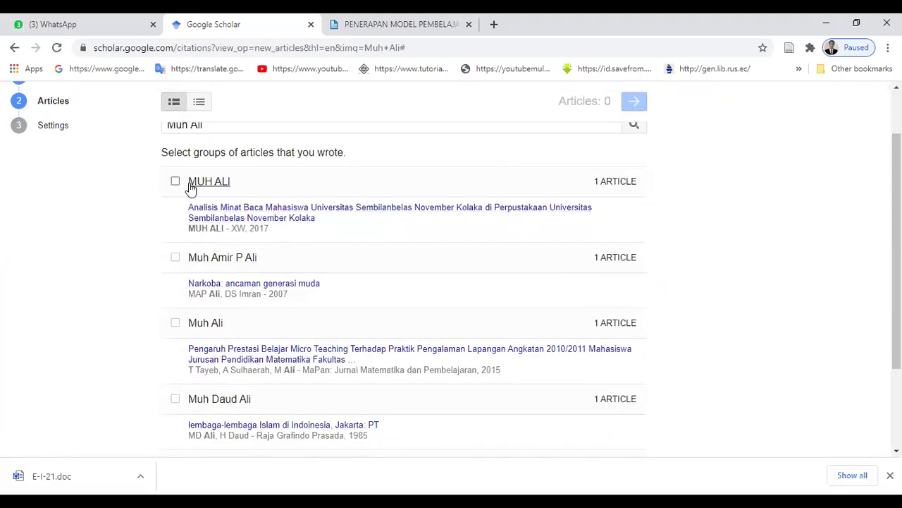
scroll(580, 250, "down", 1)
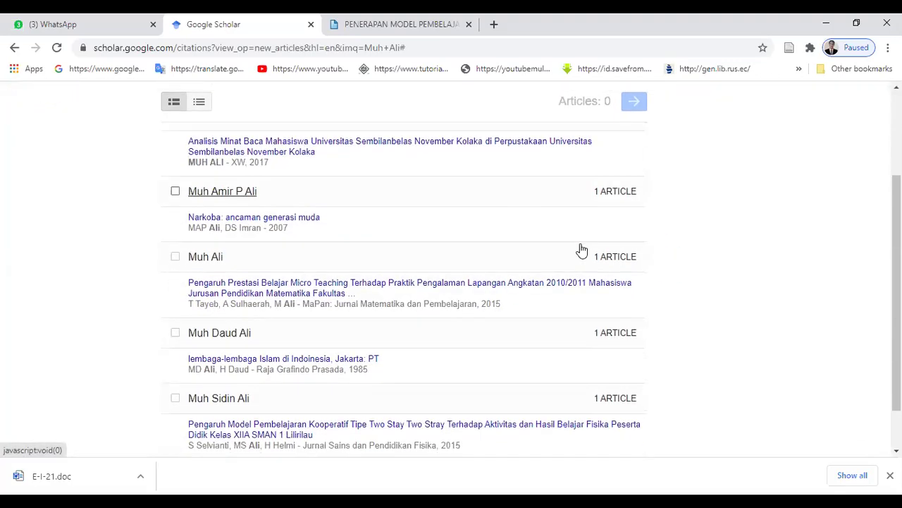
scroll(594, 251, "up", 2)
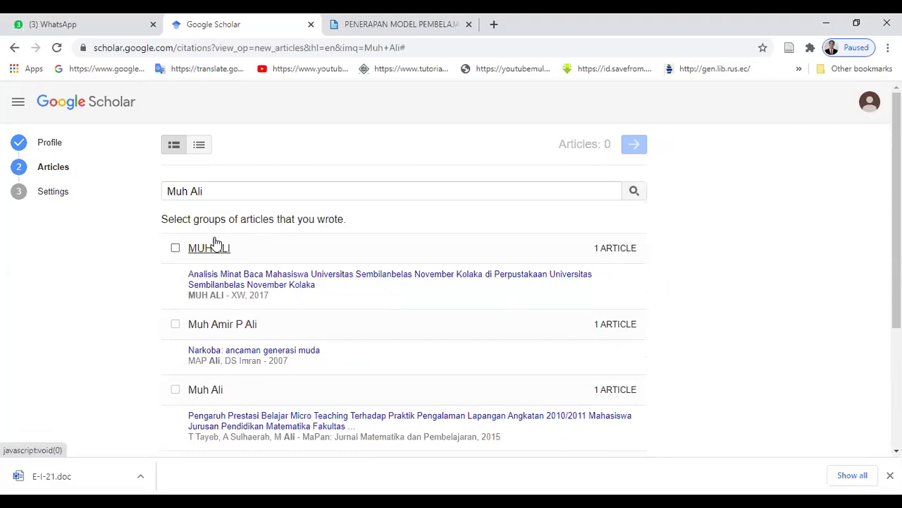
left_click(175, 251)
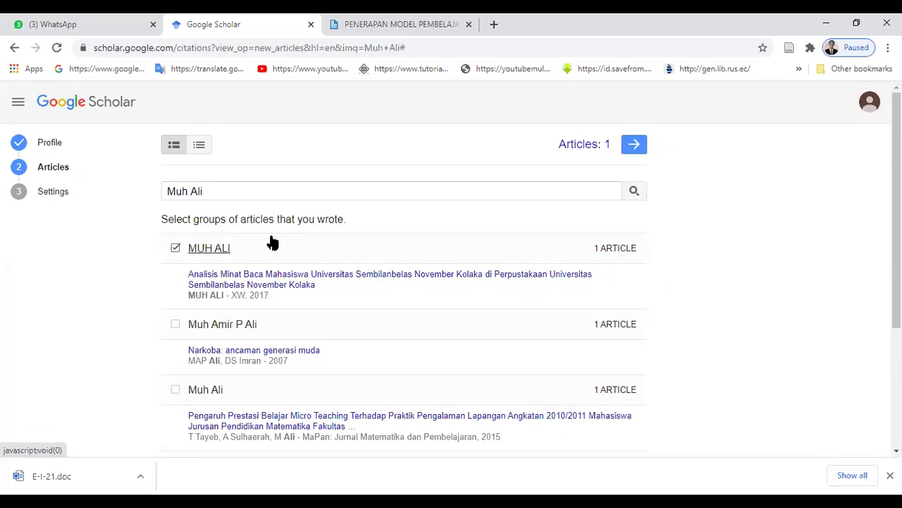
left_click(176, 249)
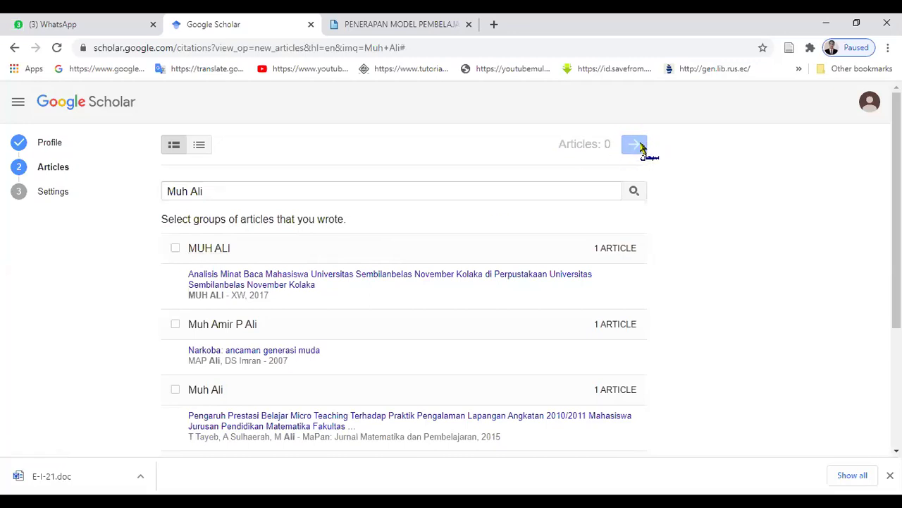
left_click(175, 249)
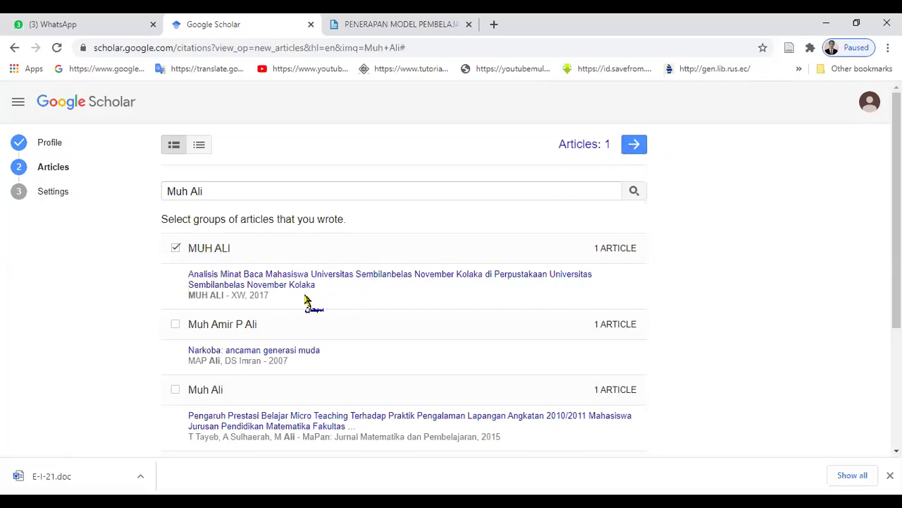
left_click(634, 146)
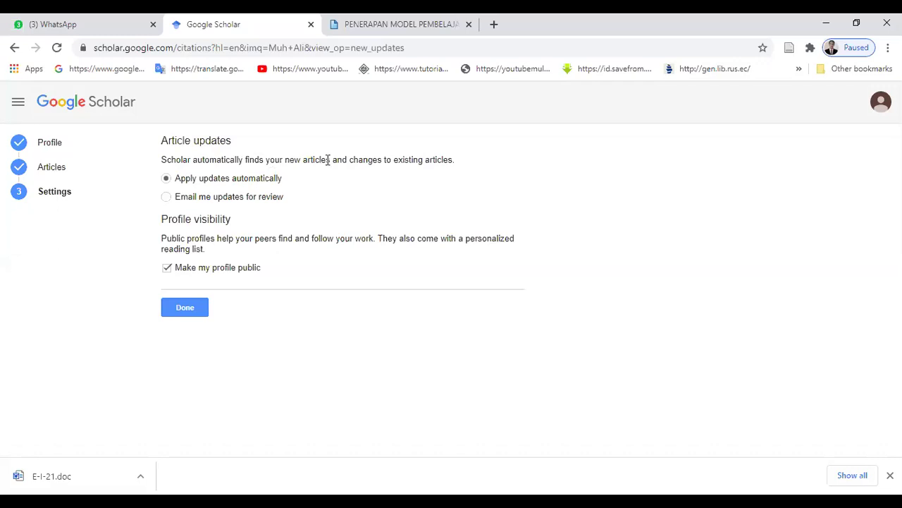
Step: Keep automatic article updates and leave Make my profile public ticked
left_click_drag(329, 161, 464, 167)
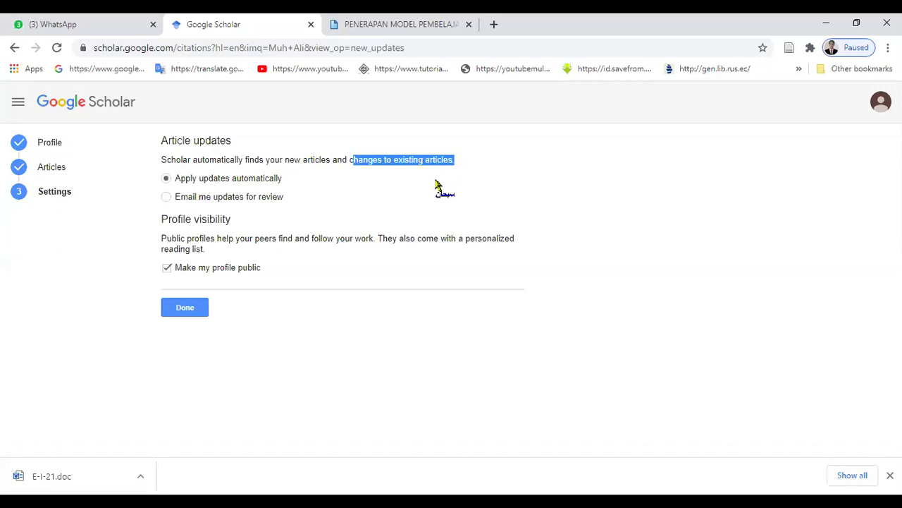
left_click(437, 184)
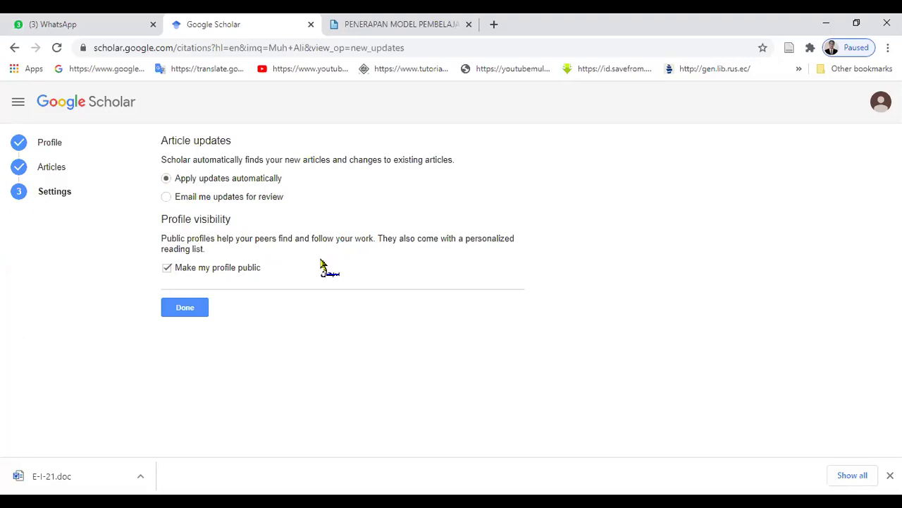
left_click(166, 275)
left_click(164, 275)
left_click(166, 275)
left_click(166, 275)
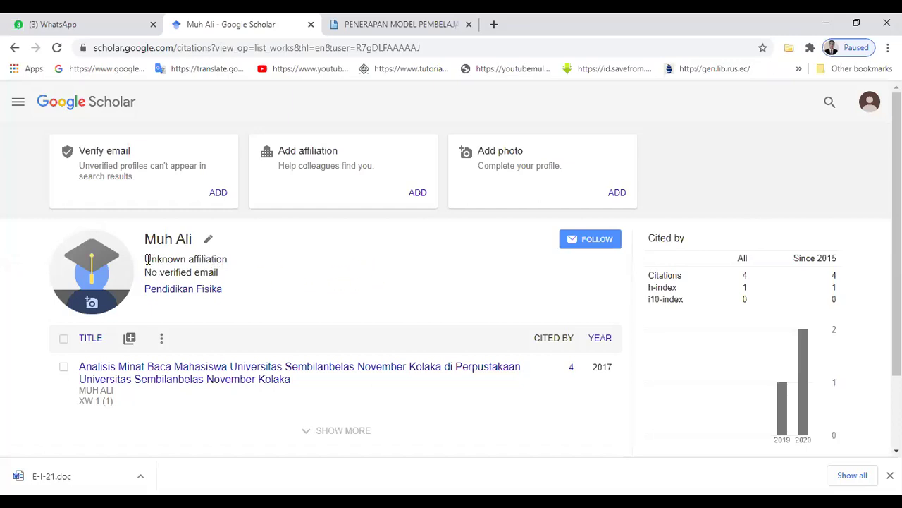
Step: Review the profile's Unknown affiliation and No verified email lines, then start uploading a profile photo
triple_click(185, 259)
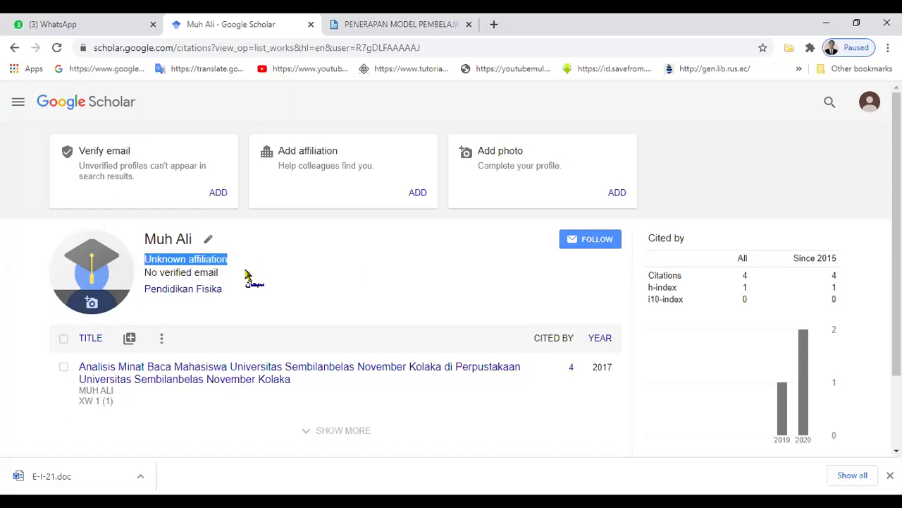
left_click(246, 275)
triple_click(149, 272)
left_click(277, 284)
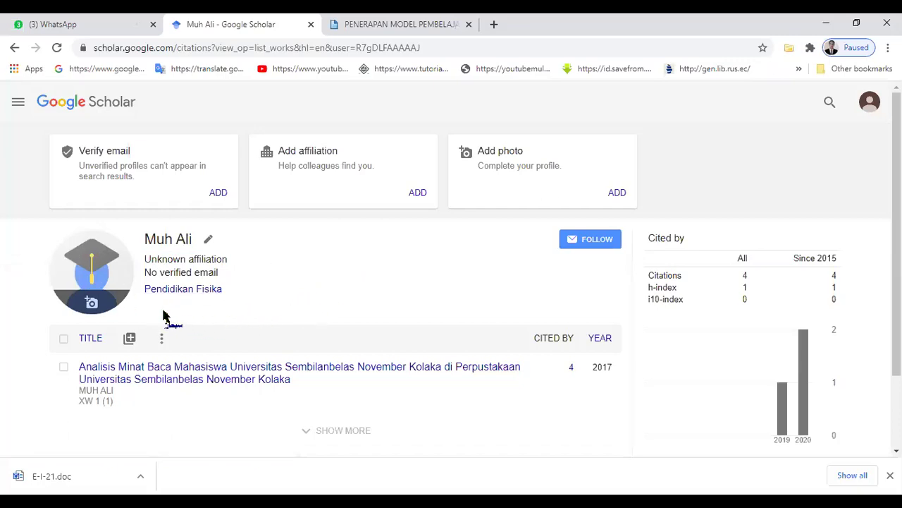
left_click(94, 304)
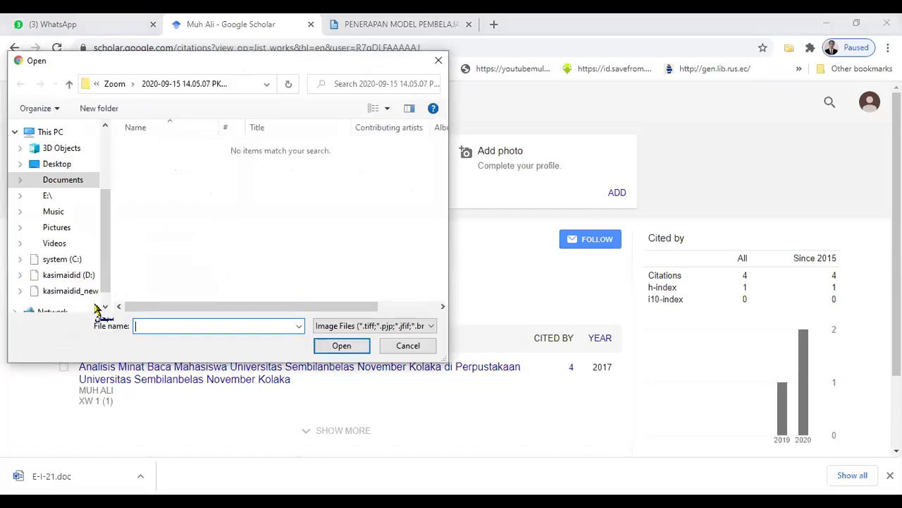
left_click(57, 233)
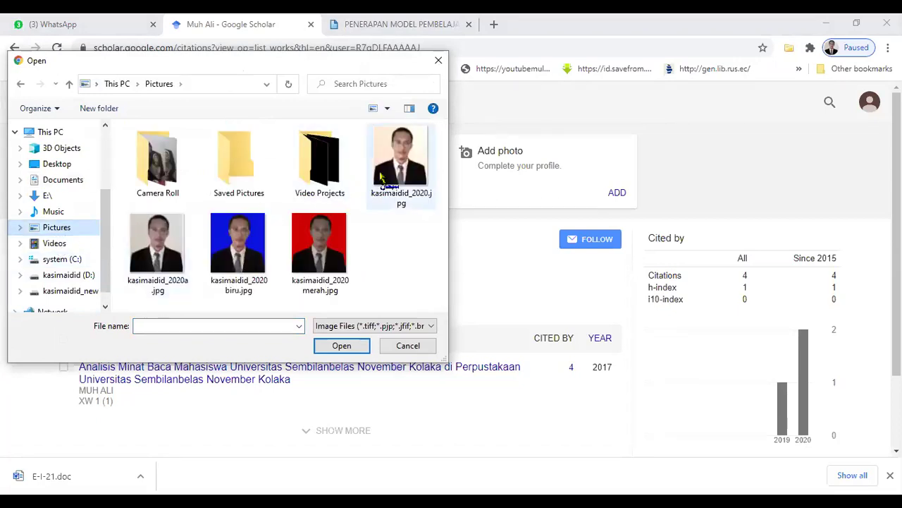
left_click(381, 176)
left_click(346, 345)
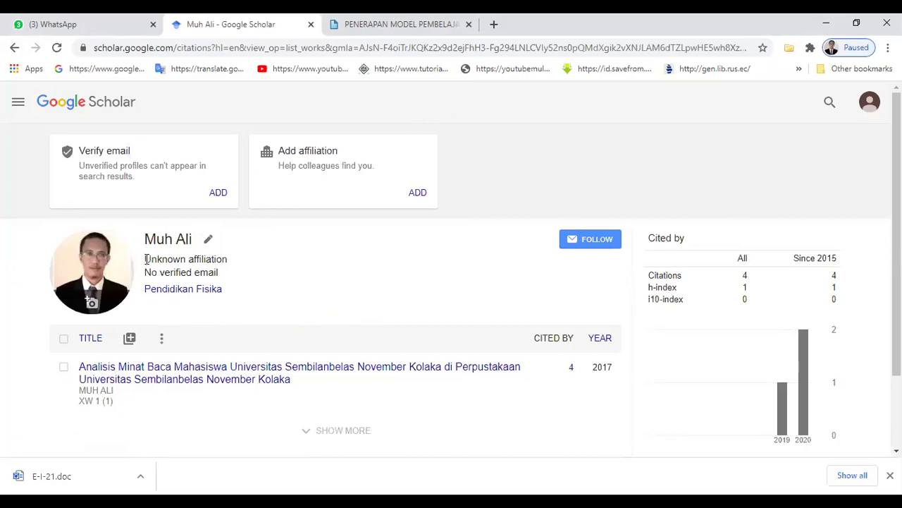
left_click_drag(145, 259, 228, 277)
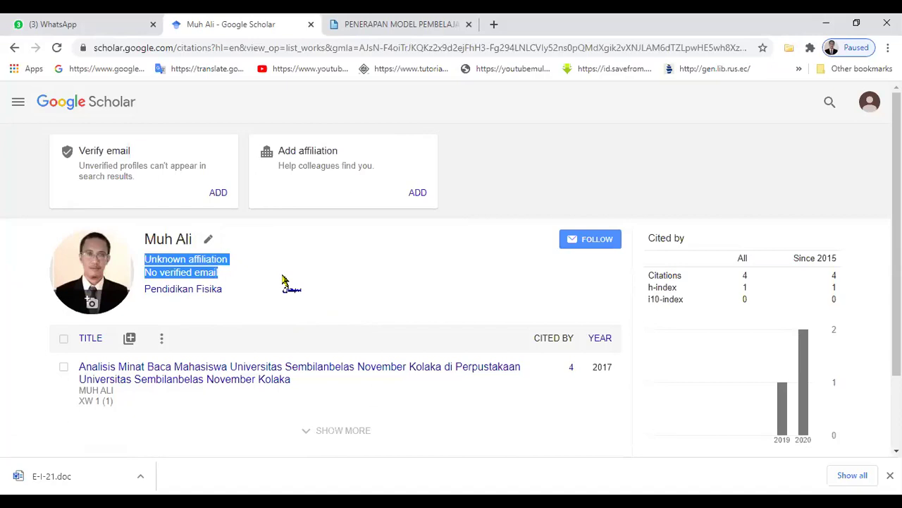
left_click(276, 245)
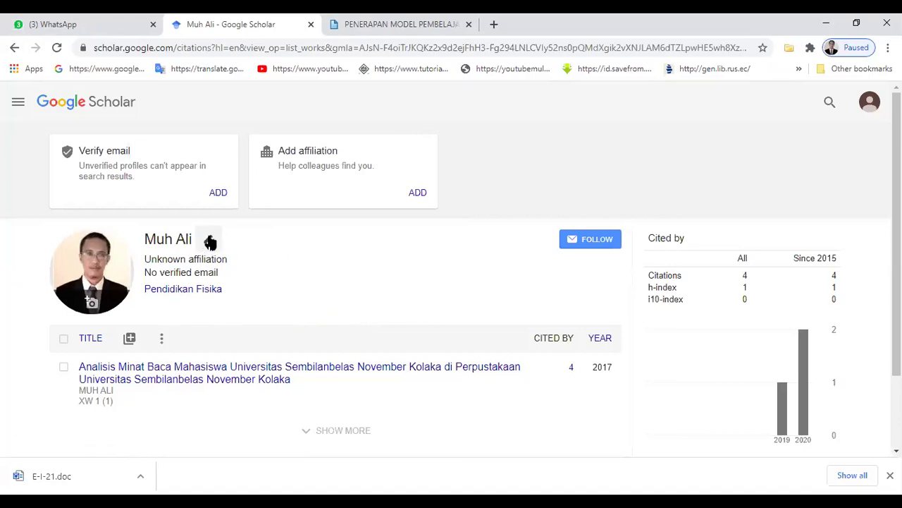
Step: Enter UNIVERSITAS NEGERI MAKASSAR as the profile affiliation
left_click(210, 241)
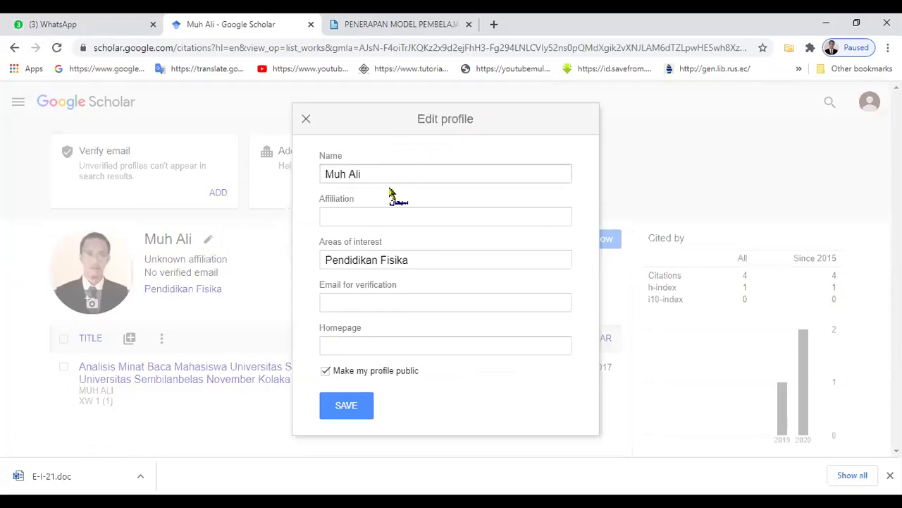
left_click(353, 216)
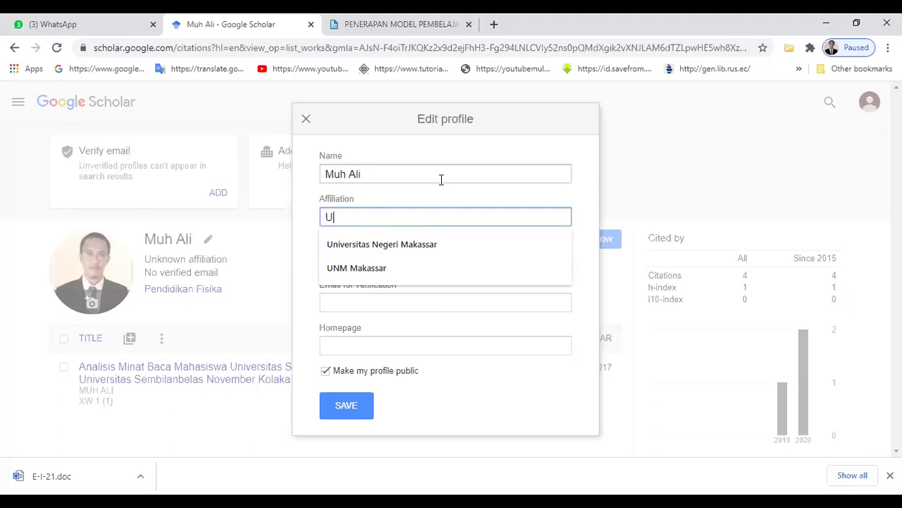
type("UNIVERSITAS NEGERI")
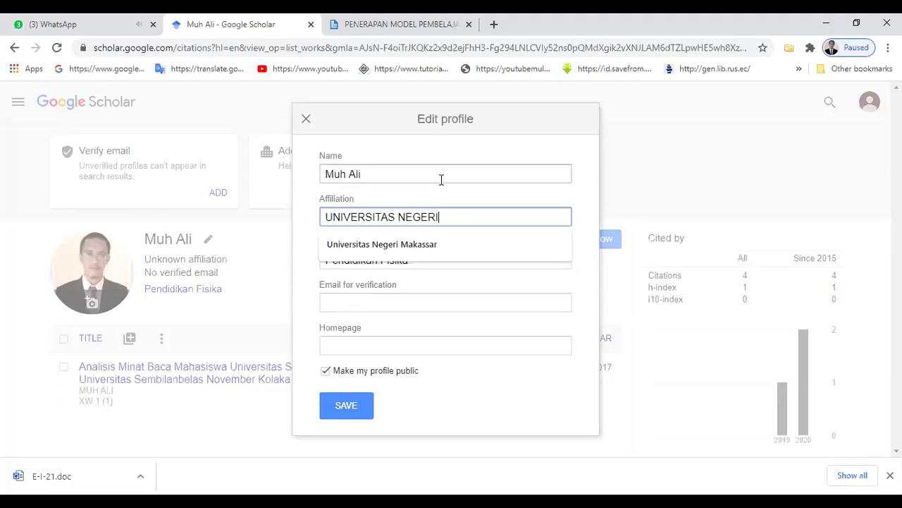
type("SSAR")
left_click(579, 207)
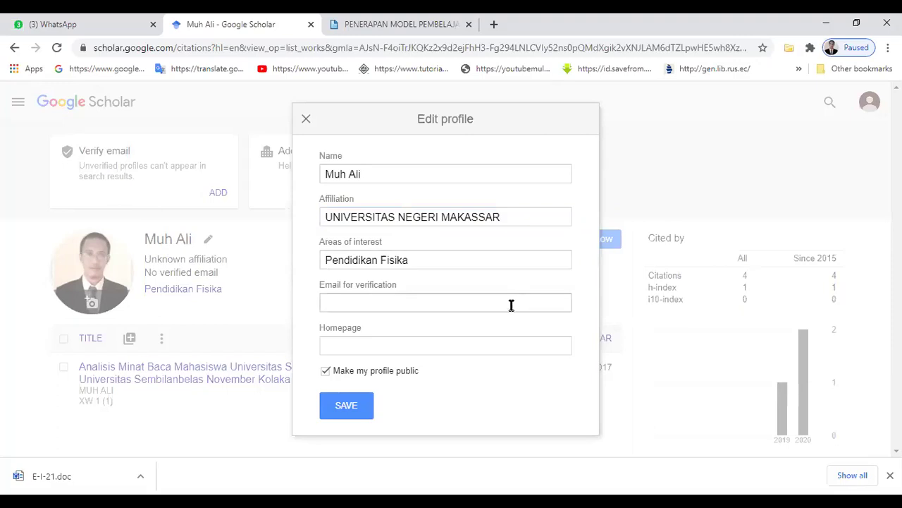
Step: Fill in the unm.ac.id university email for verification and save the profile
left_click(427, 304)
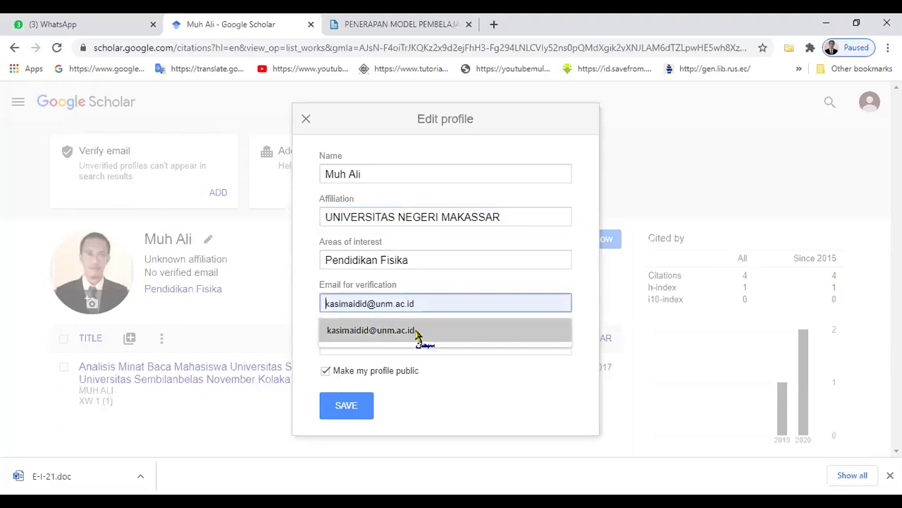
left_click(425, 331)
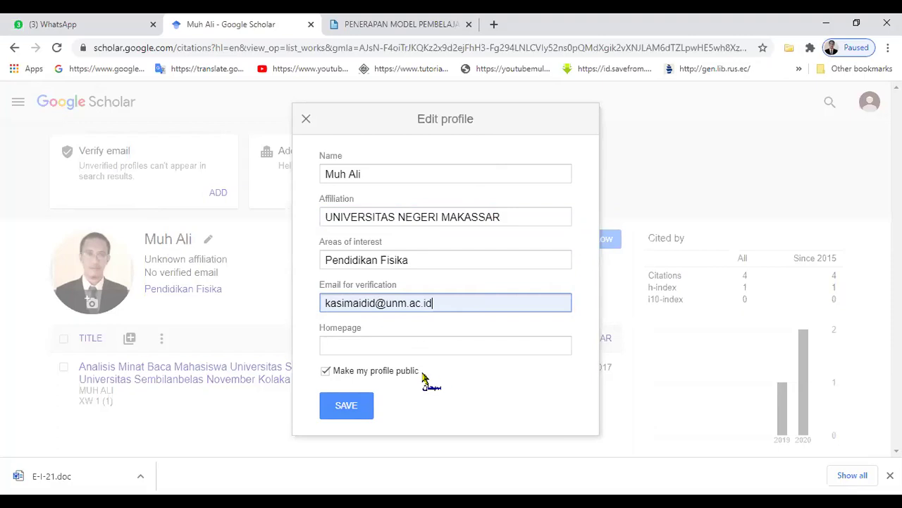
left_click(347, 406)
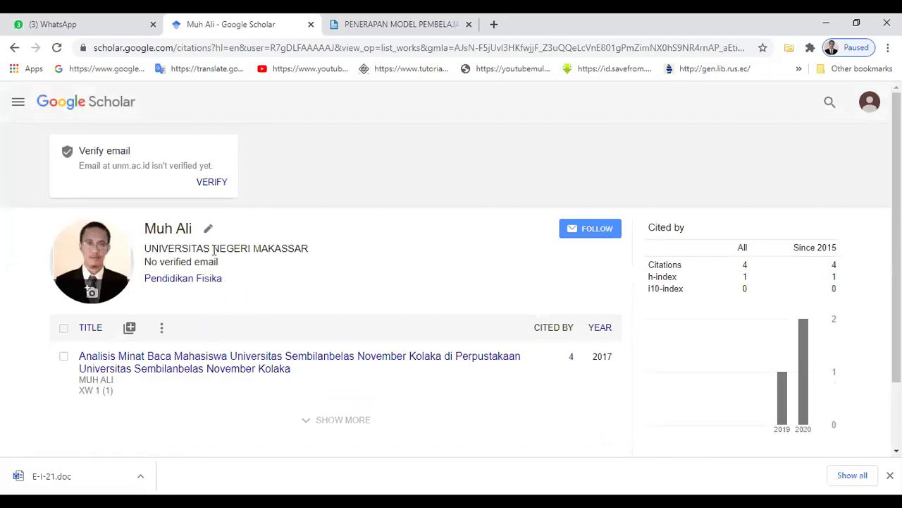
Step: Note the unverified email status, then load the Google homepage in a new tab
left_click_drag(145, 263, 166, 265)
left_click(178, 265)
left_click(495, 27)
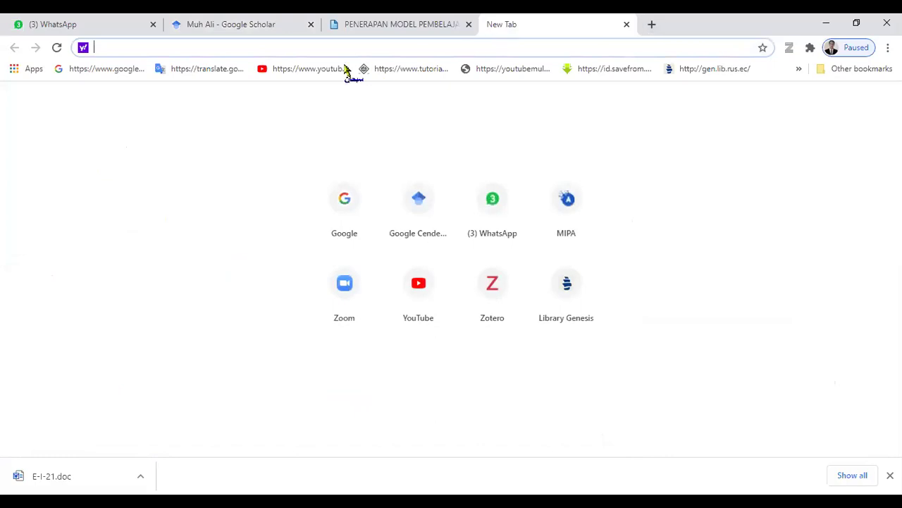
left_click(118, 70)
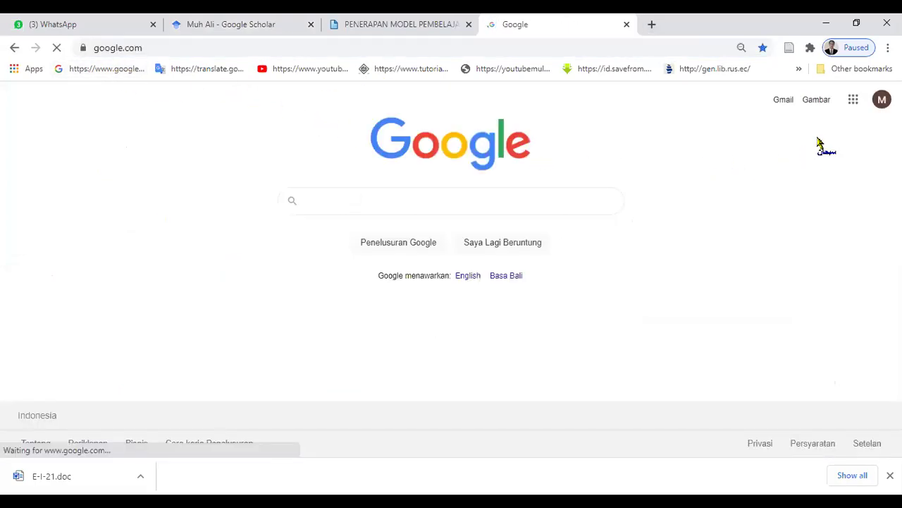
Step: Sign in to the UNM university account from the account switcher, completing re-verification
left_click(881, 103)
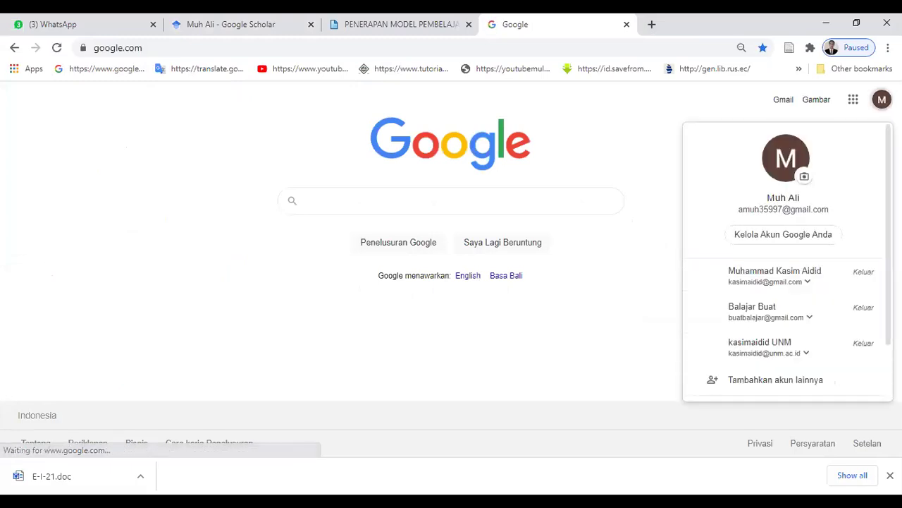
left_click(767, 354)
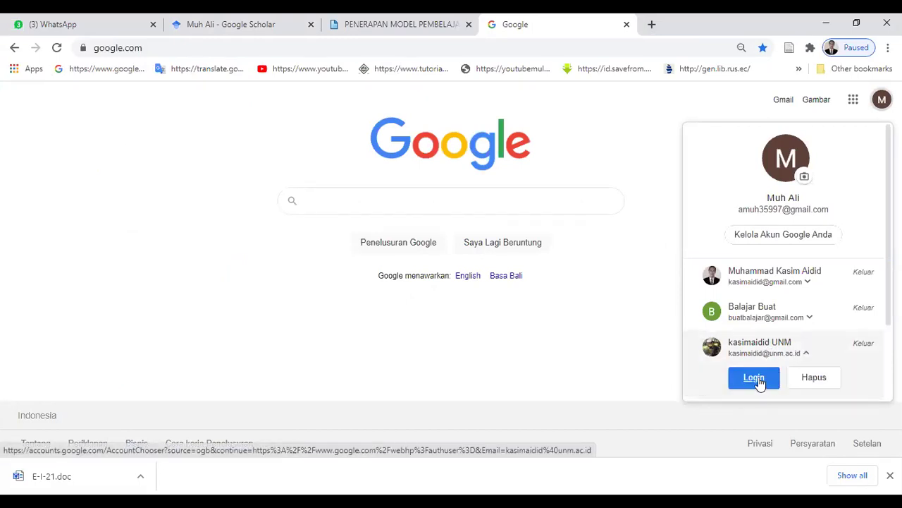
left_click(754, 378)
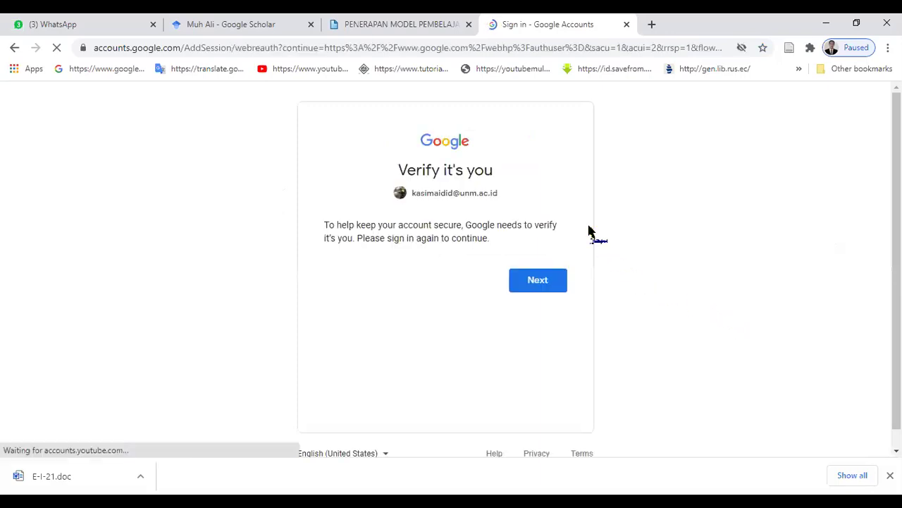
left_click(539, 285)
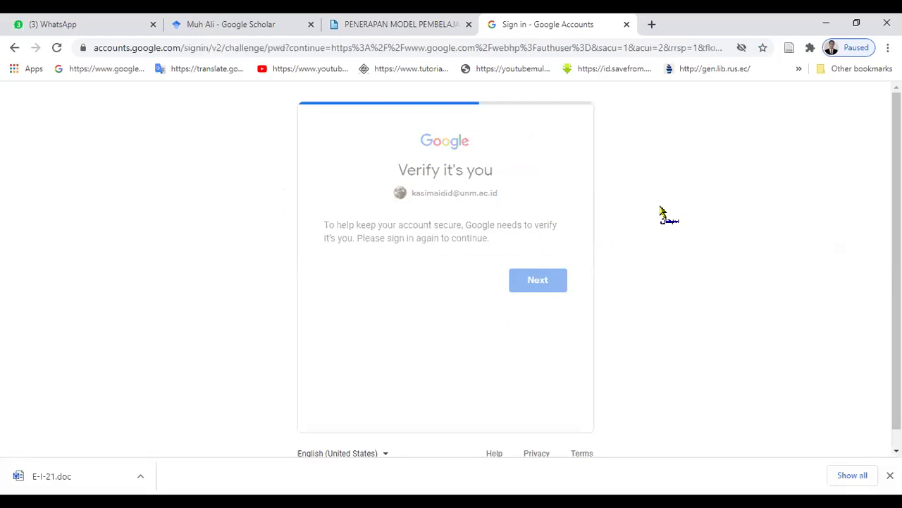
left_click(550, 312)
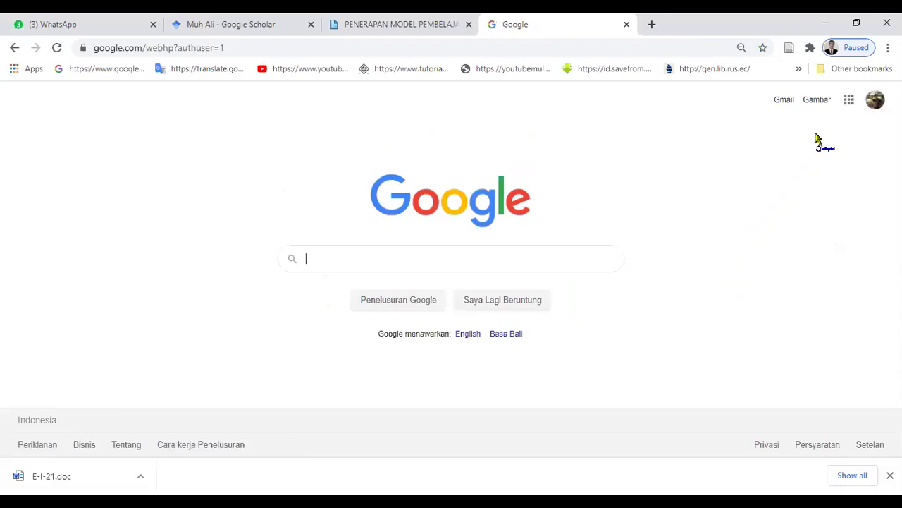
Step: Open the university mailbox and use VERIFY EMAIL ADDRESS in the Scholar verification message
left_click(783, 104)
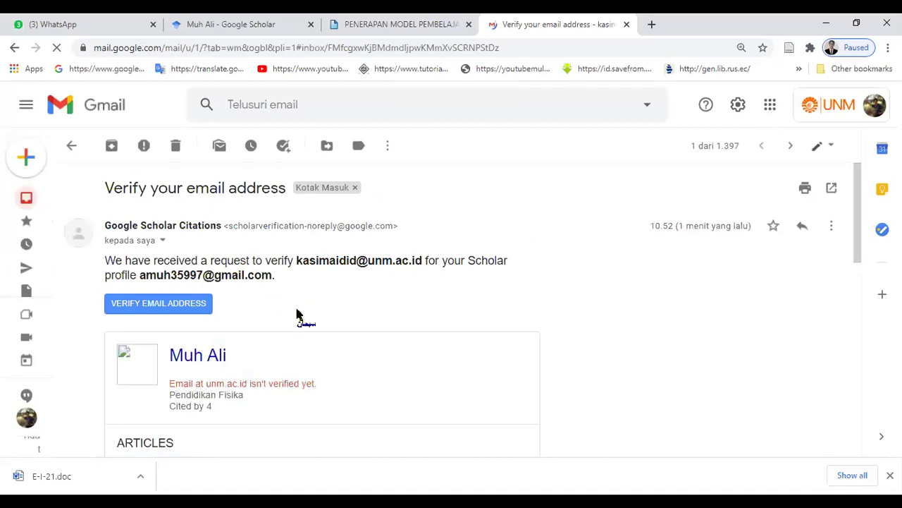
left_click(182, 310)
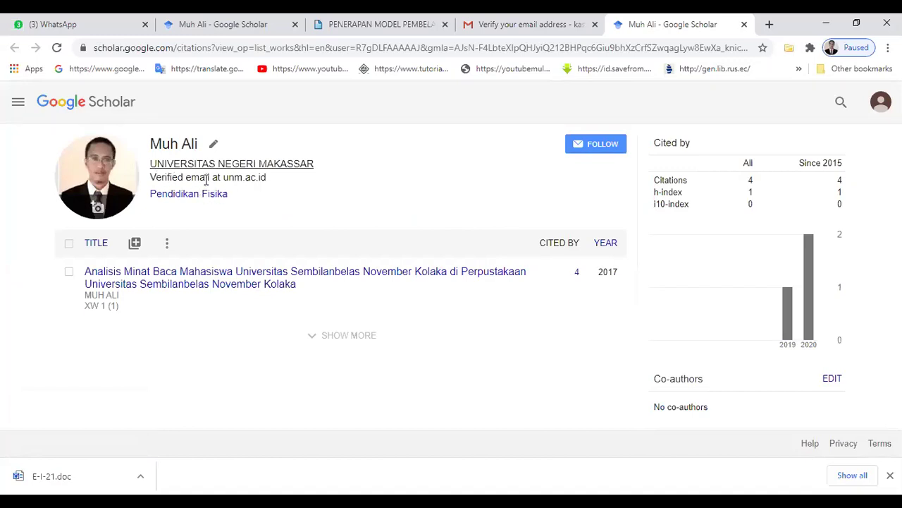
Step: Check that the Scholar profile reads 'Verified email at unm.ac.id'
left_click_drag(223, 177, 284, 186)
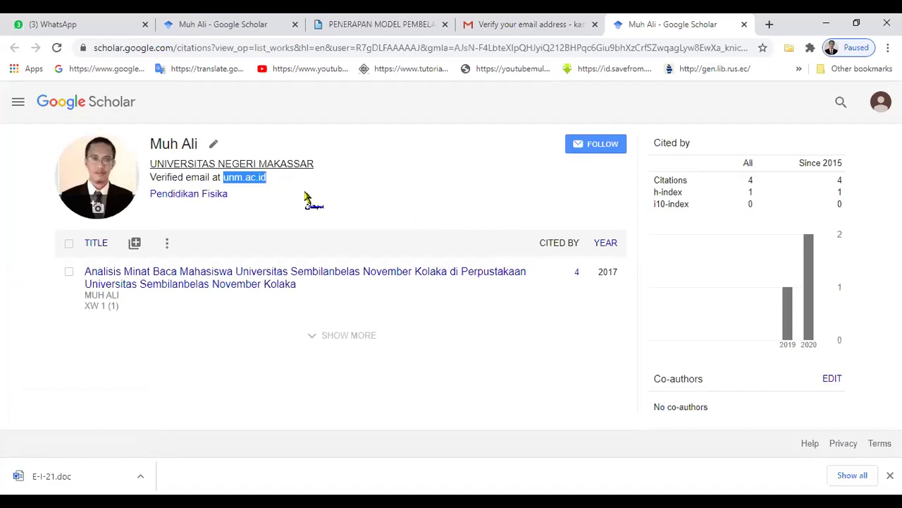
left_click(307, 199)
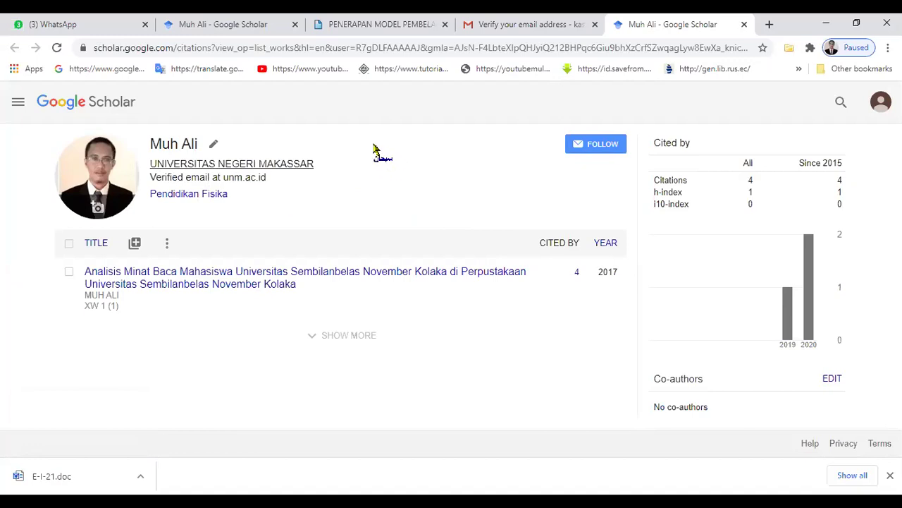
left_click(213, 146)
Step: Set the profile Homepage to unm.ac.id and save it
left_click(396, 344)
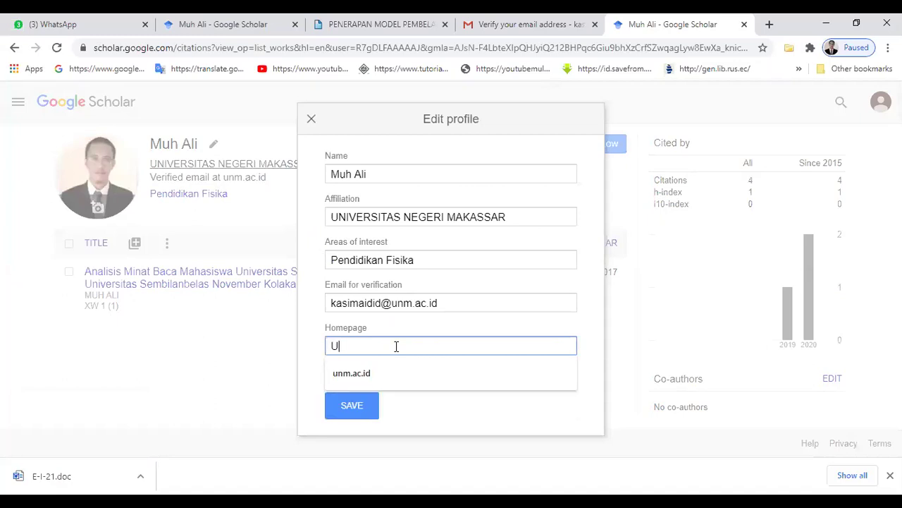
key("BackSpace")
type("unm.ac.id")
left_click(369, 374)
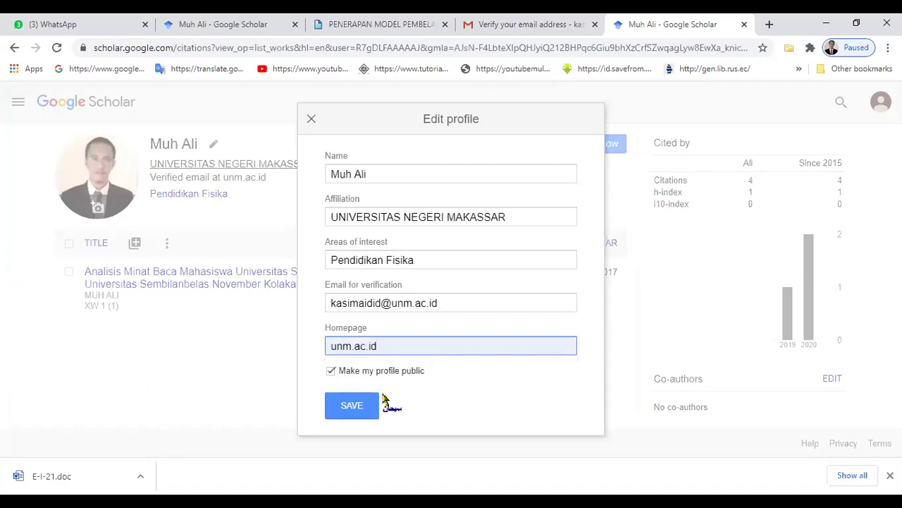
left_click(351, 409)
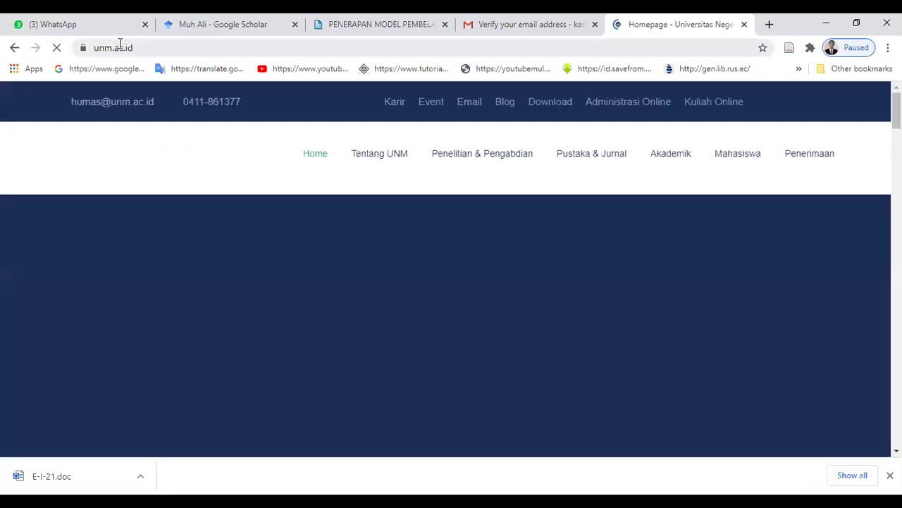
Step: Close the old 'Muh Ali - Google Scholar' tab and go Back from unm.ac.id to the profile
left_click(295, 29)
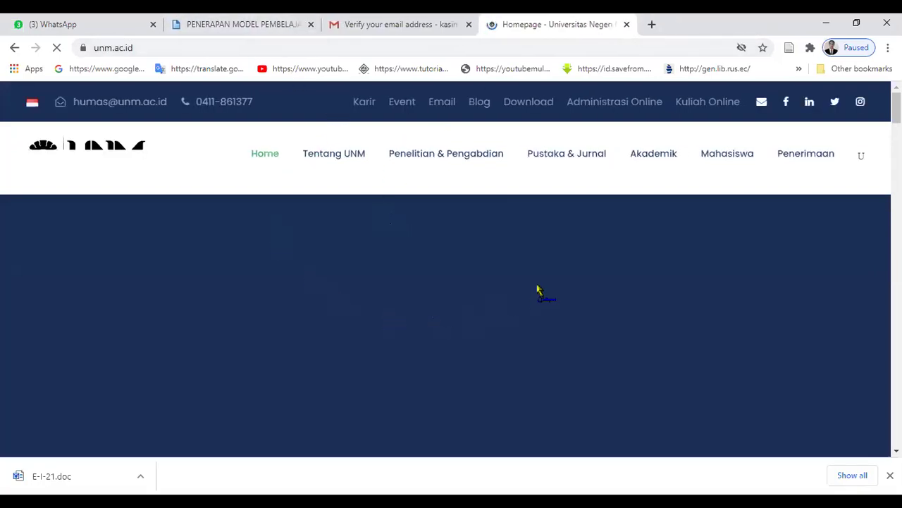
left_click(15, 48)
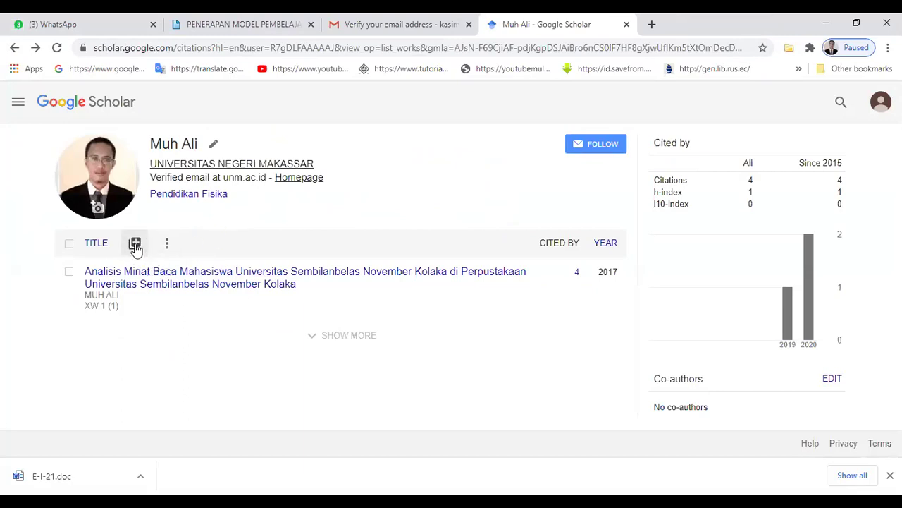
Step: Open the add (+) menu next to TITLE in the articles list
left_click(135, 245)
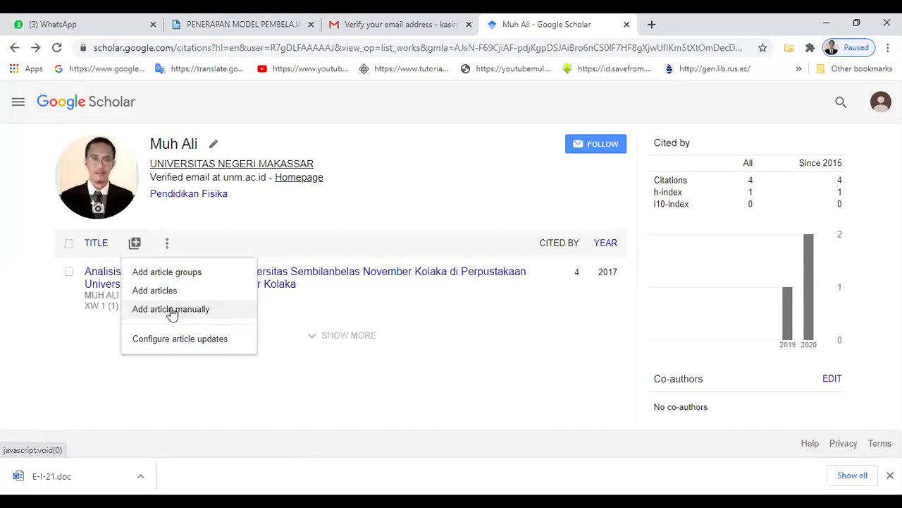
Step: Start a manual article entry and settle on the Thesis type after trying Book and Journal
left_click(170, 310)
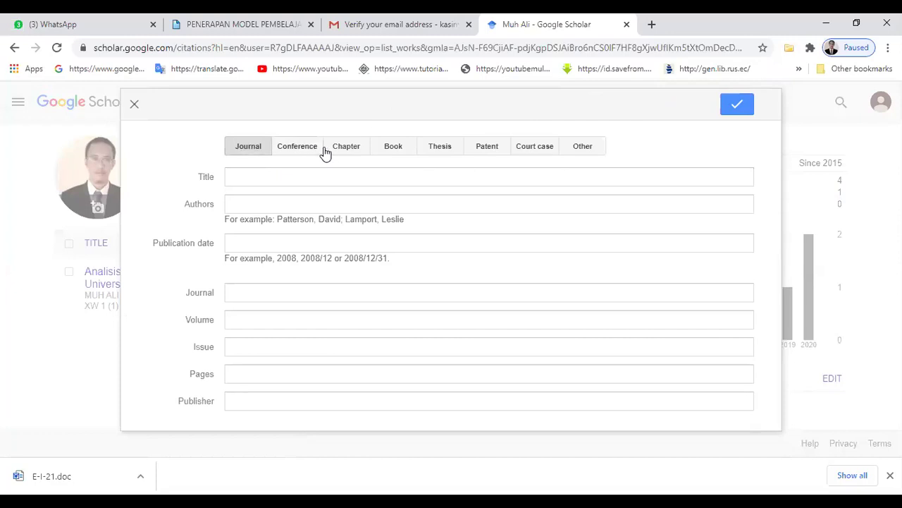
left_click(446, 152)
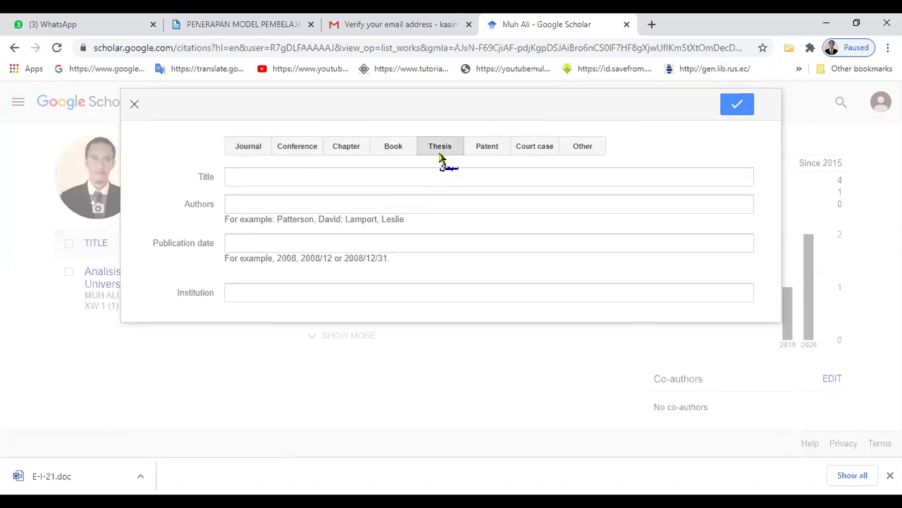
left_click(423, 179)
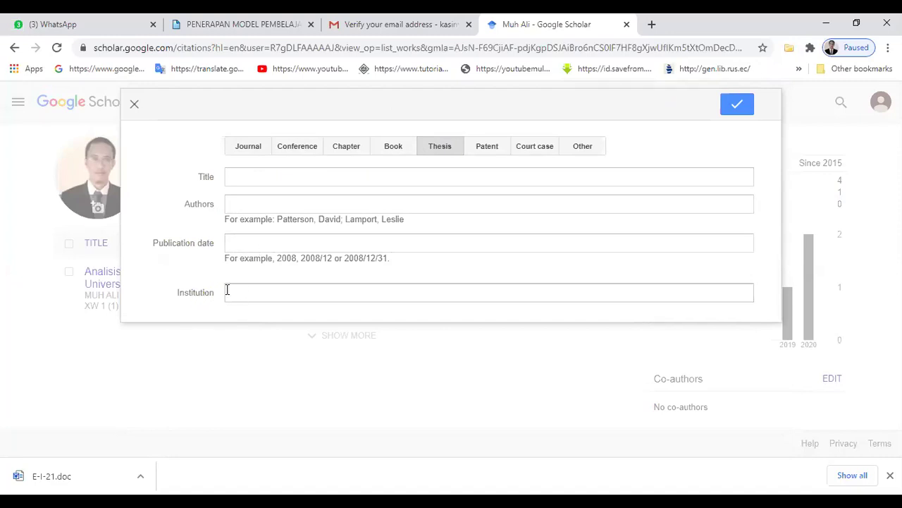
left_click(393, 148)
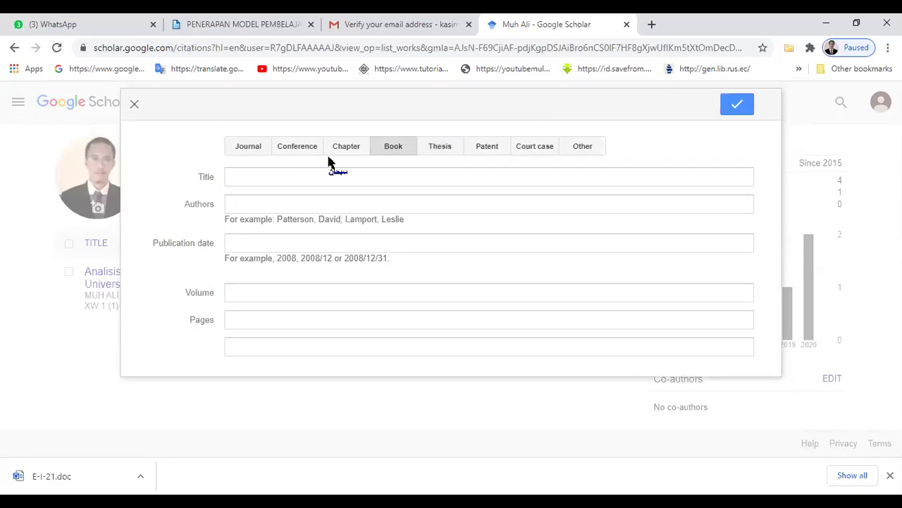
left_click(252, 151)
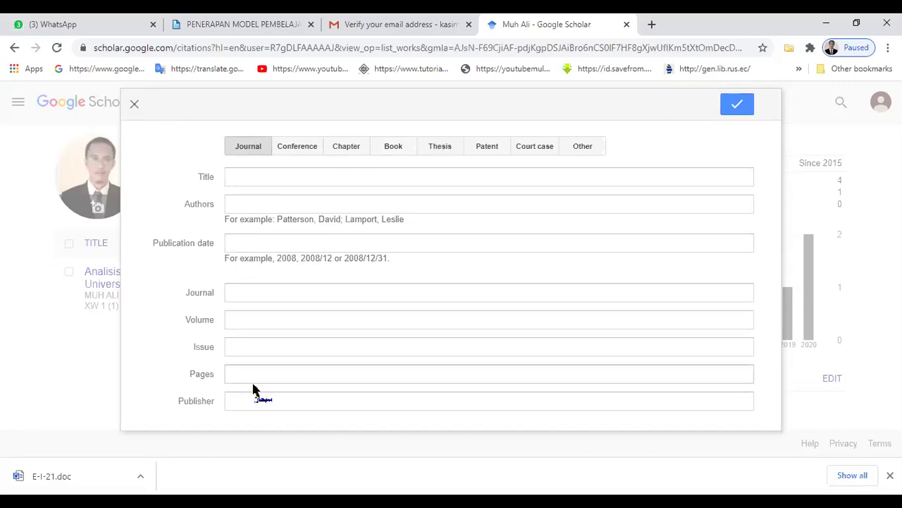
left_click(447, 150)
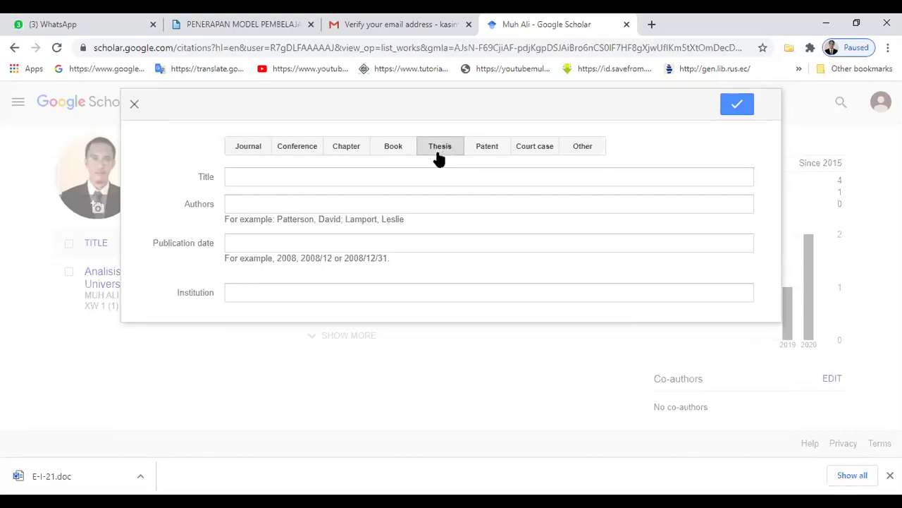
Step: Enter thesis 'Penerapan graph dalam rancang jaringan' with author, year 2017, institution UNM, and save
left_click(377, 174)
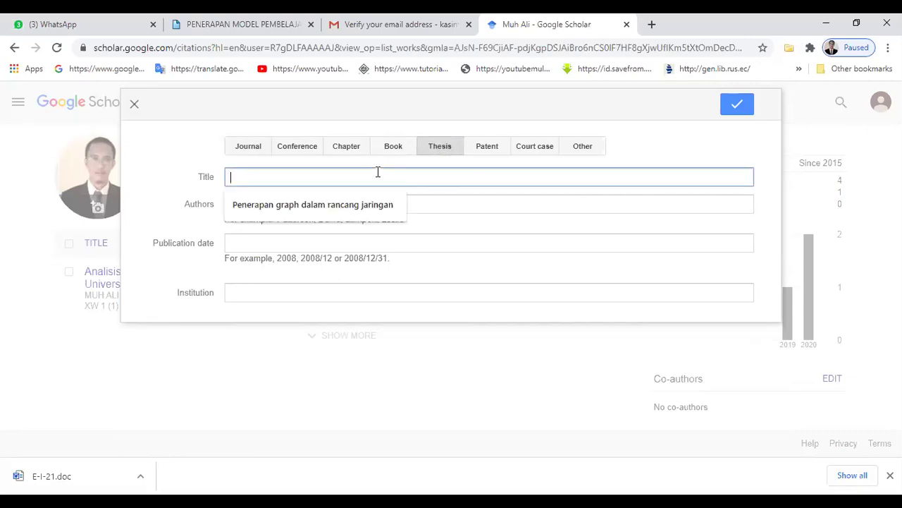
left_click(361, 212)
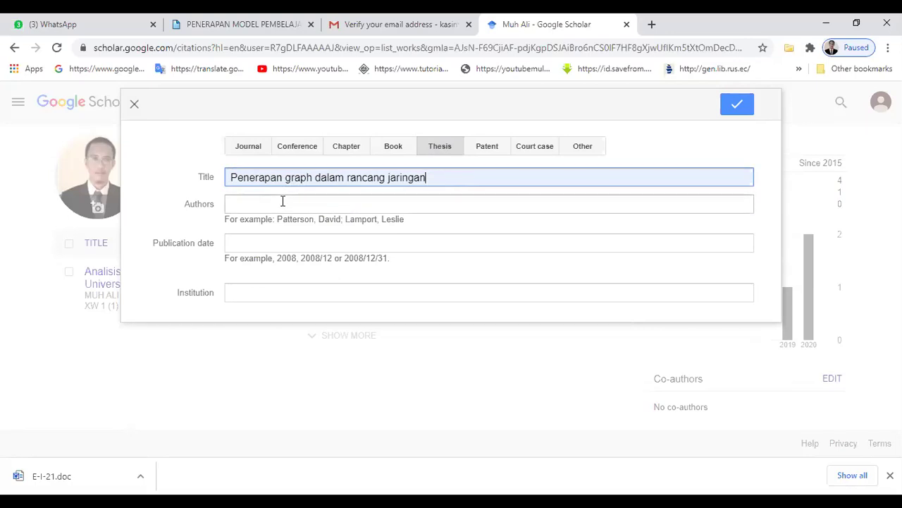
left_click(282, 202)
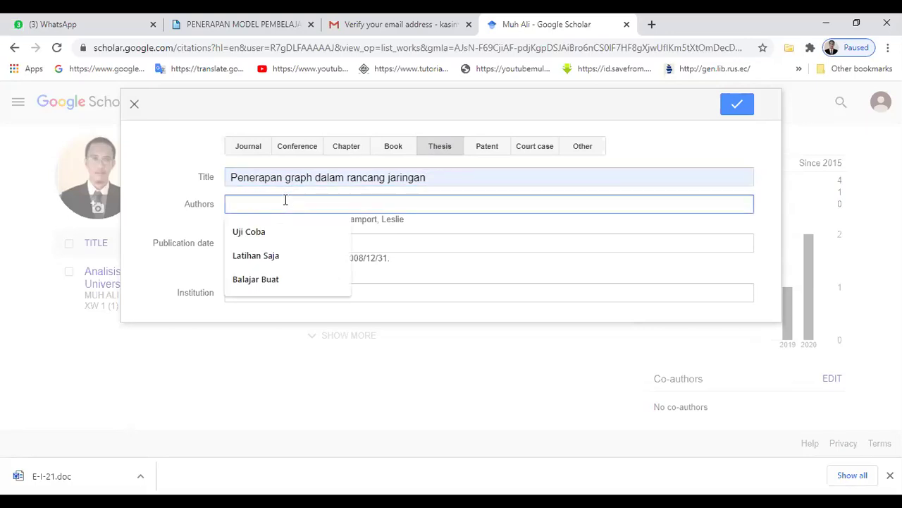
type("Muh Ali")
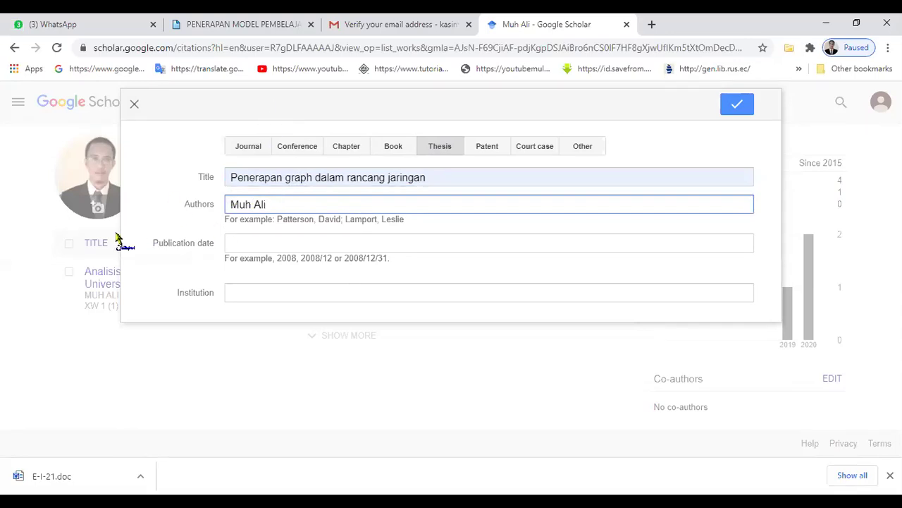
left_click(273, 244)
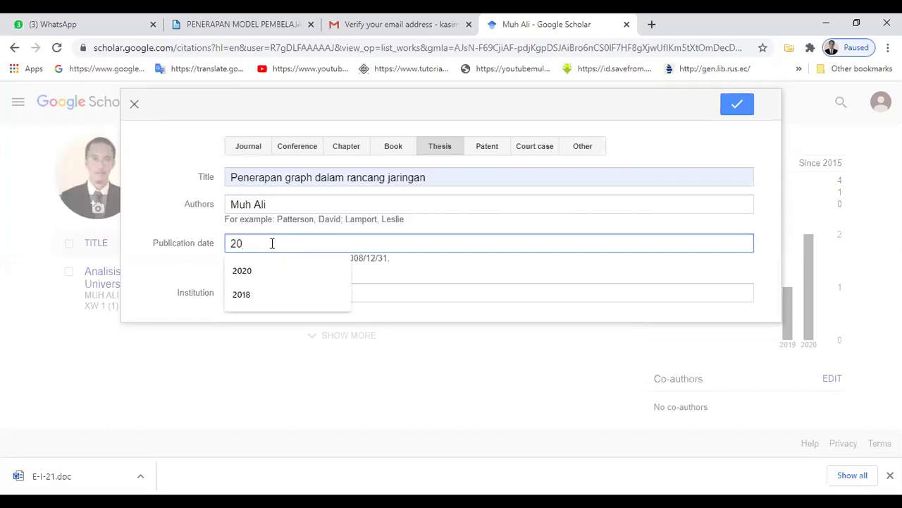
type("2017")
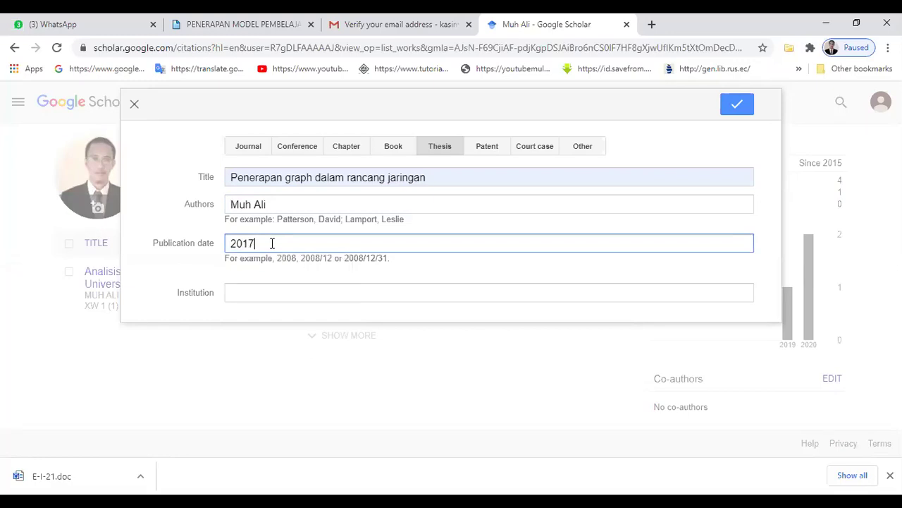
left_click(276, 296)
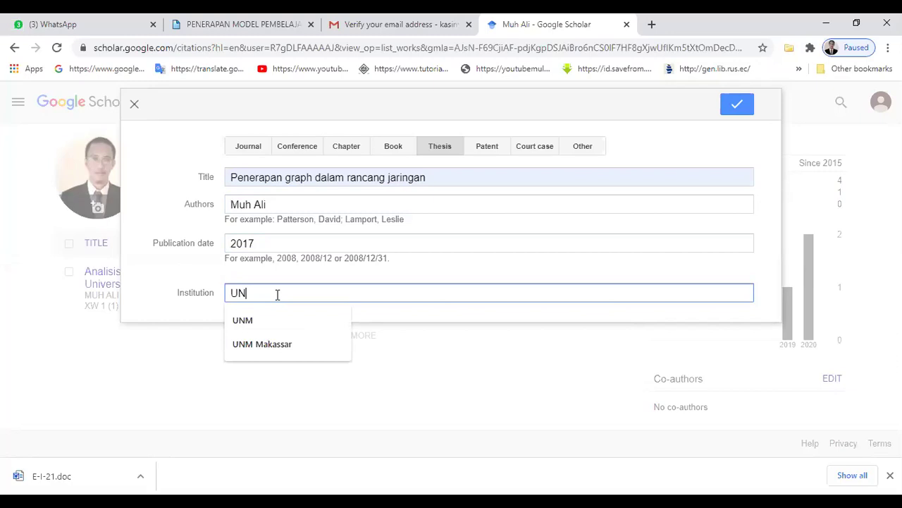
left_click(439, 270)
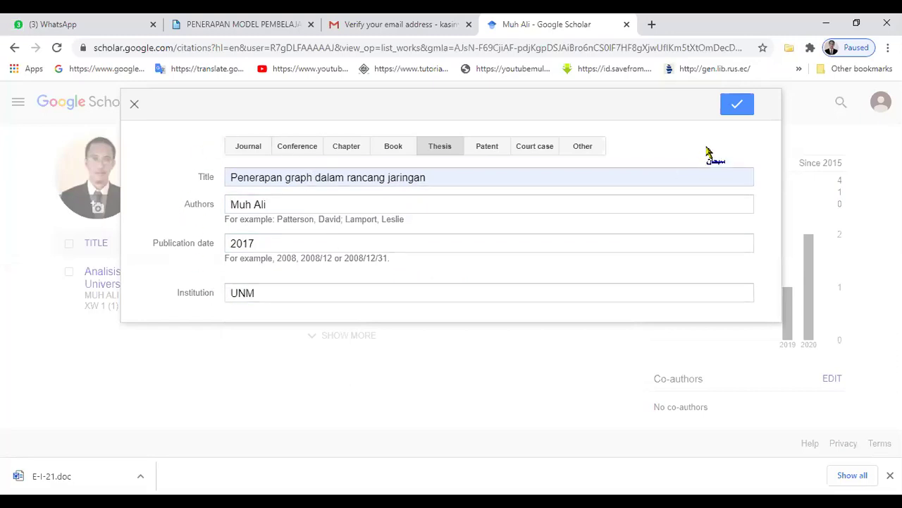
left_click(741, 106)
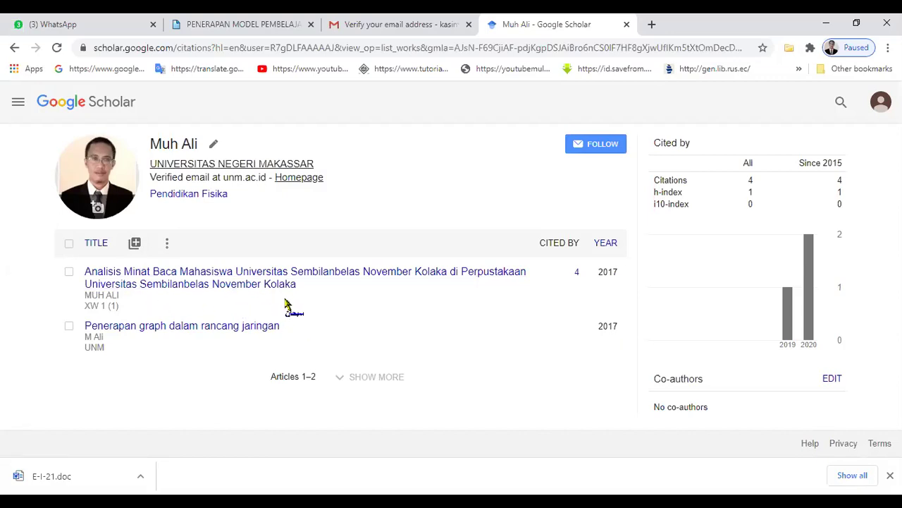
Step: Select the first three search results, starting with 'Muhammad Ali: His life and times', to add them
left_click(135, 244)
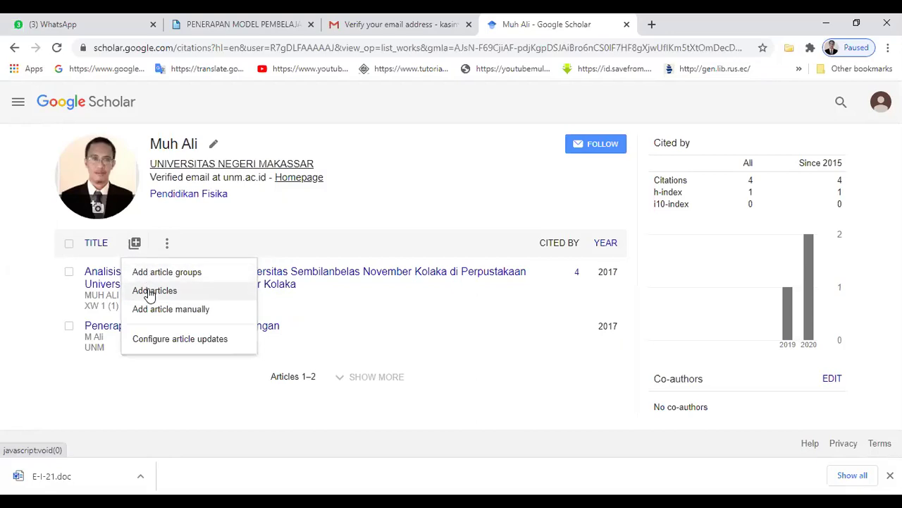
left_click(150, 292)
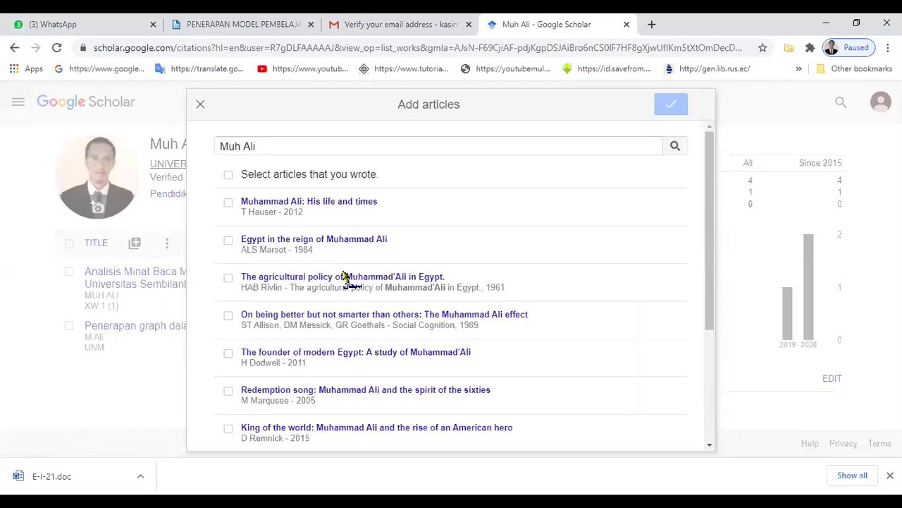
mouse_move(711, 192)
left_mouse_down()
mouse_move(710, 302)
mouse_move(709, 189)
left_mouse_up()
left_click(227, 202)
left_click(228, 240)
left_click(228, 277)
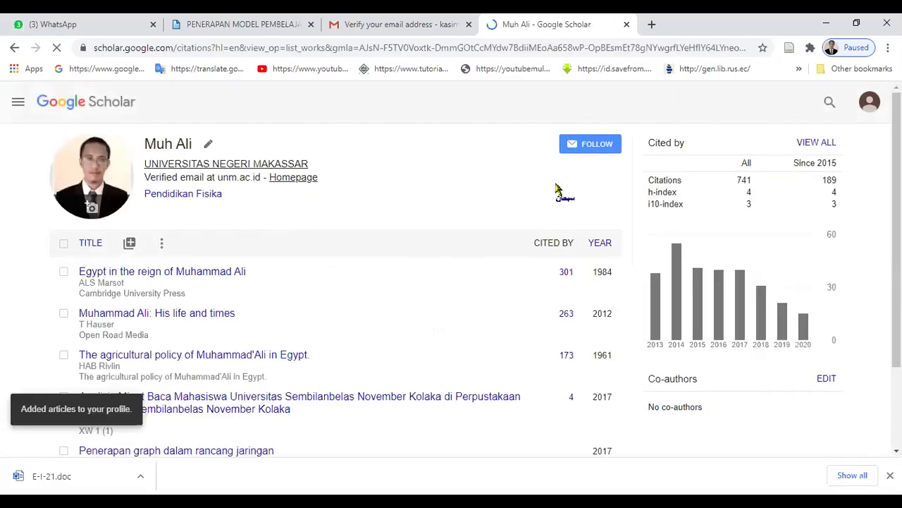
Step: Delete the 2017 Kolaka article 'Analisis Minat Baca Mahasiswa…' to the Trash, leaving four articles listed
scroll(482, 205, "down", 3)
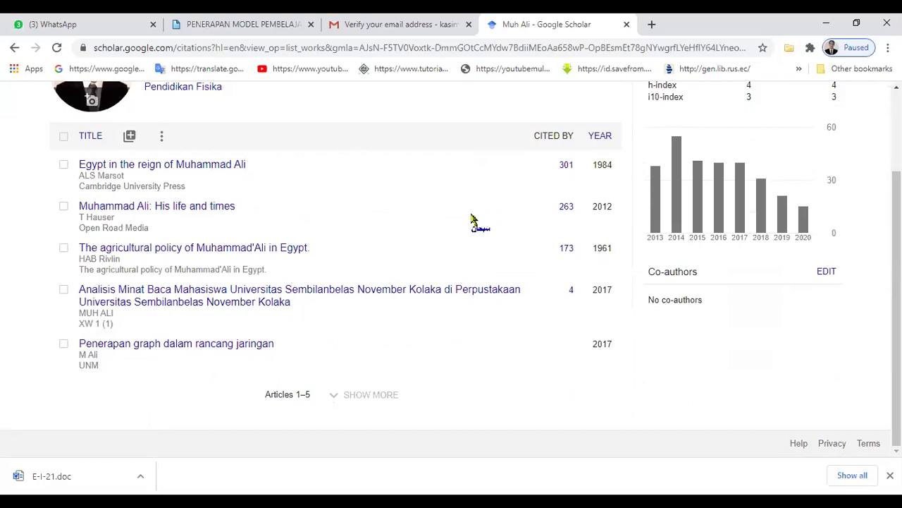
left_click(64, 290)
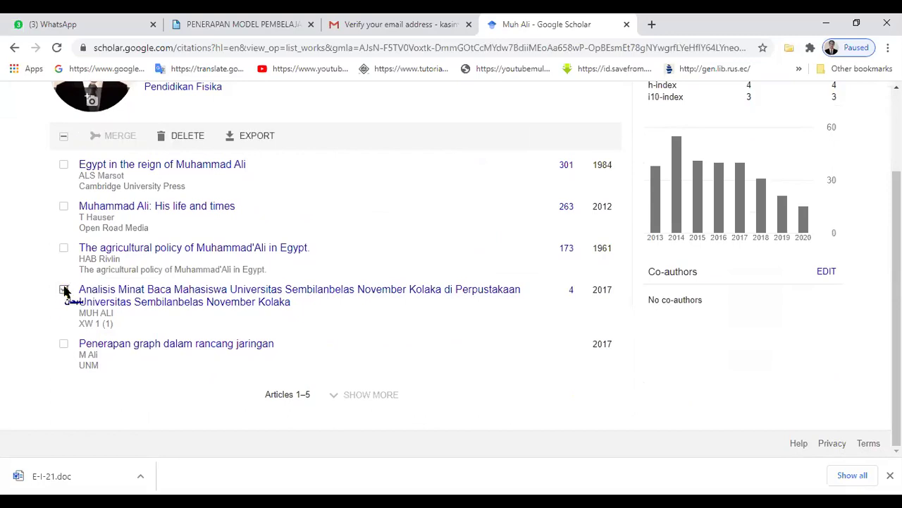
left_click(63, 292)
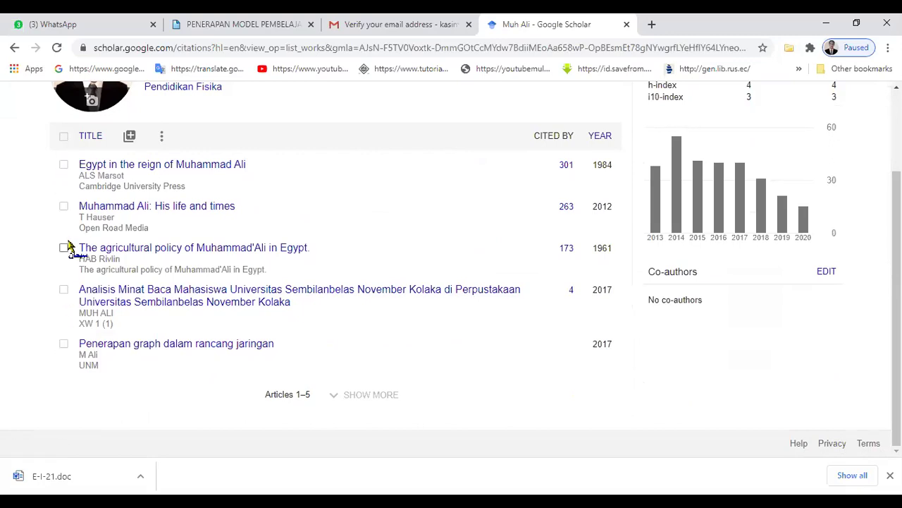
left_click(63, 137)
left_click(64, 137)
left_click(64, 137)
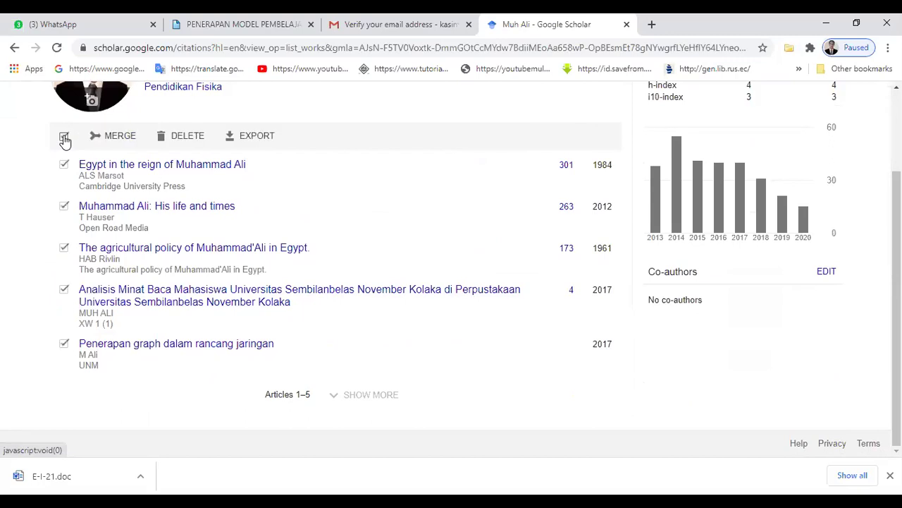
left_click(64, 137)
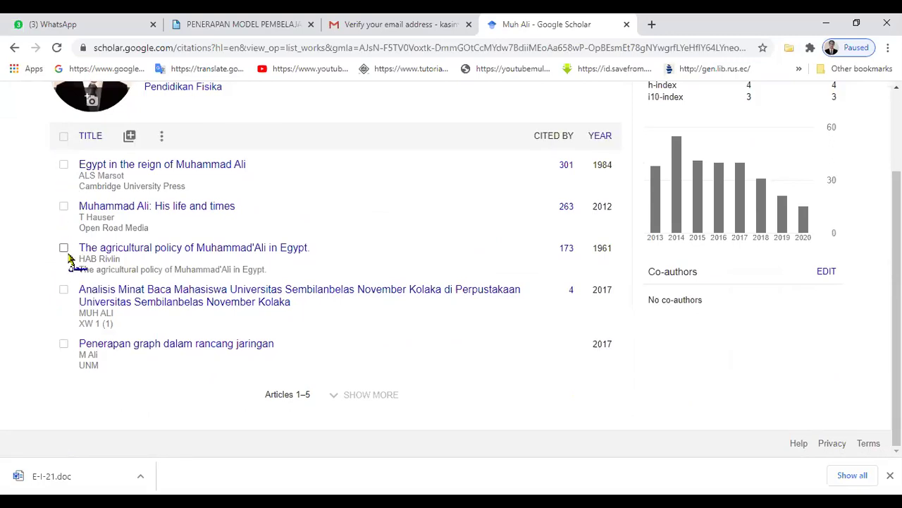
left_click(64, 290)
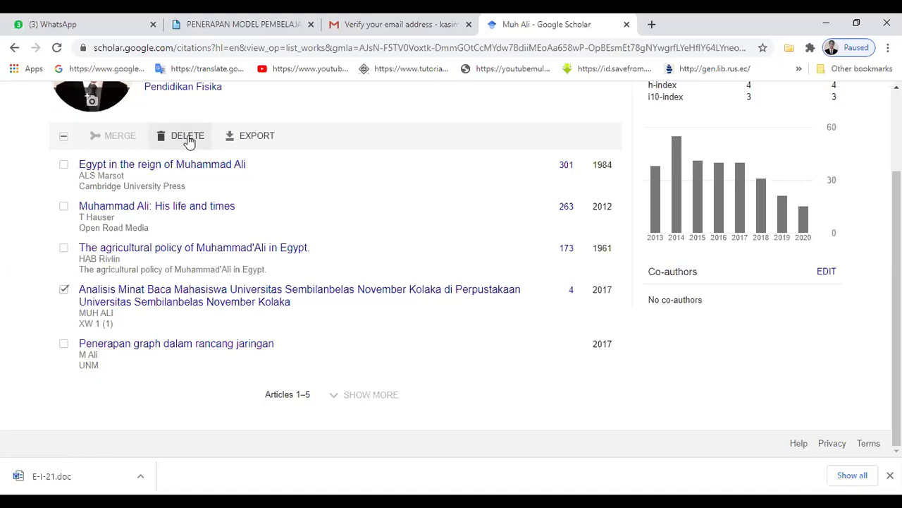
left_click(187, 136)
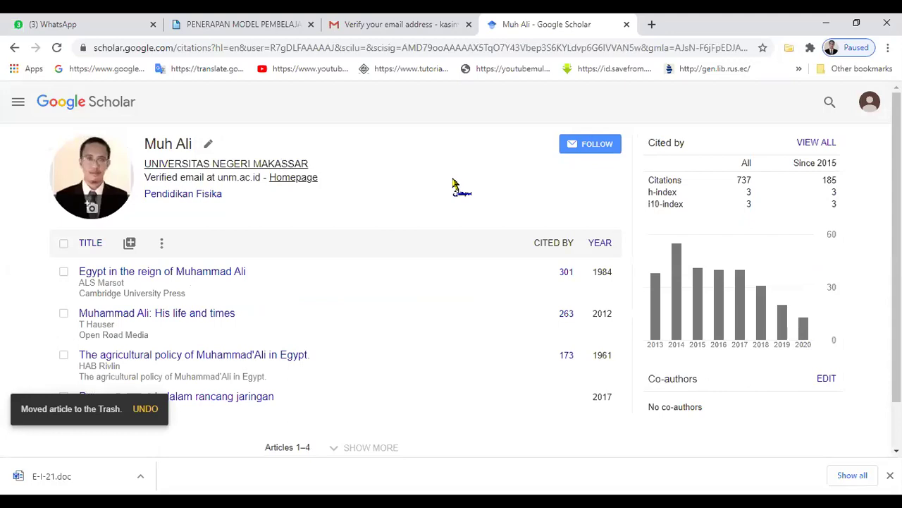
scroll(455, 185, "down", 1)
scroll(455, 182, "up", 1)
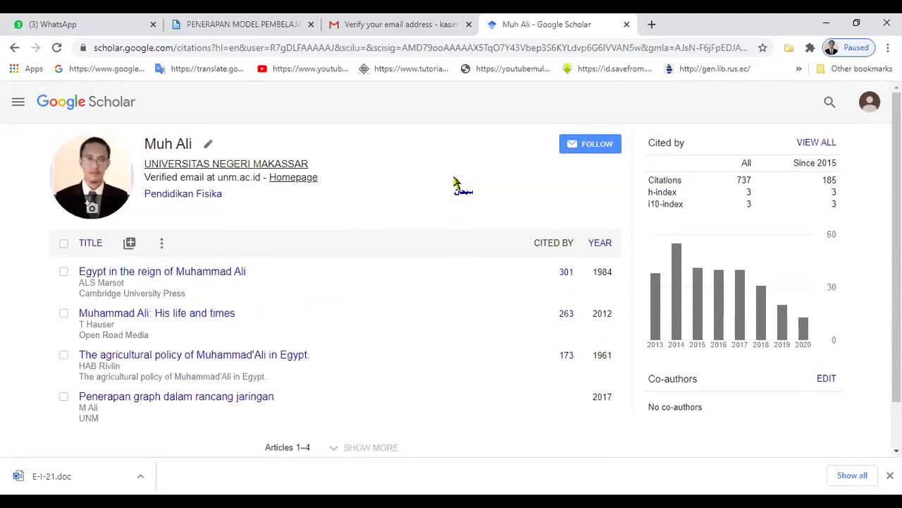
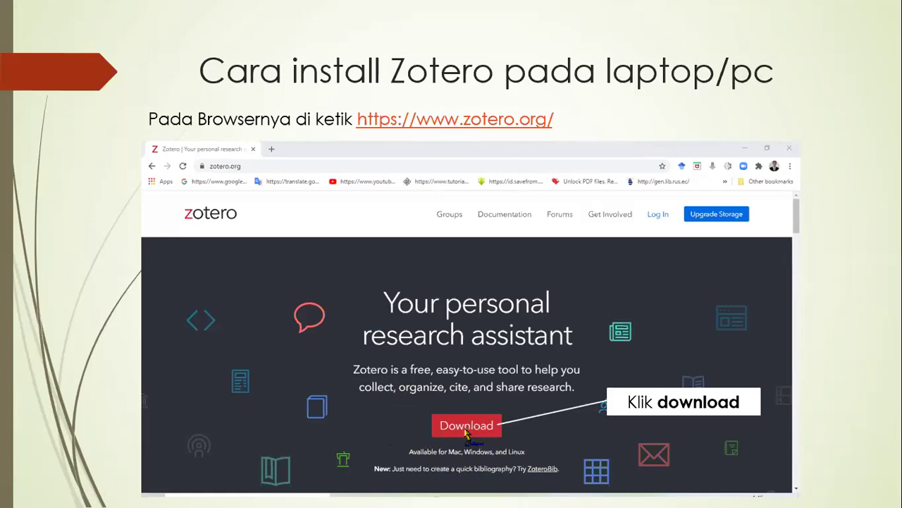
Step: Advance to the '(Lanjutan)' slide on downloading Zotero for Windows and the Chrome connector
left_click(473, 432)
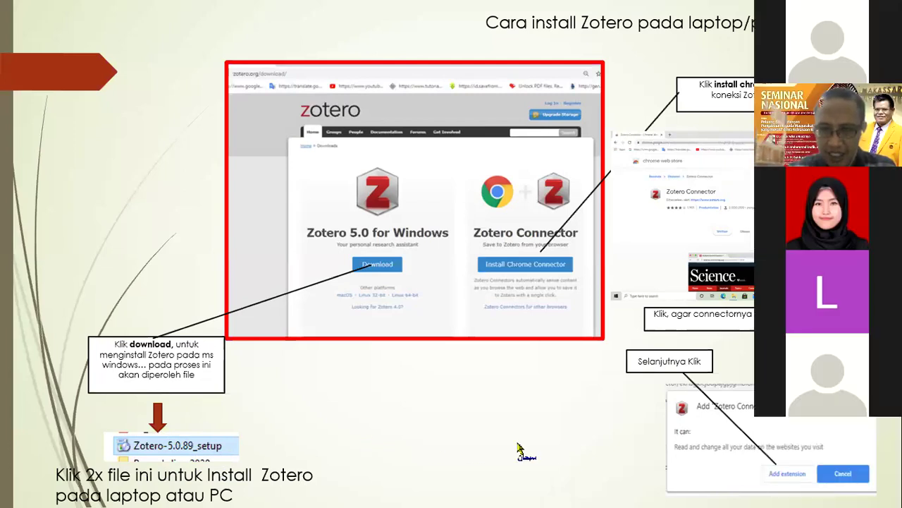
key("Right")
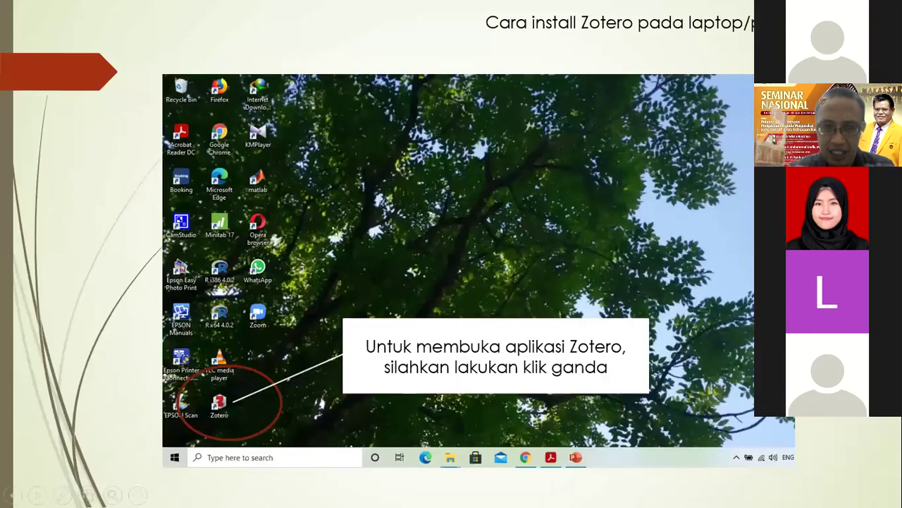
key("Left")
key("Left")
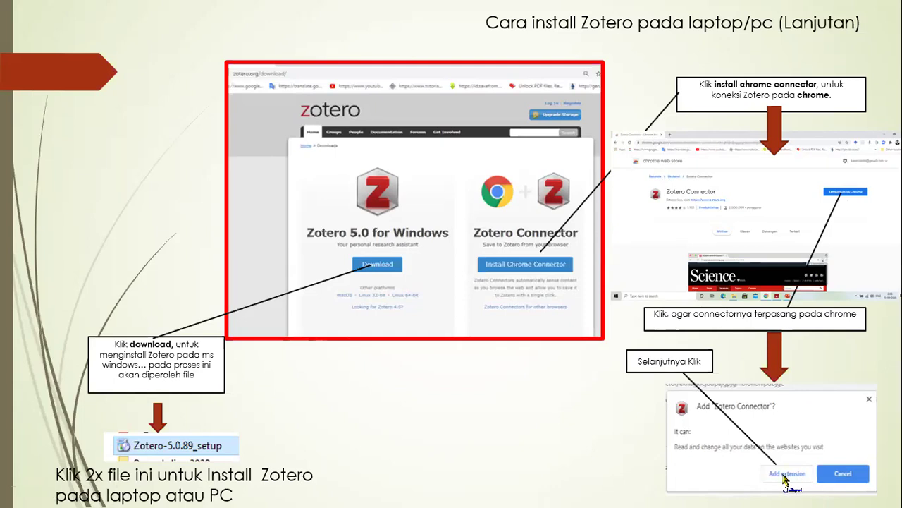
Step: Move to the slide with the Zotero Connector's Chrome Web Store screenshot
left_click(593, 305)
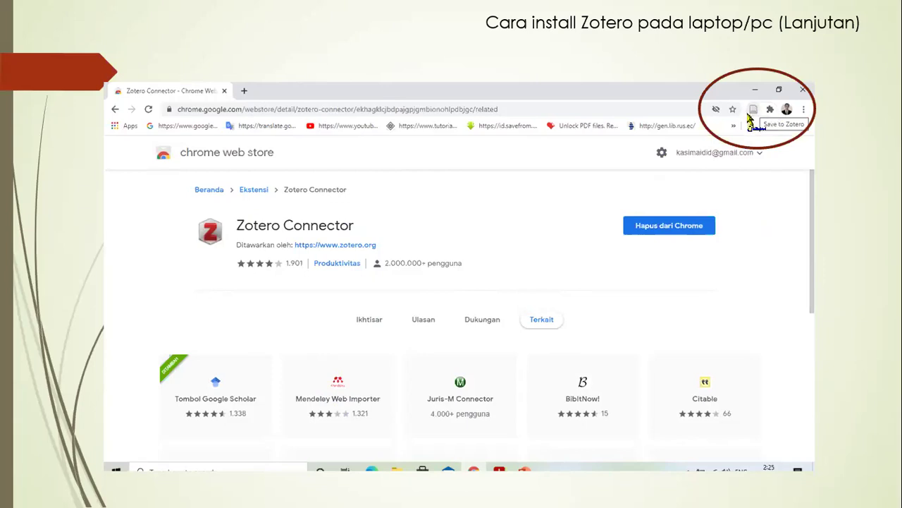
Step: Advance past the desktop-shortcut slide to the part on launching Zotero
left_click(604, 200)
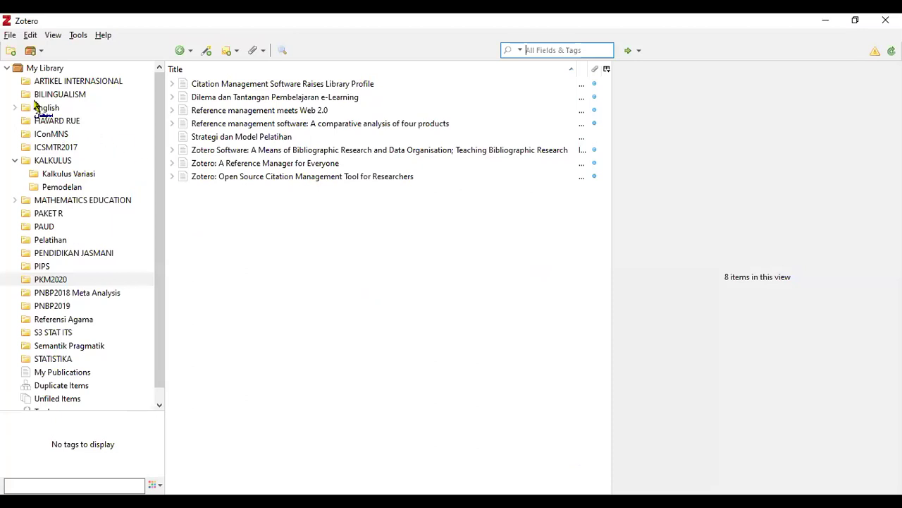
Step: Browse My Library, ARTIKEL INTERNASIONAL and BILINGUALISM, then open the ICSMTR2017 collection's 14 items
left_click(15, 161)
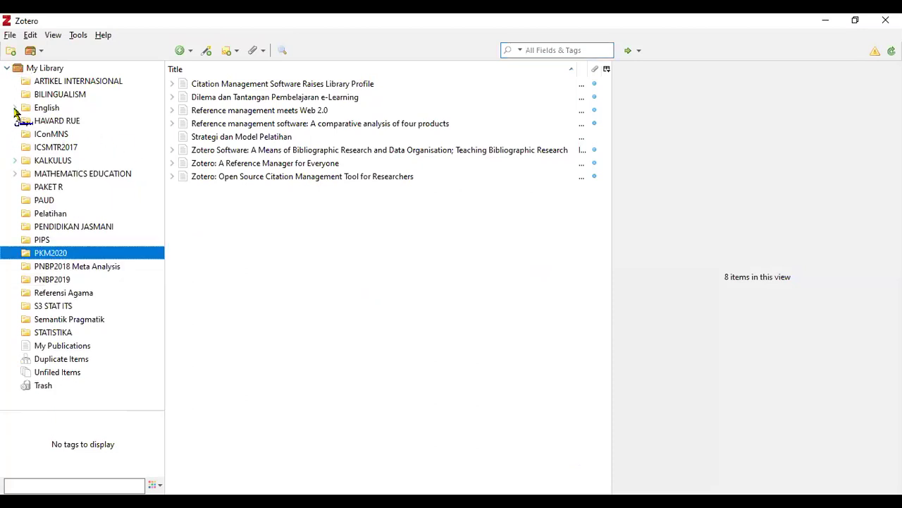
left_click(34, 68)
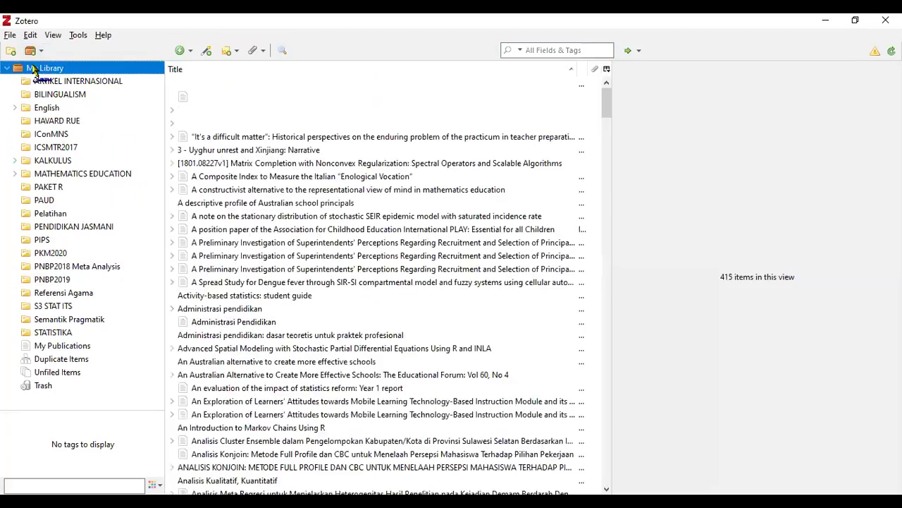
left_click(40, 83)
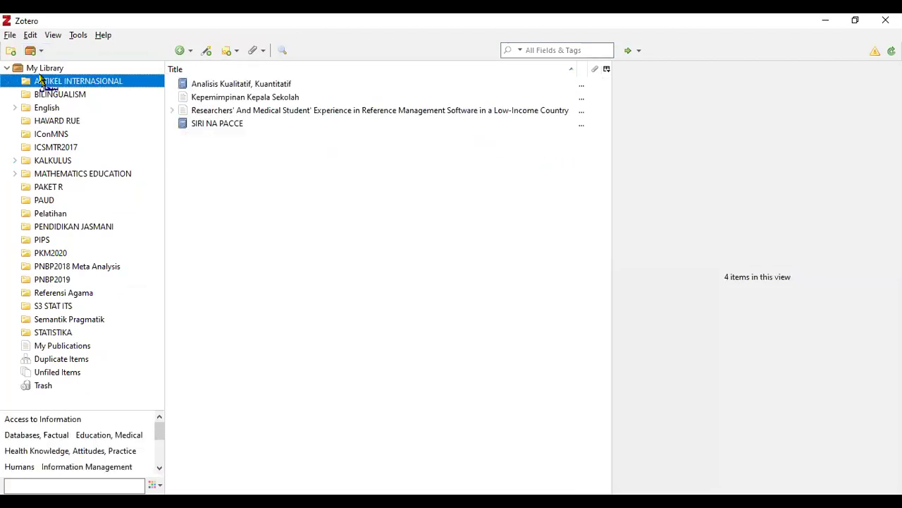
left_click_drag(37, 70, 48, 112)
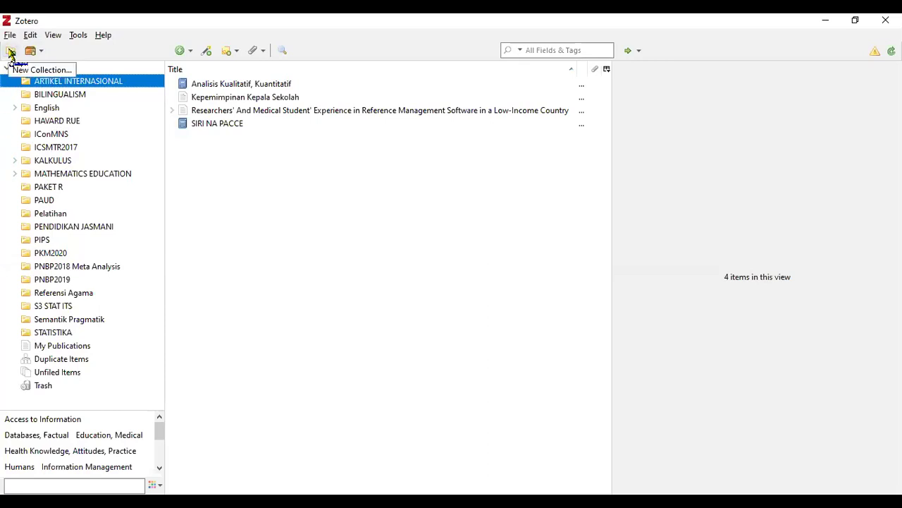
left_click_drag(18, 72, 83, 101)
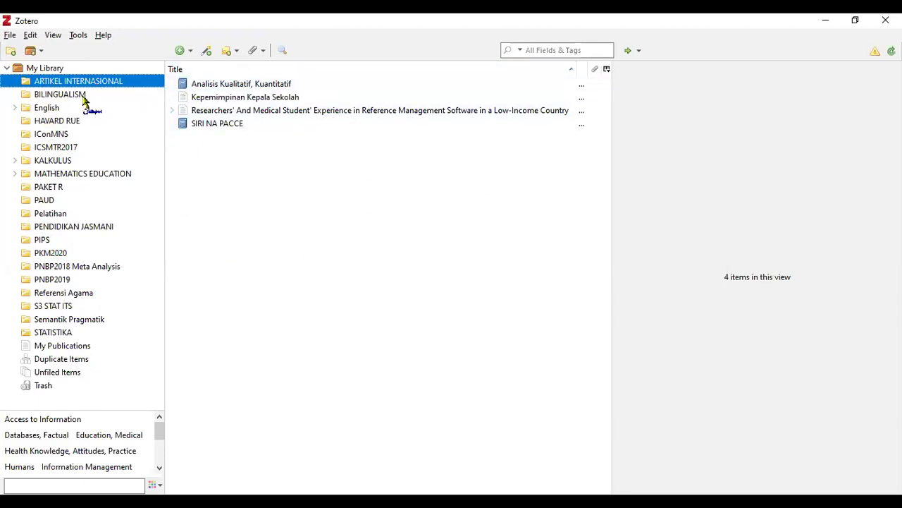
left_click(83, 98)
left_click_drag(79, 217, 59, 156)
left_click(59, 148)
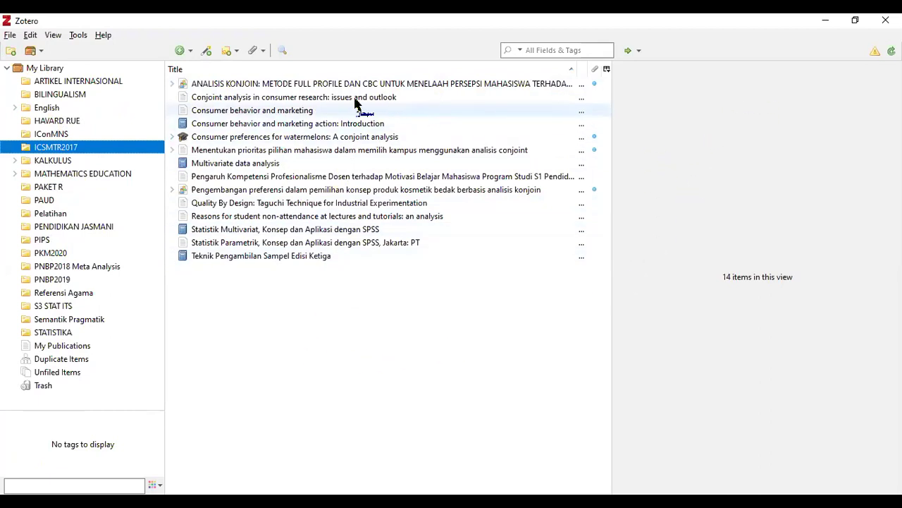
Step: Inspect the conjoint analysis, sampling book, non-attendance and cosmetic papers, then show all 415 library items
left_click(247, 100)
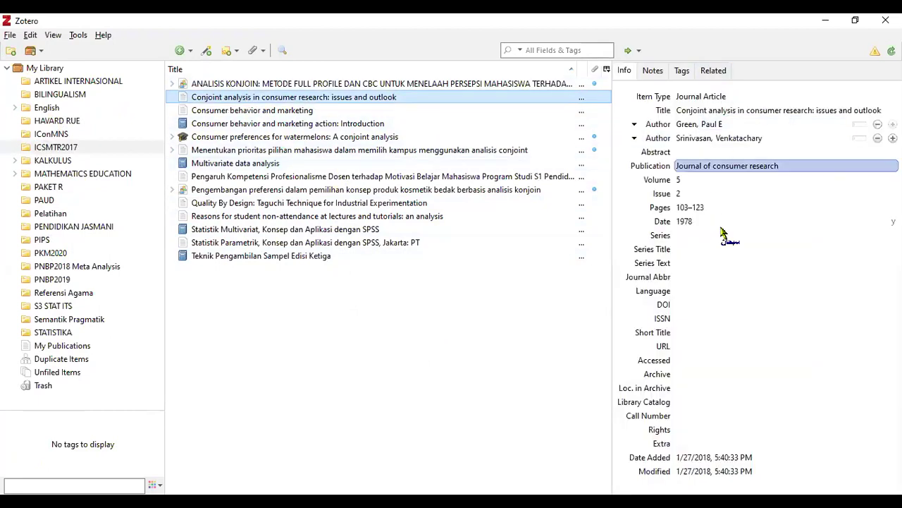
left_click(280, 259)
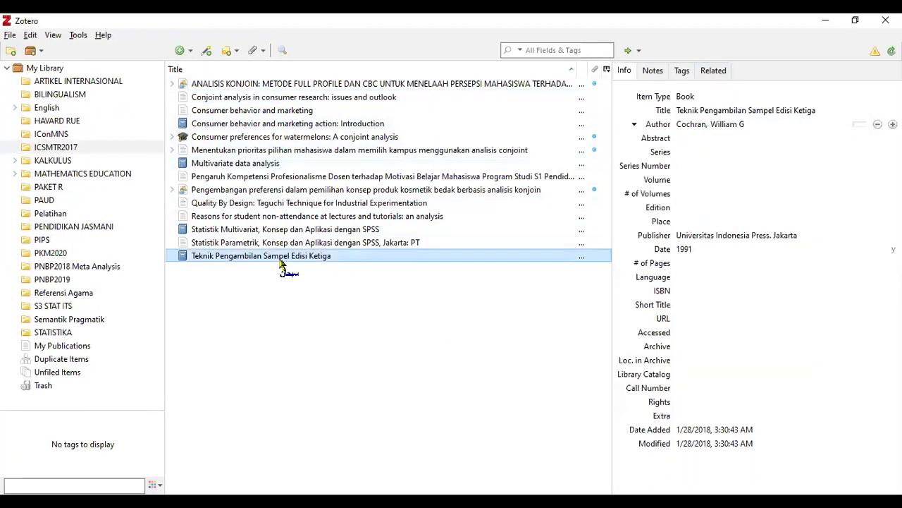
left_click(335, 217)
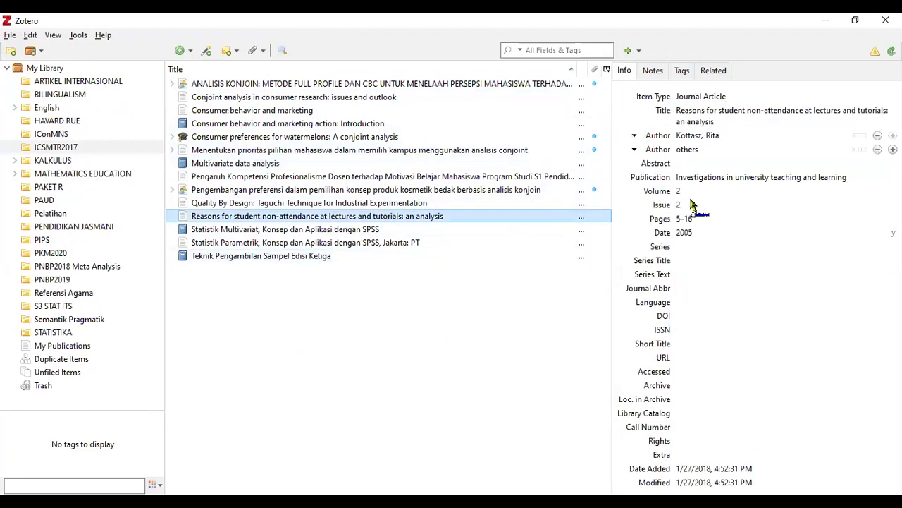
left_click(315, 192)
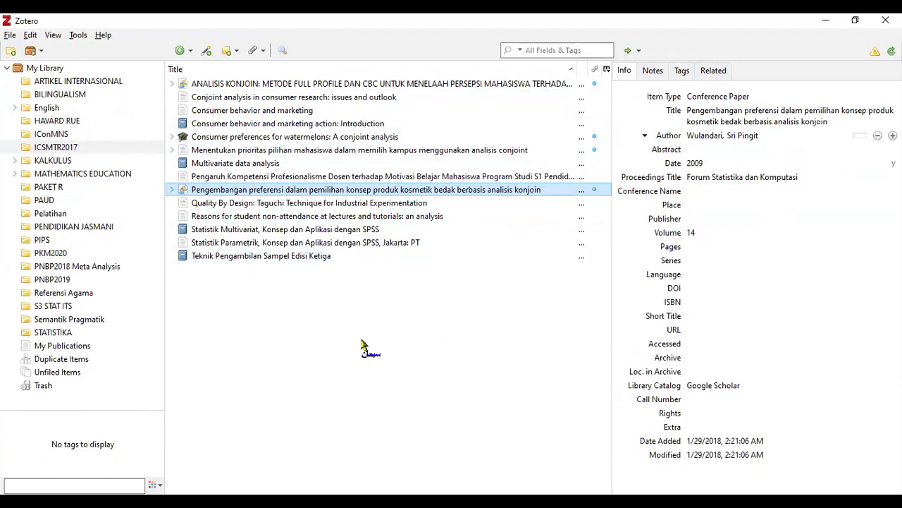
left_click(46, 69)
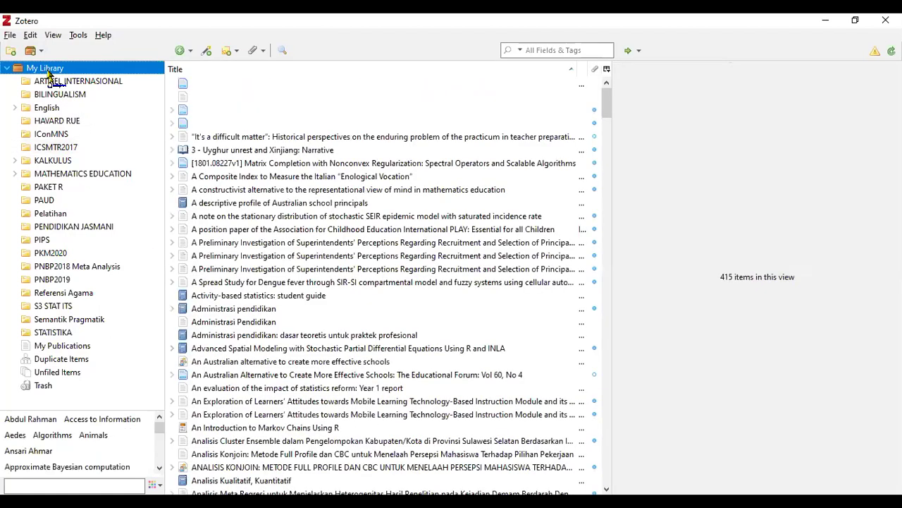
Step: Create an empty collection named 'PENDIDIKAN FISIKA'
left_click(13, 50)
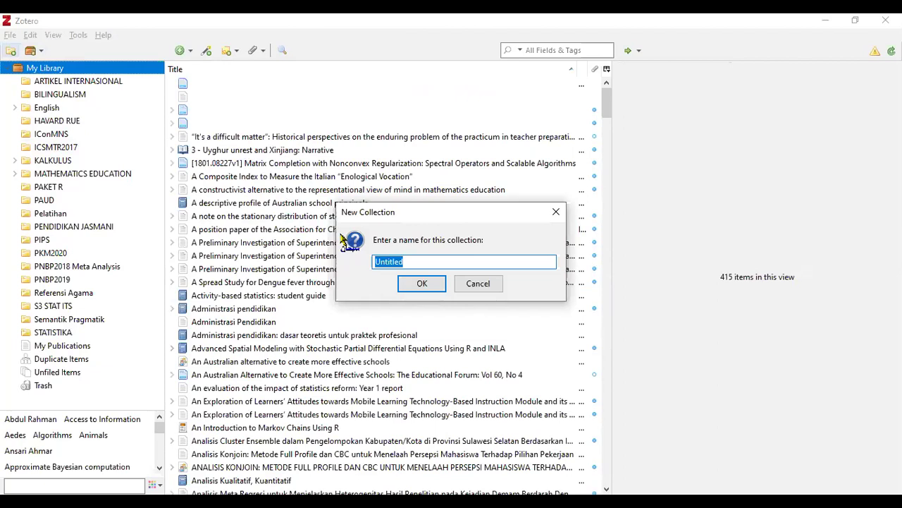
type("PENDIDIKAN FISIKA")
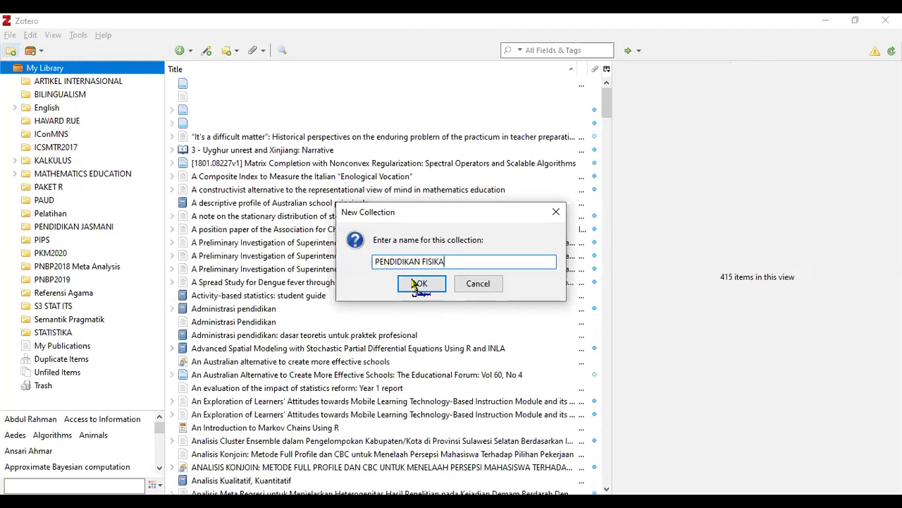
left_click(421, 284)
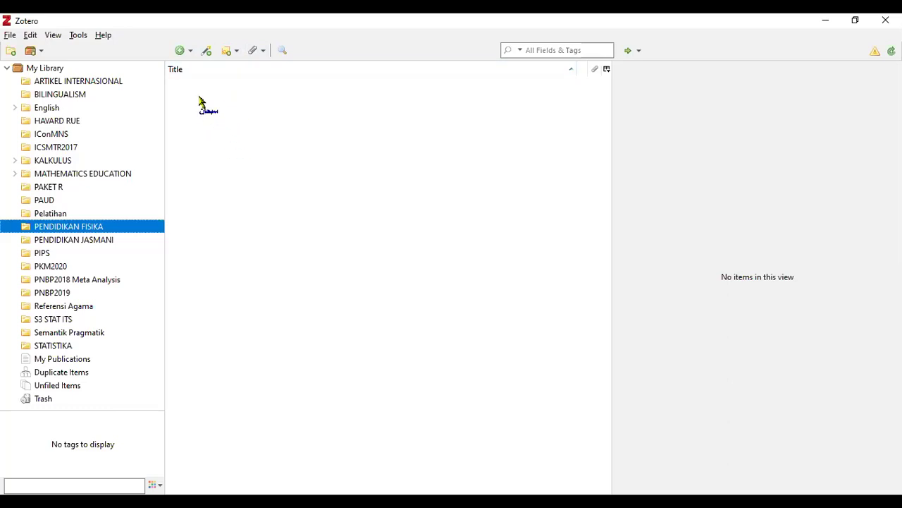
Step: Browse the New Item type list, including the More submenu of item types
left_click(189, 55)
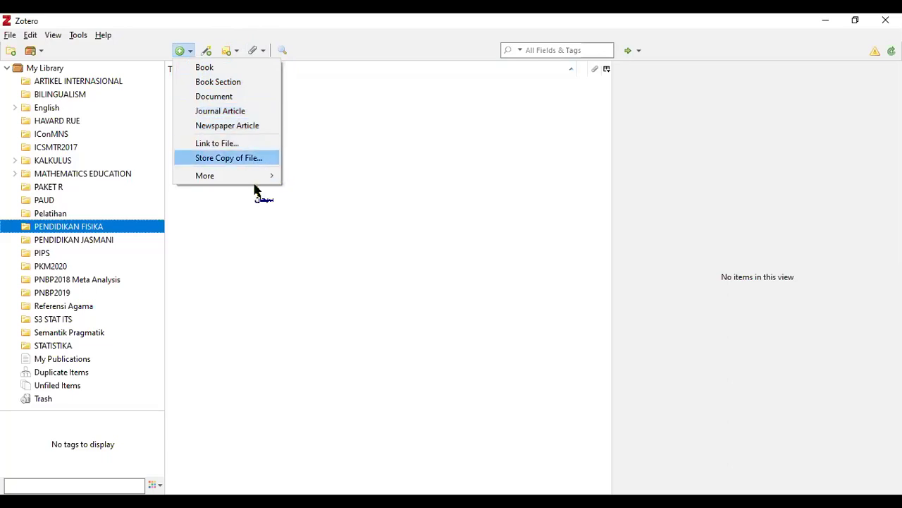
mouse_move(240, 181)
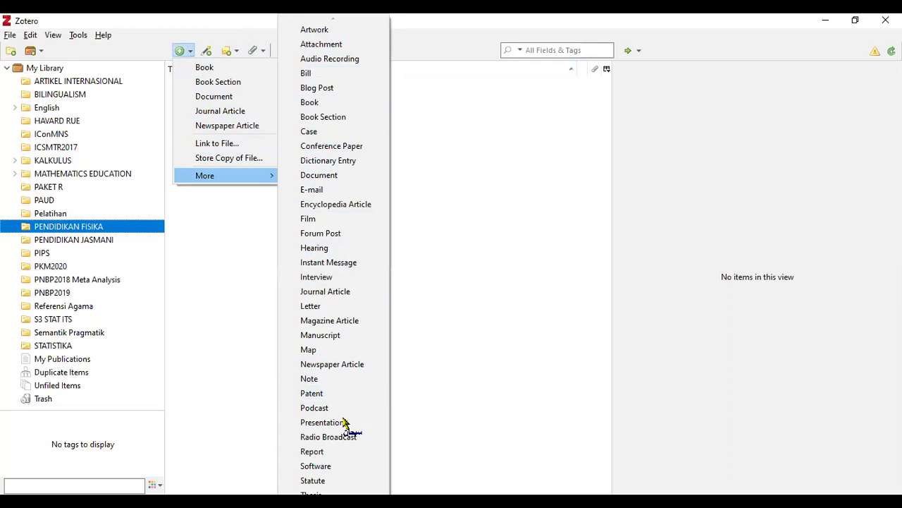
scroll(341, 466, "down", 1)
scroll(341, 465, "up", 1)
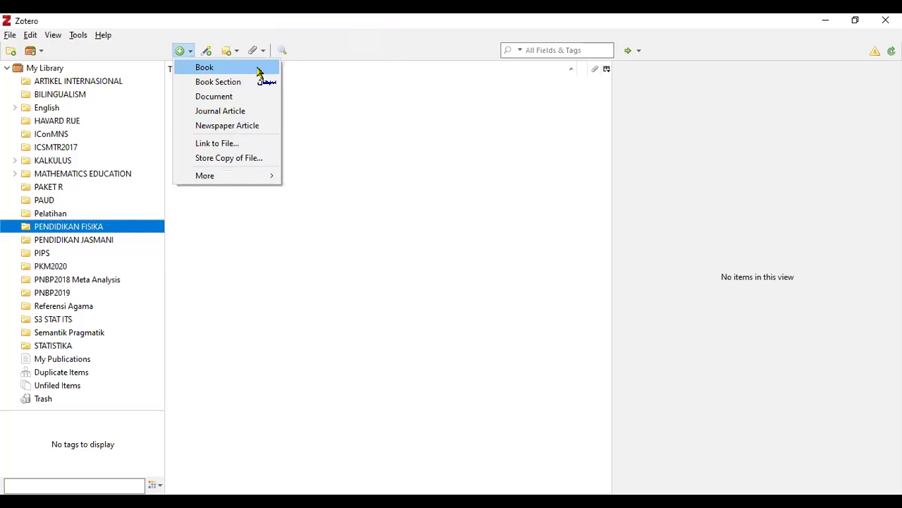
Step: Add a new Book item titled 'Dasar-dasar Fisika'
left_click(258, 70)
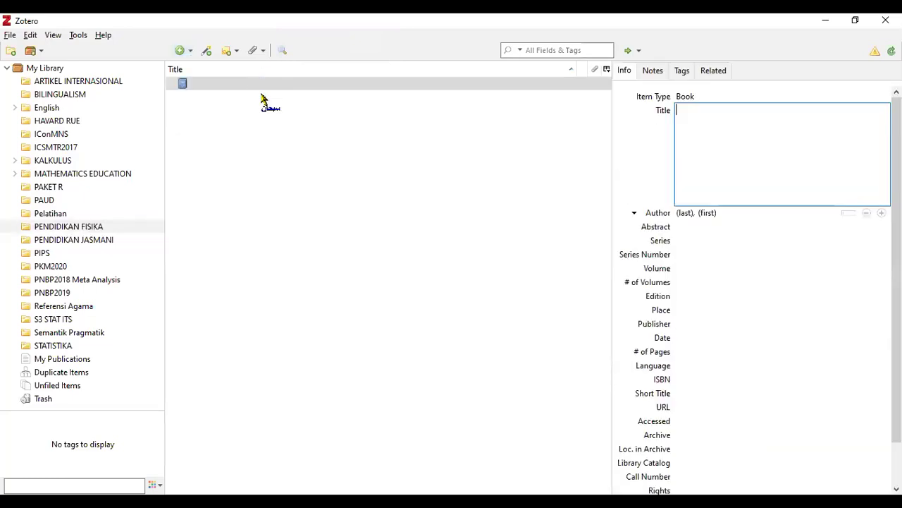
left_click(181, 84)
left_click(182, 83)
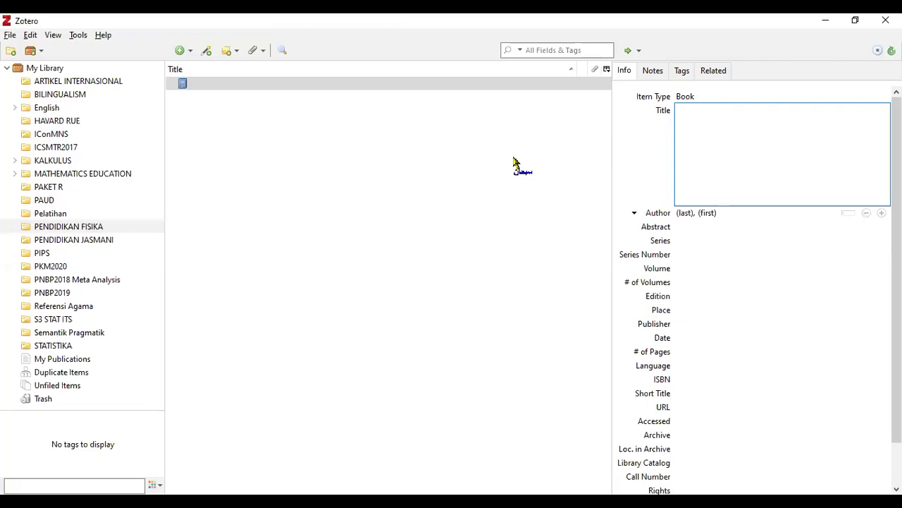
type("Dasar-dasar FIsiisika")
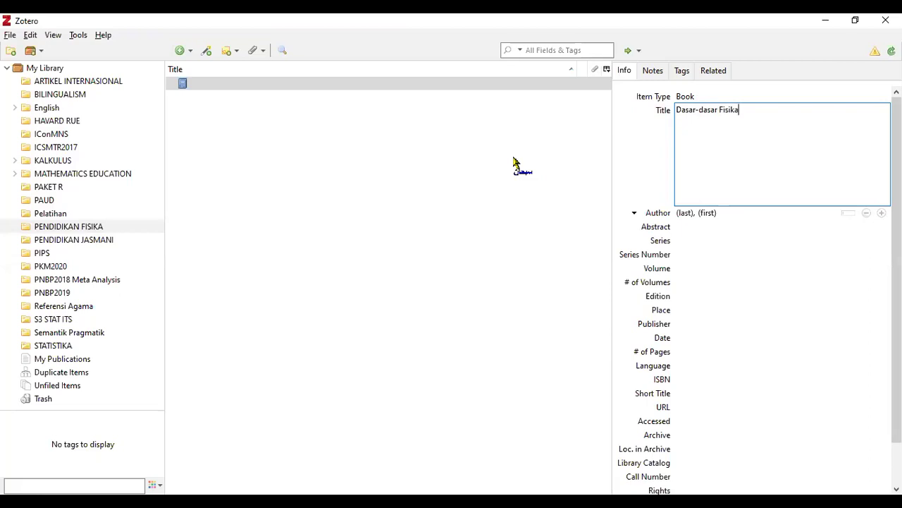
left_click(633, 168)
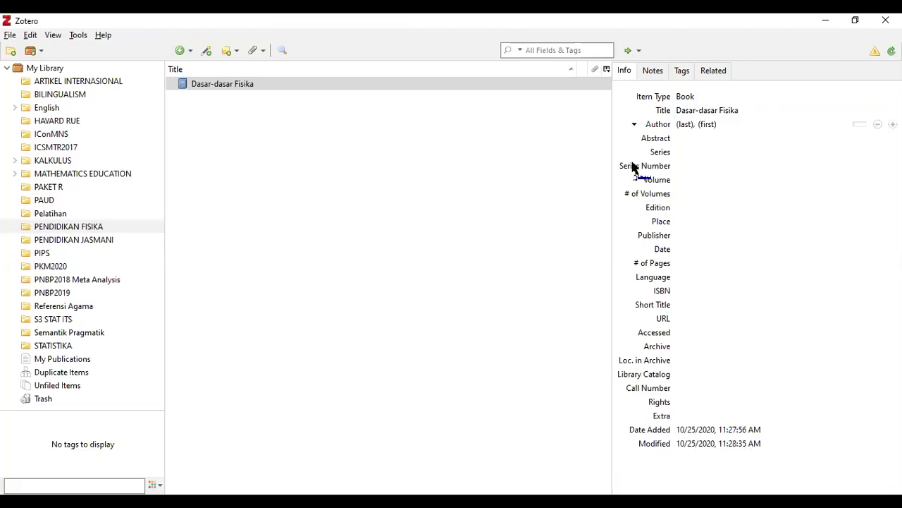
left_click(747, 110)
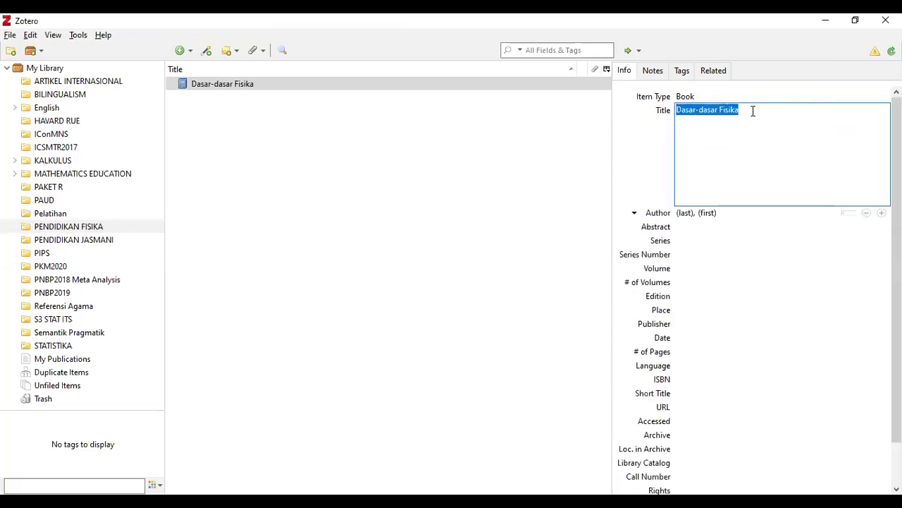
left_click(755, 110)
key("Return")
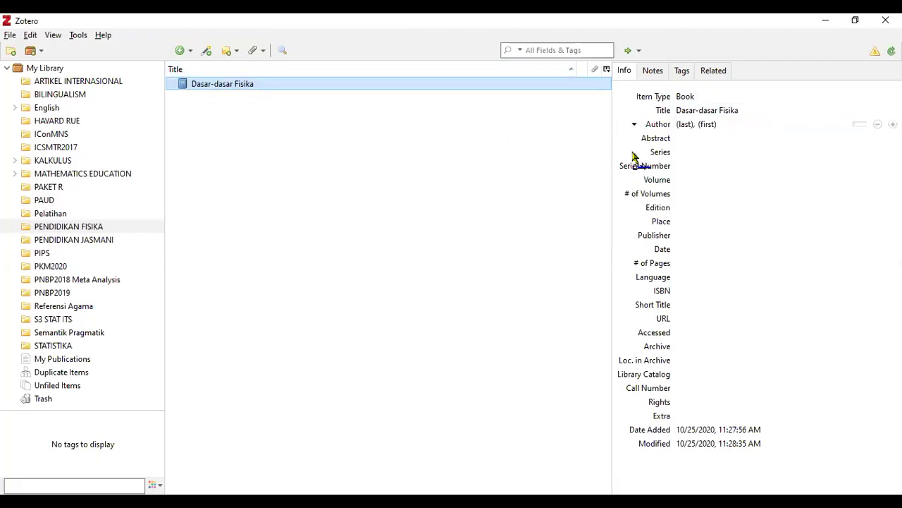
Step: Enter the book's first author with last name and first name
left_click(707, 127)
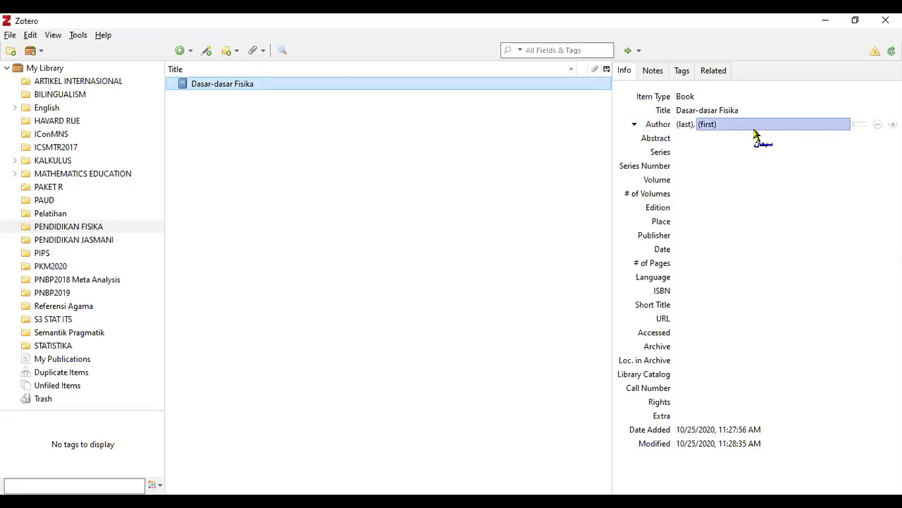
left_click(684, 125)
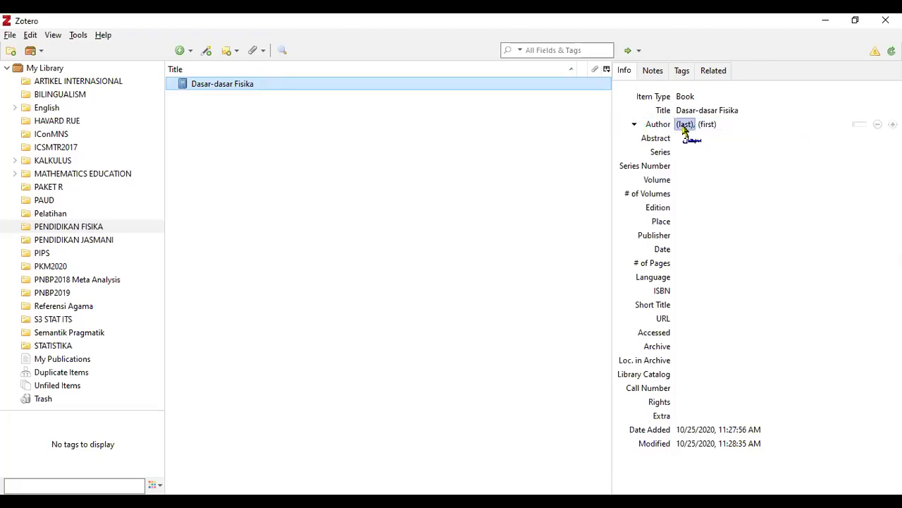
left_click(688, 125)
left_click(585, 145)
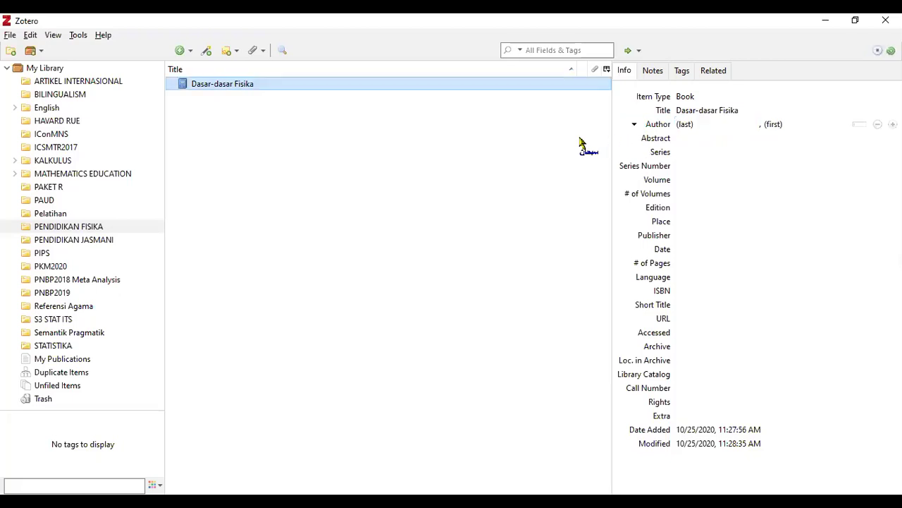
left_click(698, 127)
left_click(732, 123)
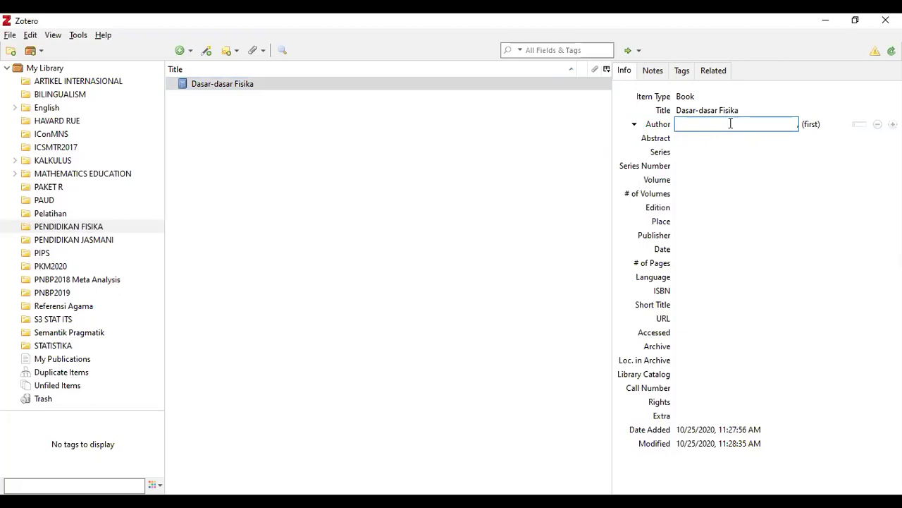
type("A")
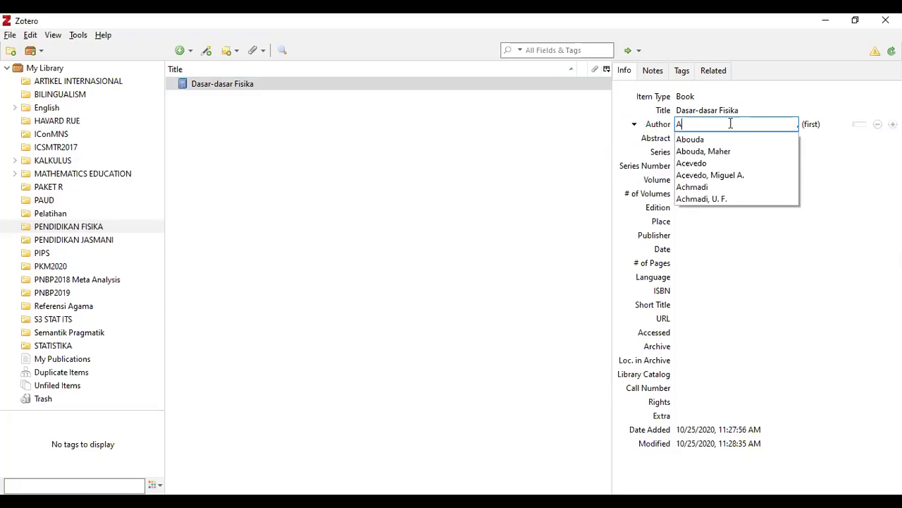
type("li")
left_click(835, 126)
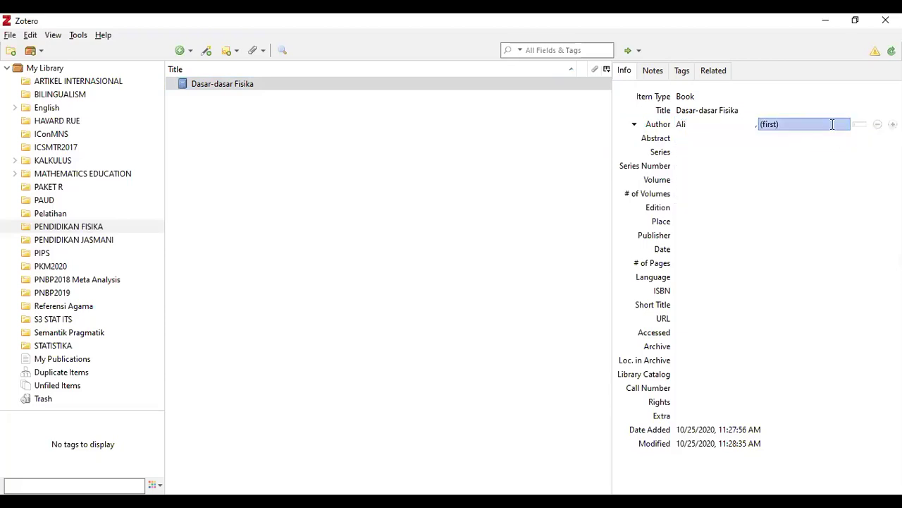
type("M")
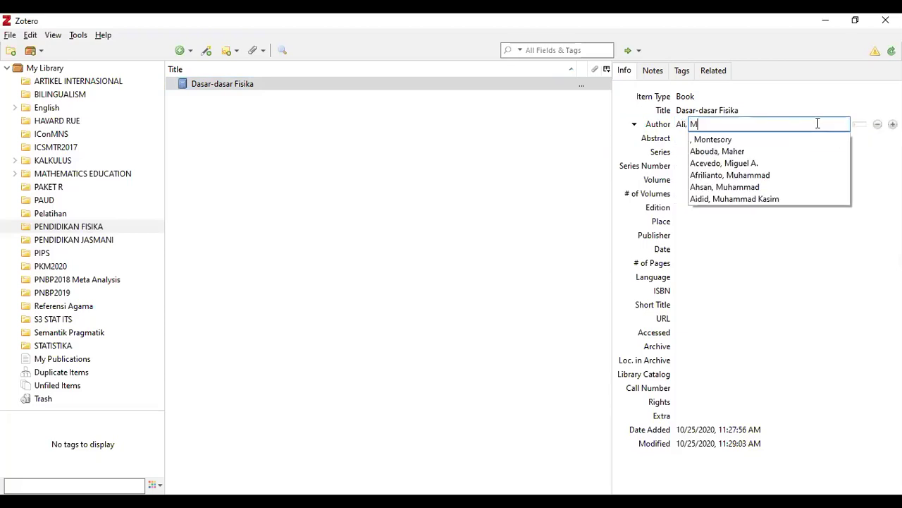
type("uhammad")
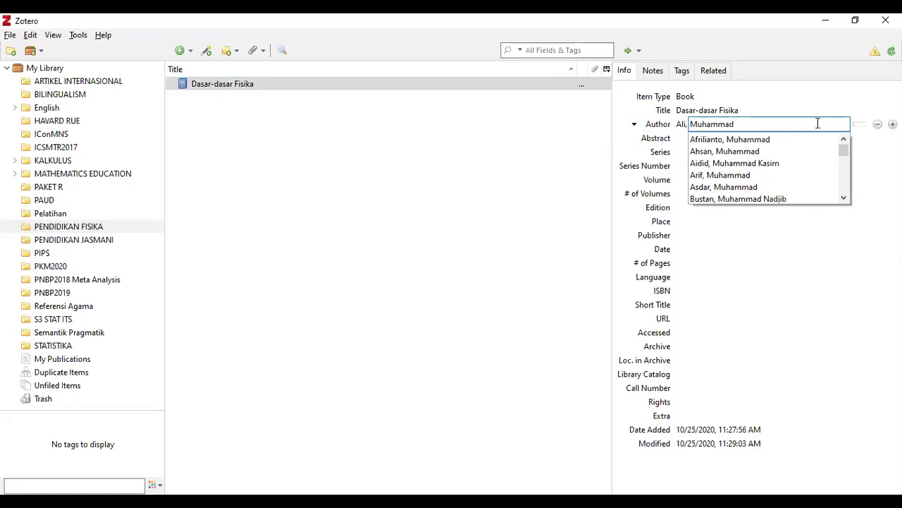
key("Return")
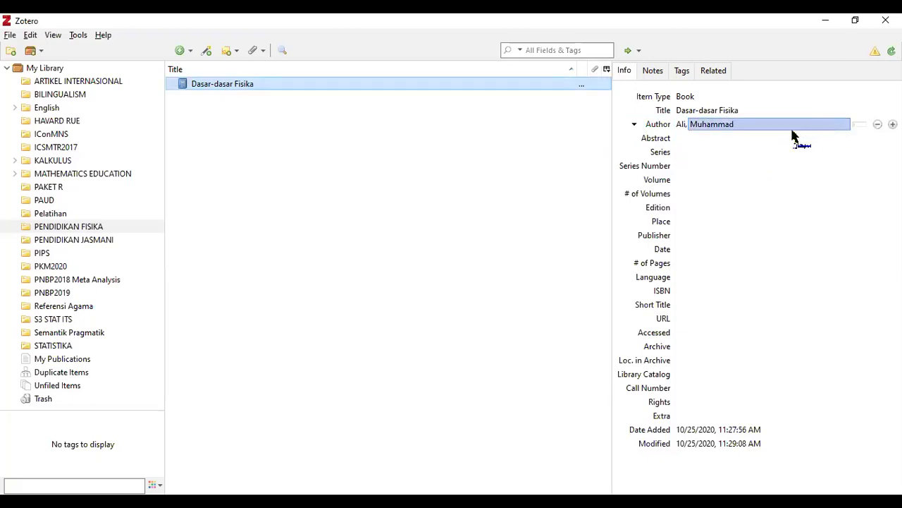
left_click(682, 128)
left_click(715, 126)
left_click(699, 130)
key("Return")
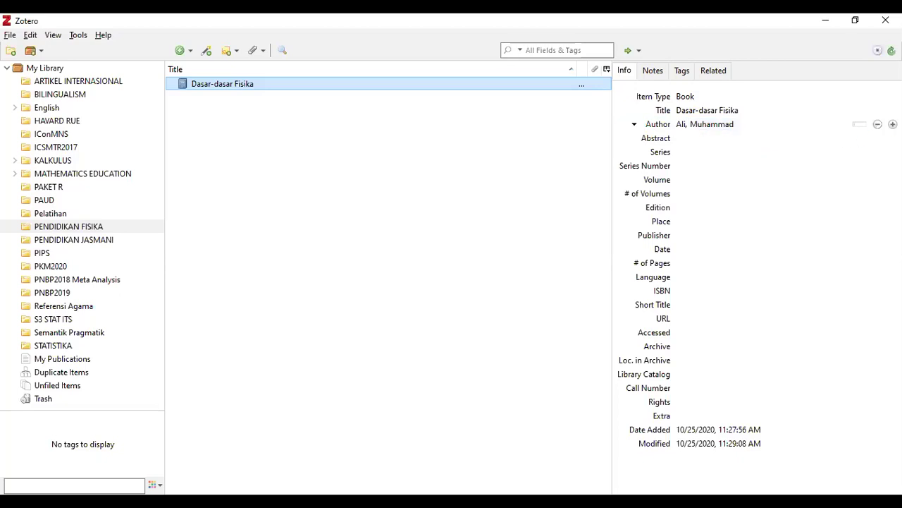
Step: Add a second author row with the co-author's last and first names
left_click(892, 125)
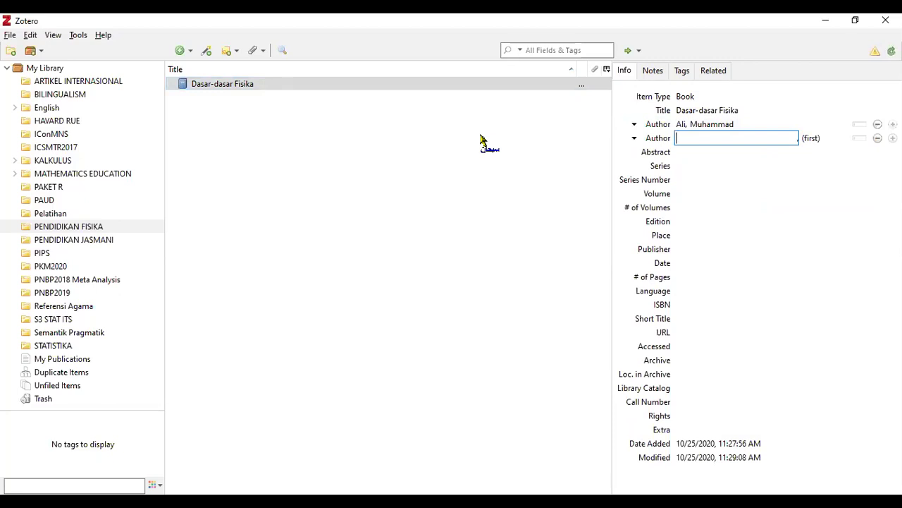
type("B")
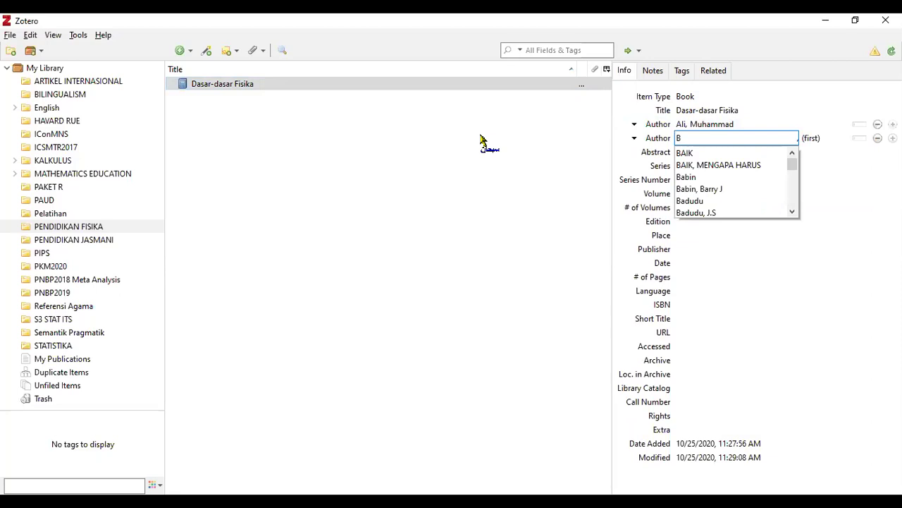
key("BackSpace")
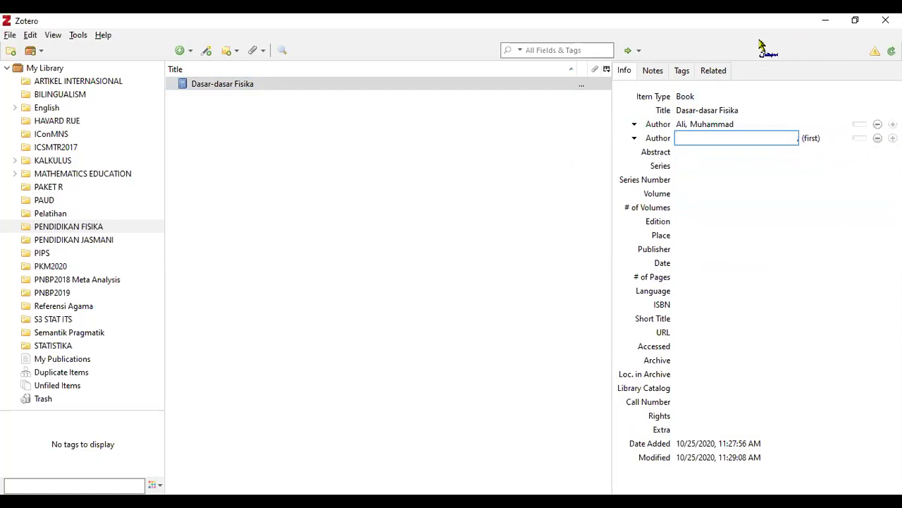
type("Was")
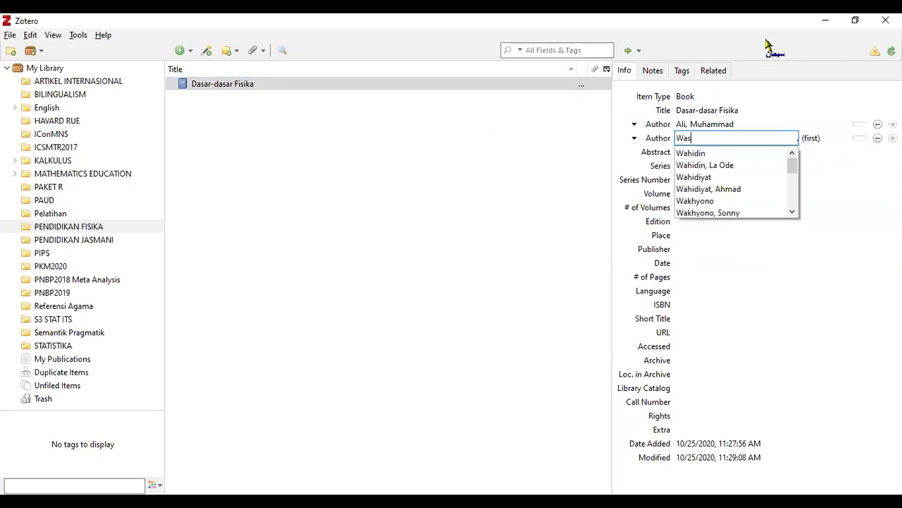
type("eso")
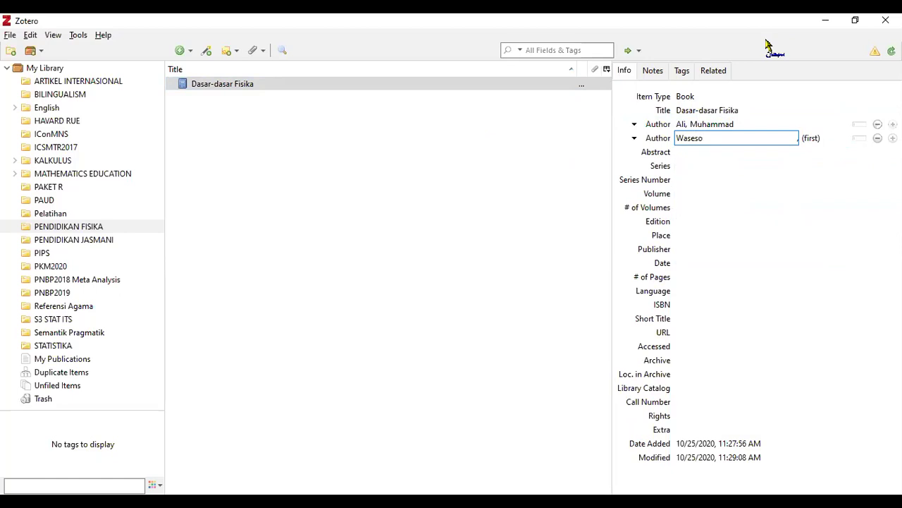
left_click(823, 141)
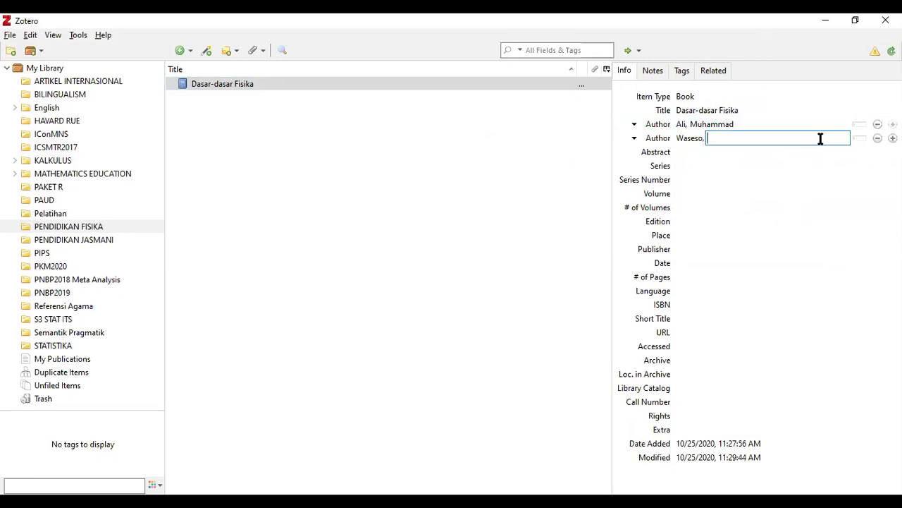
type("Budi")
key("Return")
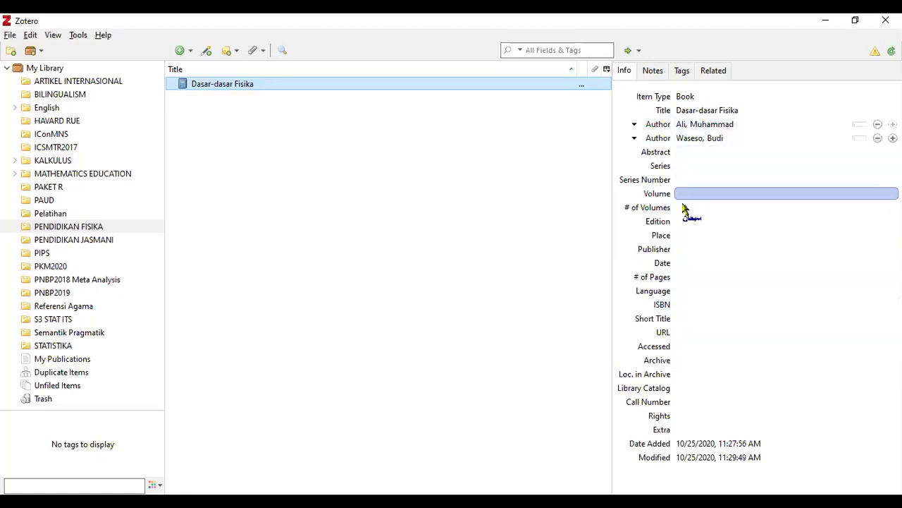
Step: Record date 2000, publisher Rineka Cipta, place Jakarta and edition 3 for the book
left_click(685, 262)
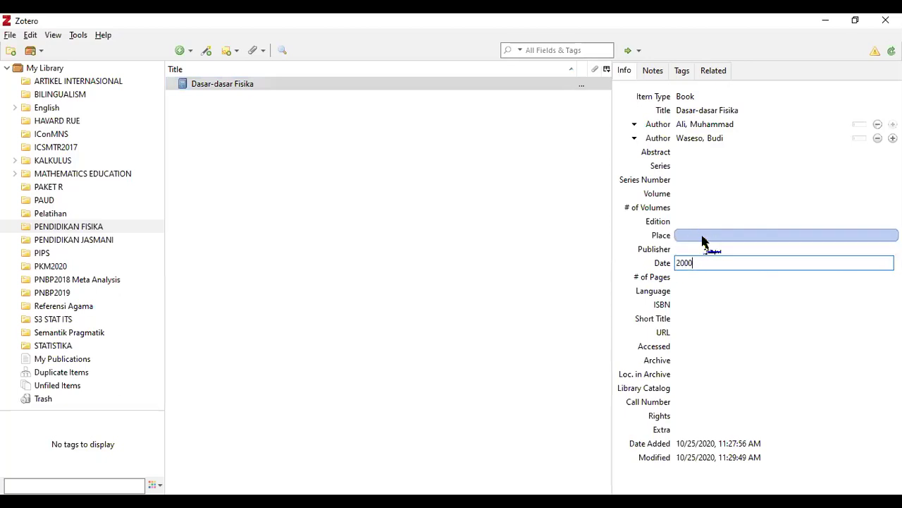
left_click(695, 250)
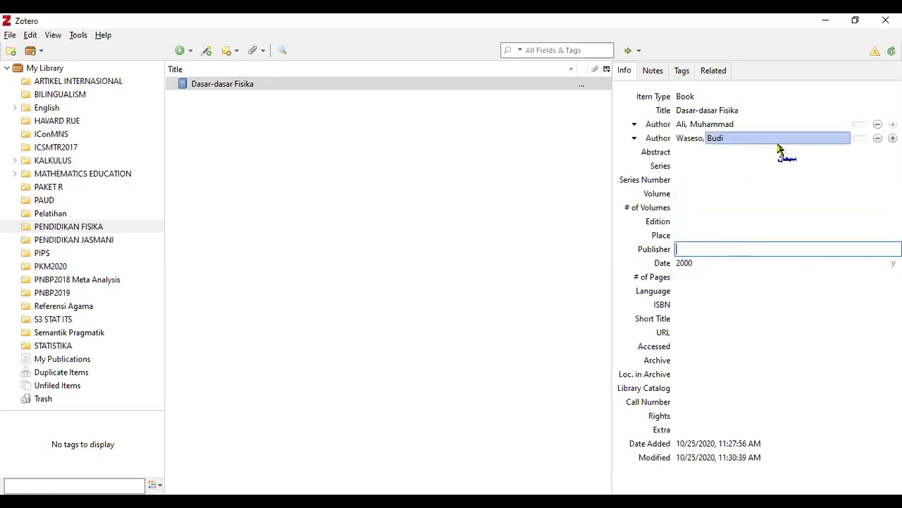
type("Ri")
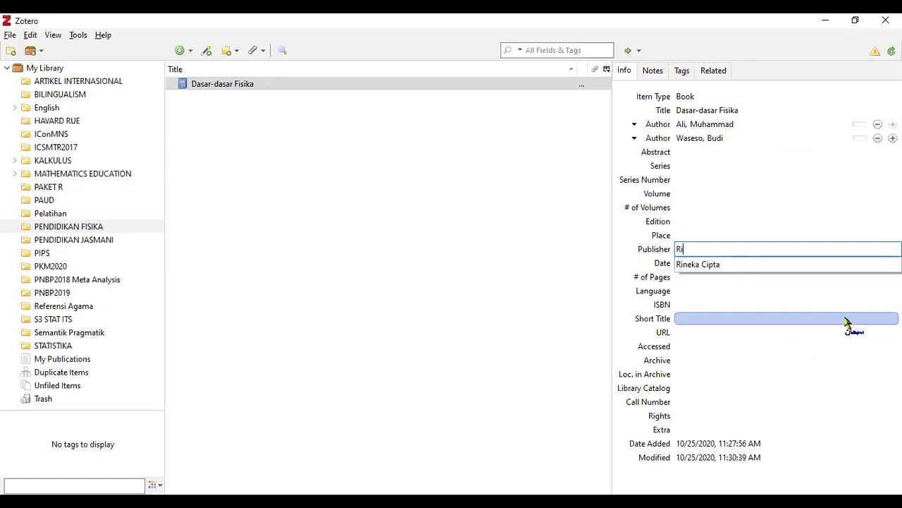
left_click(719, 266)
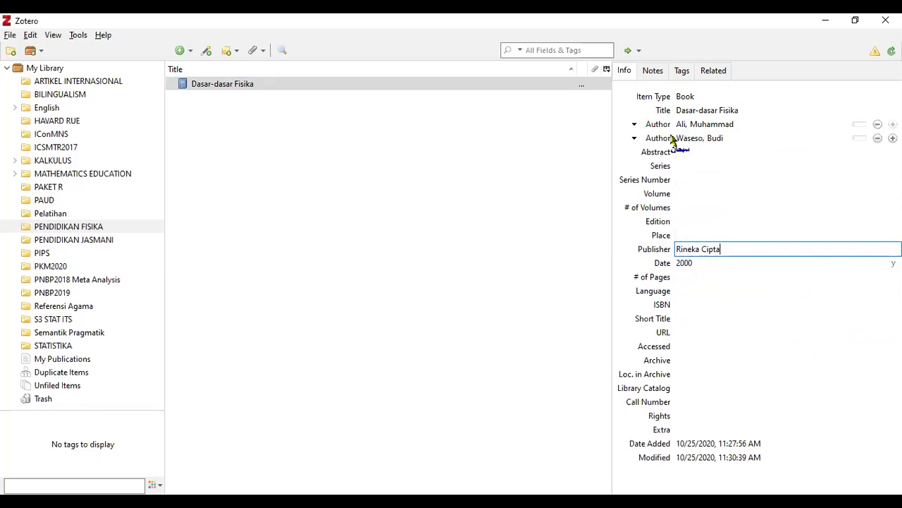
left_click(712, 236)
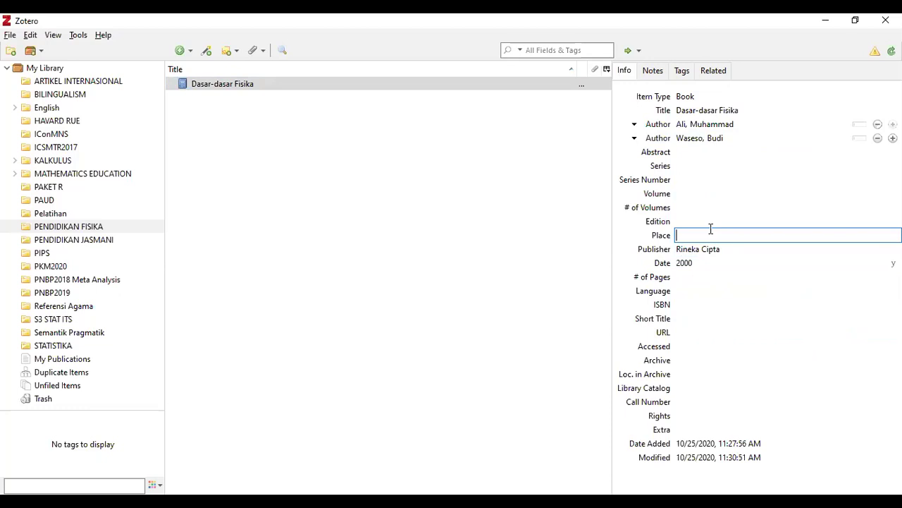
type("J")
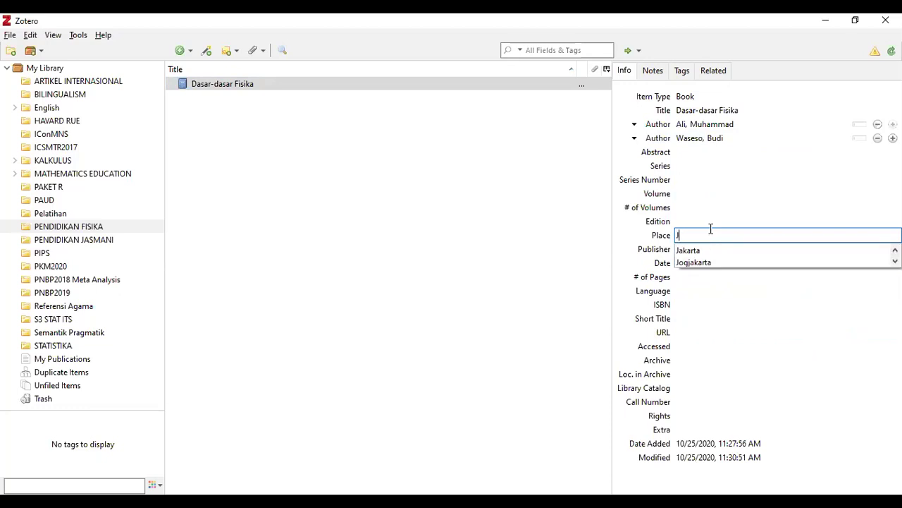
type("akarta")
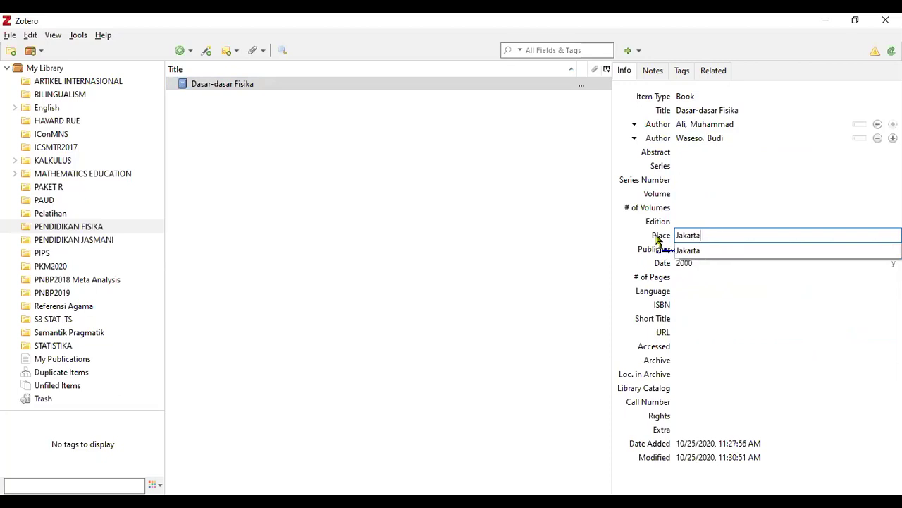
key("Return")
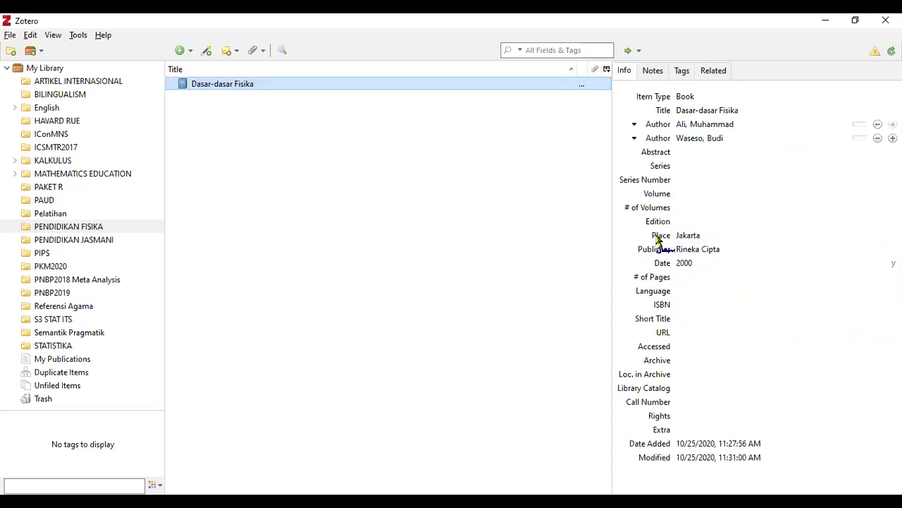
left_click(713, 223)
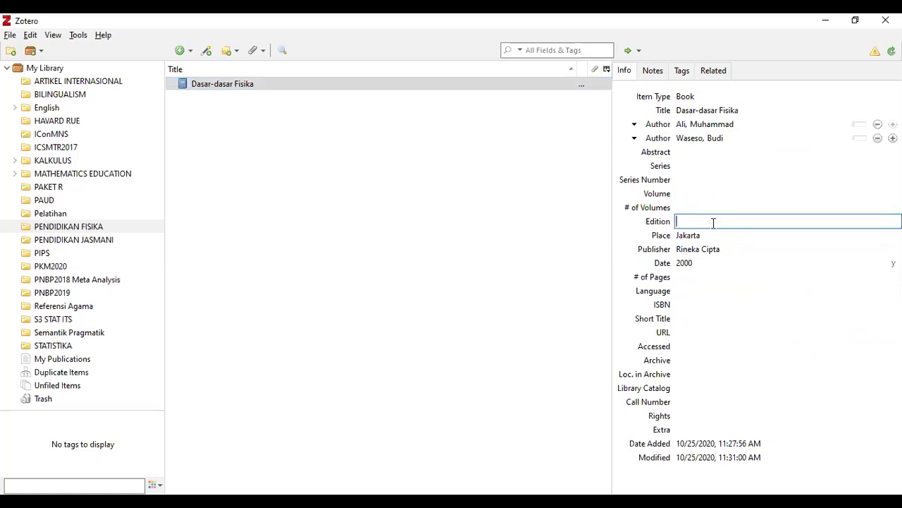
type("3")
key("Return")
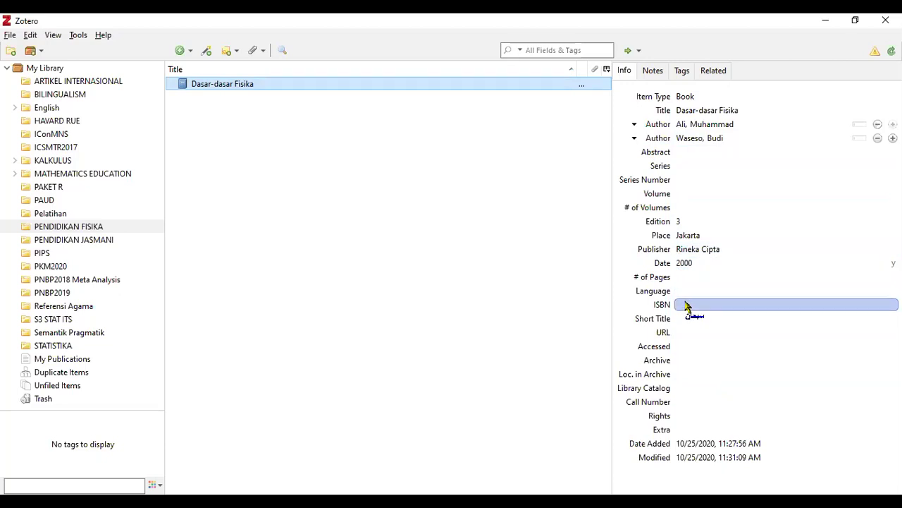
left_click(704, 143)
Step: Leave the Dasar-dasar Fisika record unchanged, switch to Chrome and open a blank tab
key("Return")
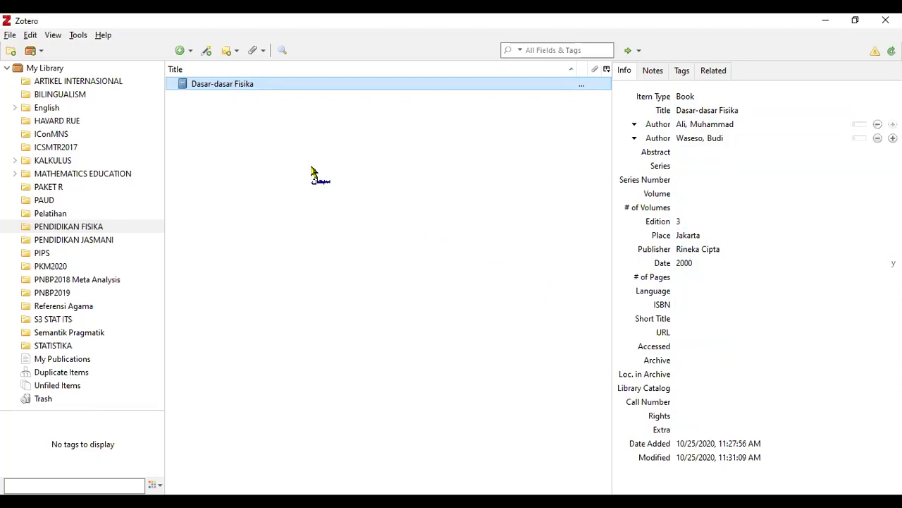
left_click(190, 52)
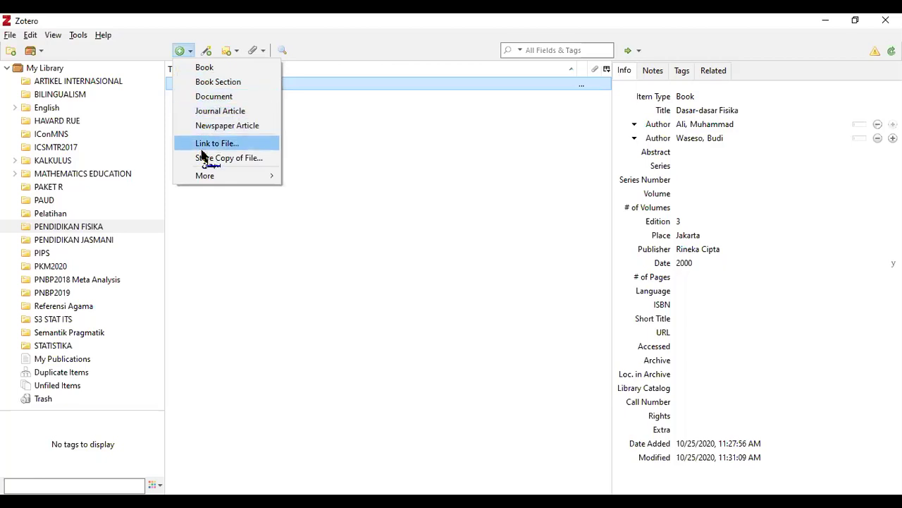
left_click(487, 195)
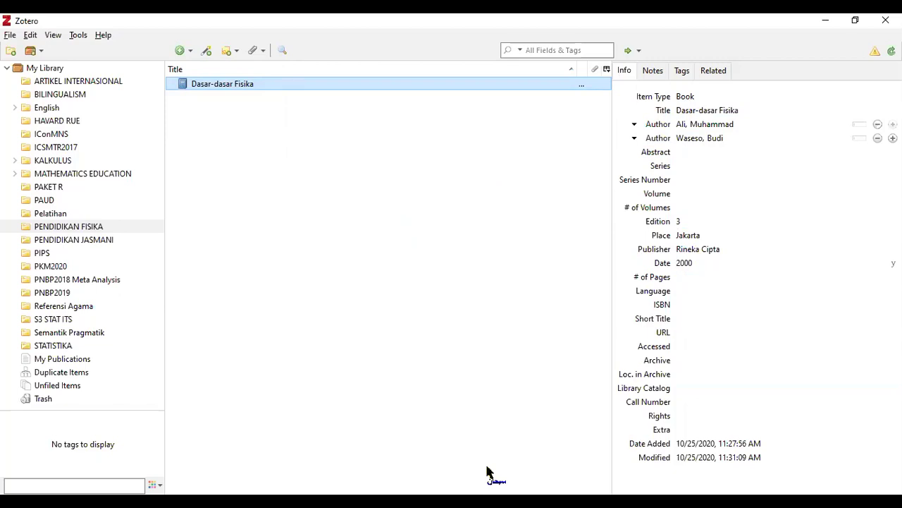
key("alt+Tab")
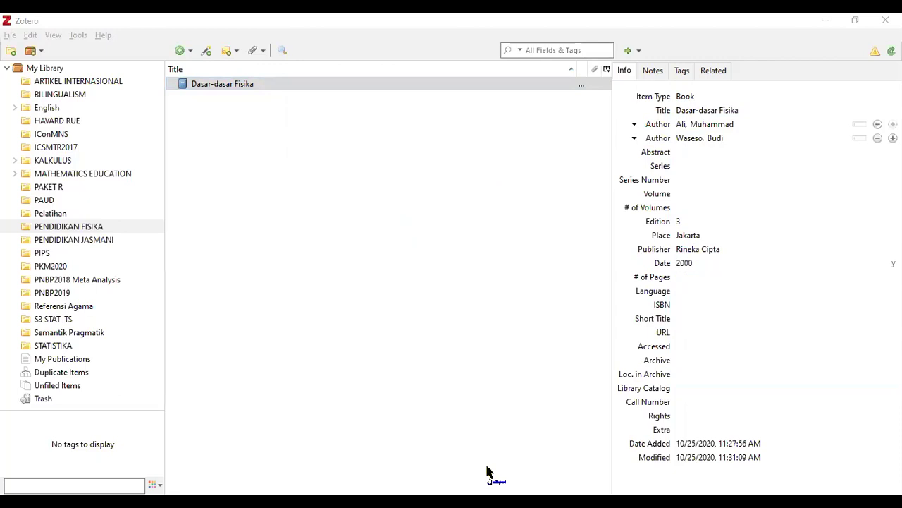
left_click(653, 24)
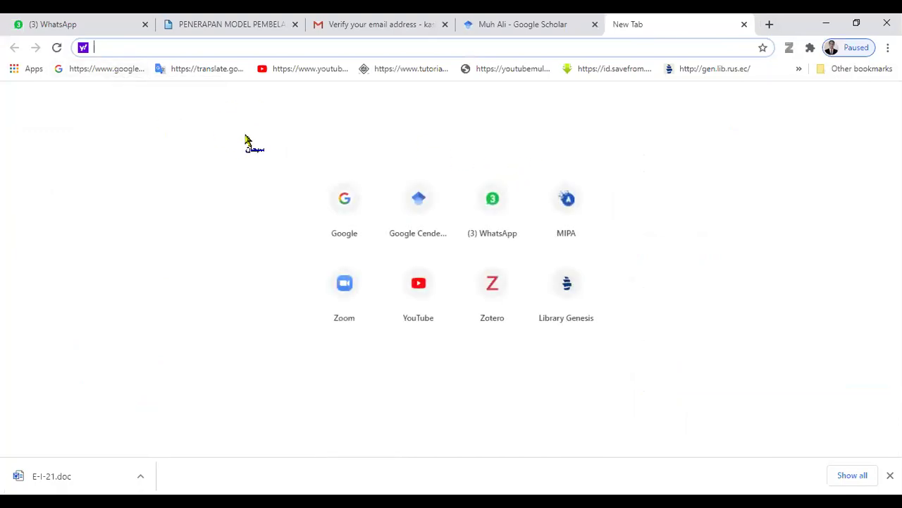
Step: Load the Google home page in the new tab, then close that extra Google tab
type("ga")
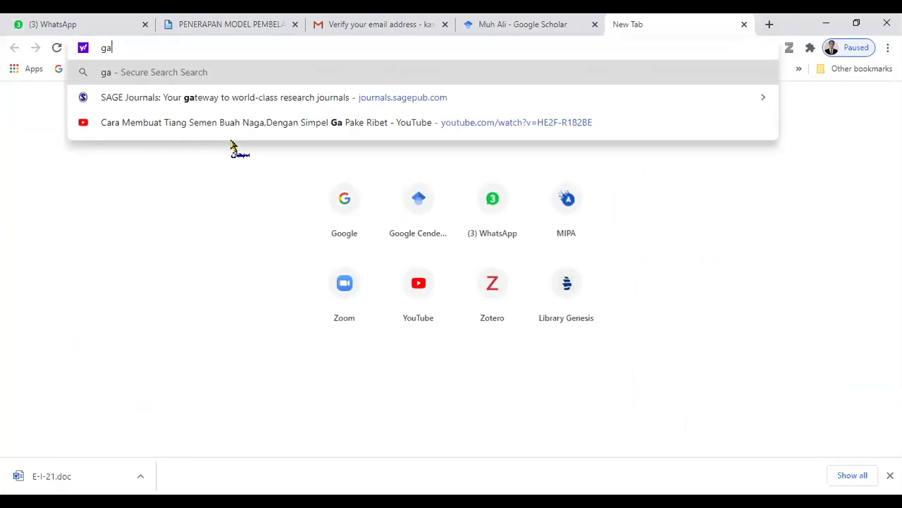
type("r")
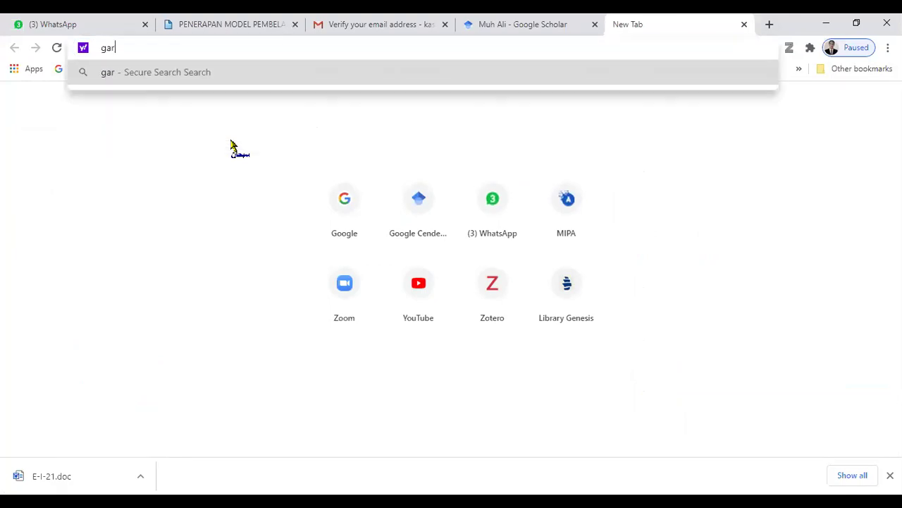
key("BackSpace")
key("BackSpace")
key("BackSpace")
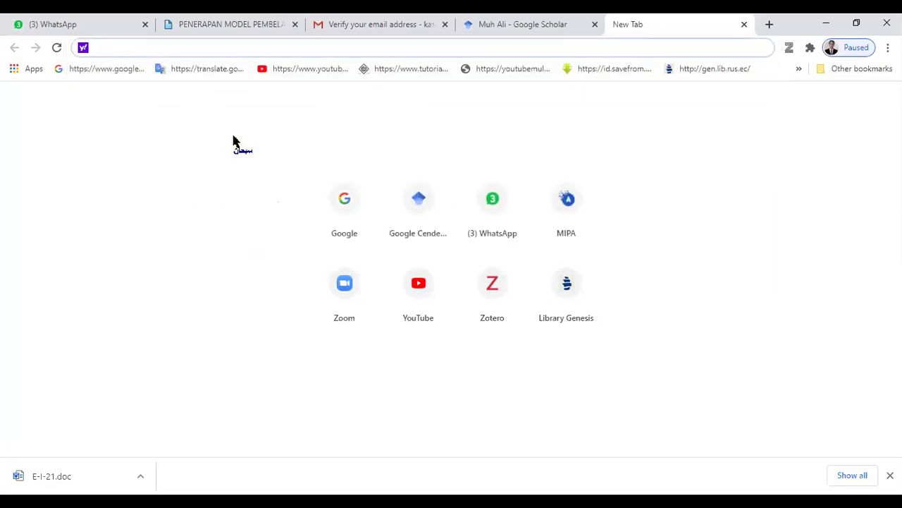
left_click(107, 70)
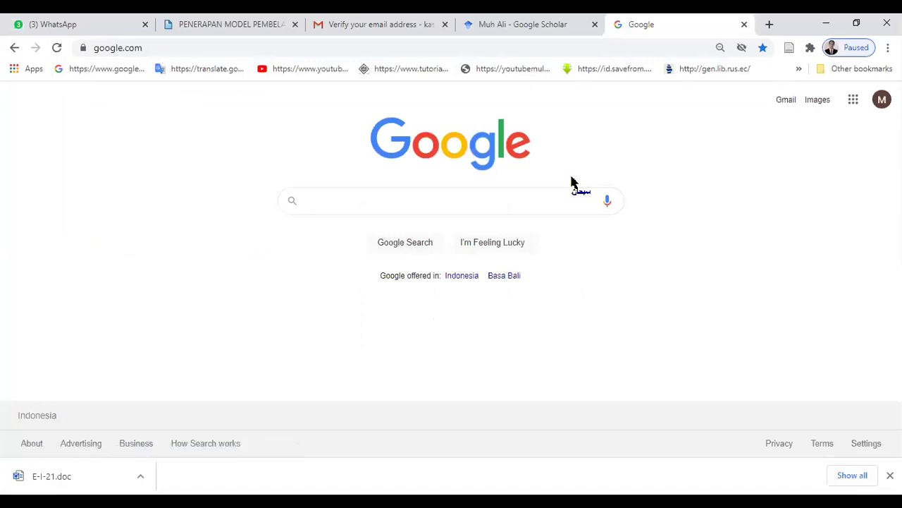
left_click(746, 25)
Step: Save the PENERAPAN problem-solving physics article from the UNIB repository page to Zotero
left_click(256, 27)
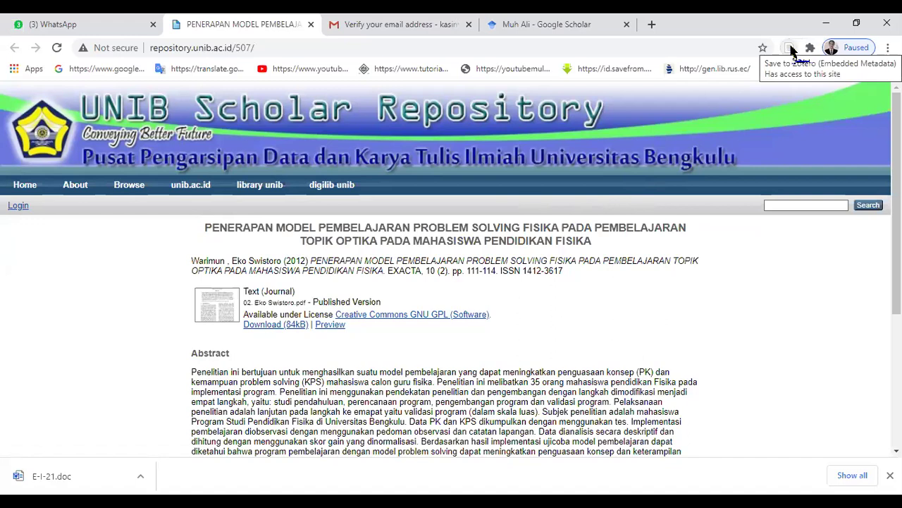
left_click(791, 50)
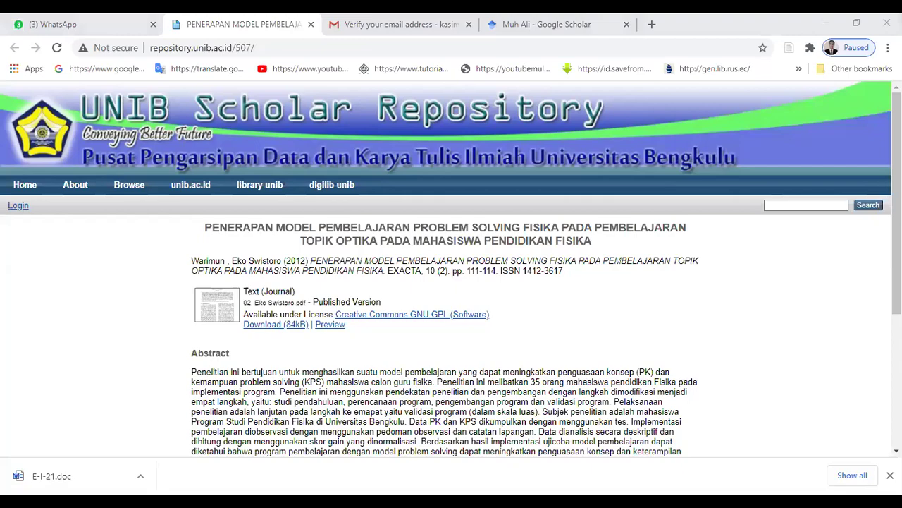
key("alt+Tab")
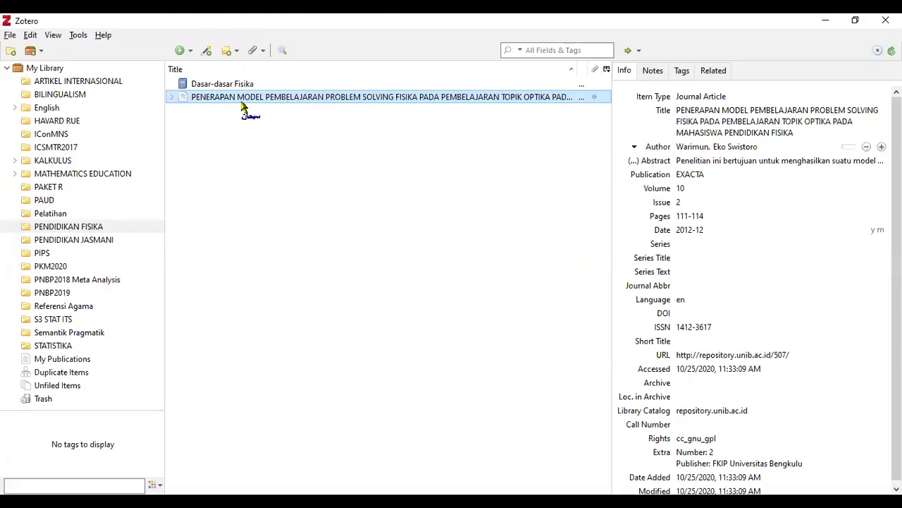
Step: Expand the EXACTA article to reveal its Full Text PDF and Snapshot, and select the PDF
left_click(172, 99)
left_click_drag(172, 102, 860, 418)
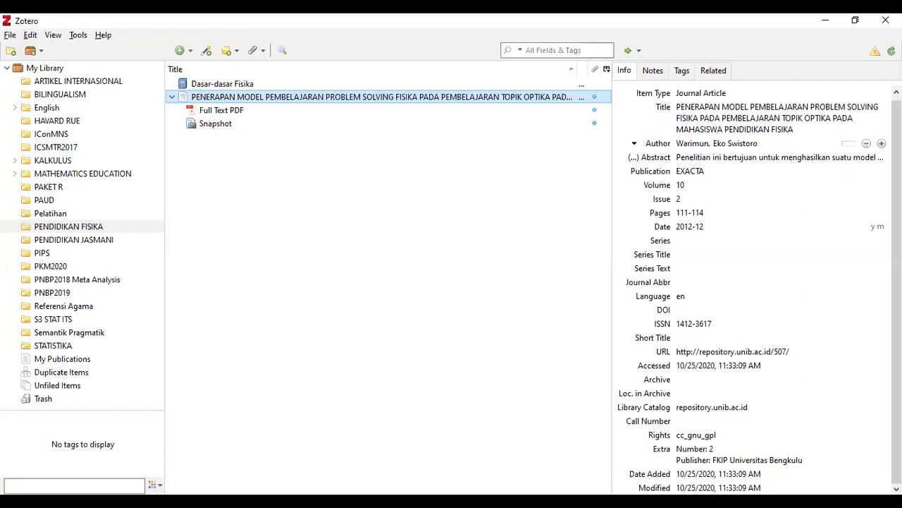
left_click_drag(782, 455, 248, 113)
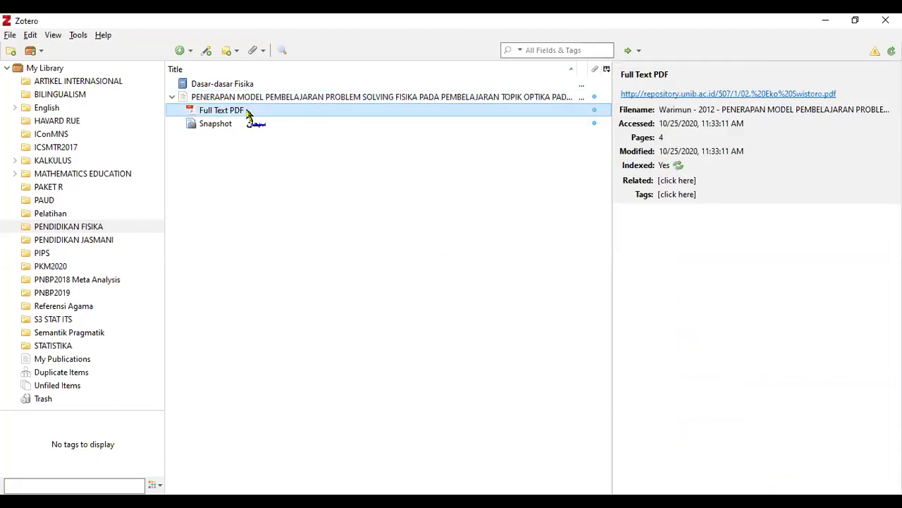
Step: Open the article's Full Text PDF in Adobe Acrobat Reader with View PDF
right_click(249, 113)
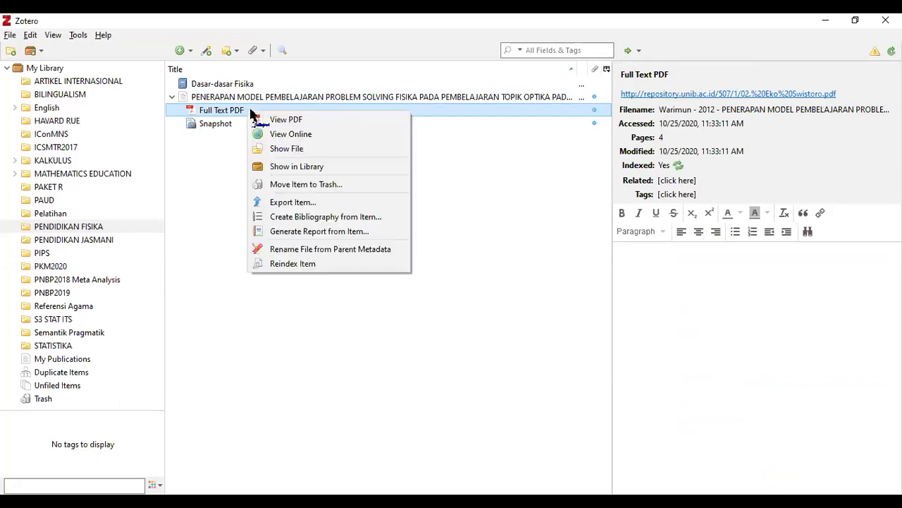
left_click(217, 159)
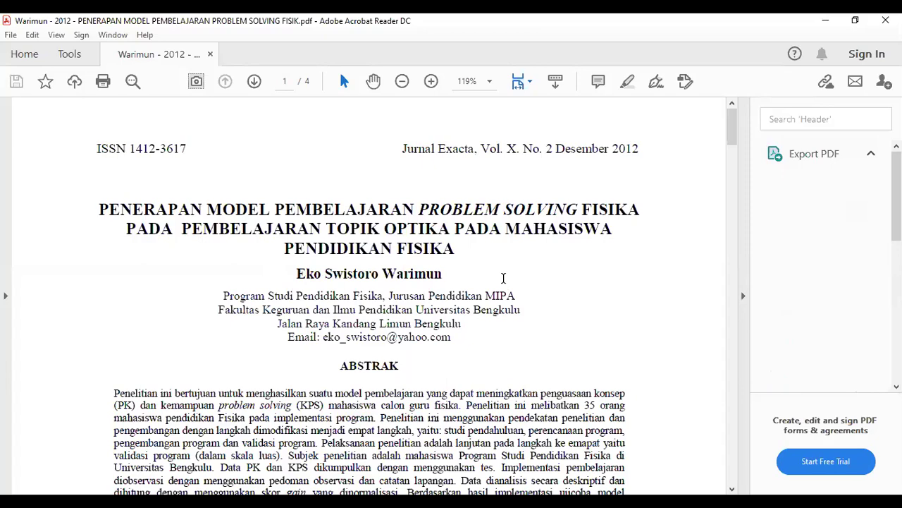
scroll(511, 278, "down", 3)
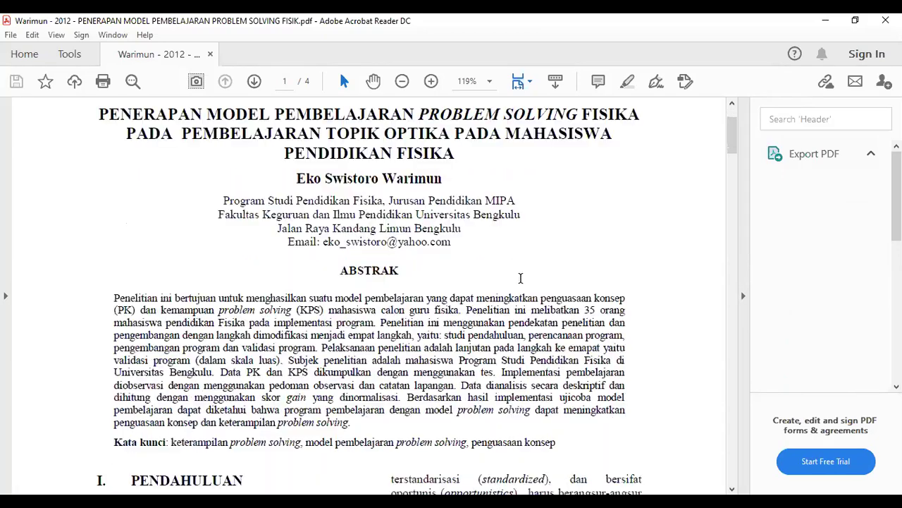
scroll(522, 283, "down", 5)
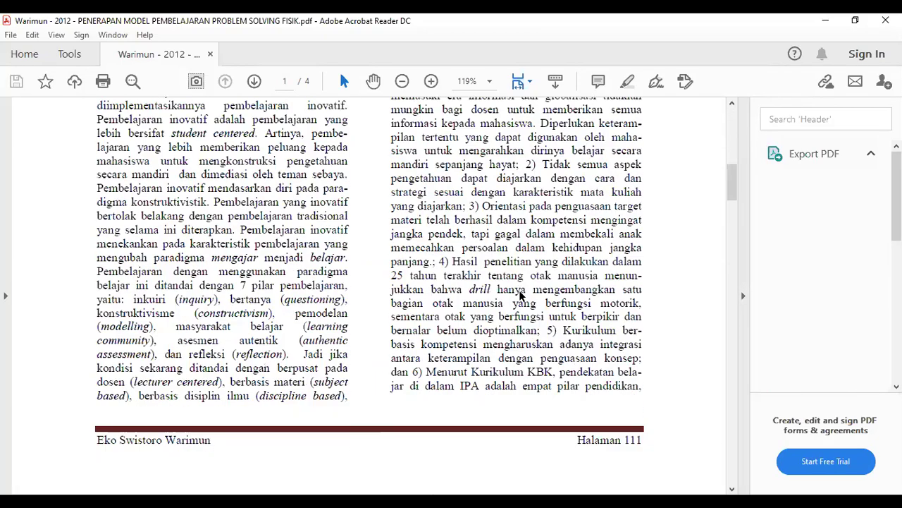
scroll(519, 292, "down", 8)
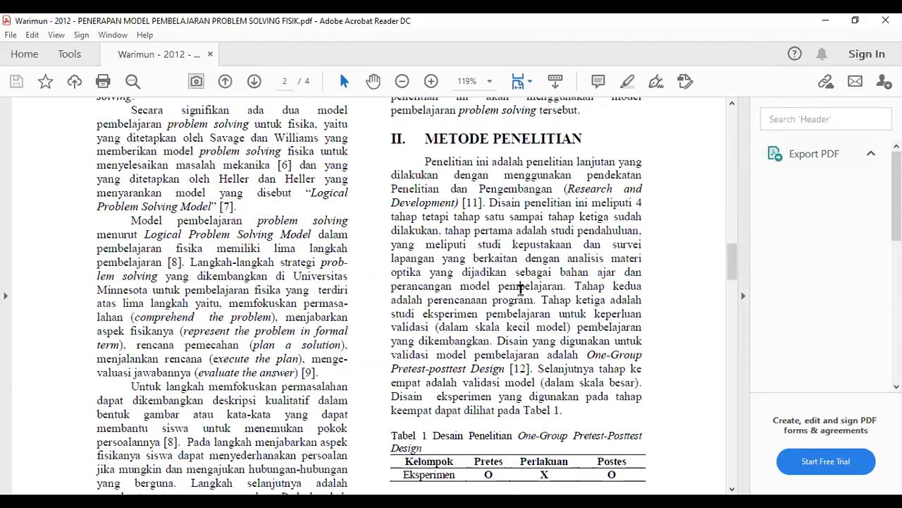
scroll(521, 286, "up", 5)
scroll(519, 313, "up", 7)
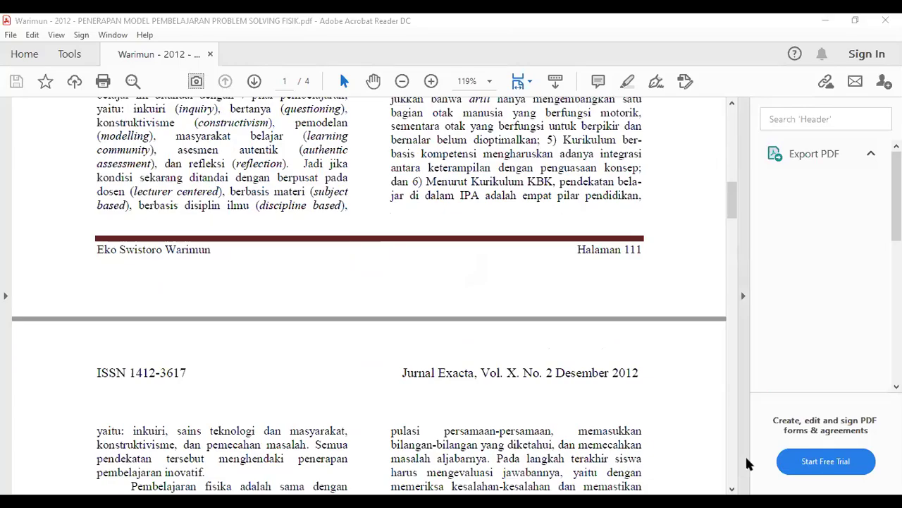
key("alt+Tab")
Step: Open the Snapshot's source URL, repository.unib.ac.id/507, in Chrome
left_click(307, 111)
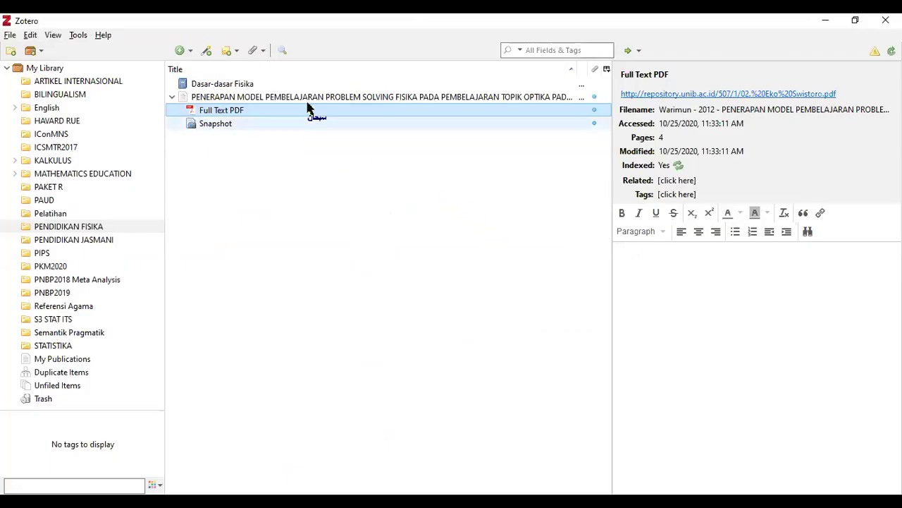
left_click(356, 98)
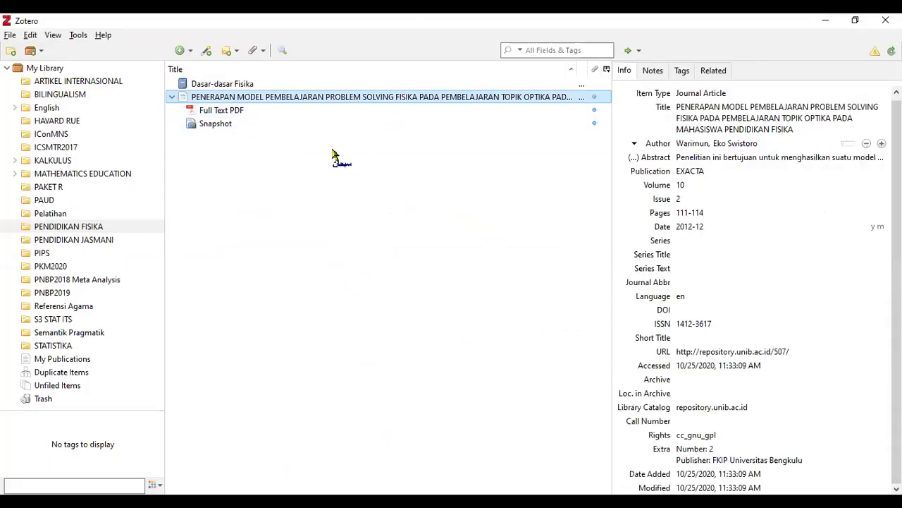
left_click(211, 127)
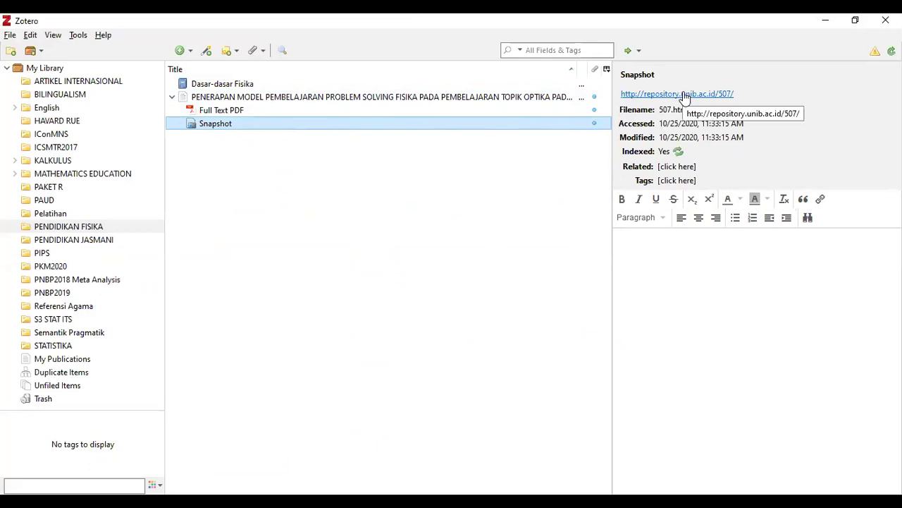
left_click(684, 94)
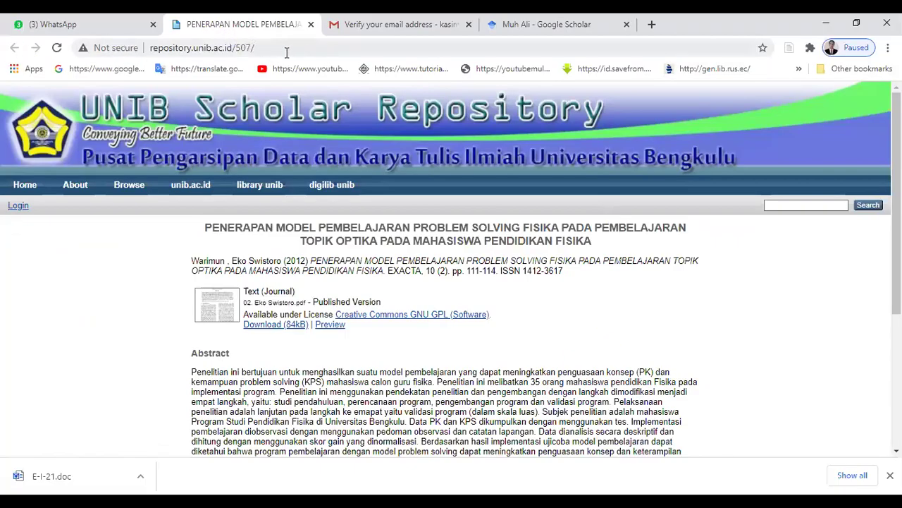
Step: Point Chrome's address bar to scholar.google.com
left_click(281, 50)
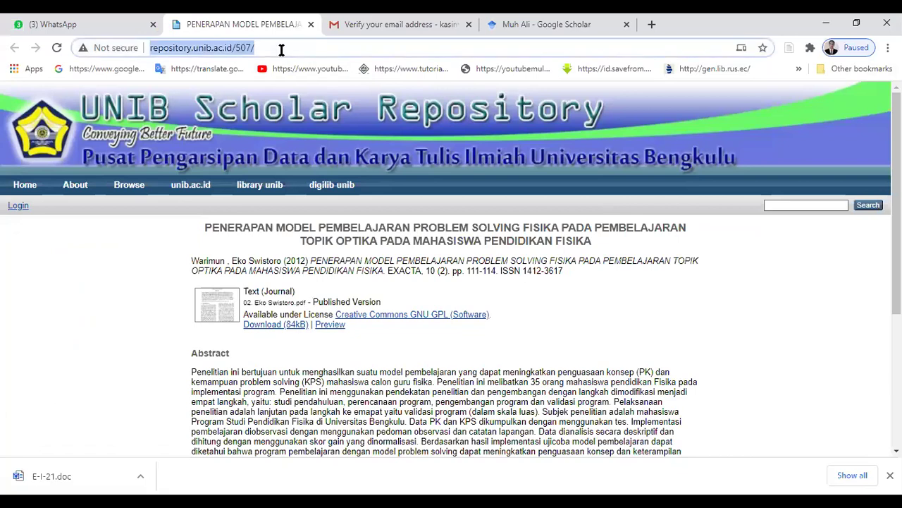
type("sco")
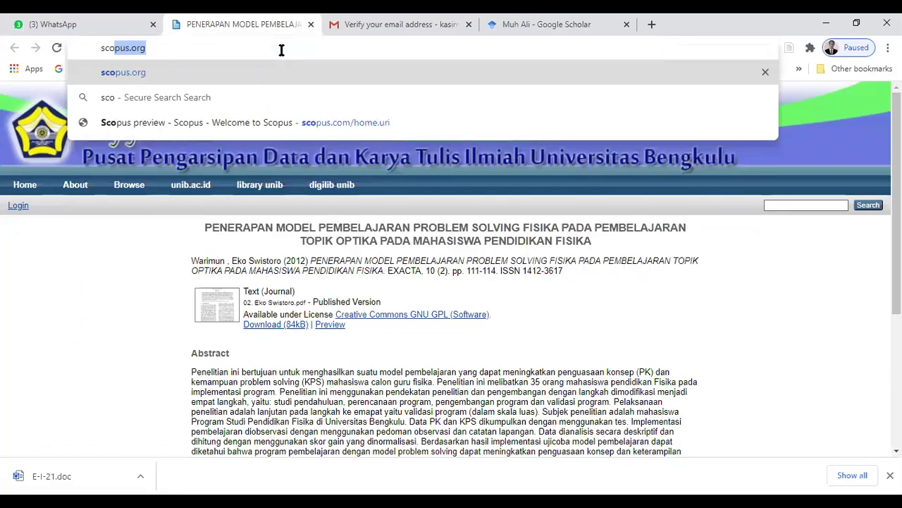
key("BackSpace")
key("BackSpace")
key("BackSpace")
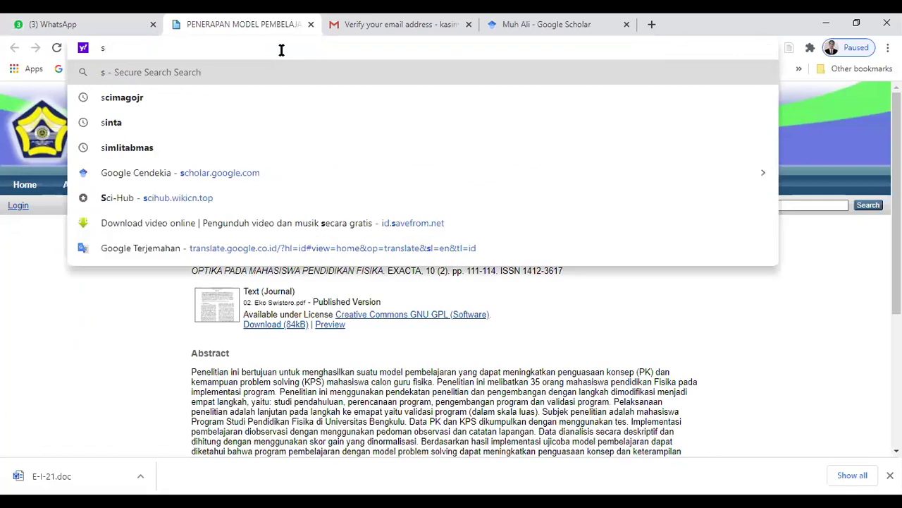
type("c")
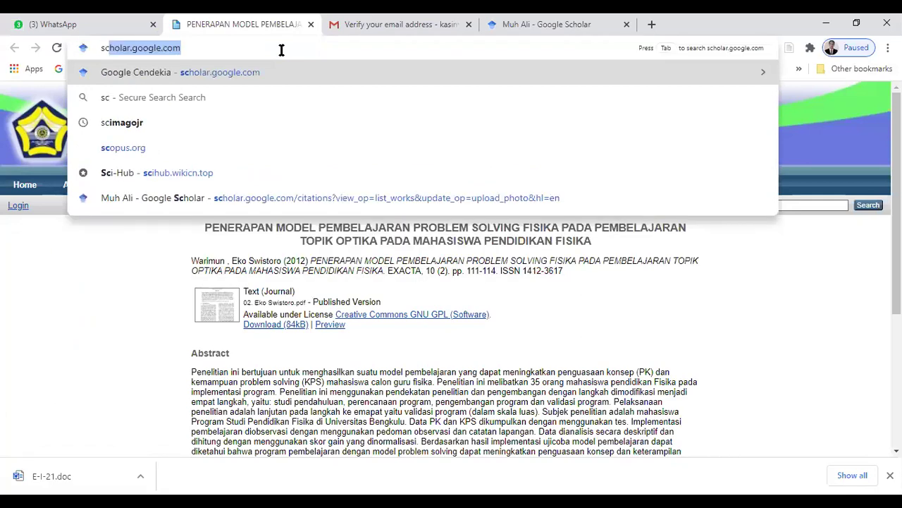
key("Return")
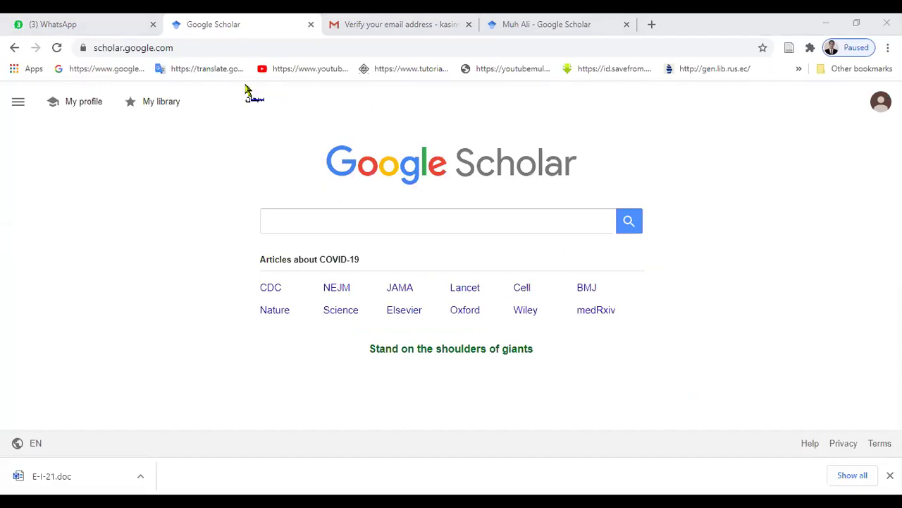
Step: Search Google Scholar for 'physics education technology'
left_click(318, 223)
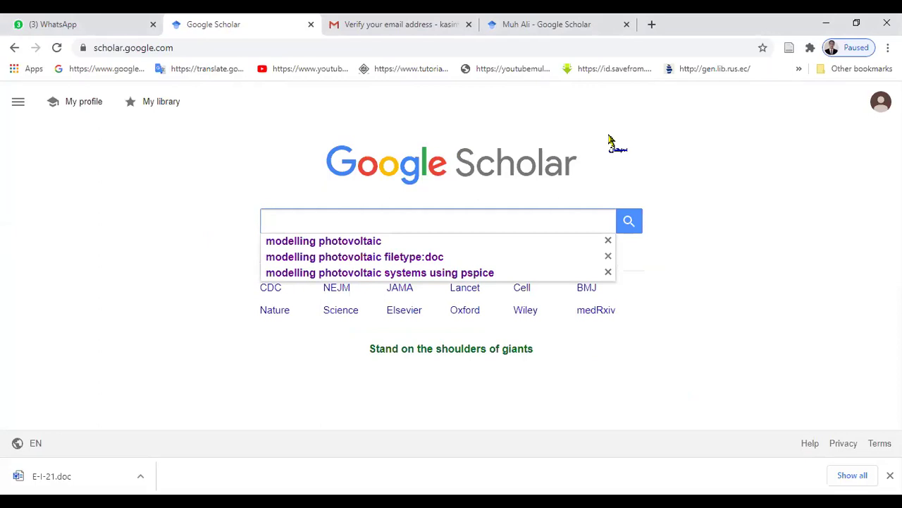
type("ph")
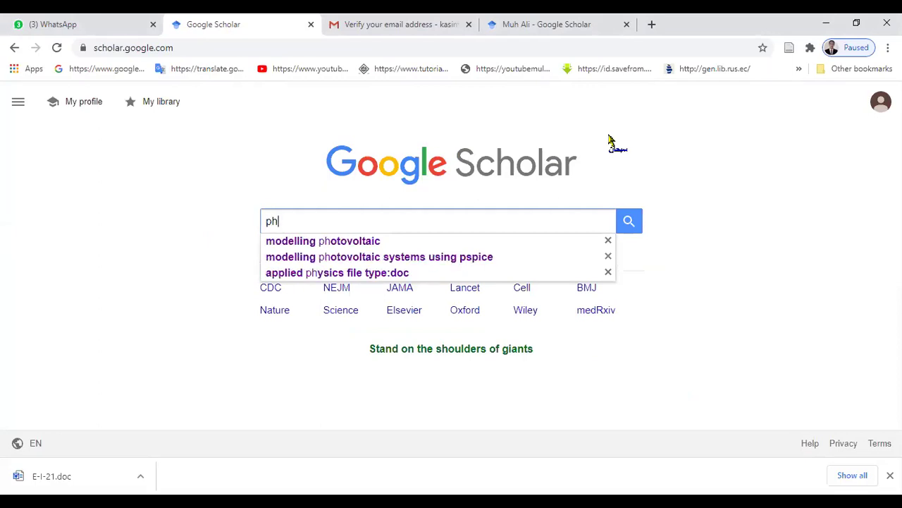
type("y")
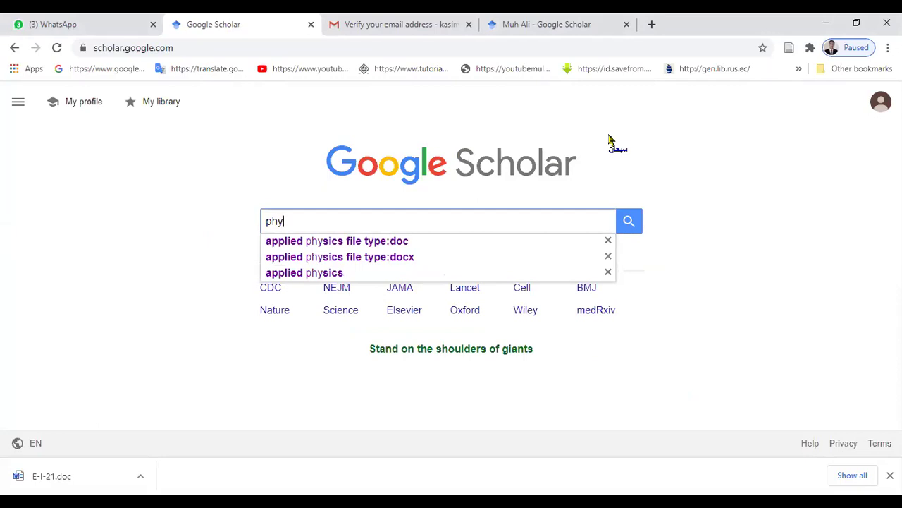
type("sics ")
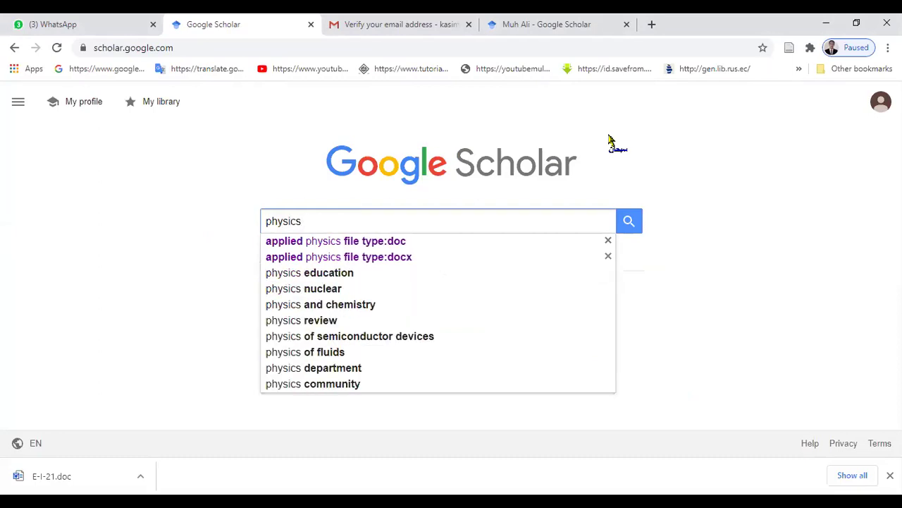
type("euda")
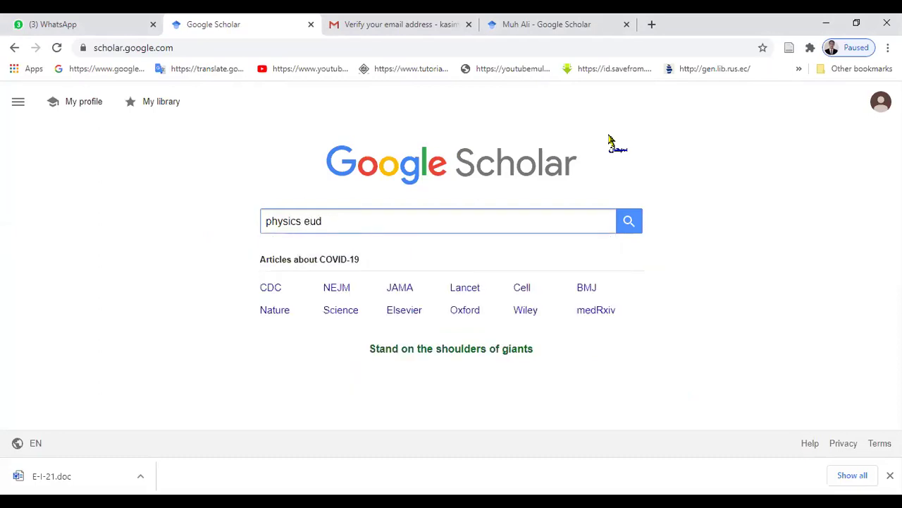
key("BackSpace")
key("BackSpace")
key("BackSpace")
type("du")
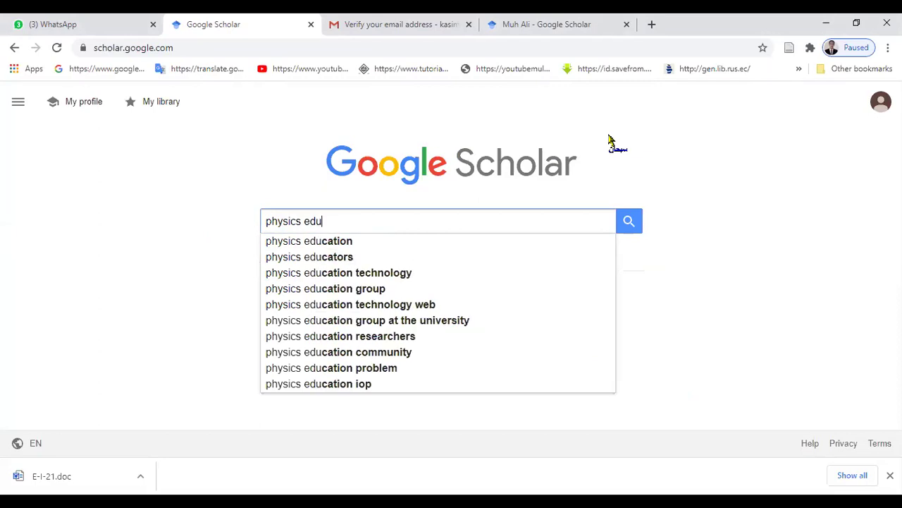
type("catio")
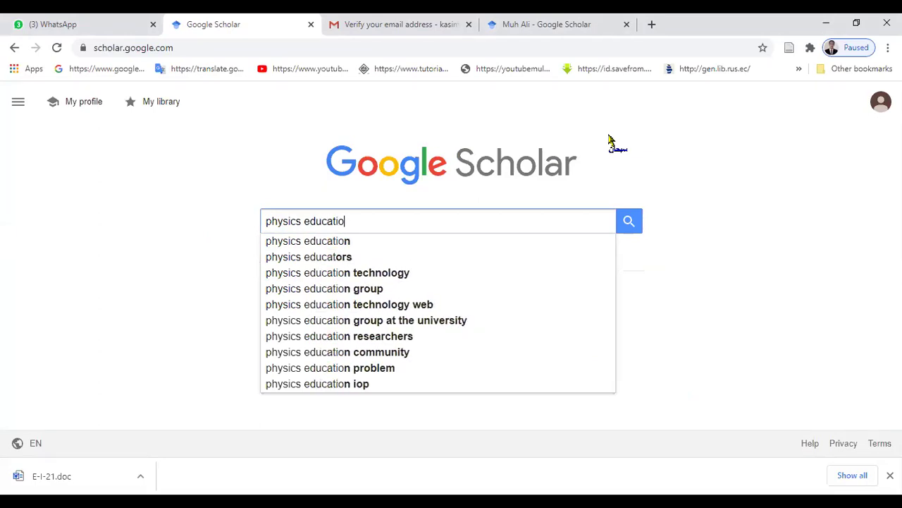
type("n")
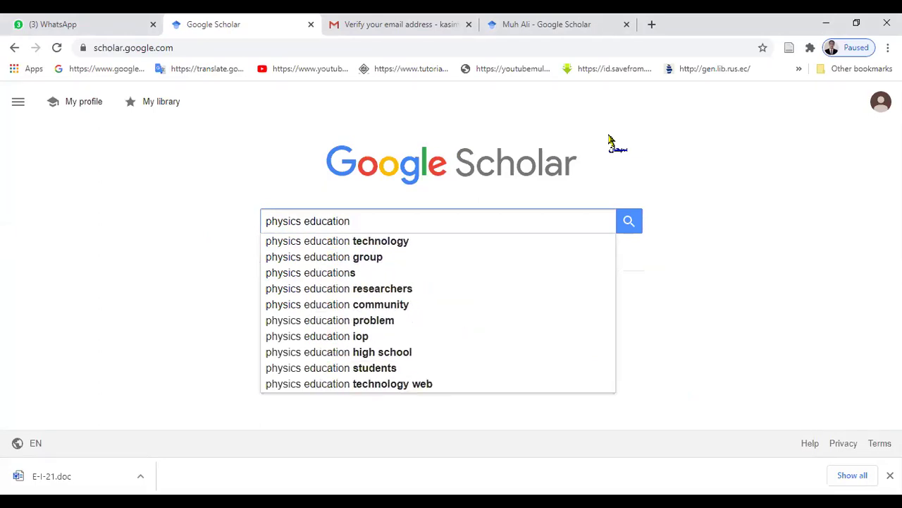
left_click(395, 242)
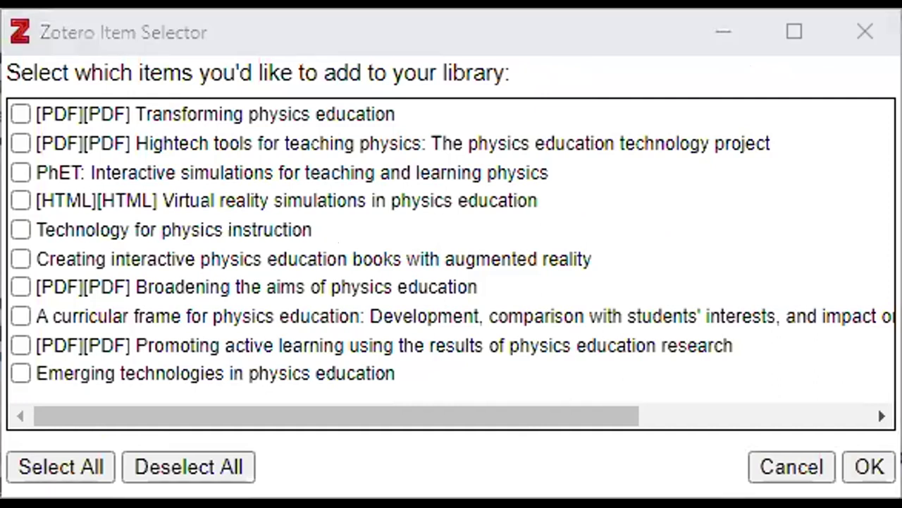
Step: Tick Transforming physics education, Hightech tools for teaching physics, and the PhET simulations article for import
left_click(644, 19)
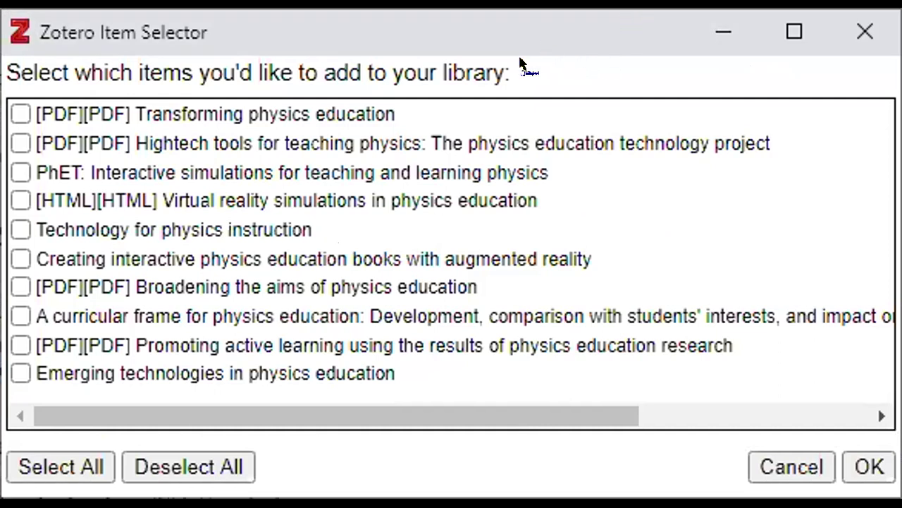
left_click(10, 119)
left_click(11, 145)
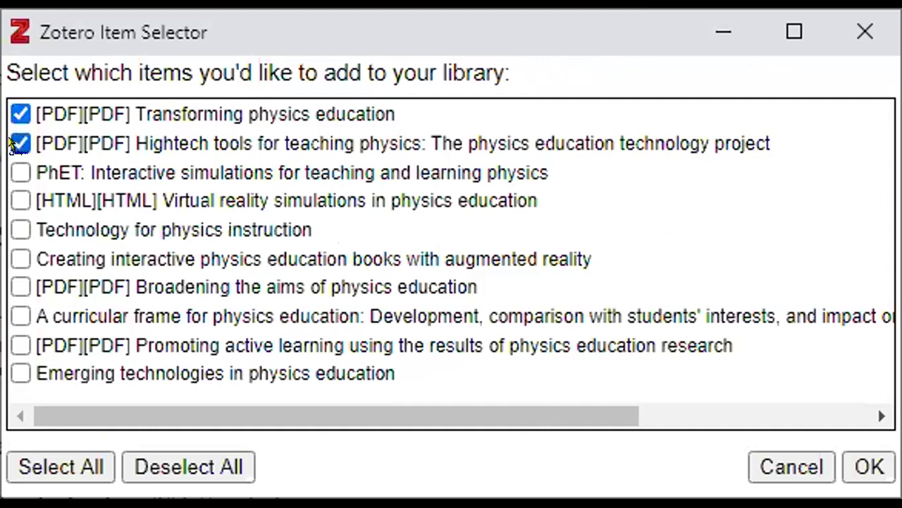
left_click(12, 171)
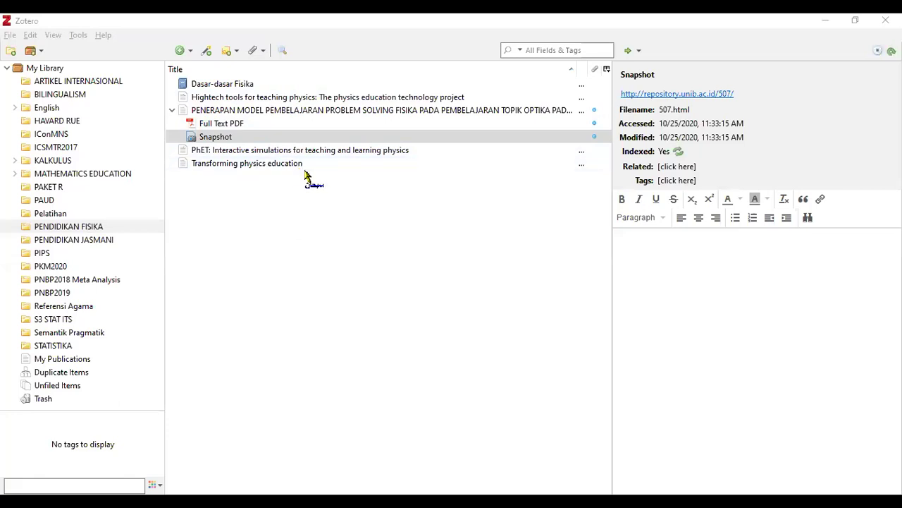
Step: Collapse the PENERAPAN article's attachments and briefly expand the PhET article
left_click(217, 138)
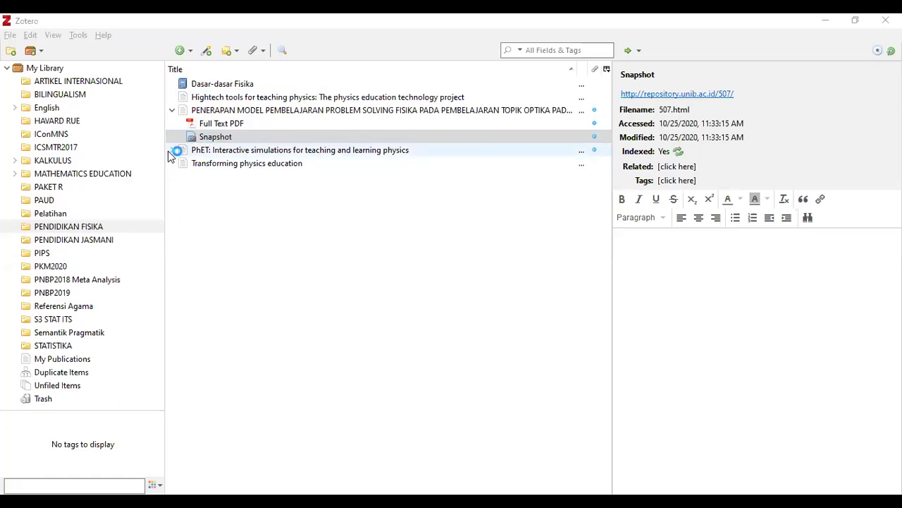
left_click(172, 111)
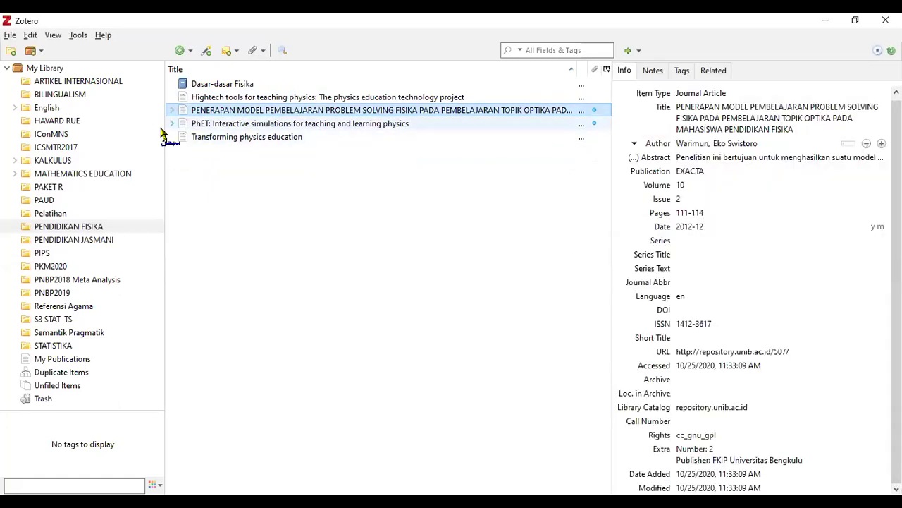
left_click(173, 125)
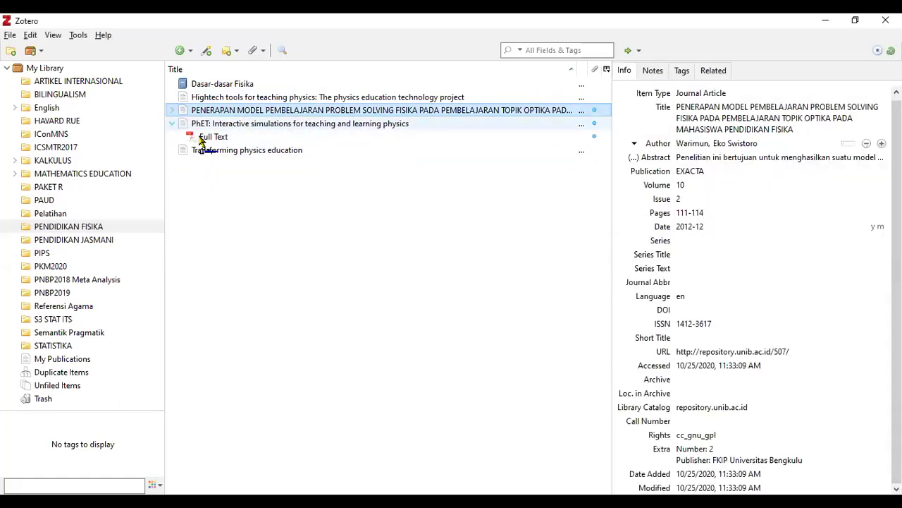
left_click(172, 125)
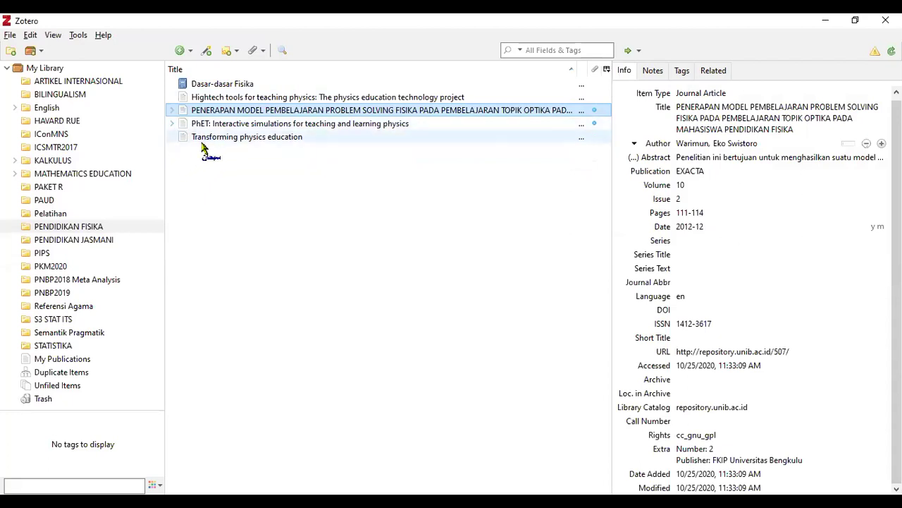
Step: Inspect the item action menus for Transforming physics education and Hightech tools without choosing anything
left_click(190, 137)
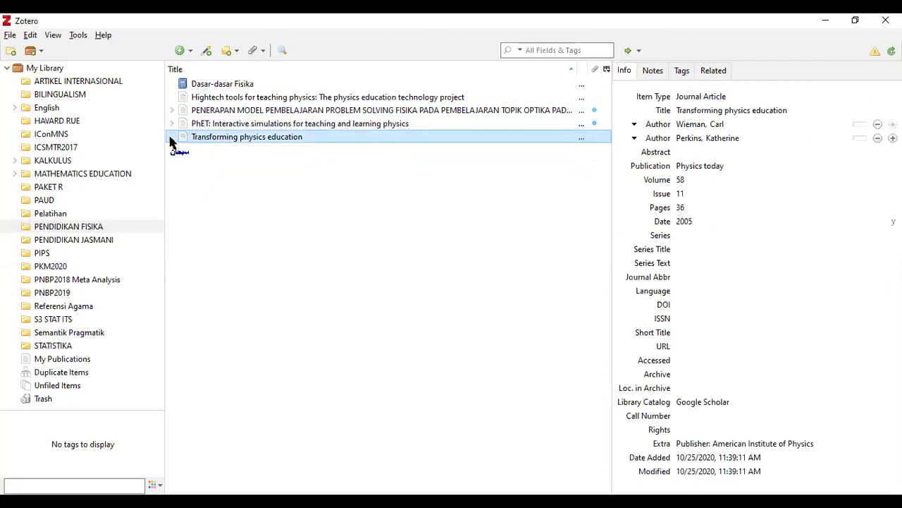
right_click(215, 140)
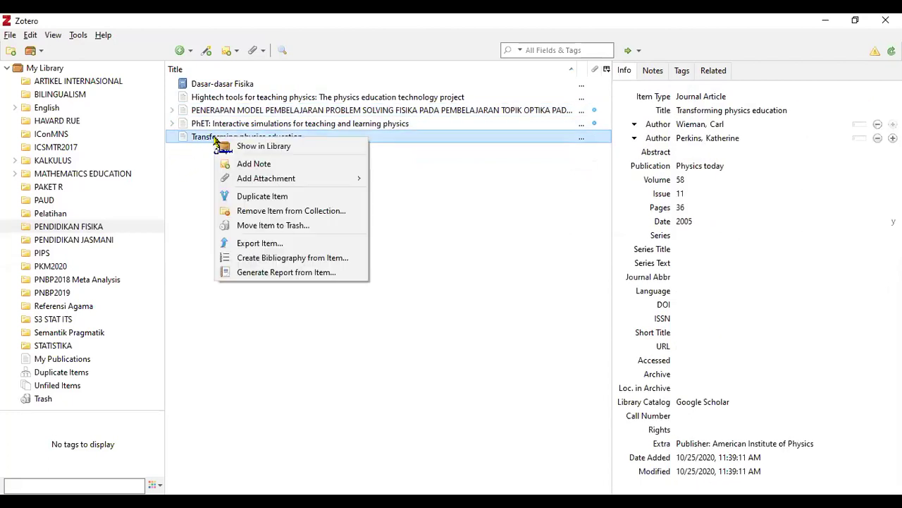
left_click(191, 141)
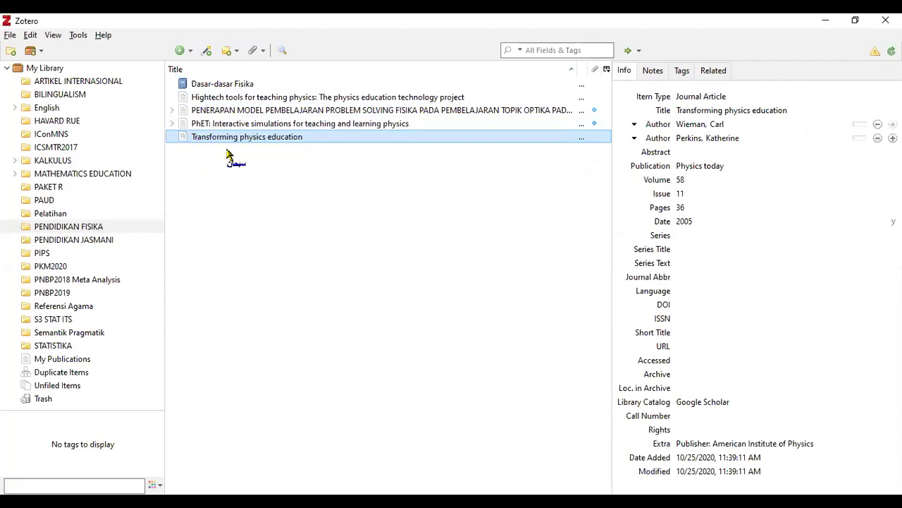
left_click(266, 100)
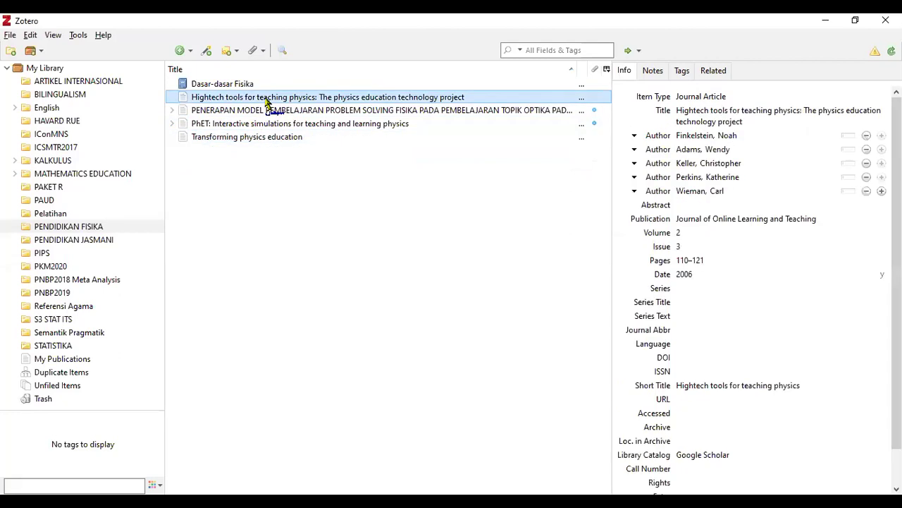
right_click(268, 100)
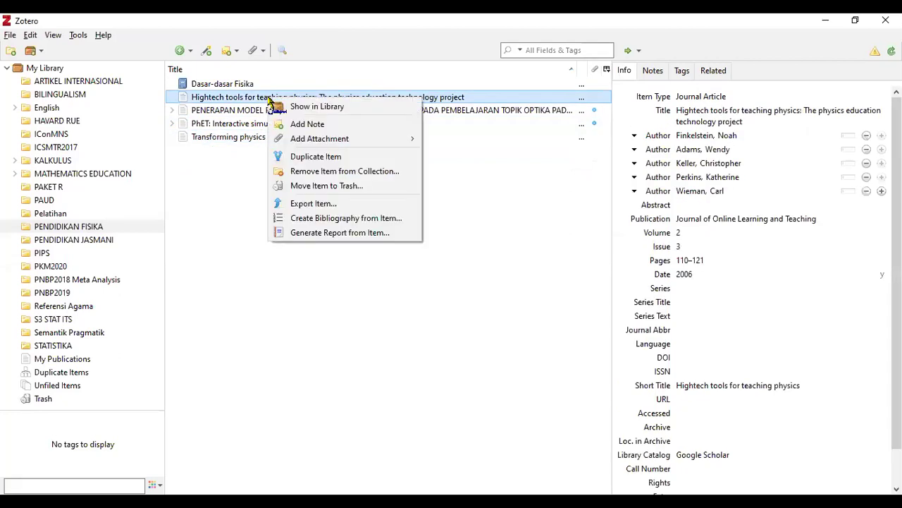
left_click(225, 213)
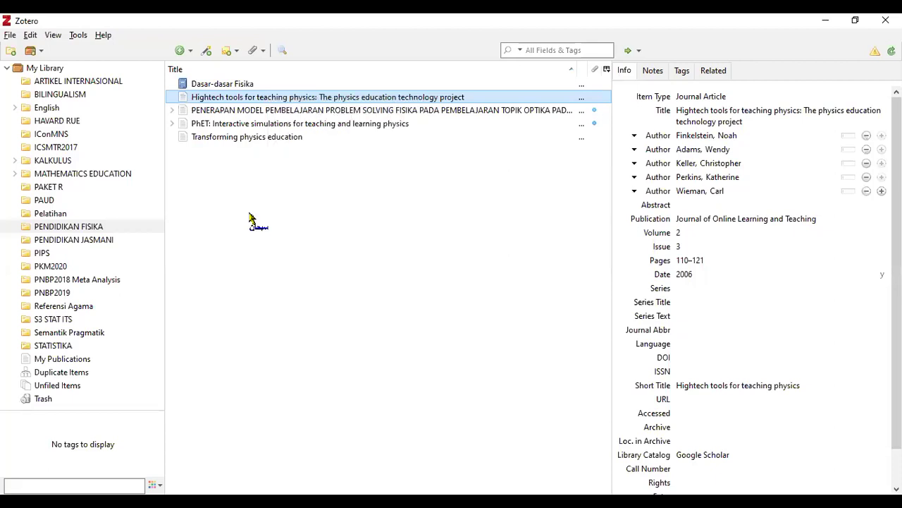
Step: Expand the PhET article and drag its Full Text PDF onto Transforming physics education
left_click(173, 124)
left_click(213, 137)
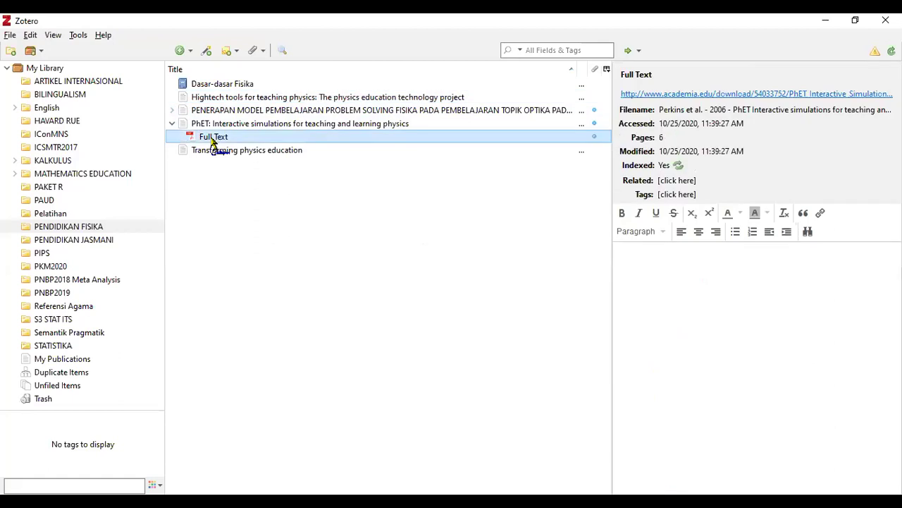
left_click_drag(211, 139, 230, 100)
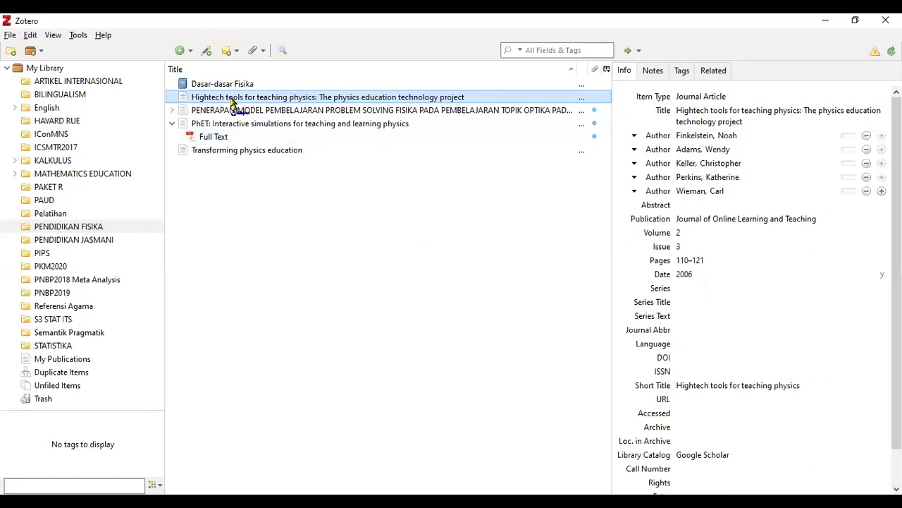
left_click_drag(234, 103, 313, 277)
left_click_drag(313, 277, 245, 155)
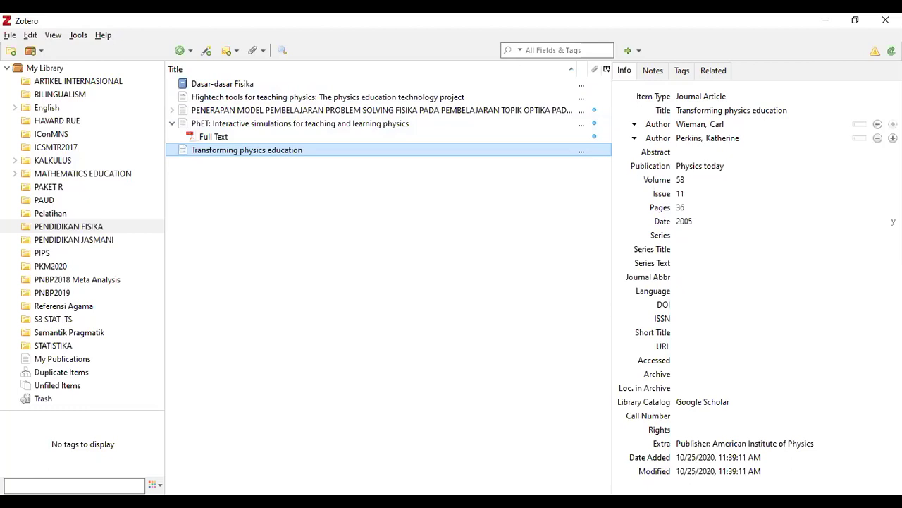
Step: Save the Google Scholar physics-education results from Chrome into Zotero with the Connector
key("alt+Tab")
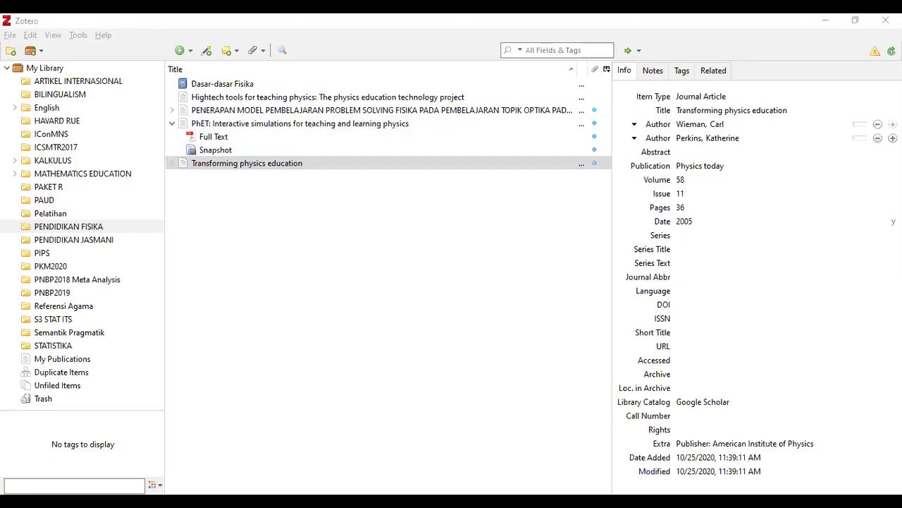
key("alt+Tab")
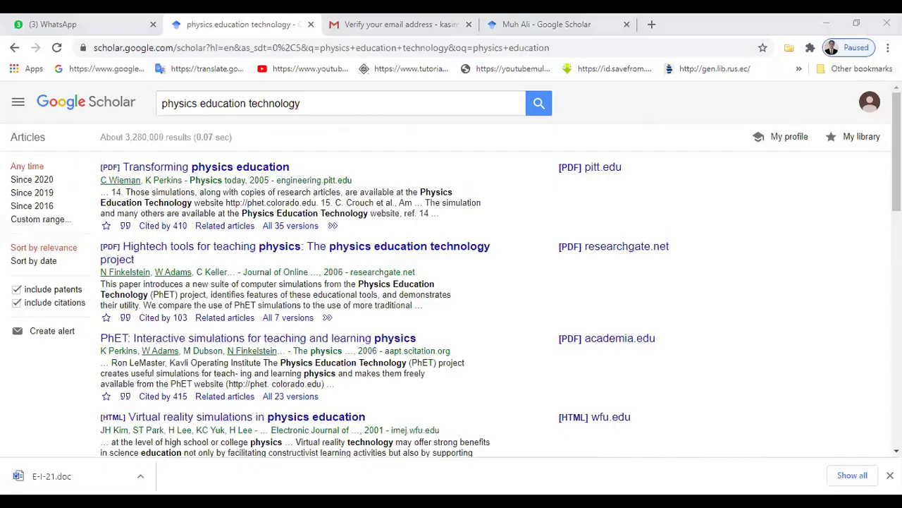
key("alt+Tab")
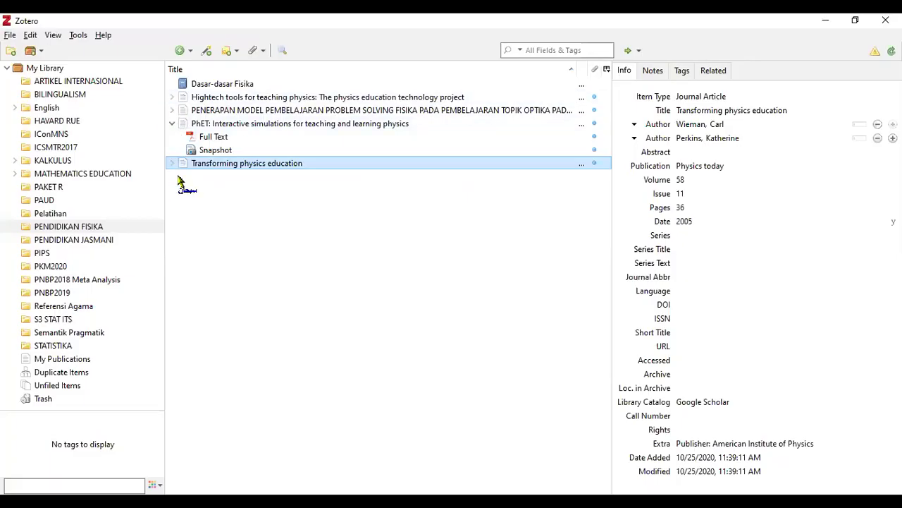
Step: Expand Hightech tools and Transforming physics education to confirm each now has a Full Text PDF
left_click(172, 162)
left_click(173, 123)
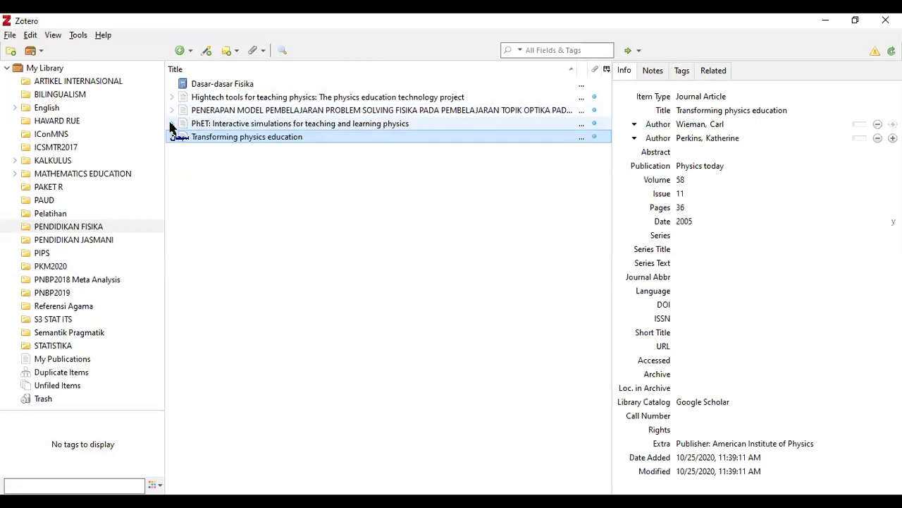
left_click(173, 96)
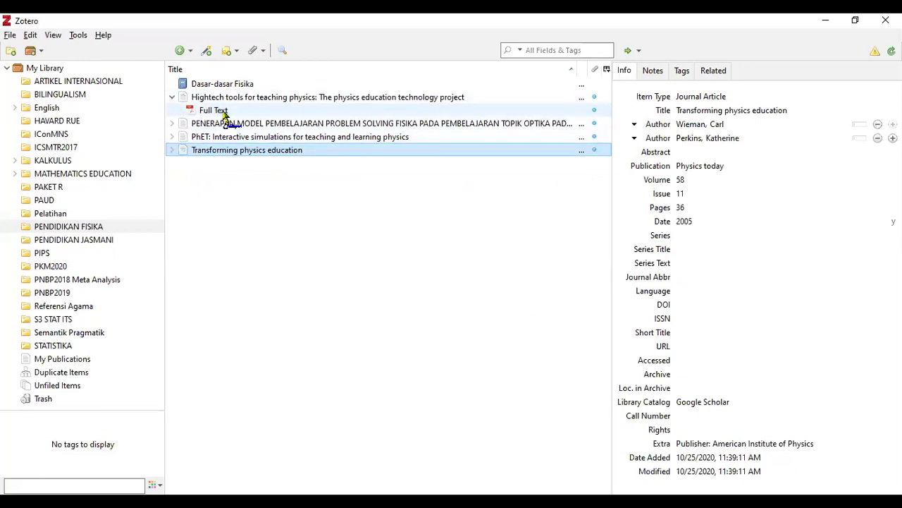
left_click(173, 151)
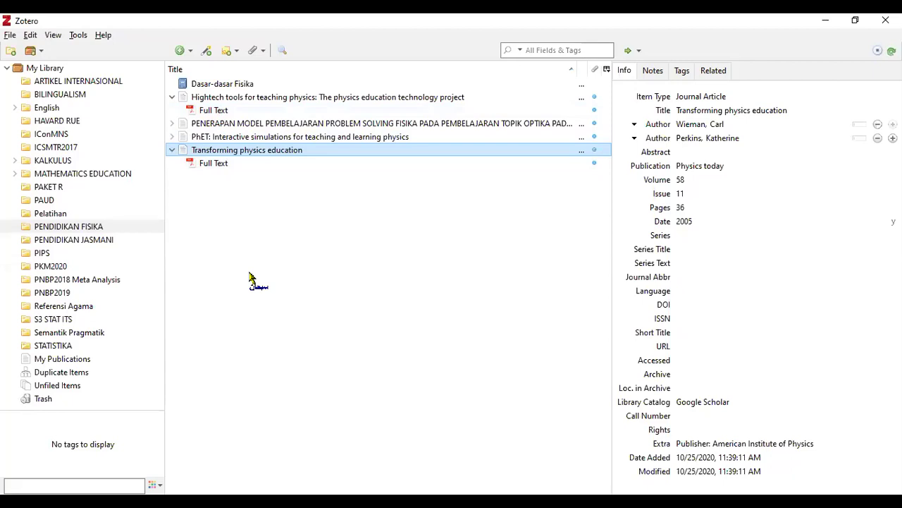
left_click_drag(250, 277, 378, 252)
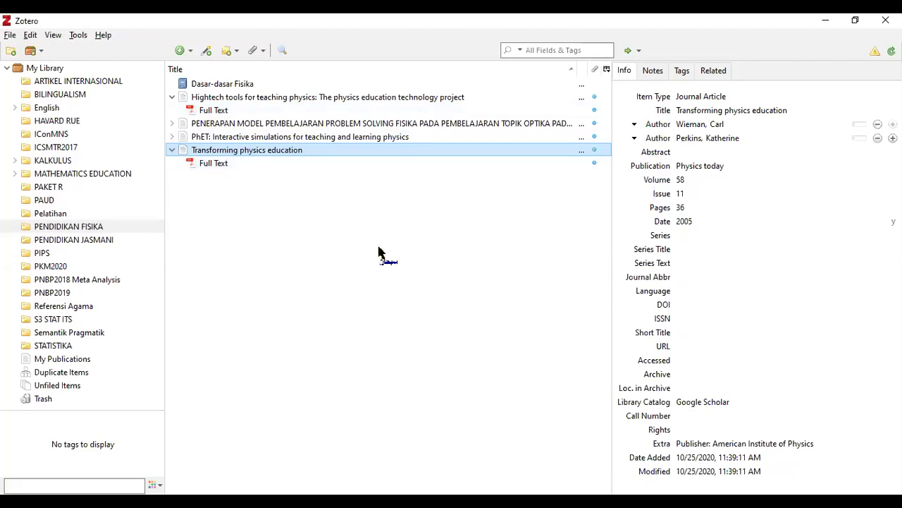
left_click_drag(379, 252, 378, 252)
left_click_drag(536, 411, 472, 475)
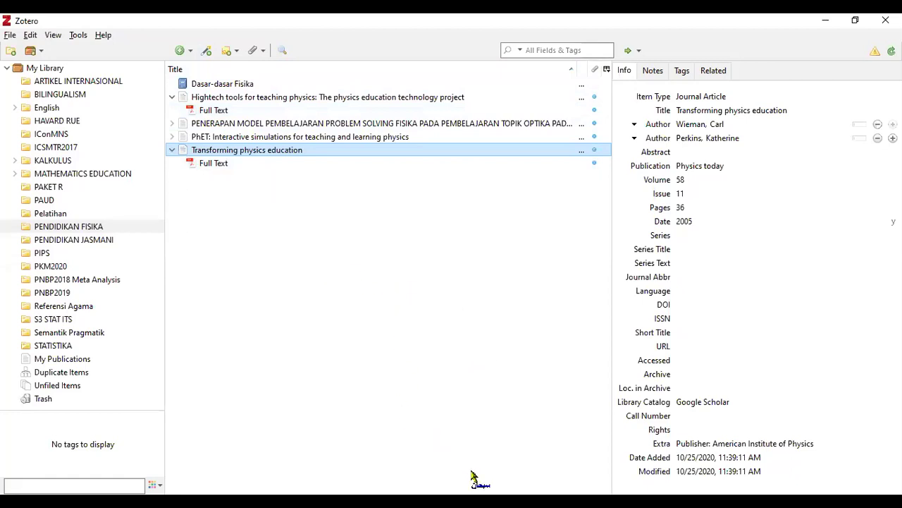